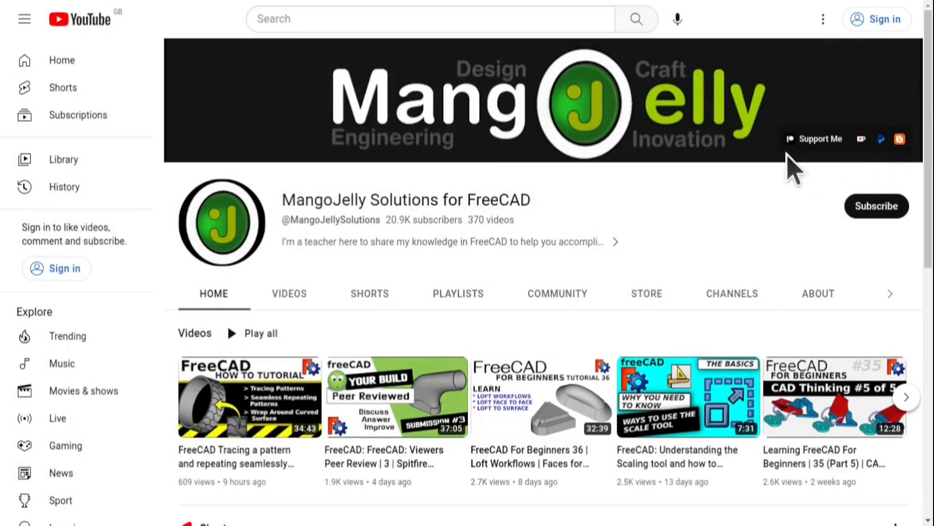
- View the MangoJelly Solutions channel's About description and its donation links
{"action": "left_click", "coordinate": [818, 295]}
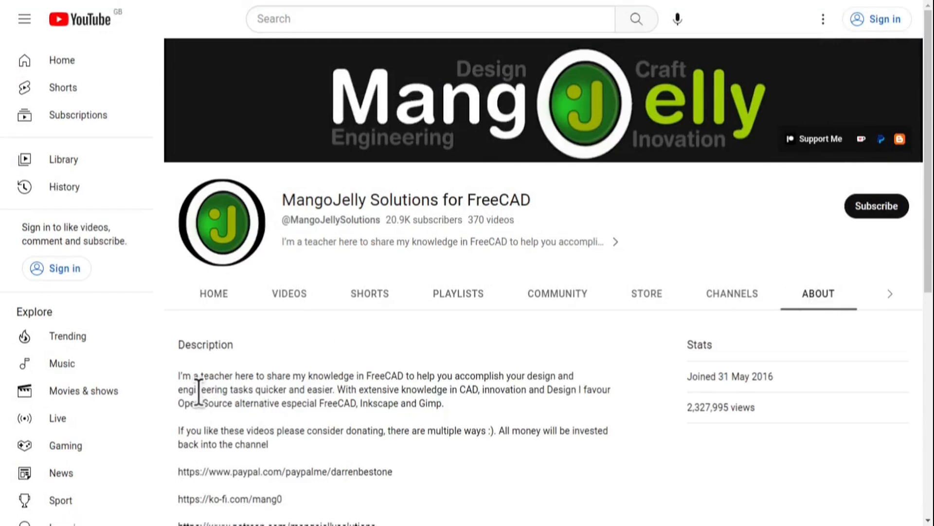
{"action": "scroll", "coordinate": [200, 389], "scroll_direction": "down", "scroll_amount": 3}
{"action": "left_click_drag", "start_coordinate": [181, 347], "coordinate": [177, 307]}
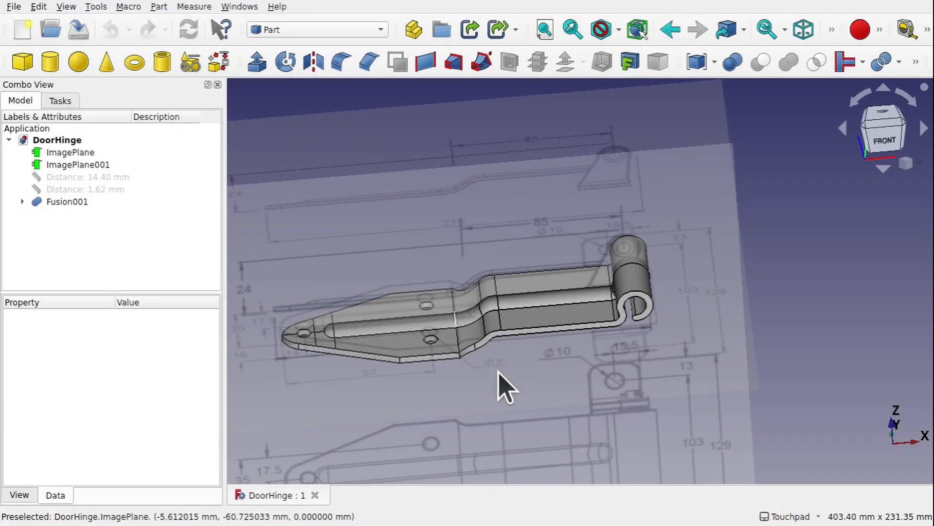
- Hide the fused hinge leaf, Fusion001, so the reference drawings are unobstructed
{"action": "left_click_drag", "start_coordinate": [668, 323], "coordinate": [645, 322], "text": "alt"}
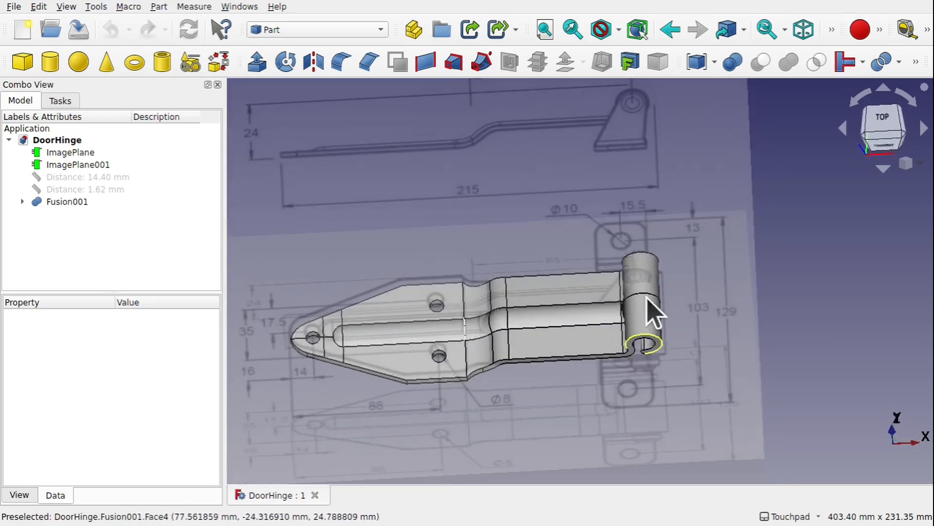
{"action": "left_click_drag", "start_coordinate": [638, 261], "coordinate": [641, 317], "text": "alt"}
{"action": "left_click_drag", "start_coordinate": [634, 197], "coordinate": [609, 284], "text": "shift"}
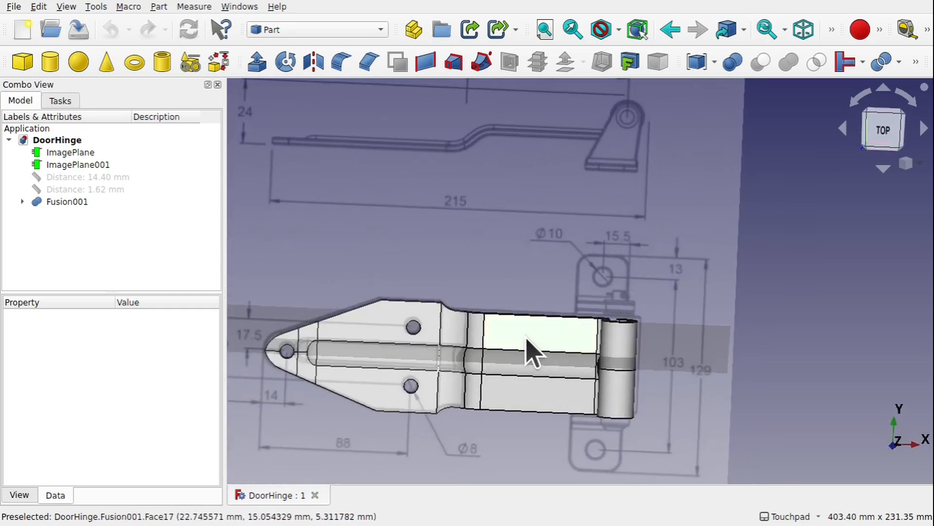
{"action": "left_click", "coordinate": [530, 351]}
{"action": "key", "text": "space"}
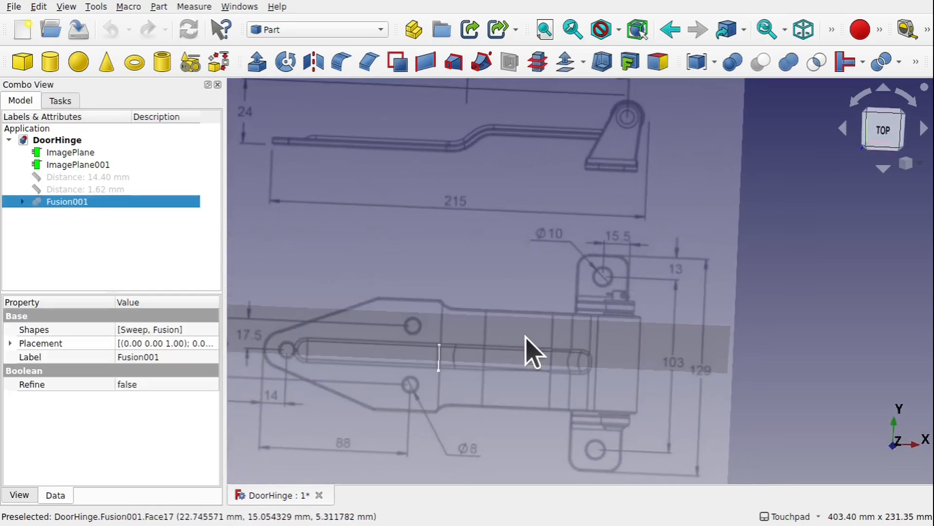
- Examine the end bracket's mounting tabs, hole and spacing dimensions in the top view of the reference drawing
{"action": "key", "text": "2"}
{"action": "scroll", "coordinate": [614, 332], "scroll_direction": "up", "scroll_amount": 5}
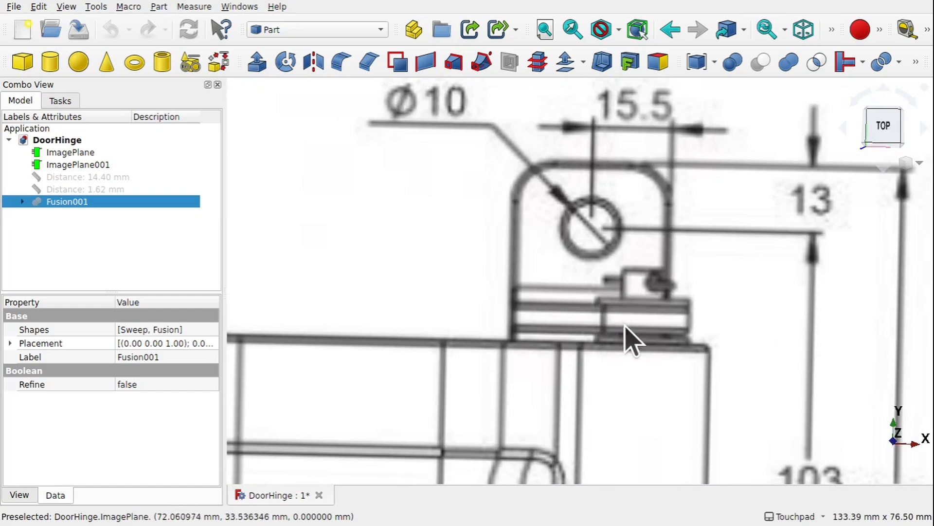
{"action": "scroll", "coordinate": [657, 336], "scroll_direction": "up", "scroll_amount": 6}
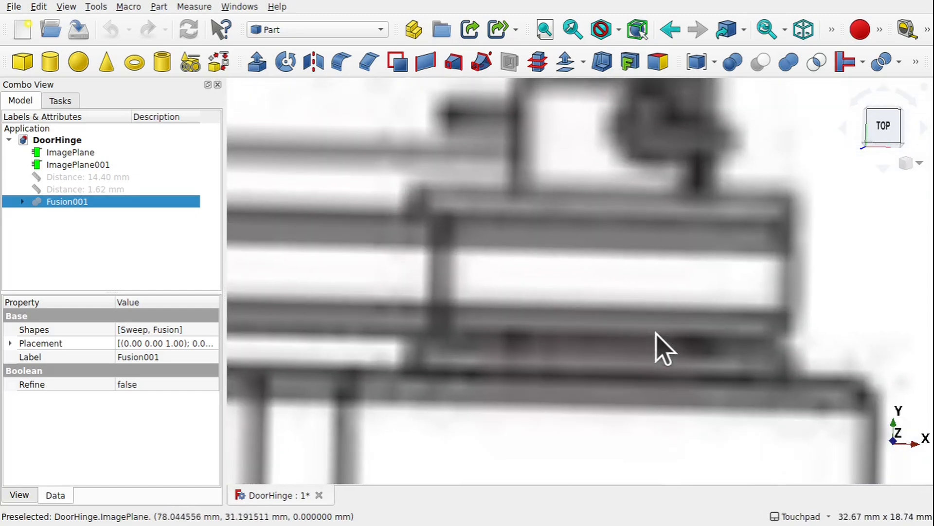
{"action": "scroll", "coordinate": [663, 346], "scroll_direction": "down", "scroll_amount": 1}
{"action": "scroll", "coordinate": [611, 341], "scroll_direction": "down", "scroll_amount": 7}
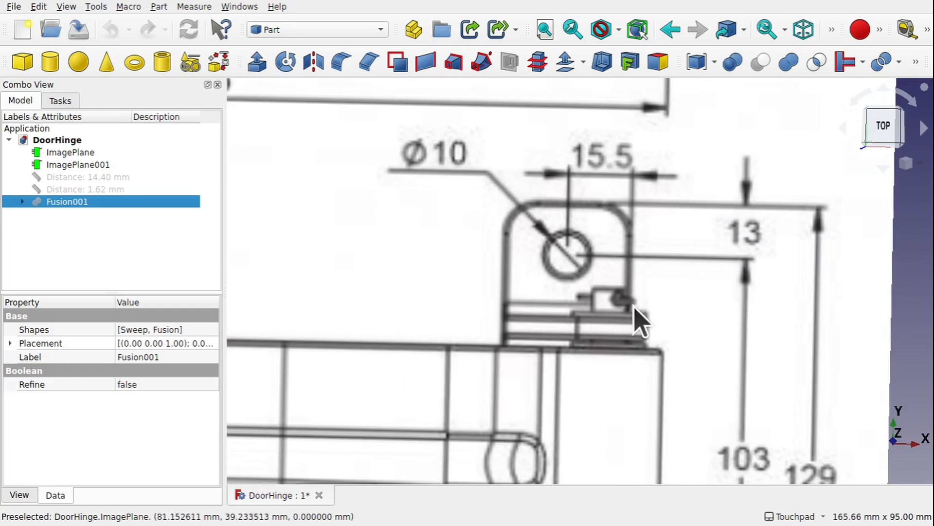
{"action": "scroll", "coordinate": [634, 313], "scroll_direction": "down", "scroll_amount": 3}
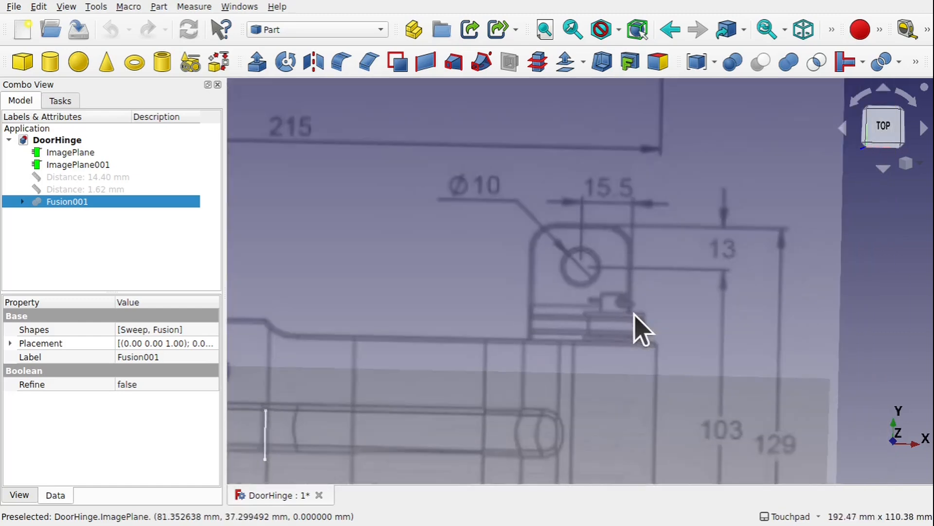
{"action": "middle_click_drag", "start_coordinate": [657, 346], "coordinate": [634, 236], "text": "shift"}
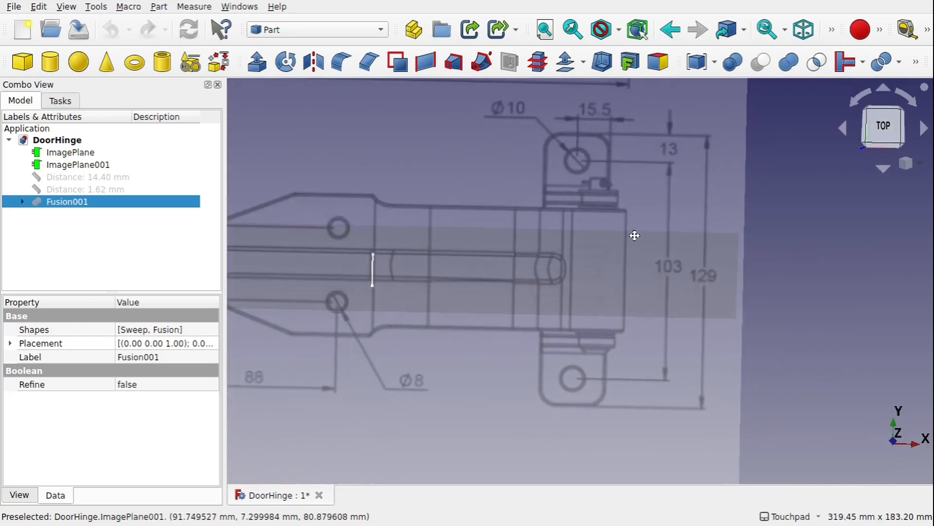
{"action": "scroll", "coordinate": [597, 352], "scroll_direction": "up", "scroll_amount": 4}
{"action": "scroll", "coordinate": [606, 375], "scroll_direction": "up", "scroll_amount": 3}
{"action": "scroll", "coordinate": [591, 250], "scroll_direction": "down", "scroll_amount": 6}
{"action": "middle_click_drag", "start_coordinate": [587, 237], "coordinate": [611, 271], "text": "shift"}
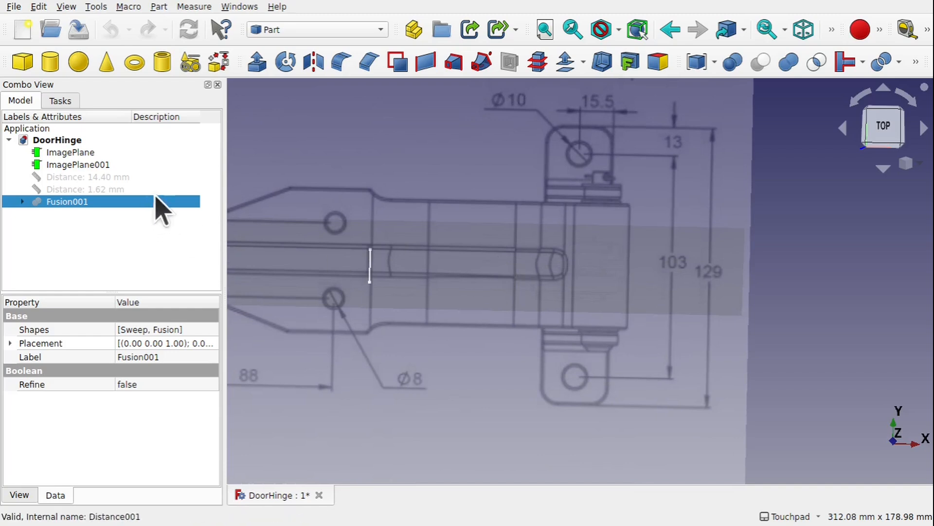
- Switch to the Part Design workbench and create a new body in the DoorHinge document
{"action": "left_click", "coordinate": [157, 230]}
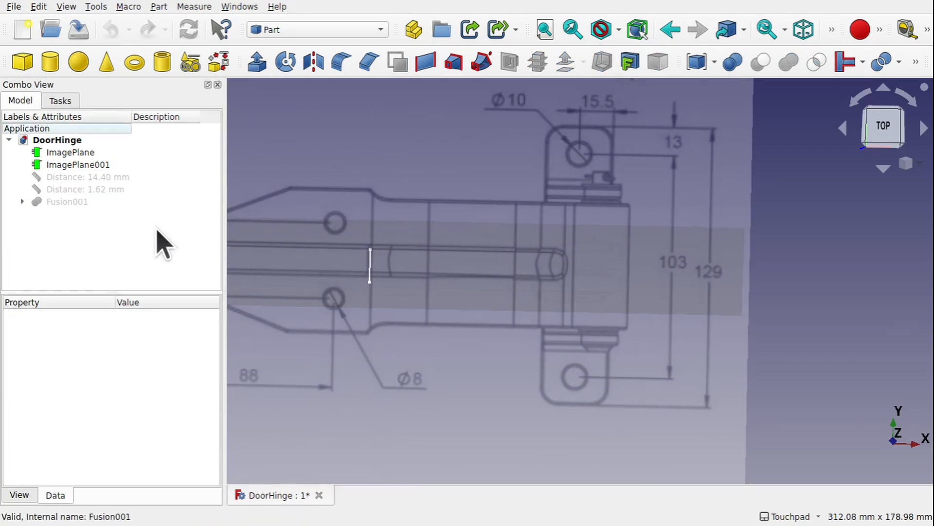
{"action": "left_click", "coordinate": [309, 29]}
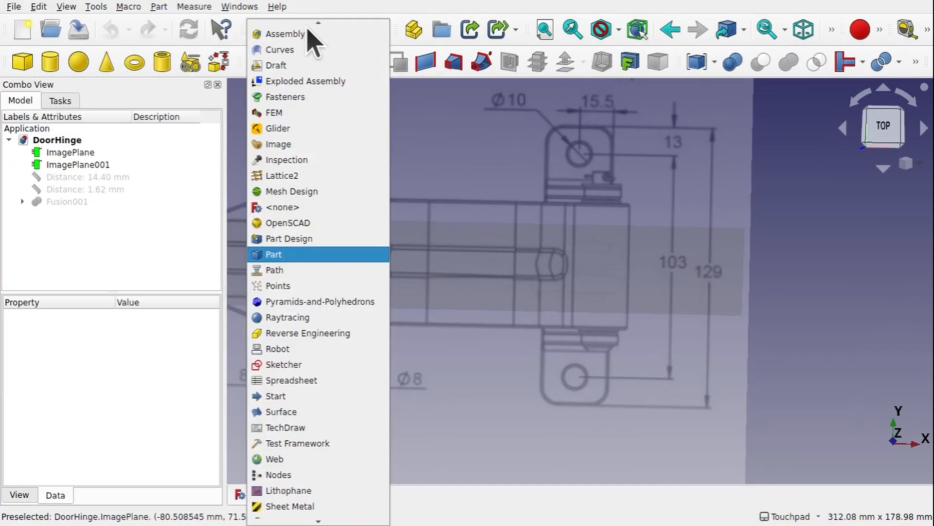
{"action": "left_click", "coordinate": [314, 238]}
{"action": "left_click", "coordinate": [44, 146]}
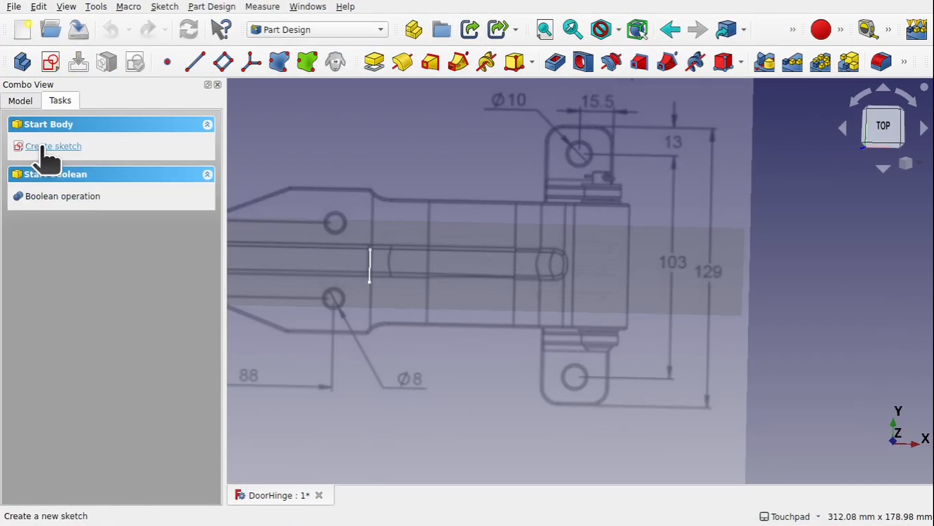
{"action": "left_click", "coordinate": [24, 101]}
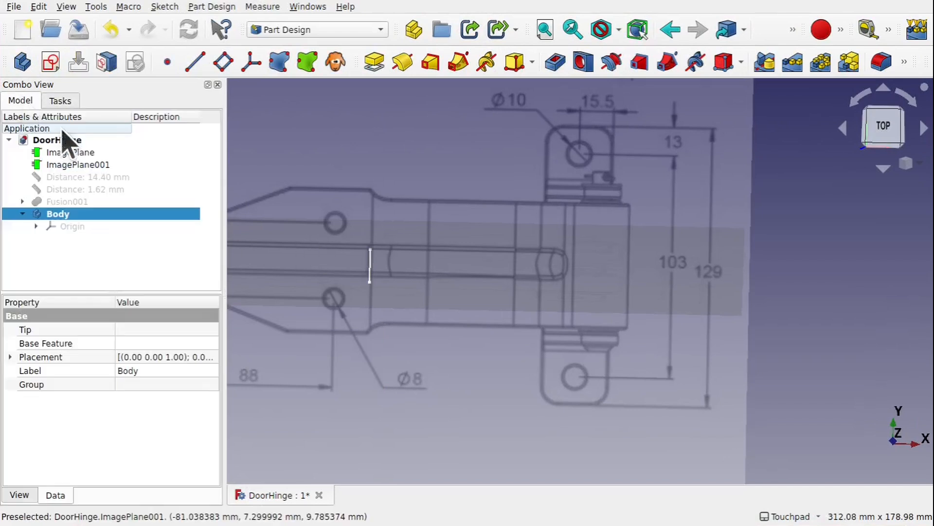
{"action": "left_click", "coordinate": [44, 246]}
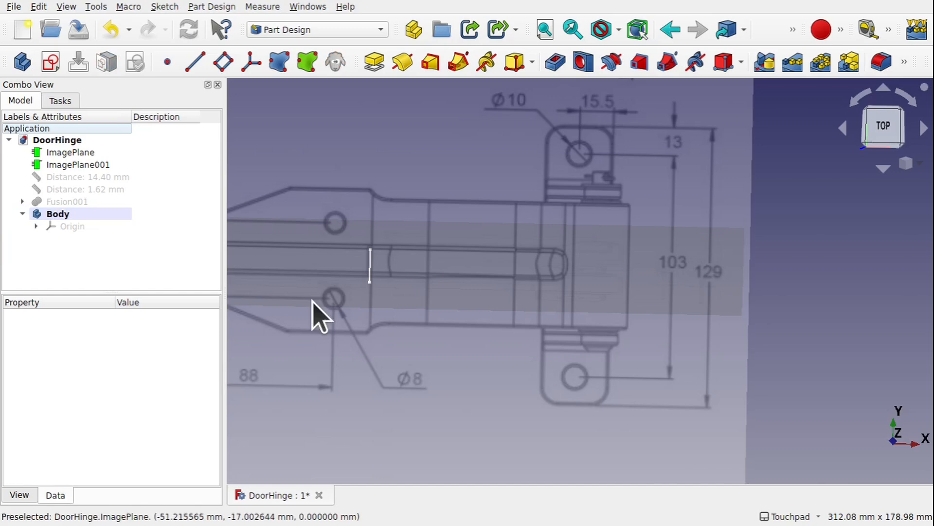
- Make the fused hinge leaf, Fusion001, visible again
{"action": "left_click", "coordinate": [77, 202]}
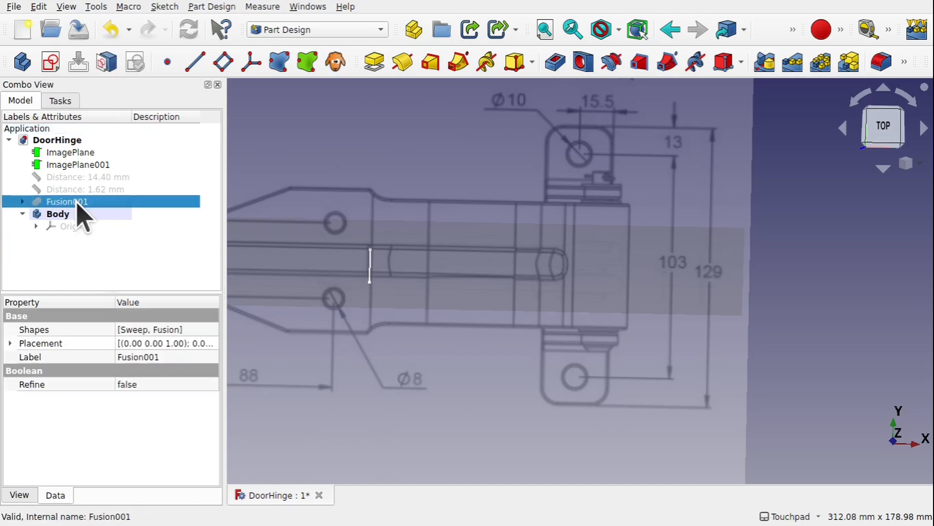
{"action": "left_click_drag", "start_coordinate": [513, 329], "coordinate": [519, 236], "text": "shift"}
{"action": "left_click", "coordinate": [678, 371]}
{"action": "scroll", "coordinate": [680, 371], "scroll_direction": "up", "scroll_amount": 5}
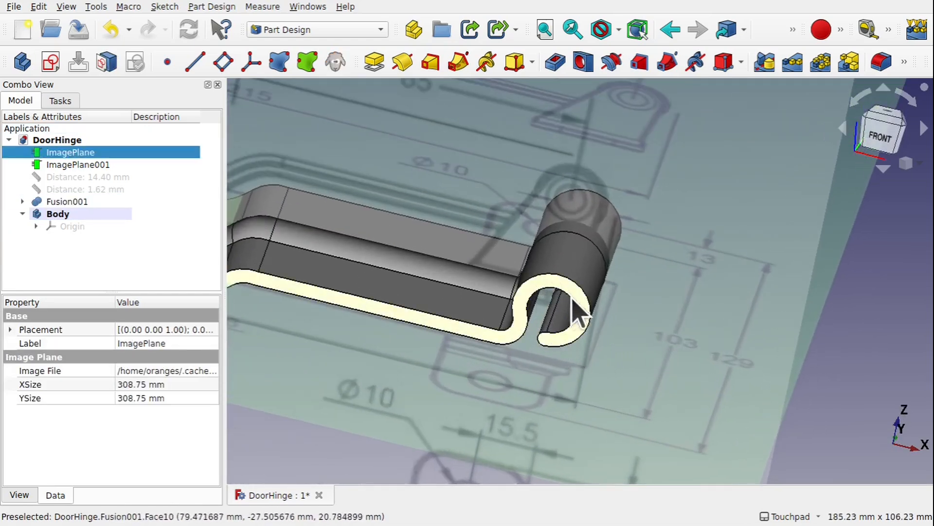
- Create a sub-object shape binder in the active body from the inner circular edge of the hinge leaf's curled end
{"action": "left_click", "coordinate": [572, 335]}
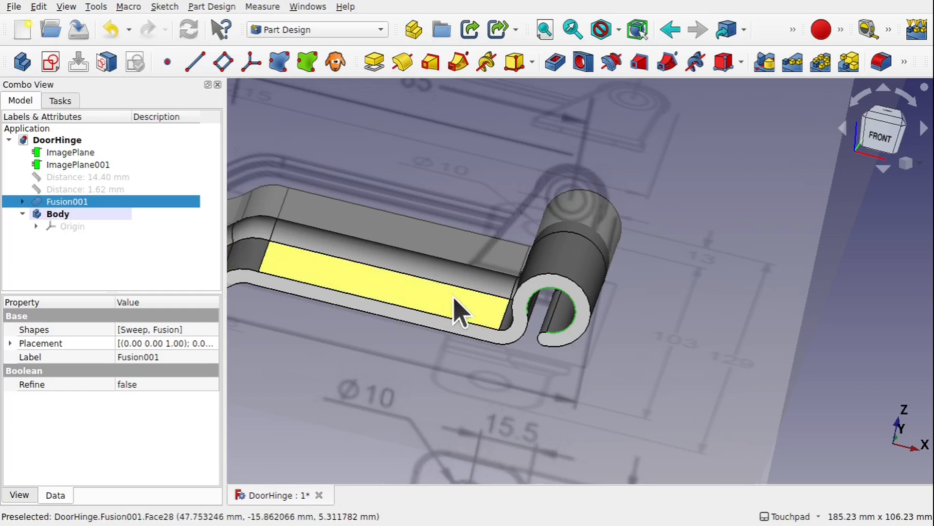
{"action": "left_click", "coordinate": [563, 327]}
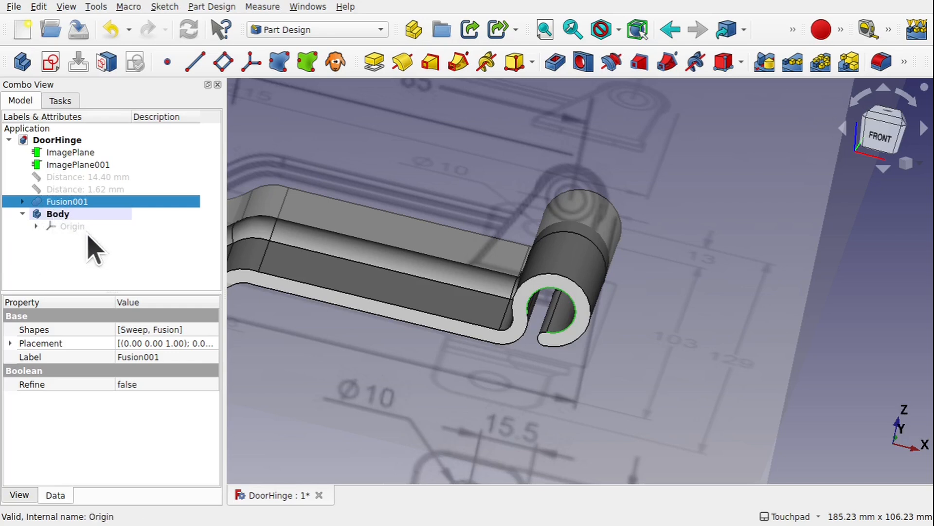
{"action": "right_click", "coordinate": [57, 214]}
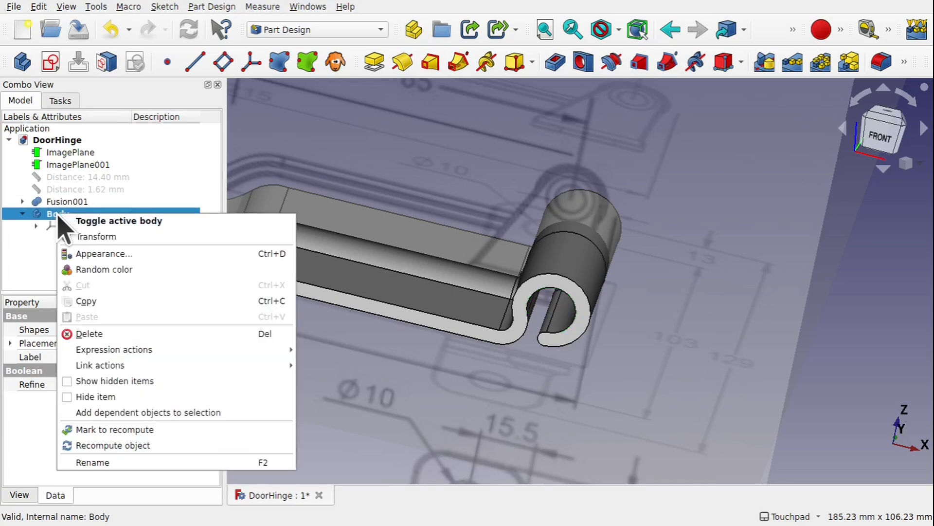
{"action": "left_click", "coordinate": [31, 250]}
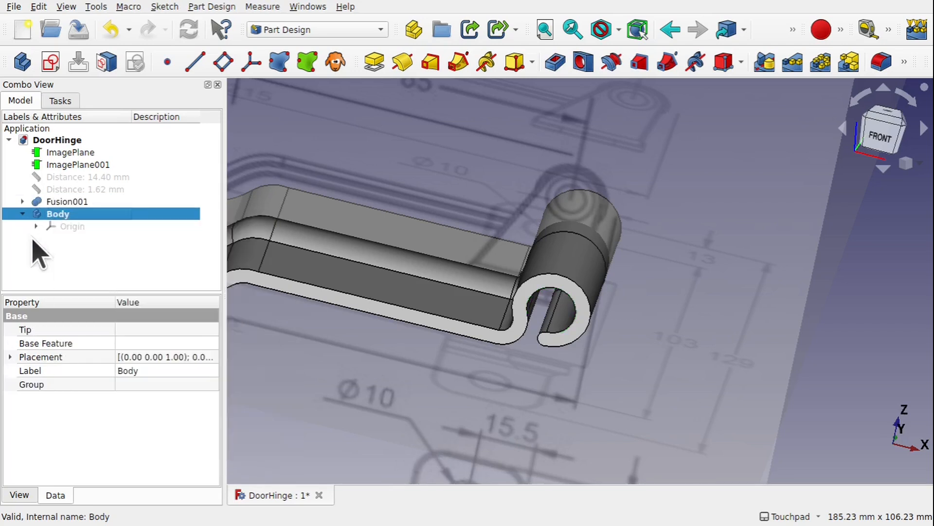
{"action": "left_click", "coordinate": [568, 294]}
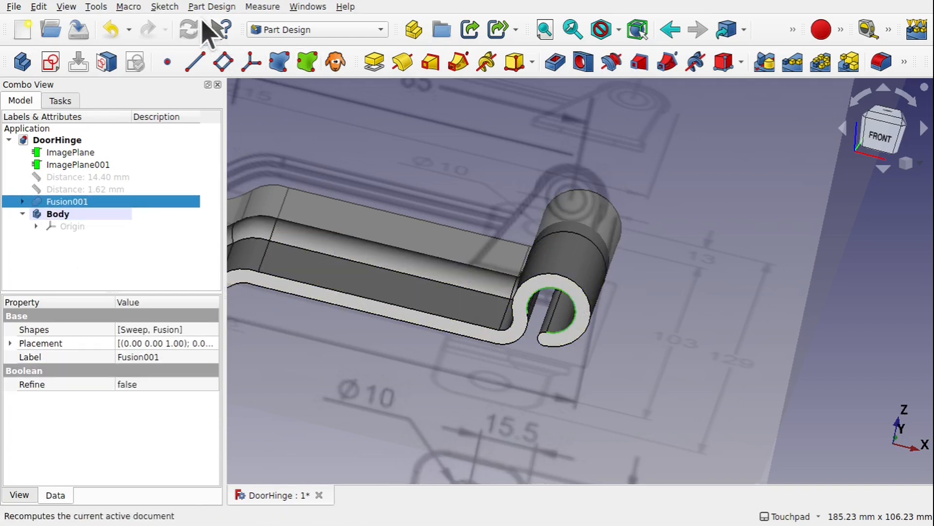
{"action": "left_click", "coordinate": [212, 6]}
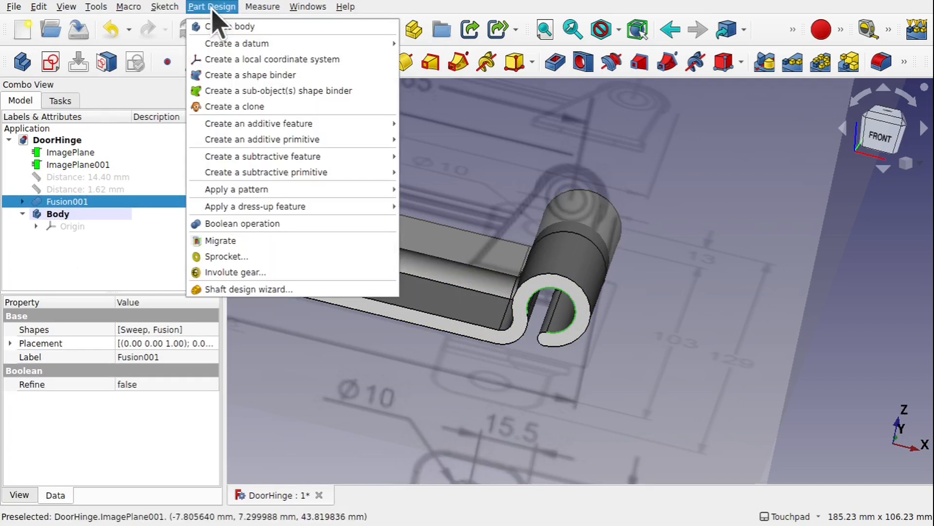
{"action": "left_click", "coordinate": [304, 91]}
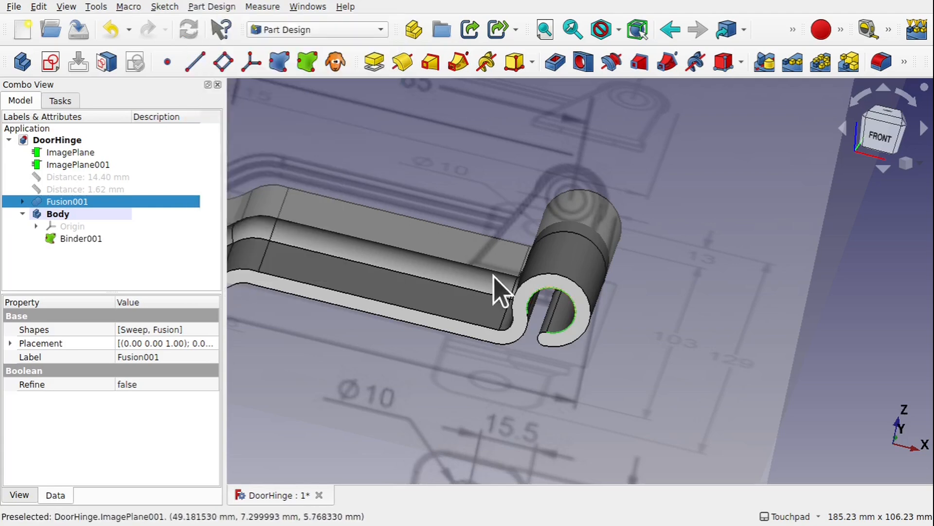
- Hide Fusion001 again so only the bound circular edge is left over the reference drawings
{"action": "scroll", "coordinate": [562, 314], "scroll_direction": "up", "scroll_amount": 5}
{"action": "scroll", "coordinate": [572, 316], "scroll_direction": "up", "scroll_amount": 2}
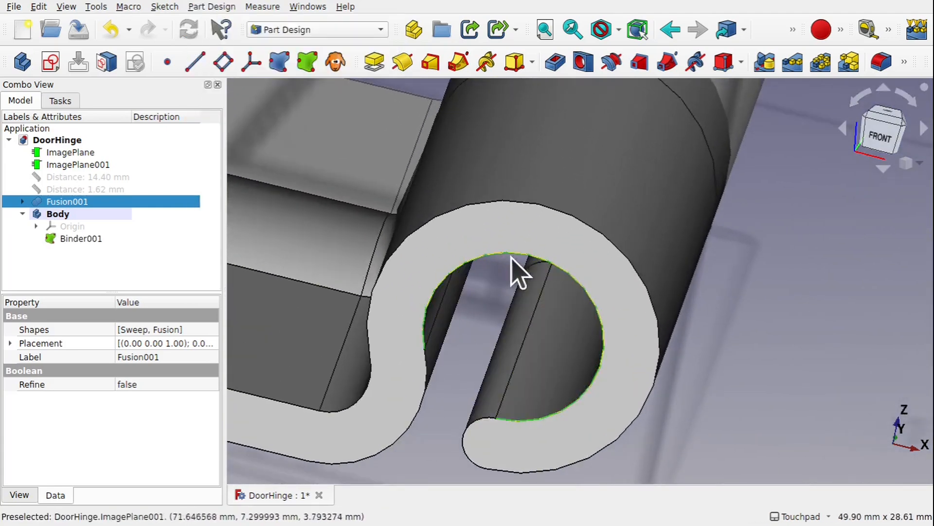
{"action": "left_click", "coordinate": [582, 277]}
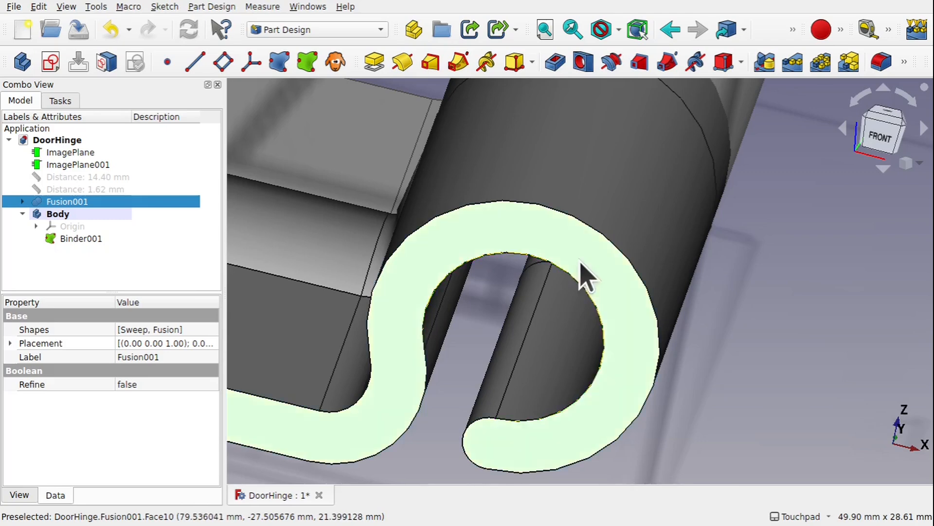
{"action": "key", "text": "space"}
{"action": "scroll", "coordinate": [537, 392], "scroll_direction": "down", "scroll_amount": 5}
{"action": "mouse_move", "coordinate": [542, 397]}
{"action": "left_mouse_down", "text": "alt"}
{"action": "mouse_move", "coordinate": [542, 448]}
{"action": "mouse_move", "coordinate": [553, 413]}
{"action": "mouse_move", "coordinate": [549, 351]}
{"action": "mouse_move", "coordinate": [555, 370]}
{"action": "mouse_move", "coordinate": [596, 378]}
{"action": "mouse_move", "coordinate": [569, 337]}
{"action": "mouse_move", "coordinate": [560, 358]}
{"action": "left_mouse_up", "text": "alt"}
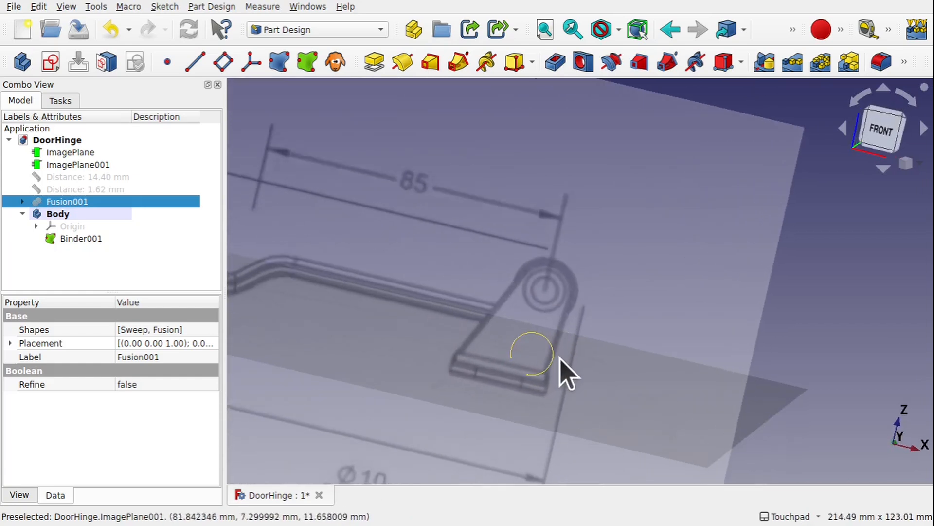
- Set the shape binder's transparency to 0 and its line width to 3
{"action": "scroll", "coordinate": [563, 372], "scroll_direction": "up", "scroll_amount": 3}
{"action": "left_click", "coordinate": [555, 370]}
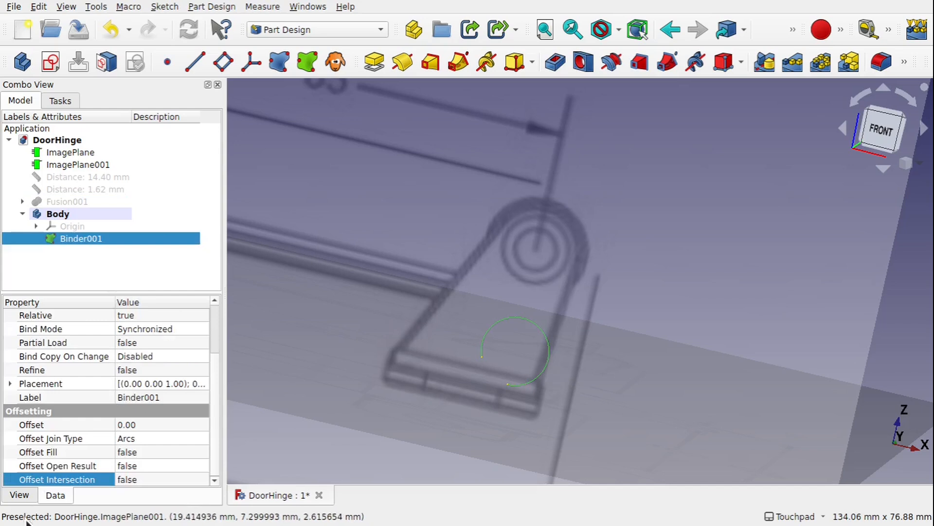
{"action": "left_click", "coordinate": [19, 495]}
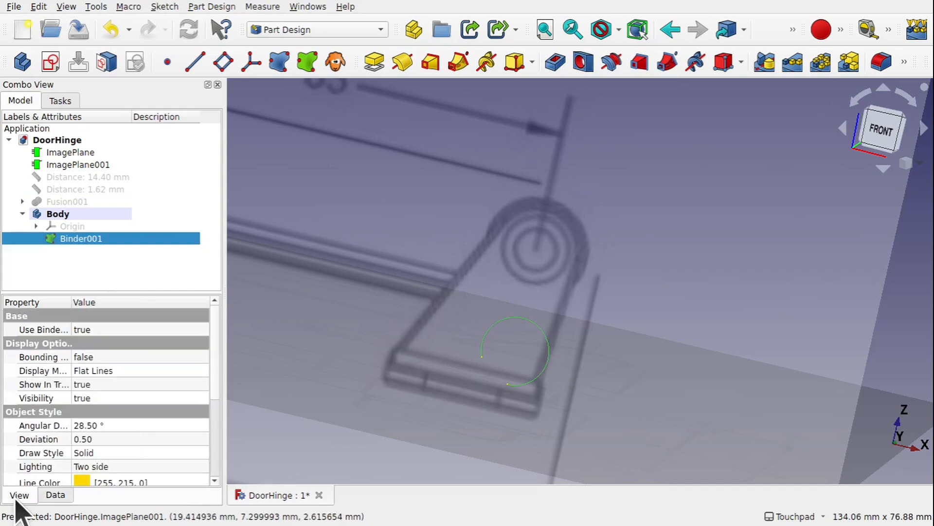
{"action": "scroll", "coordinate": [214, 403], "scroll_direction": "down", "scroll_amount": 1}
{"action": "scroll", "coordinate": [215, 419], "scroll_direction": "down", "scroll_amount": 3}
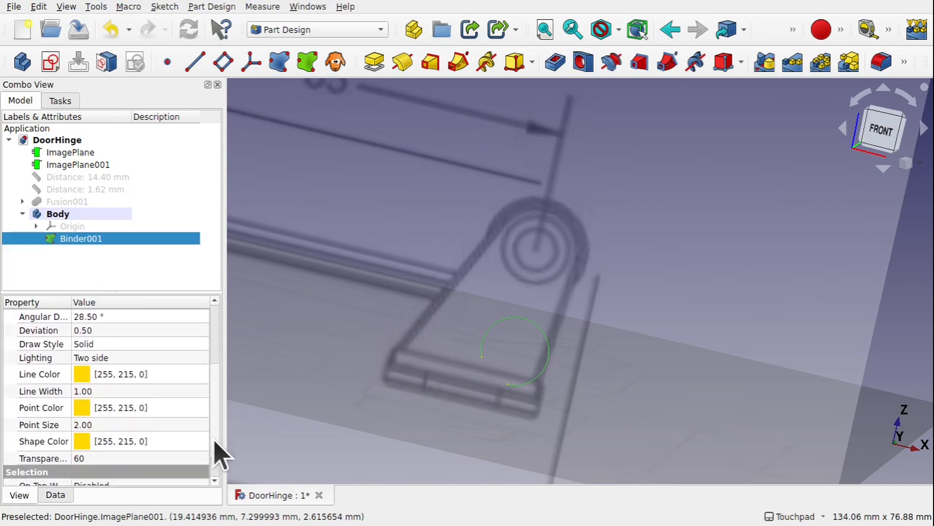
{"action": "left_click", "coordinate": [156, 457]}
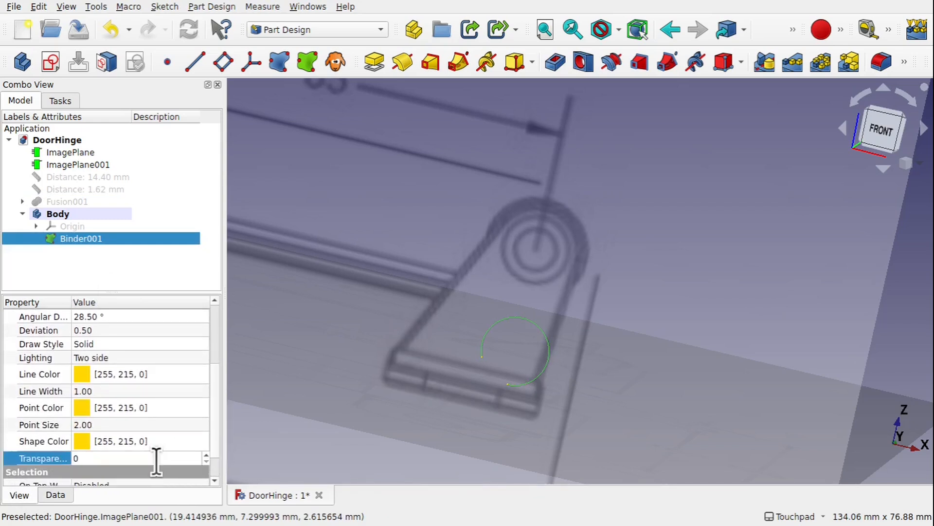
{"action": "left_click", "coordinate": [126, 392]}
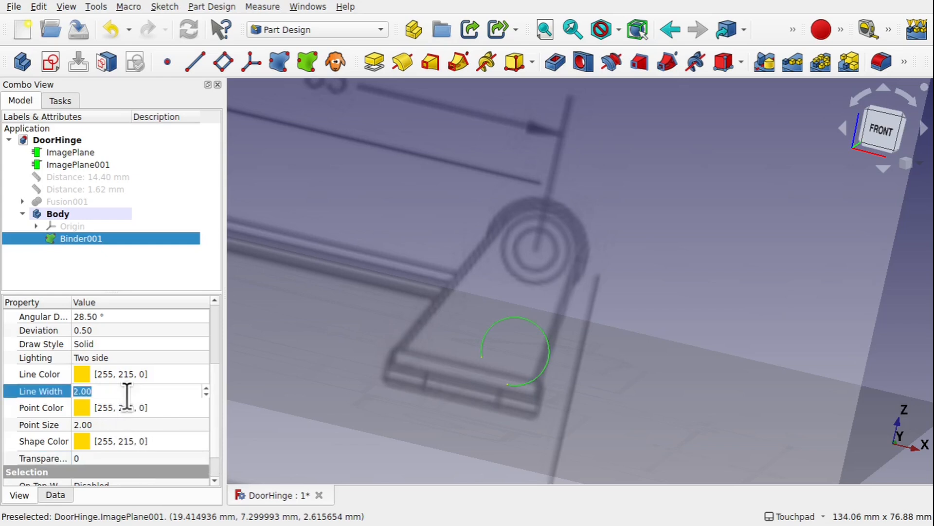
{"action": "left_click", "coordinate": [354, 337]}
{"action": "mouse_move", "coordinate": [548, 351]}
{"action": "left_mouse_down", "text": "alt"}
{"action": "mouse_move", "coordinate": [489, 365]}
{"action": "mouse_move", "coordinate": [542, 339]}
{"action": "left_mouse_up", "text": "alt"}
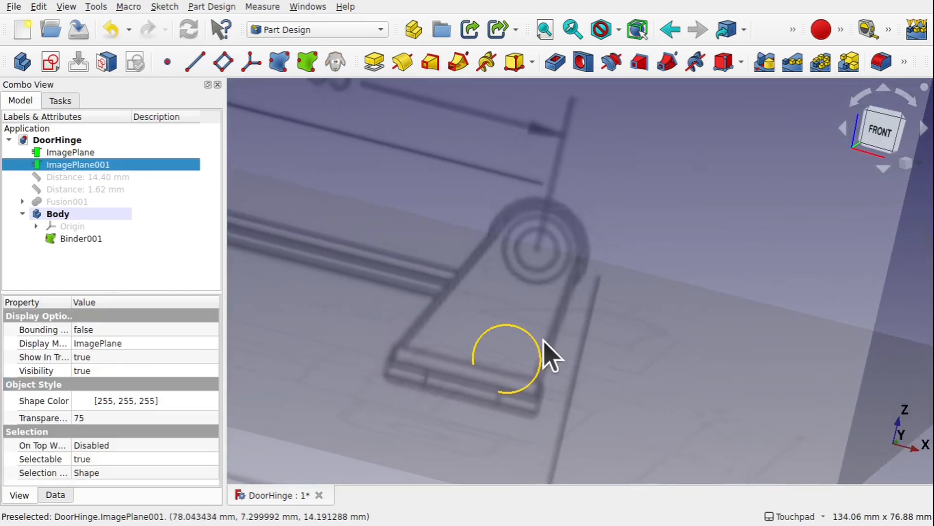
{"action": "scroll", "coordinate": [543, 339], "scroll_direction": "down", "scroll_amount": 1}
{"action": "left_click", "coordinate": [92, 242]}
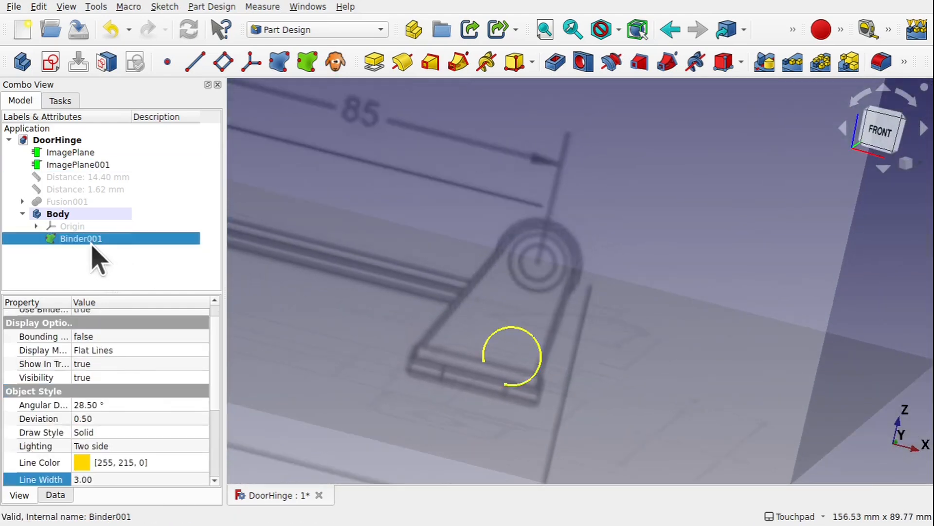
- Set the shape binder's 2D offset to -1
{"action": "left_click", "coordinate": [58, 495]}
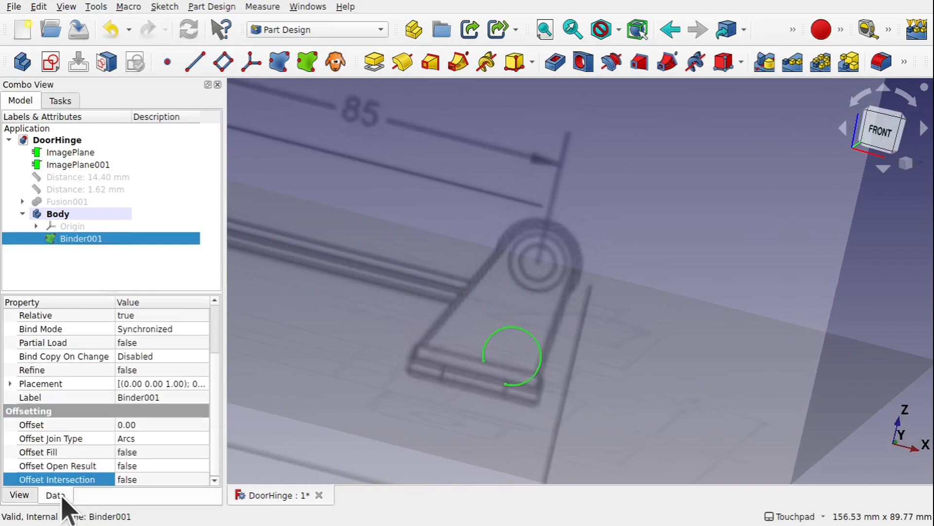
{"action": "scroll", "coordinate": [217, 388], "scroll_direction": "up", "scroll_amount": 2}
{"action": "scroll", "coordinate": [197, 450], "scroll_direction": "down", "scroll_amount": 2}
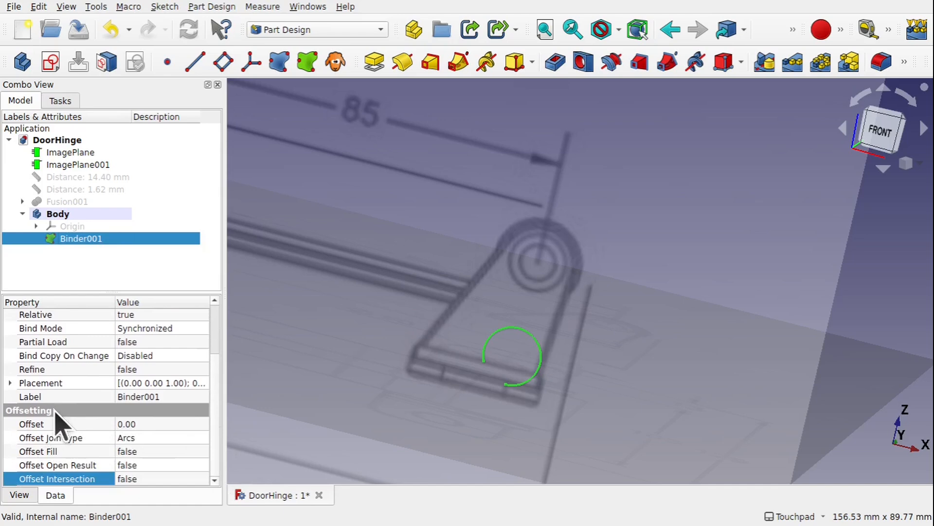
{"action": "left_click", "coordinate": [164, 424]}
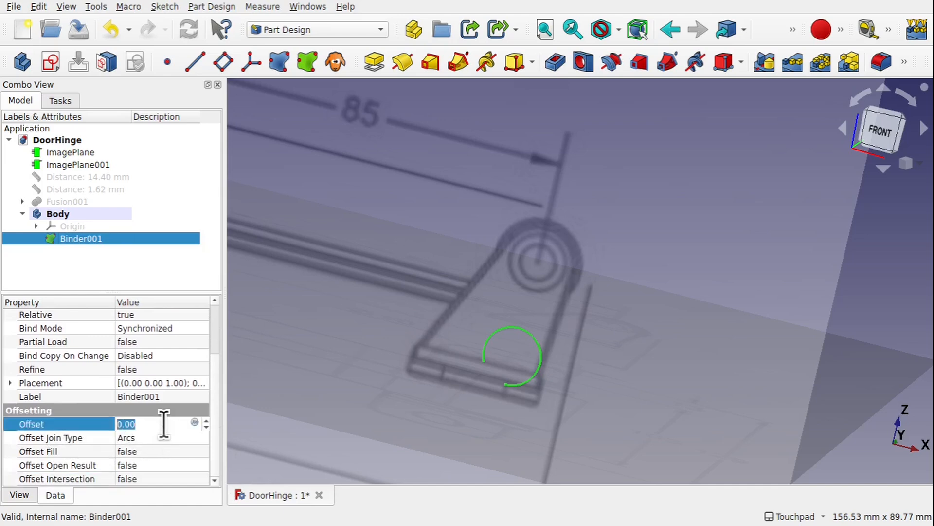
{"action": "left_click_drag", "start_coordinate": [537, 370], "coordinate": [548, 268], "text": "alt"}
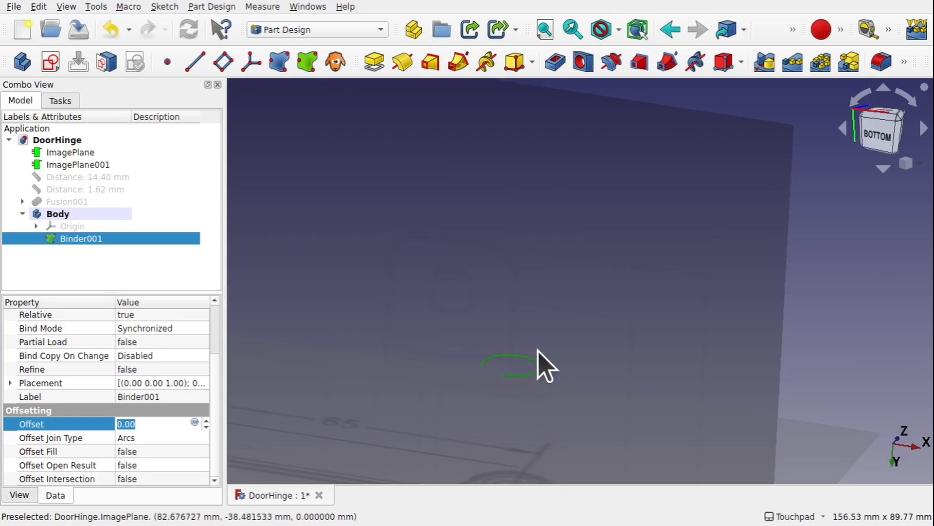
{"action": "key", "text": "1"}
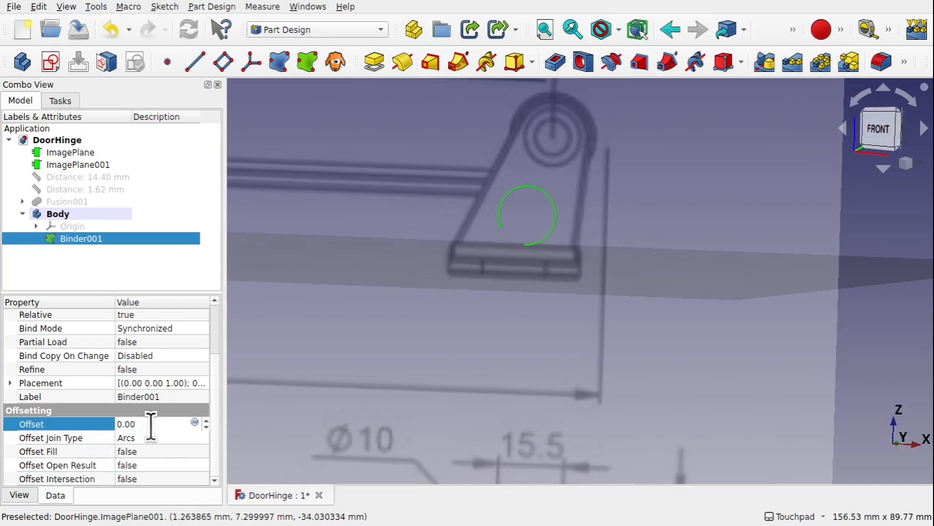
{"action": "left_click_drag", "start_coordinate": [151, 425], "coordinate": [88, 419]}
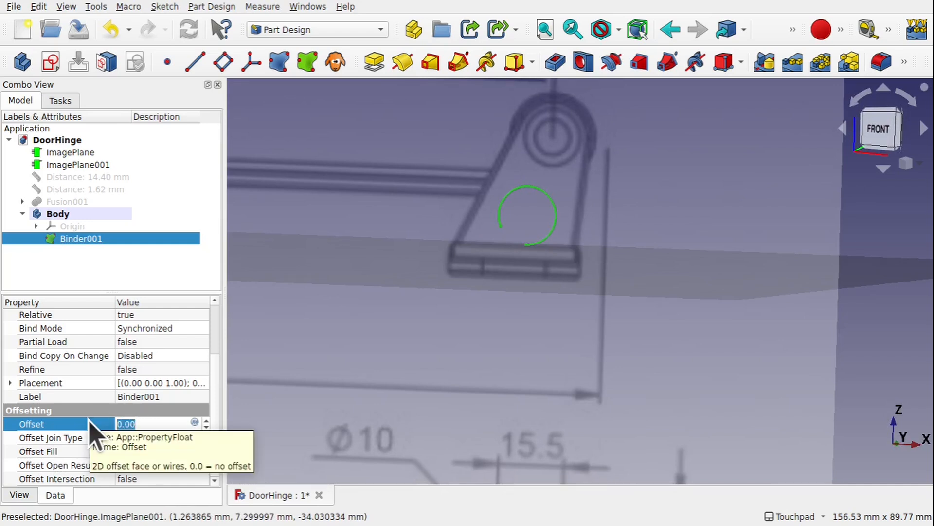
{"action": "type", "text": "-1"}
{"action": "left_click", "coordinate": [260, 417]}
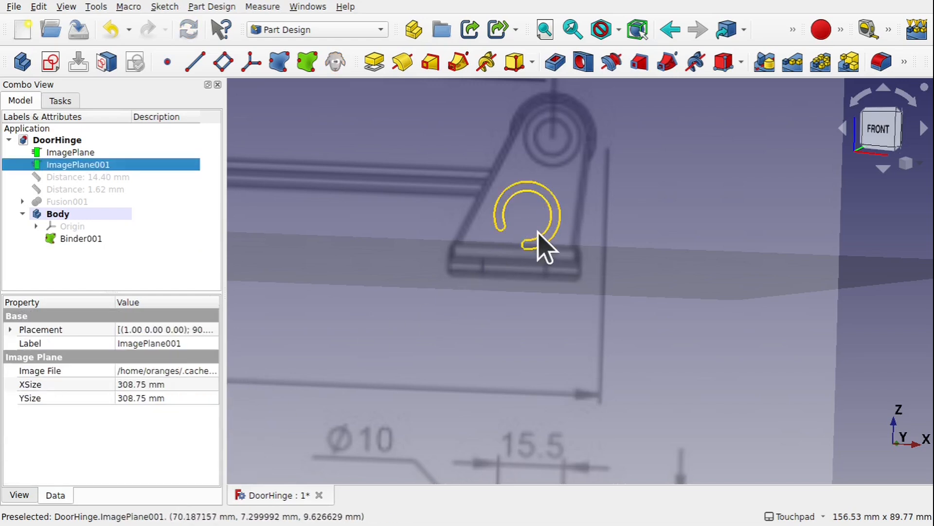
- Set Binder001's Offset Open Result to true
{"action": "left_click", "coordinate": [78, 240]}
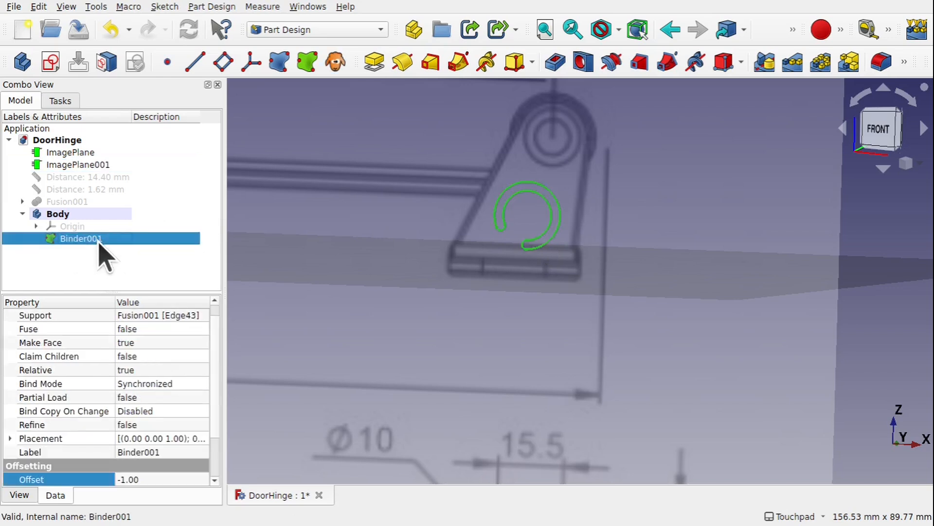
{"action": "scroll", "coordinate": [214, 364], "scroll_direction": "down", "scroll_amount": 2}
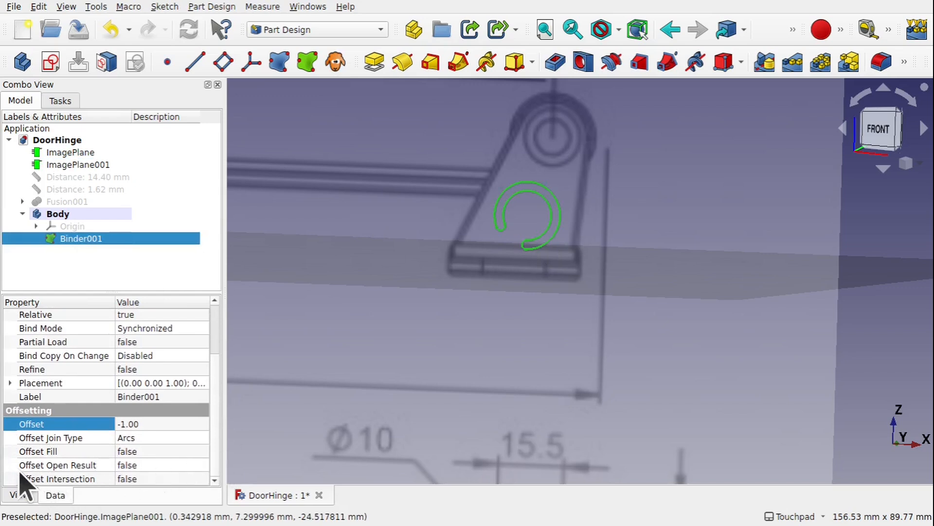
{"action": "left_click", "coordinate": [153, 465]}
{"action": "left_click", "coordinate": [155, 465]}
{"action": "left_click", "coordinate": [161, 479]}
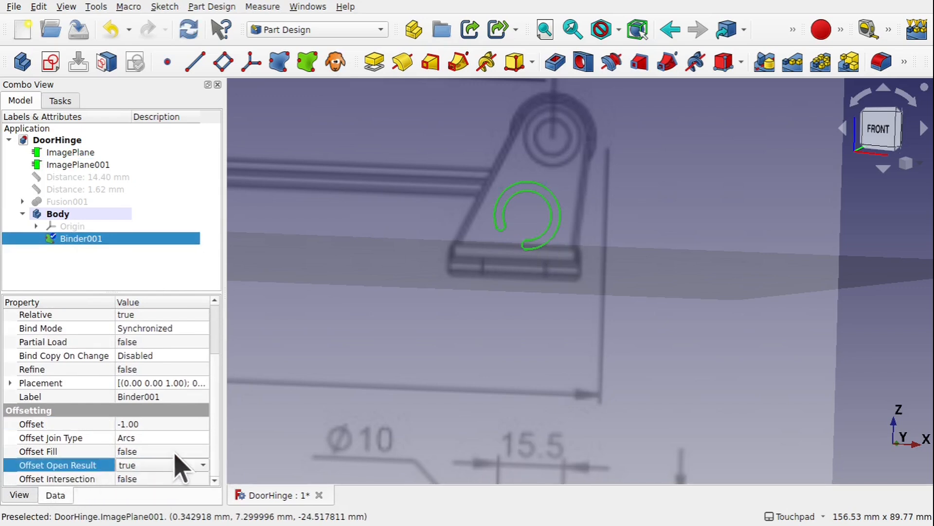
{"action": "left_click", "coordinate": [176, 451]}
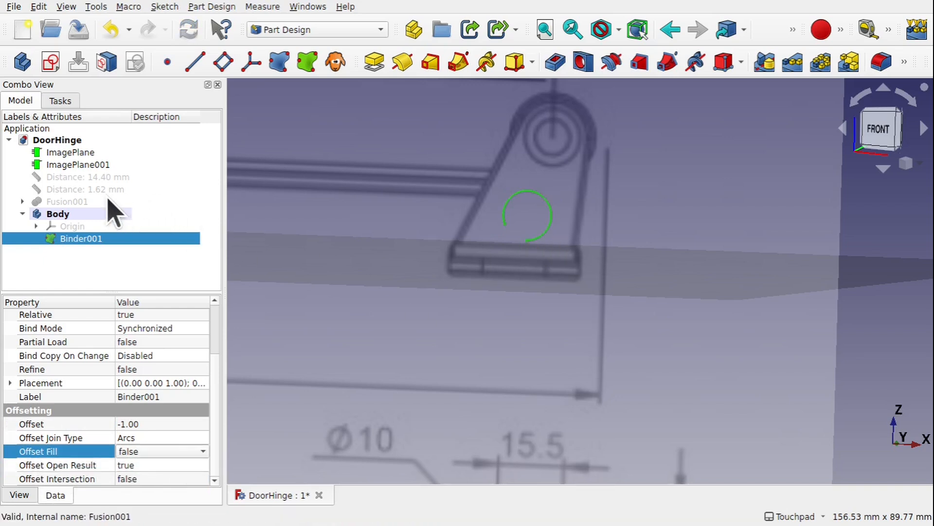
- Make Fusion001 visible again to compare the offset binder edge with the hinge leaf's curled end
{"action": "left_click", "coordinate": [84, 201]}
{"action": "key", "text": "space"}
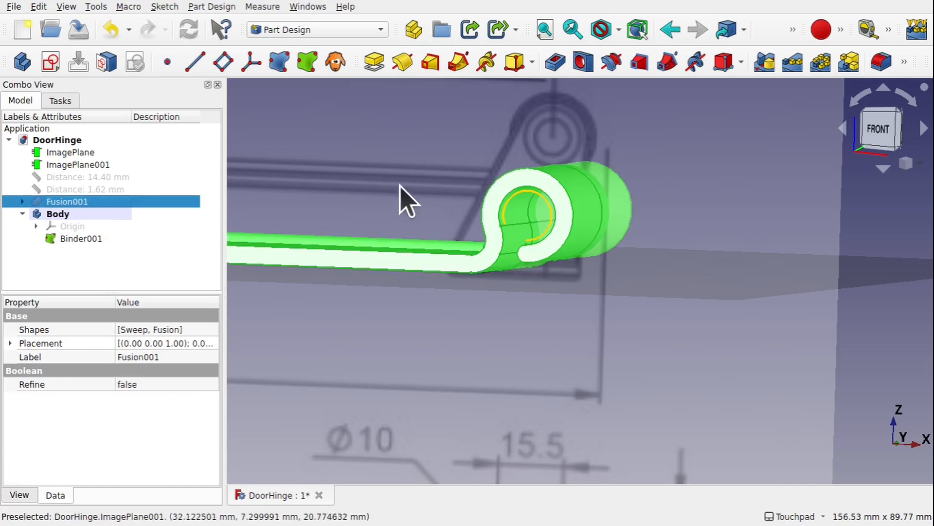
{"action": "mouse_move", "coordinate": [567, 227]}
{"action": "left_mouse_down", "text": "alt"}
{"action": "mouse_move", "coordinate": [651, 215]}
{"action": "mouse_move", "coordinate": [670, 180]}
{"action": "mouse_move", "coordinate": [569, 165]}
{"action": "mouse_move", "coordinate": [509, 215]}
{"action": "mouse_move", "coordinate": [528, 248]}
{"action": "mouse_move", "coordinate": [567, 240]}
{"action": "left_mouse_up", "text": "alt"}
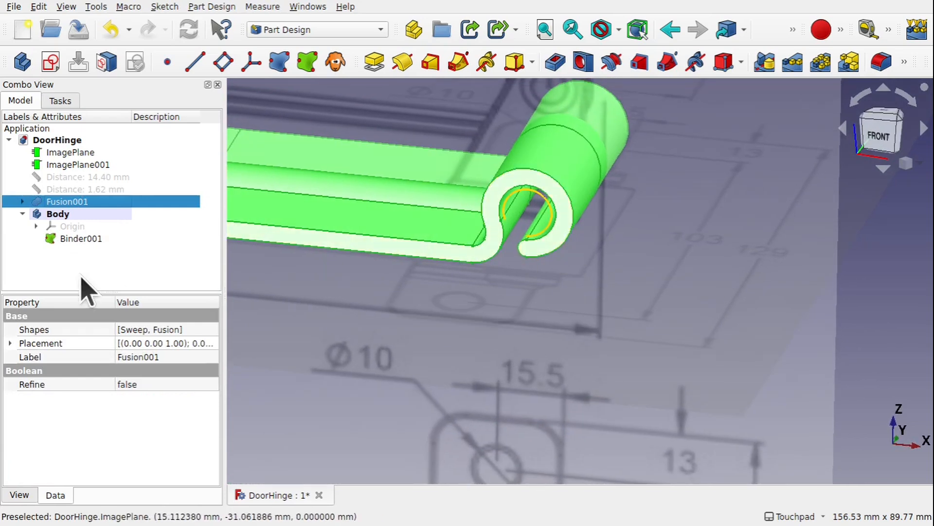
{"action": "left_click", "coordinate": [119, 282]}
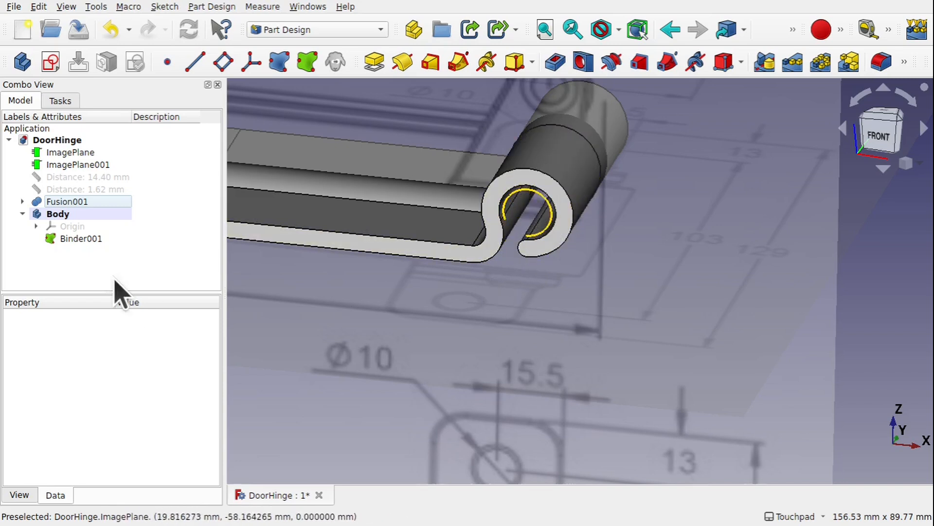
- Create a new sketch on the XZ_Plane of the active body
{"action": "left_click", "coordinate": [57, 215]}
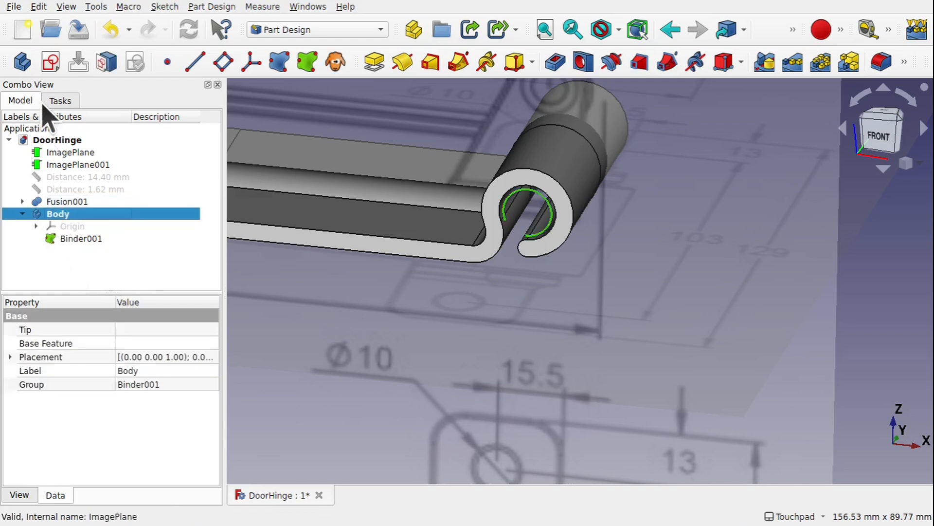
{"action": "left_click", "coordinate": [50, 64]}
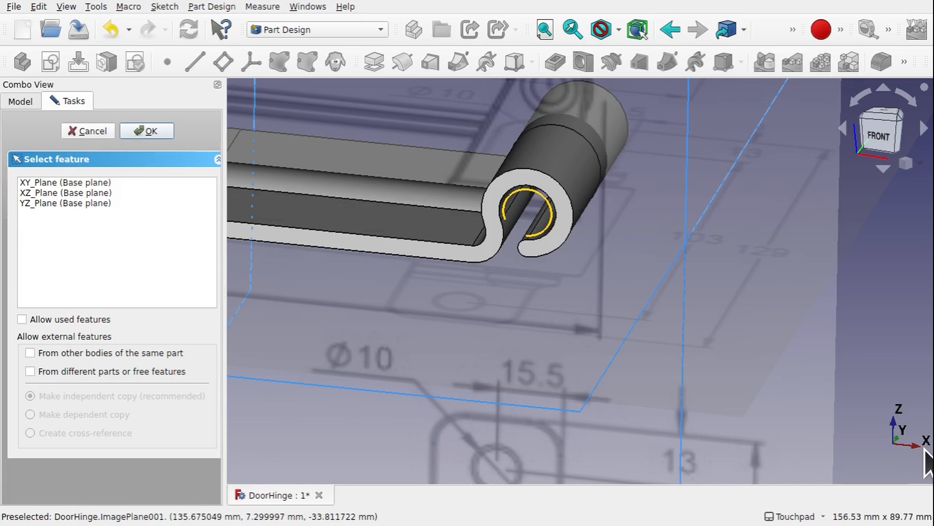
{"action": "left_click", "coordinate": [878, 136]}
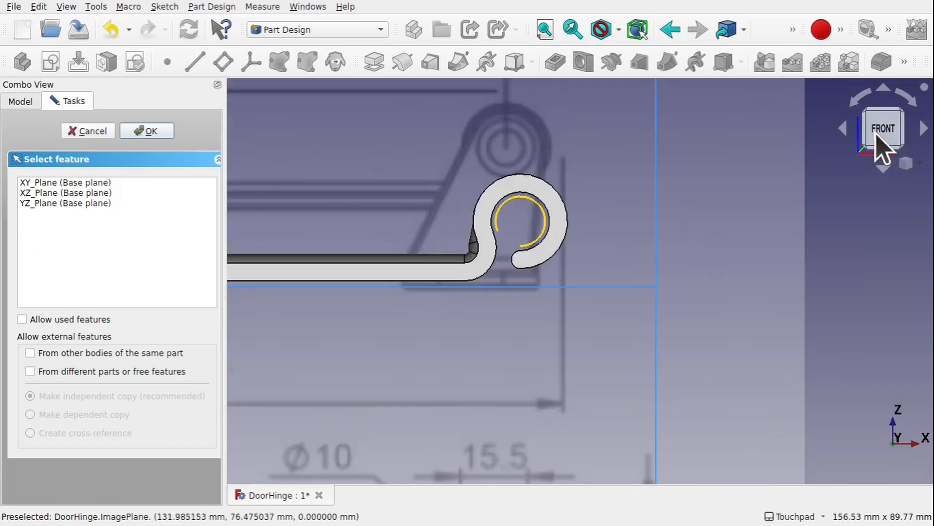
{"action": "left_click", "coordinate": [62, 193]}
{"action": "left_click", "coordinate": [134, 136]}
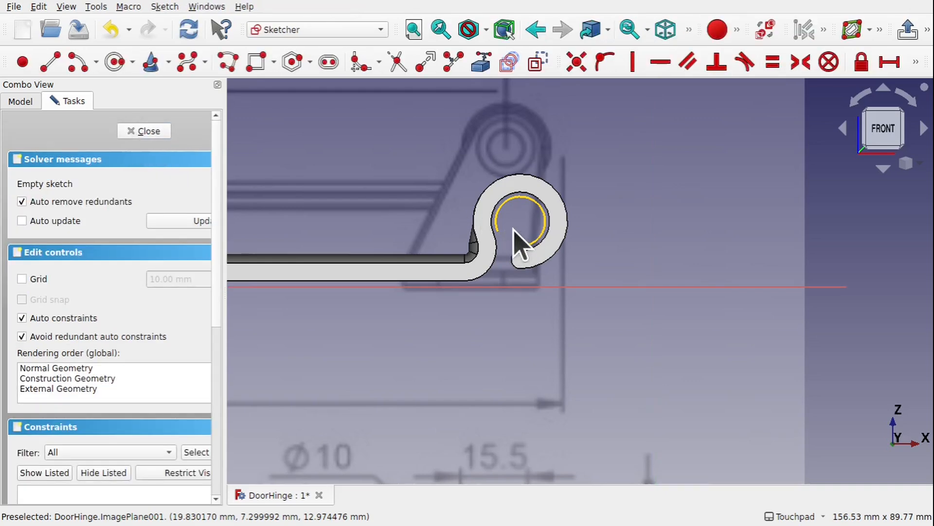
- Examine where the sketch plane and the bound circular edge sit relative to the hinge leaf
{"action": "scroll", "coordinate": [517, 244], "scroll_direction": "down", "scroll_amount": 5}
{"action": "scroll", "coordinate": [518, 243], "scroll_direction": "down", "scroll_amount": 1}
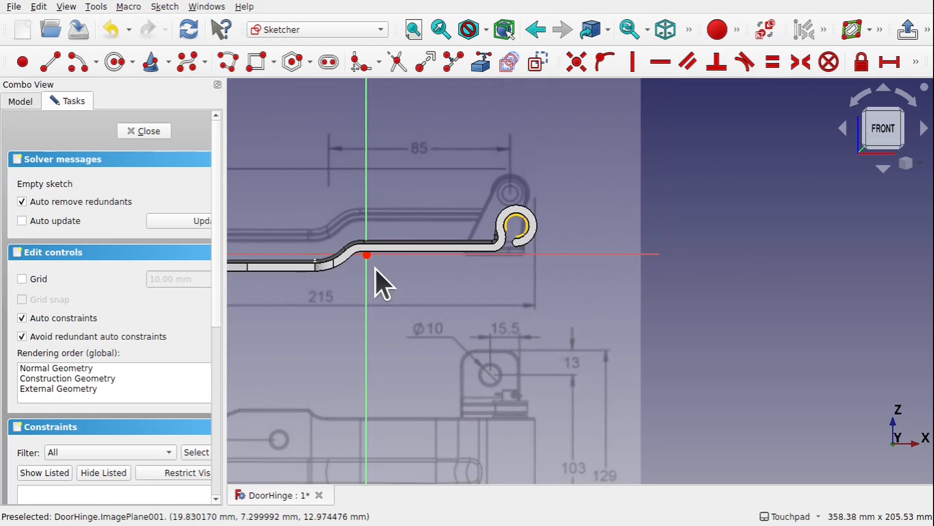
{"action": "scroll", "coordinate": [376, 269], "scroll_direction": "up", "scroll_amount": 4}
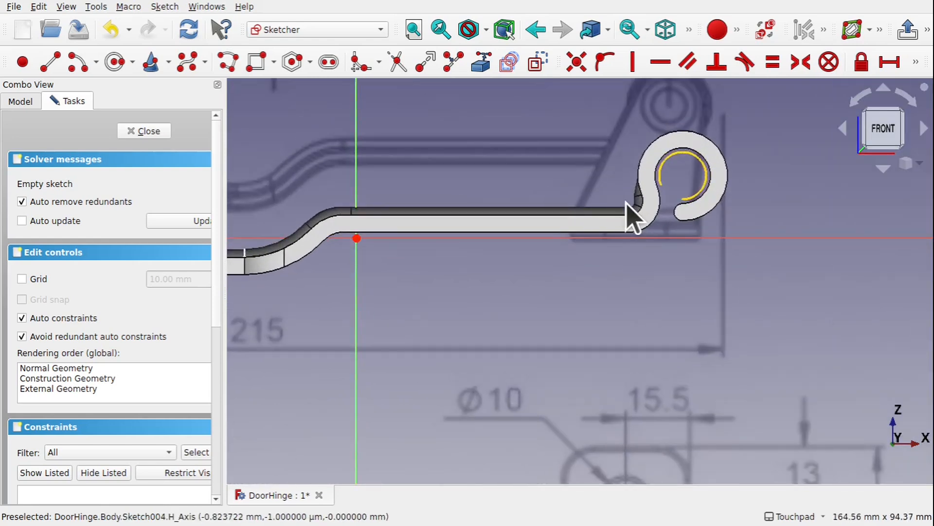
{"action": "left_click_drag", "start_coordinate": [729, 146], "coordinate": [687, 232], "text": "alt"}
{"action": "left_click", "coordinate": [347, 290]}
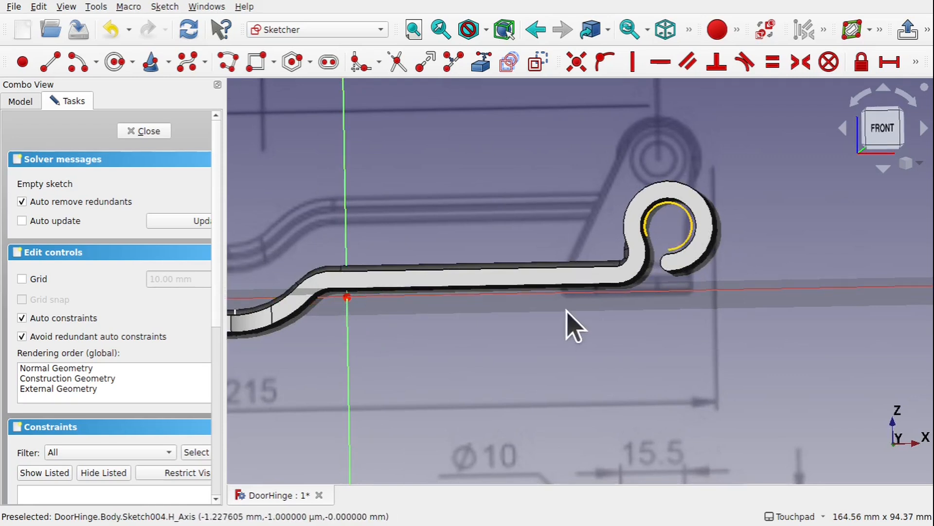
{"action": "left_click_drag", "start_coordinate": [666, 230], "coordinate": [625, 252], "text": "alt"}
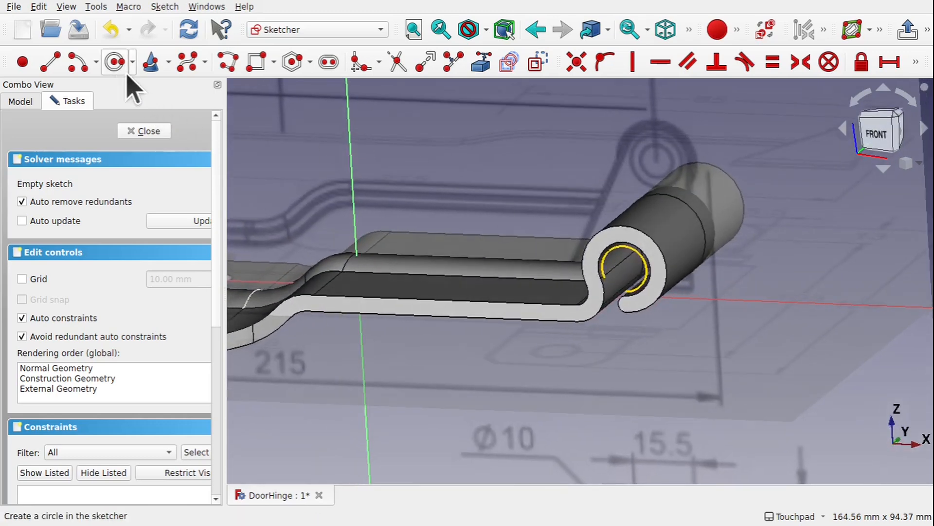
{"action": "left_click", "coordinate": [115, 62]}
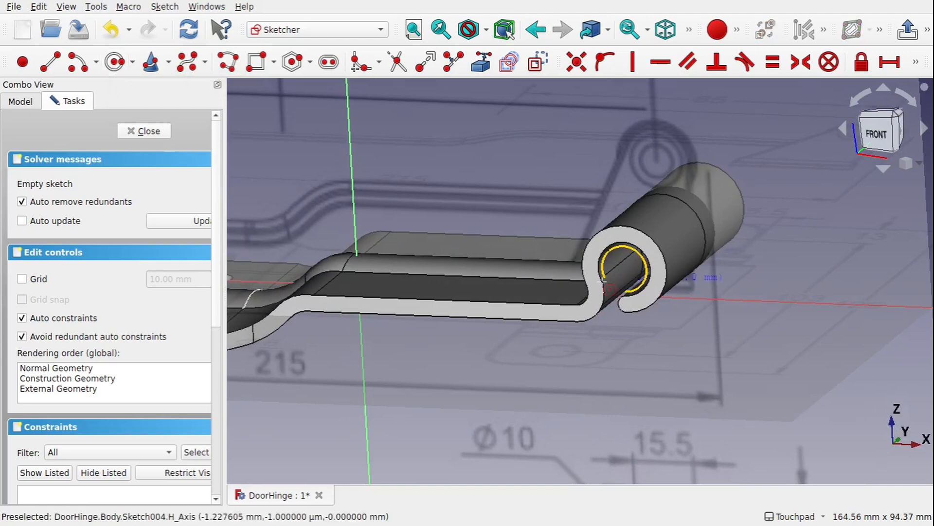
{"action": "left_click_drag", "start_coordinate": [635, 277], "coordinate": [653, 260], "text": "alt"}
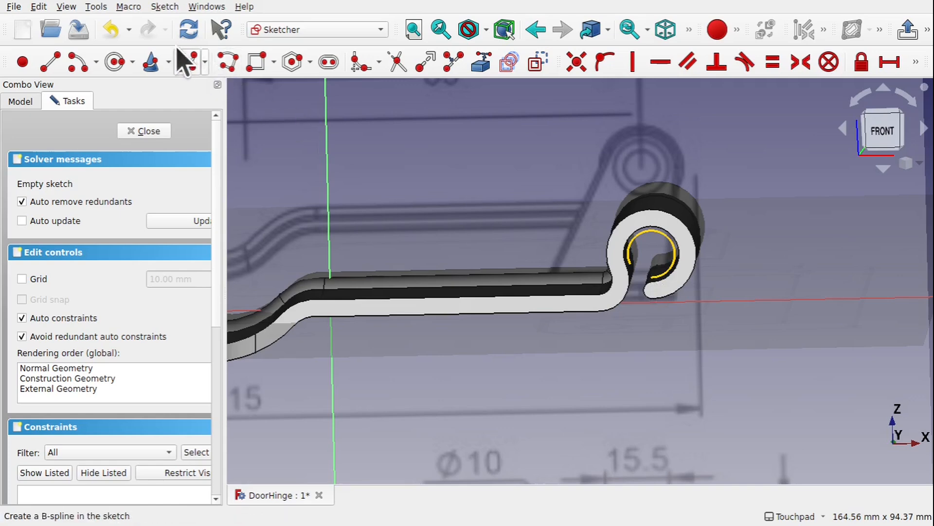
- Turn on the section view to cut the model at the sketch plane
{"action": "left_click", "coordinate": [164, 6]}
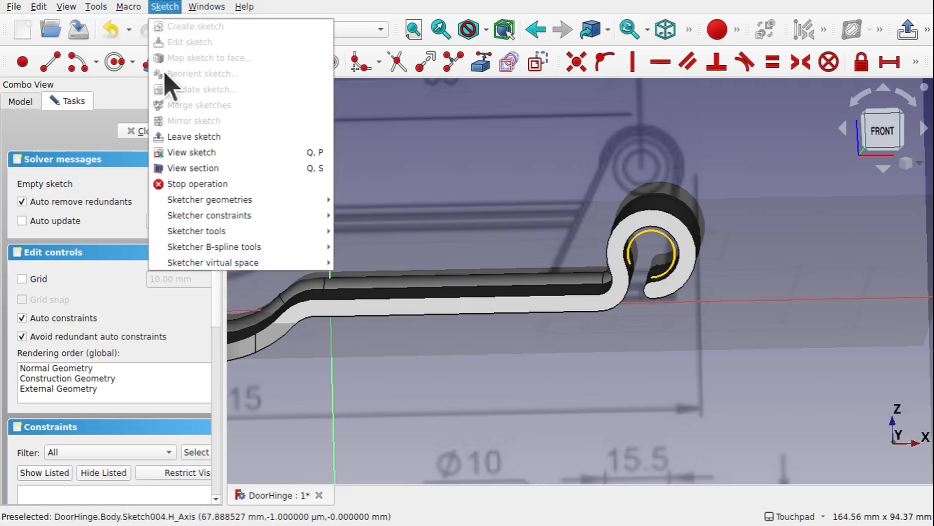
{"action": "left_click", "coordinate": [200, 169]}
{"action": "mouse_move", "coordinate": [658, 167]}
{"action": "left_mouse_down", "text": "alt"}
{"action": "mouse_move", "coordinate": [647, 237]}
{"action": "mouse_move", "coordinate": [654, 225]}
{"action": "mouse_move", "coordinate": [645, 219]}
{"action": "left_mouse_up", "text": "alt"}
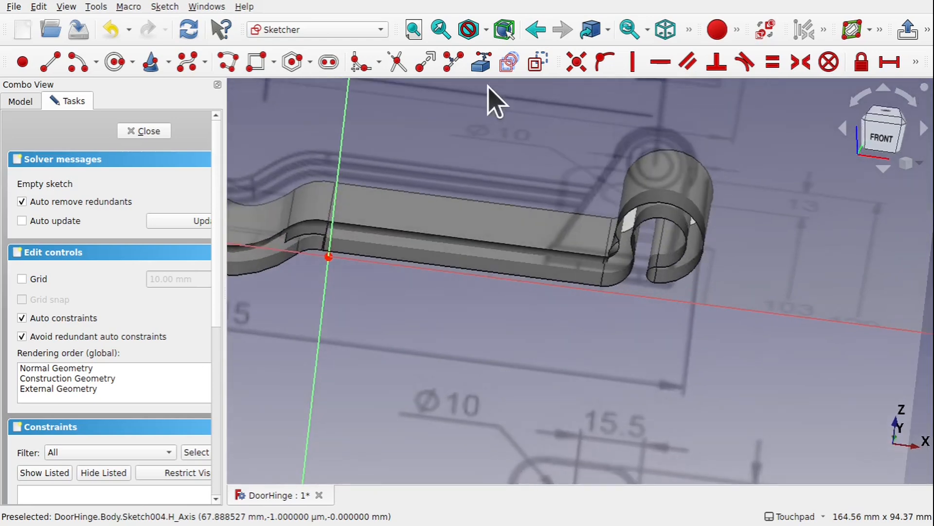
- Link the binder's circular edge into the sketch as external geometry, with the section view turned off
{"action": "left_click", "coordinate": [480, 67]}
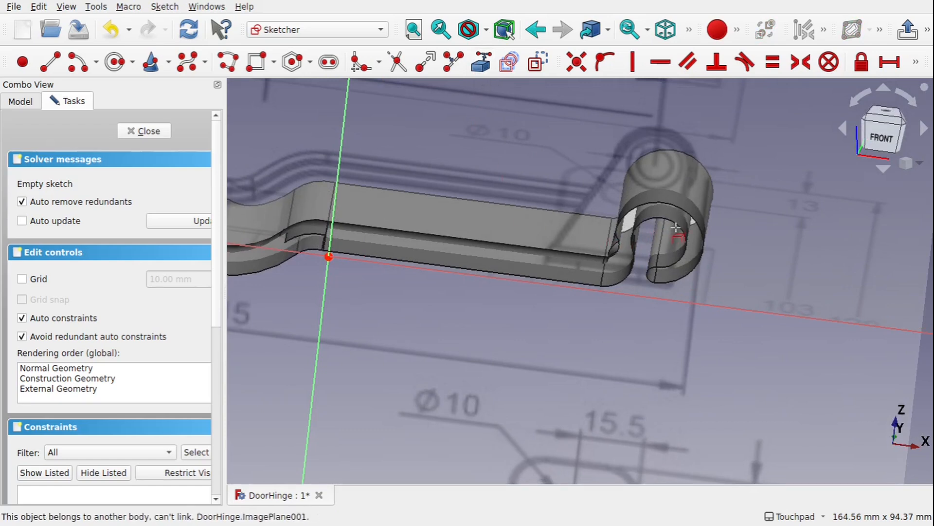
{"action": "left_click", "coordinate": [164, 7]}
{"action": "left_click", "coordinate": [223, 168]}
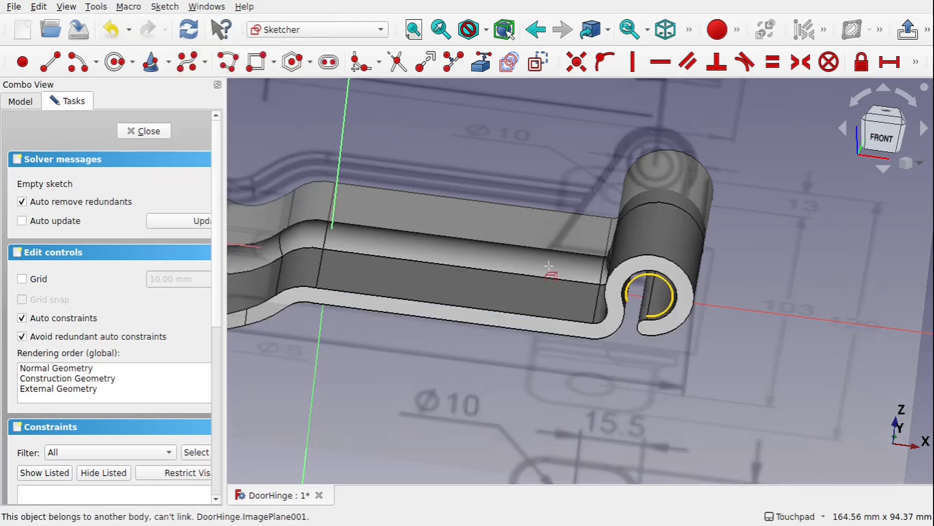
{"action": "left_click", "coordinate": [670, 288]}
{"action": "left_click_drag", "start_coordinate": [655, 298], "coordinate": [660, 274], "text": "shift"}
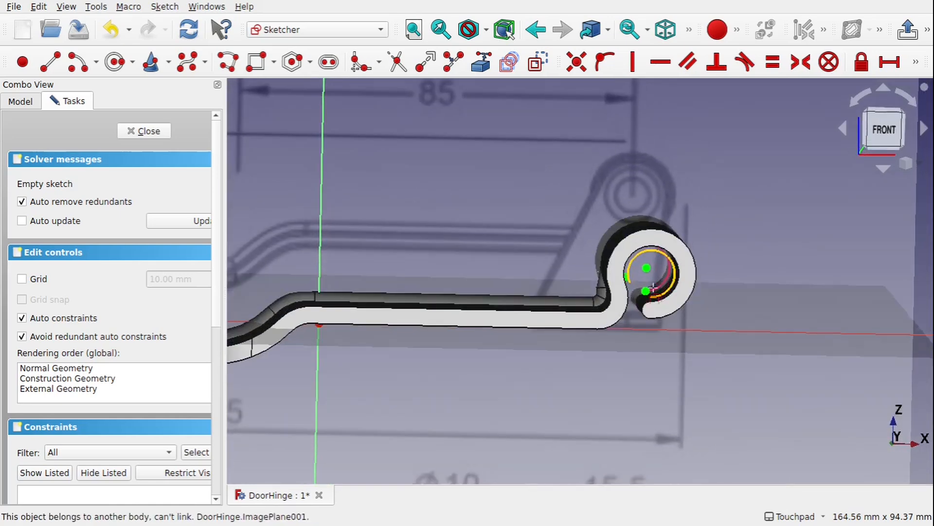
- Turn the section view back on and draw a circle inside the linked external arc, centred on the arc's centre point
{"action": "left_click", "coordinate": [163, 6]}
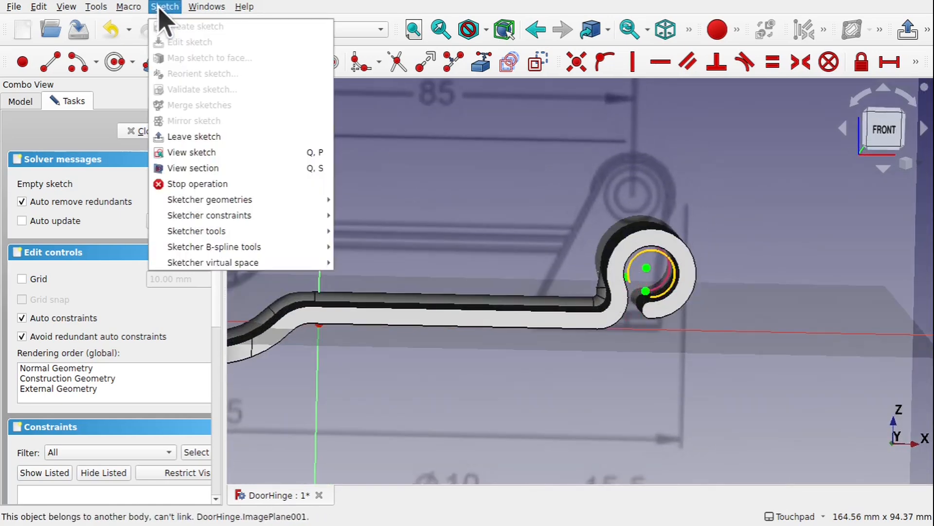
{"action": "left_click", "coordinate": [226, 168]}
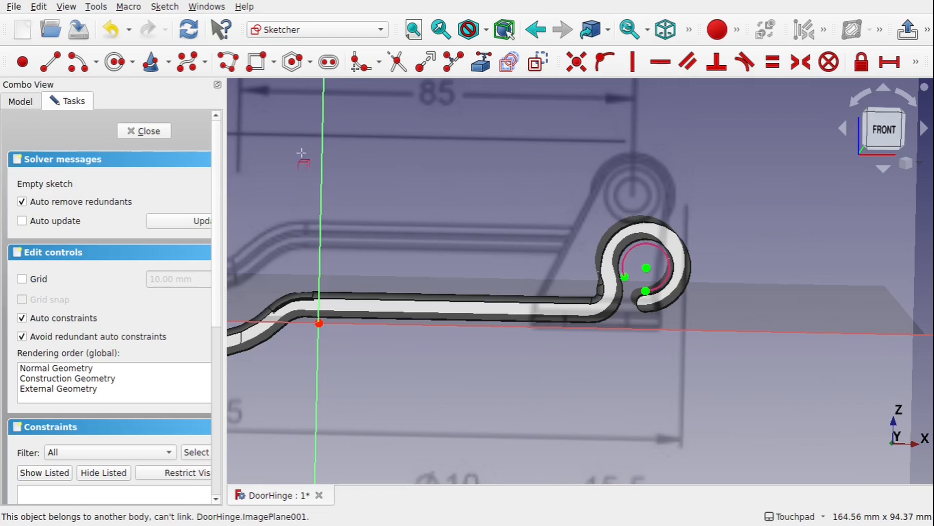
{"action": "left_click", "coordinate": [916, 61]}
{"action": "left_click", "coordinate": [116, 62]}
{"action": "left_click", "coordinate": [647, 267]}
{"action": "left_click", "coordinate": [658, 281]}
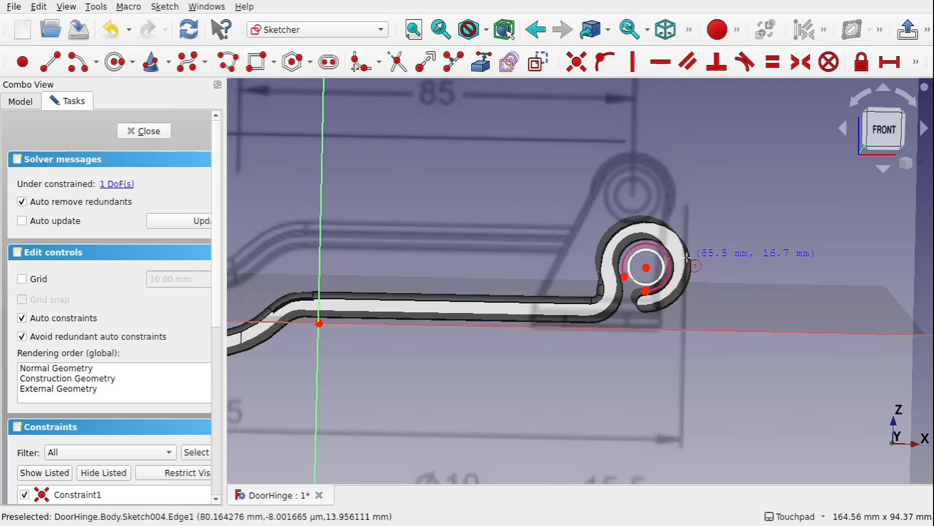
- Constrain the circle equal to the linked external arc and close the sketch
{"action": "scroll", "coordinate": [687, 256], "scroll_direction": "up", "scroll_amount": 5}
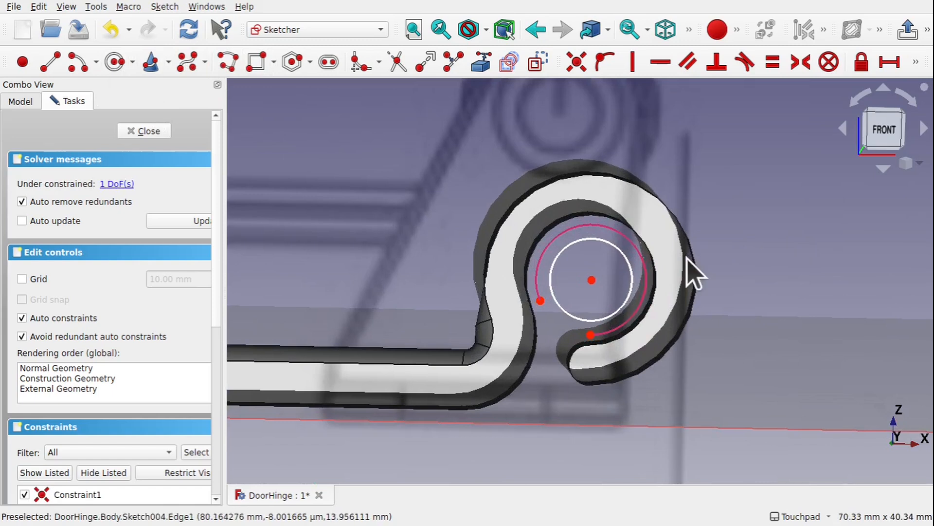
{"action": "left_click", "coordinate": [631, 266]}
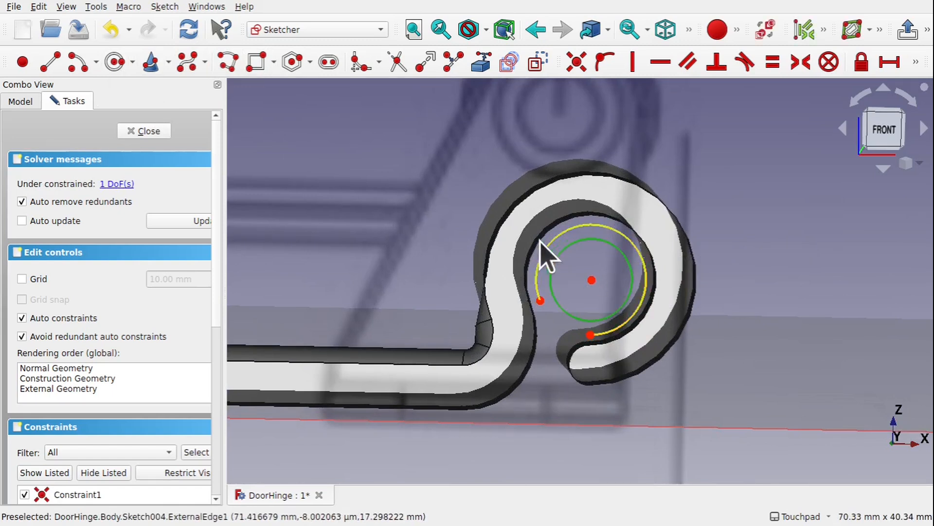
{"action": "left_click", "coordinate": [606, 228]}
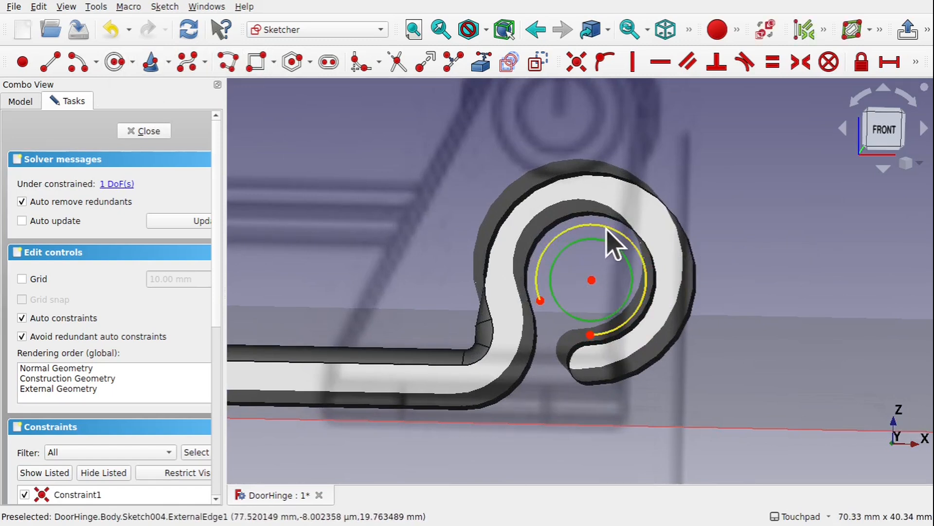
{"action": "left_click", "coordinate": [773, 62]}
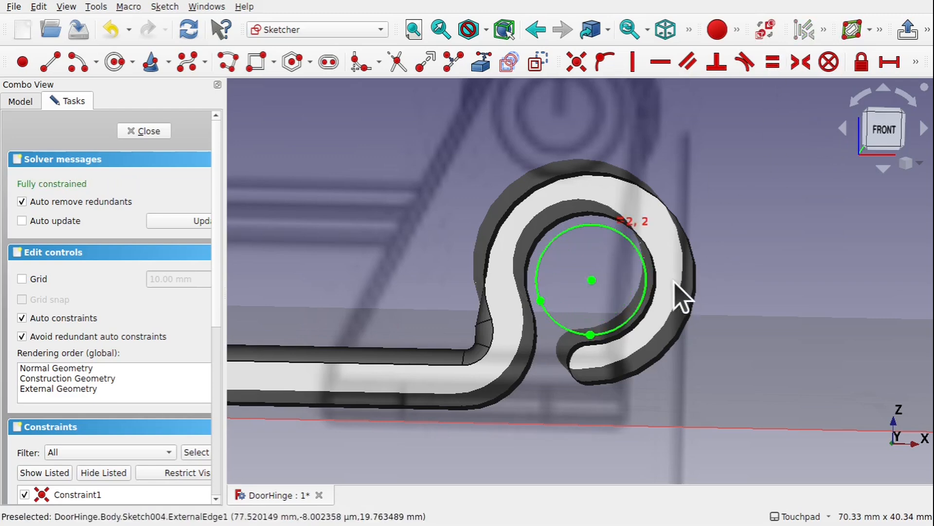
{"action": "scroll", "coordinate": [680, 290], "scroll_direction": "down", "scroll_amount": 5}
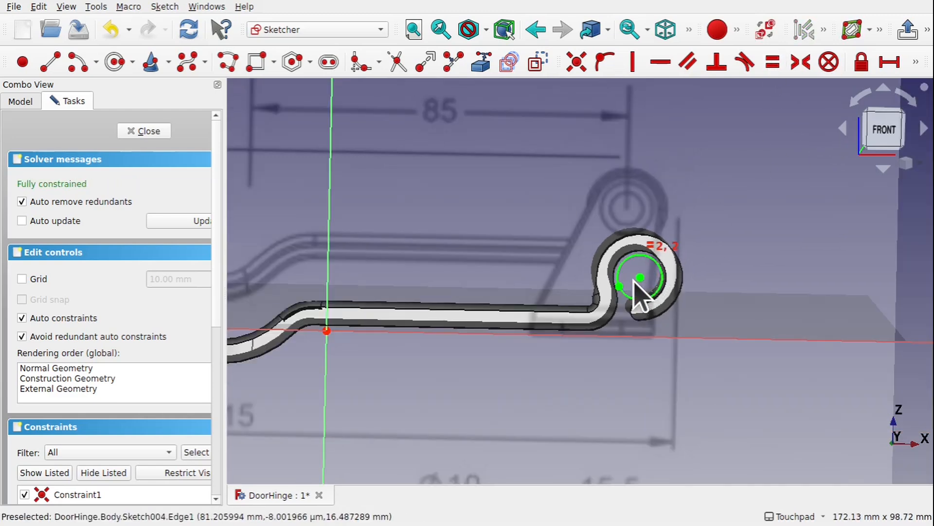
{"action": "mouse_move", "coordinate": [678, 262]}
{"action": "middle_mouse_down"}
{"action": "mouse_move", "coordinate": [607, 242]}
{"action": "mouse_move", "coordinate": [565, 247]}
{"action": "mouse_move", "coordinate": [641, 253]}
{"action": "middle_mouse_up"}
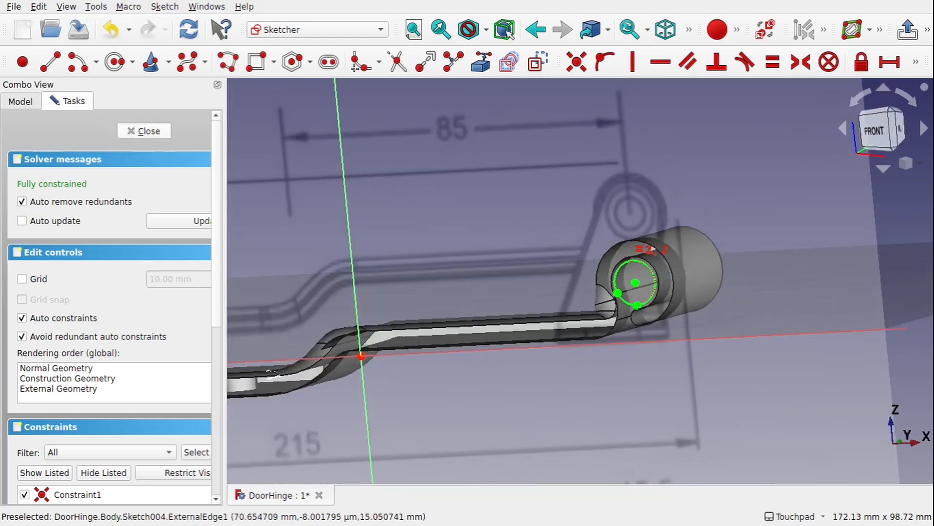
{"action": "left_click", "coordinate": [138, 131]}
- Hide Binder001, the binder holding the offset circular edge, in the model
{"action": "middle_click_drag", "start_coordinate": [579, 209], "coordinate": [527, 237]}
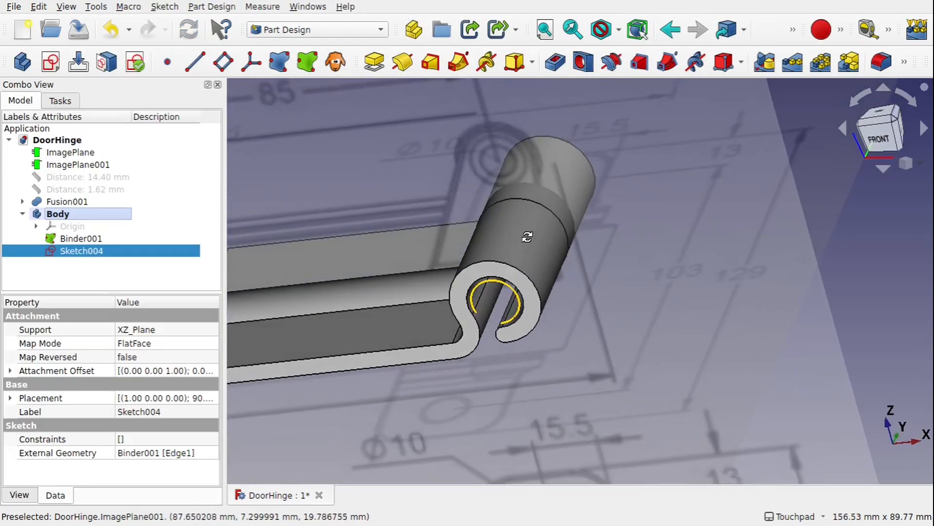
{"action": "left_click", "coordinate": [98, 239]}
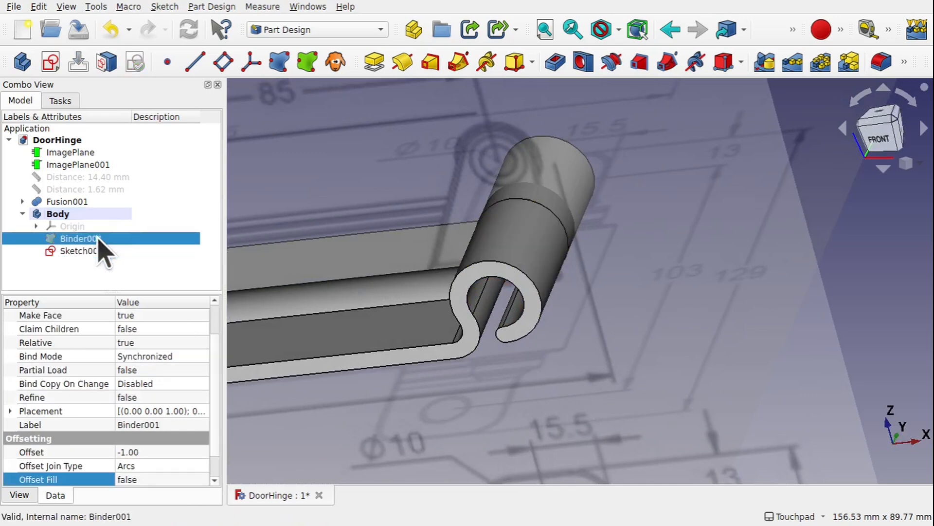
{"action": "middle_click_drag", "start_coordinate": [506, 292], "coordinate": [512, 325]}
{"action": "scroll", "coordinate": [510, 273], "scroll_direction": "down", "scroll_amount": 5}
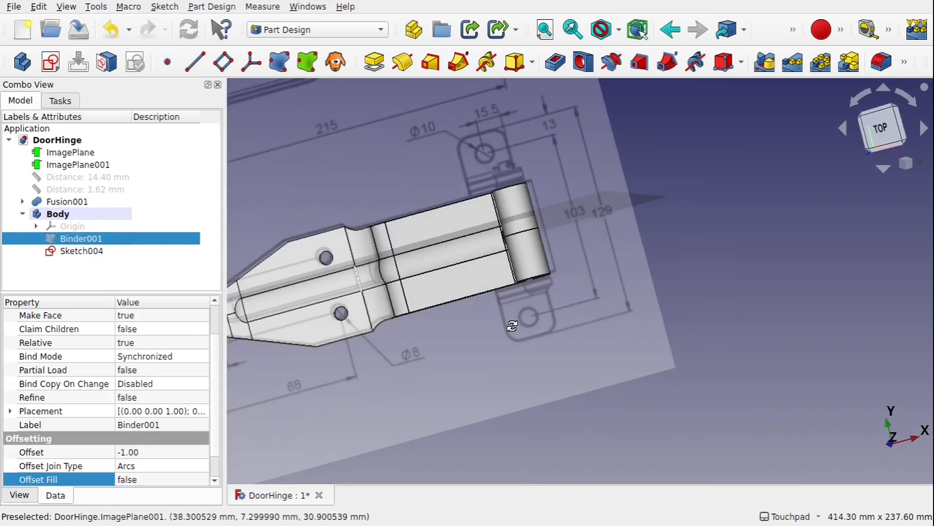
- Start a pad of the circle sketch with a length of 30 mm, hiding the hinge leaf to expose the pin
{"action": "left_click", "coordinate": [86, 251]}
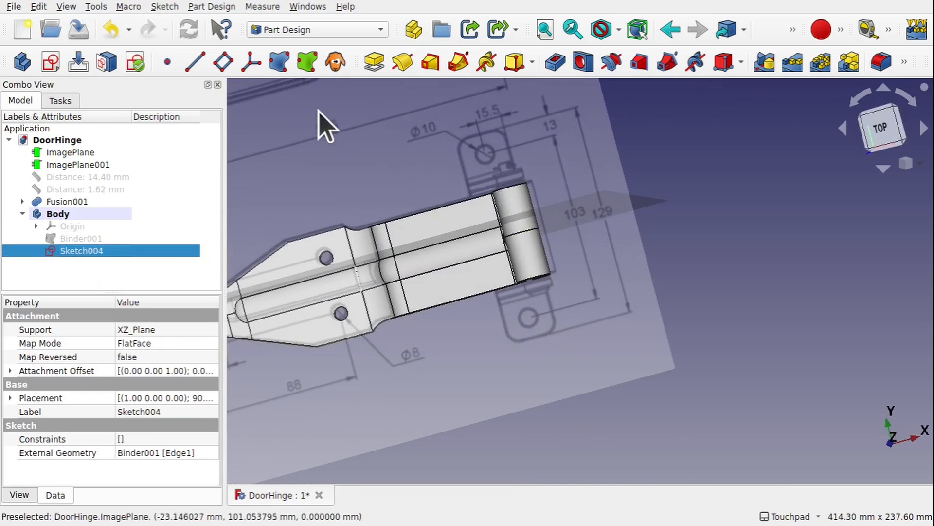
{"action": "left_click", "coordinate": [375, 63]}
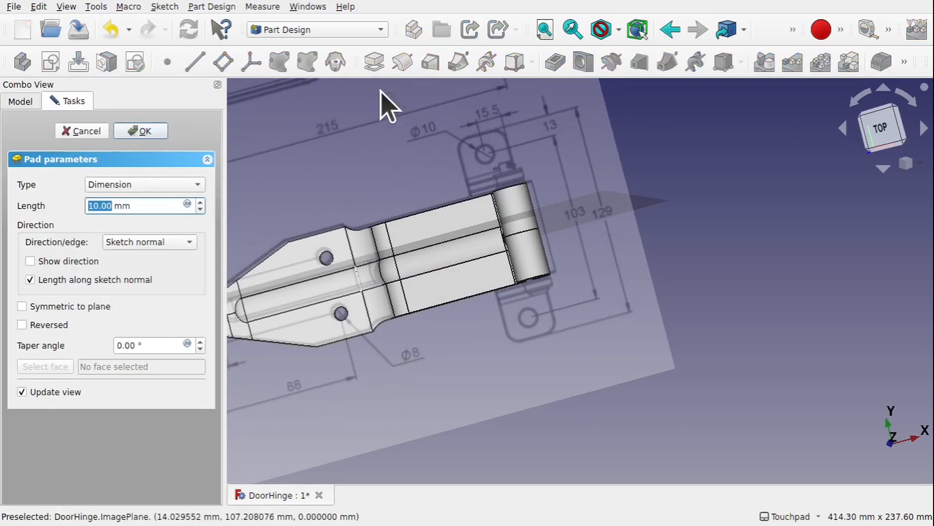
{"action": "mouse_move", "coordinate": [474, 210]}
{"action": "left_mouse_down", "text": "alt"}
{"action": "mouse_move", "coordinate": [475, 136]}
{"action": "mouse_move", "coordinate": [502, 103]}
{"action": "mouse_move", "coordinate": [489, 115]}
{"action": "mouse_move", "coordinate": [478, 165]}
{"action": "mouse_move", "coordinate": [507, 98]}
{"action": "mouse_move", "coordinate": [497, 141]}
{"action": "mouse_move", "coordinate": [507, 225]}
{"action": "left_mouse_up", "text": "alt"}
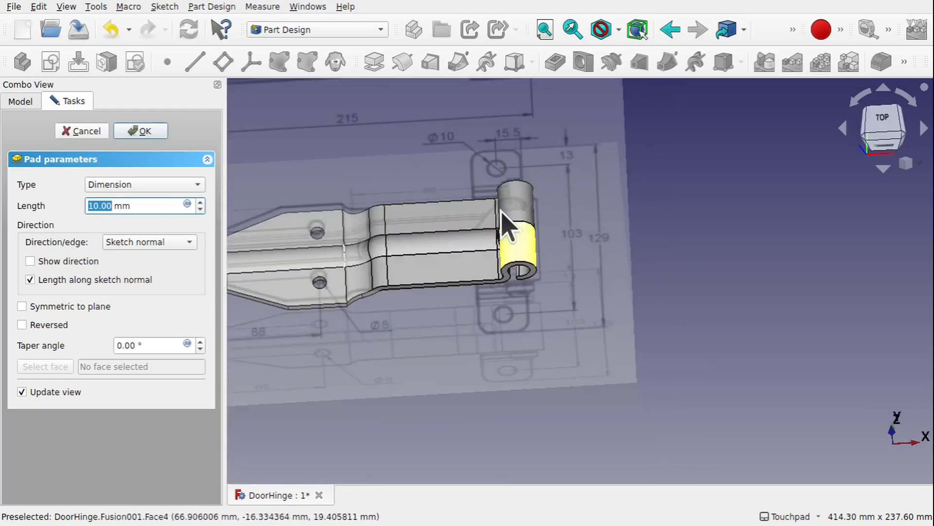
{"action": "left_click", "coordinate": [451, 267]}
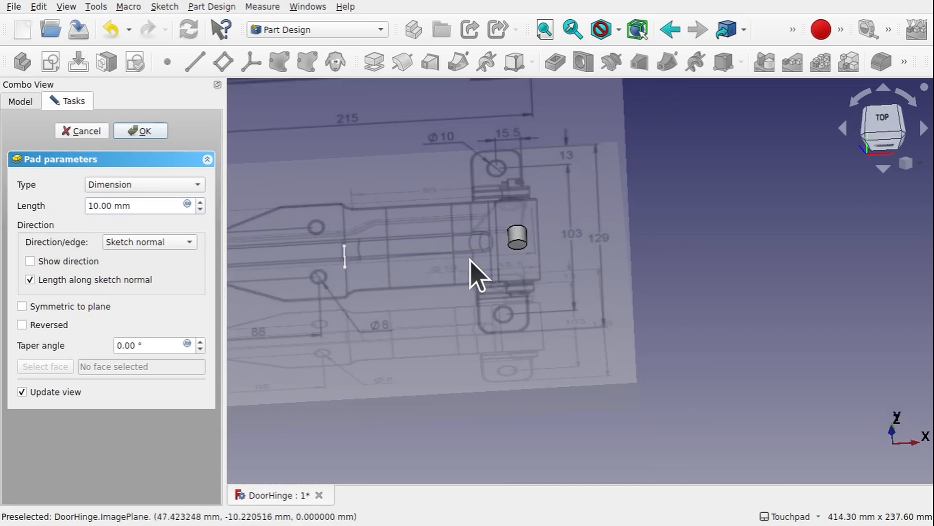
{"action": "mouse_move", "coordinate": [448, 258]}
{"action": "left_mouse_down", "text": "alt"}
{"action": "mouse_move", "coordinate": [507, 227]}
{"action": "mouse_move", "coordinate": [537, 244]}
{"action": "mouse_move", "coordinate": [521, 238]}
{"action": "left_mouse_up", "text": "alt"}
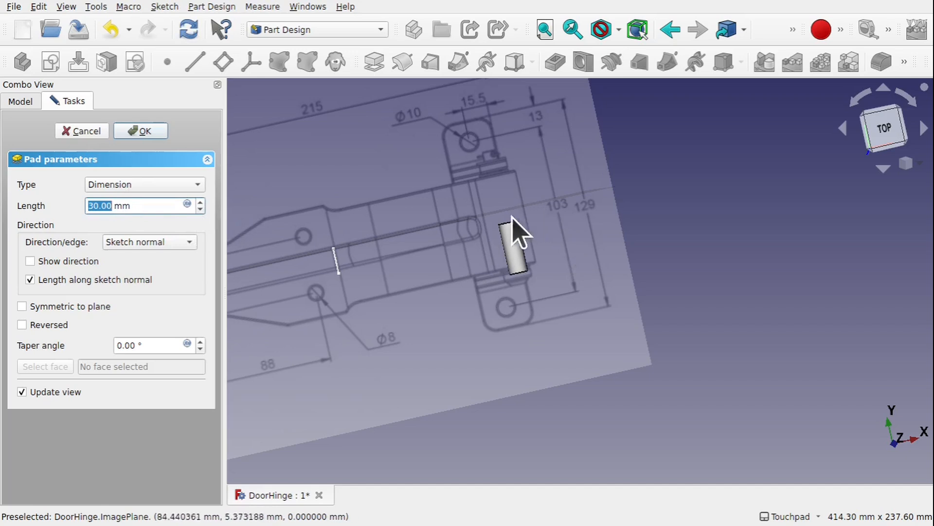
- Make the pad symmetric to the sketch plane and set its length to 65 mm
{"action": "left_click", "coordinate": [22, 306]}
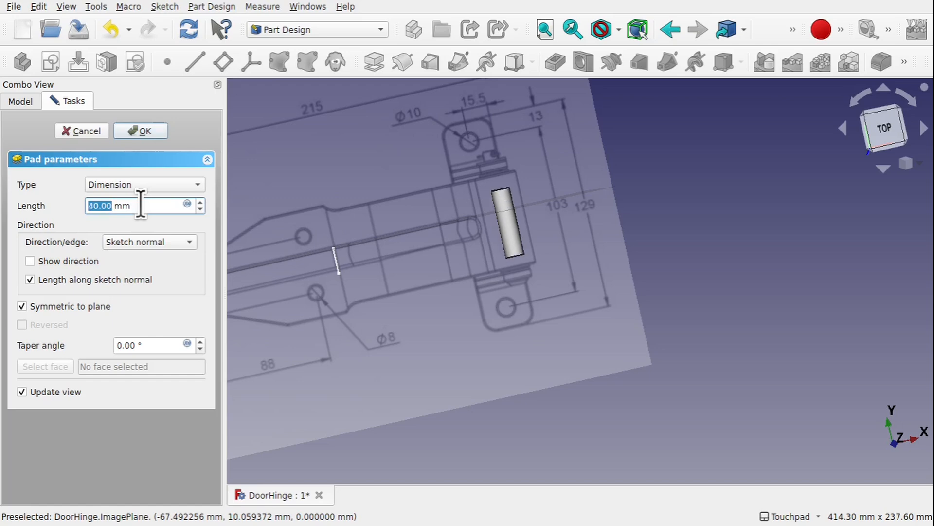
{"action": "middle_click_drag", "start_coordinate": [537, 176], "coordinate": [513, 178]}
{"action": "middle_click_drag", "start_coordinate": [512, 178], "coordinate": [451, 196]}
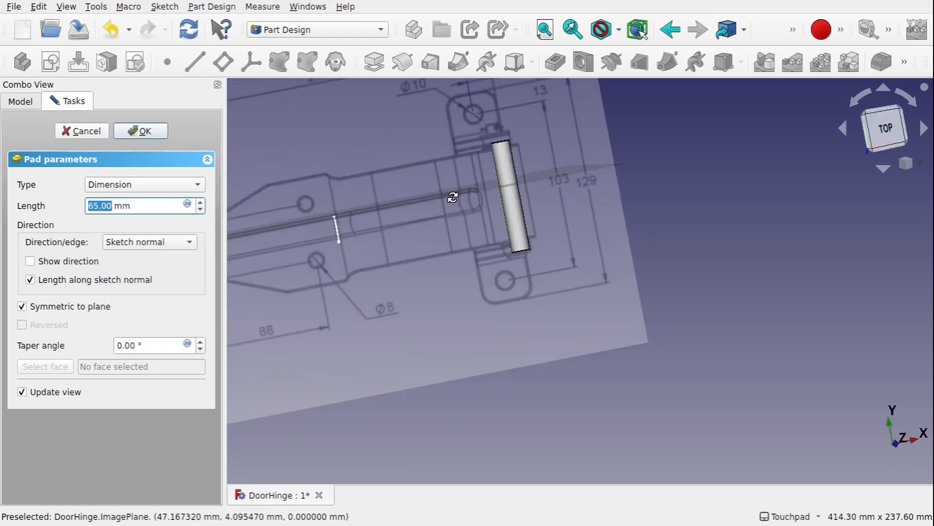
- Show the circle sketch inside the pad, keeping the pad's parameters open
{"action": "left_click", "coordinate": [20, 101]}
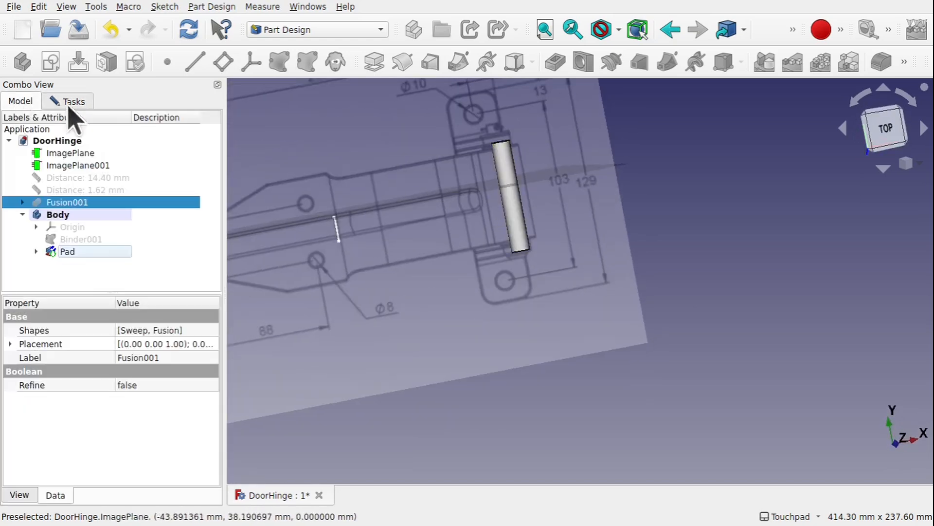
{"action": "left_click", "coordinate": [36, 252]}
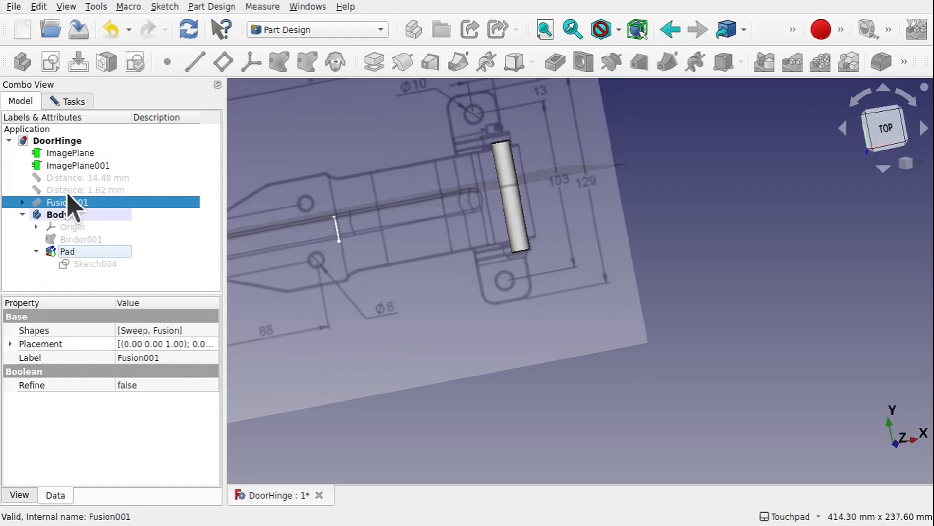
{"action": "left_click", "coordinate": [95, 264]}
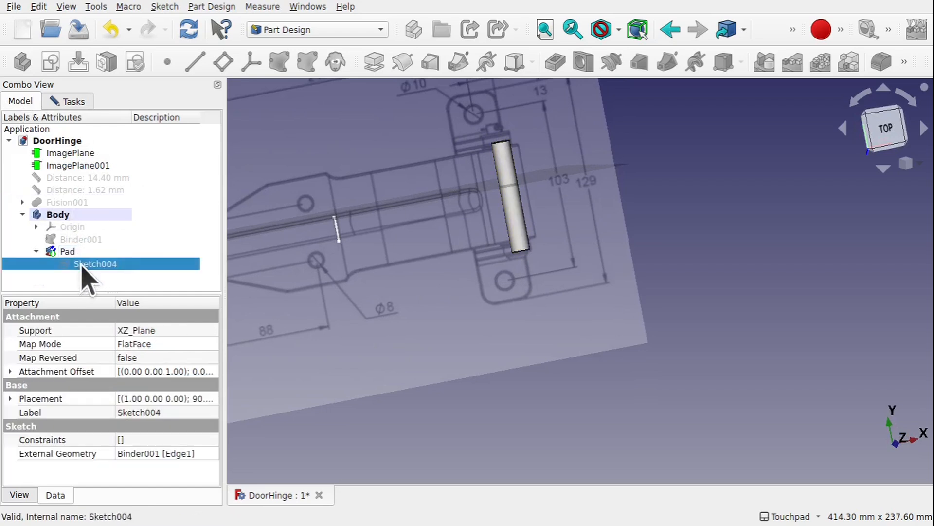
{"action": "mouse_move", "coordinate": [492, 225]}
{"action": "middle_mouse_down"}
{"action": "mouse_move", "coordinate": [485, 202]}
{"action": "mouse_move", "coordinate": [485, 217]}
{"action": "middle_mouse_up"}
{"action": "left_click", "coordinate": [518, 193]}
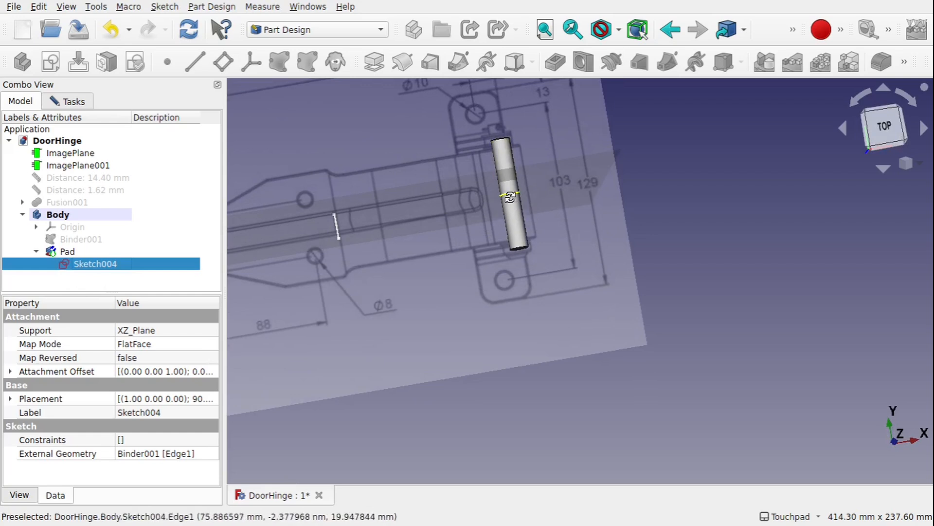
- Show the hinge leaf Fusion001 again, toggling it off and on to compare it with the pin
{"action": "left_click", "coordinate": [83, 201]}
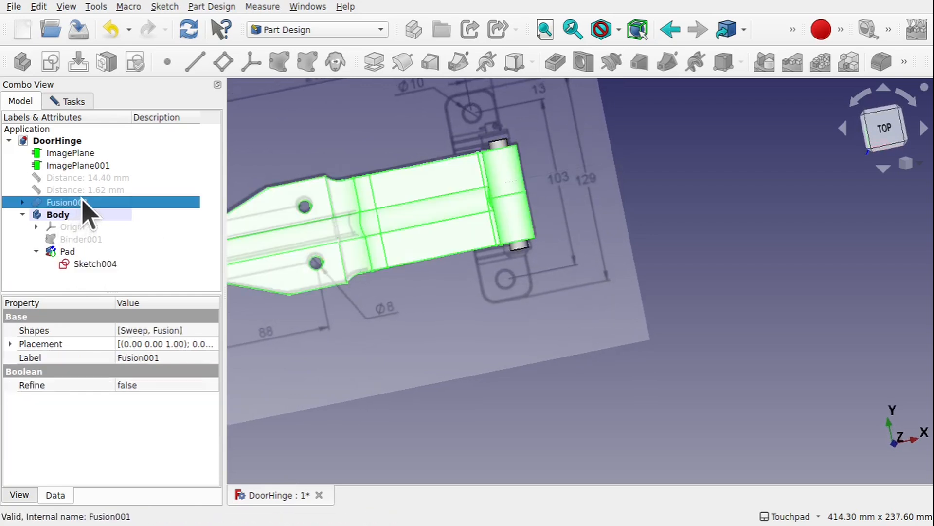
{"action": "key", "text": "space"}
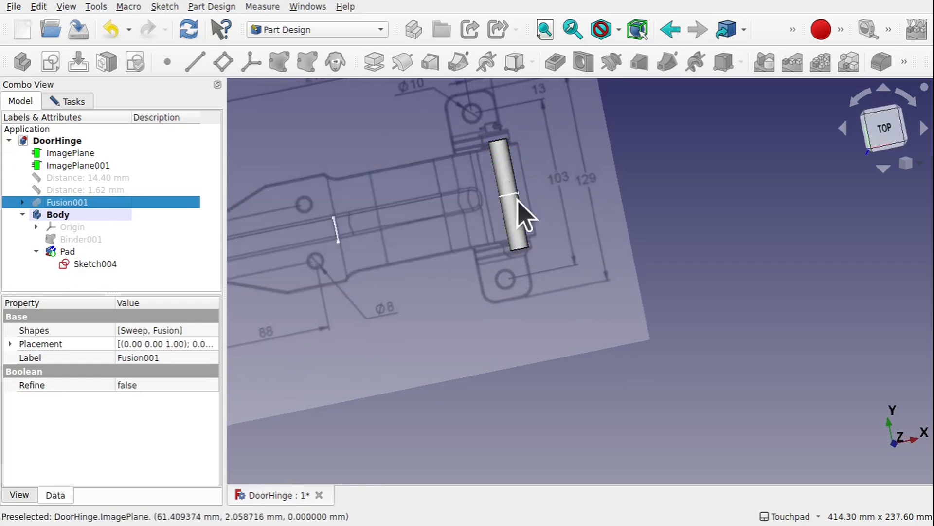
{"action": "key", "text": "space"}
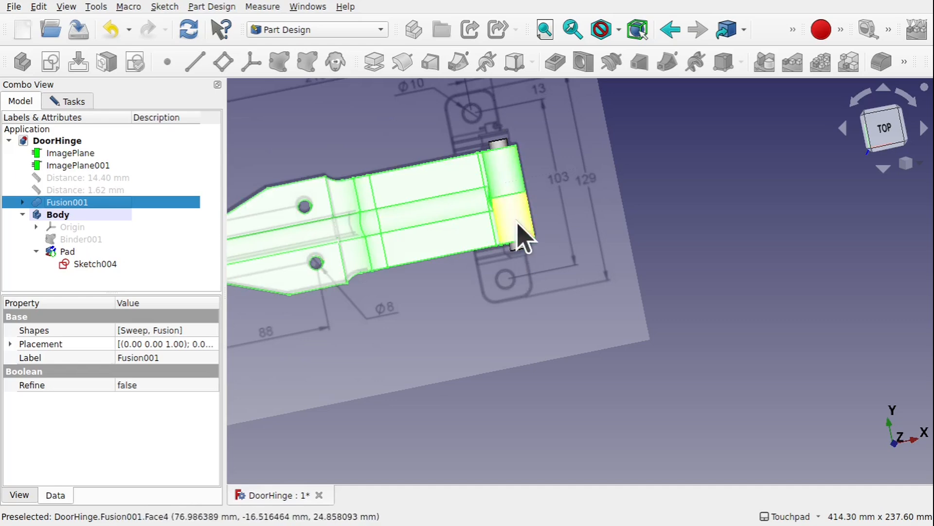
- Examine how far both pin ends extend beyond the hinge knuckle compared with the reference drawing
{"action": "middle_click_drag", "start_coordinate": [552, 253], "coordinate": [593, 226]}
{"action": "scroll", "coordinate": [523, 257], "scroll_direction": "up", "scroll_amount": 1}
{"action": "scroll", "coordinate": [524, 257], "scroll_direction": "up", "scroll_amount": 6}
{"action": "scroll", "coordinate": [522, 187], "scroll_direction": "down", "scroll_amount": 6}
{"action": "middle_click_drag", "start_coordinate": [522, 215], "coordinate": [509, 331], "text": "shift"}
{"action": "middle_click_drag", "start_coordinate": [530, 262], "coordinate": [527, 293]}
{"action": "middle_click_drag", "start_coordinate": [504, 188], "coordinate": [490, 175]}
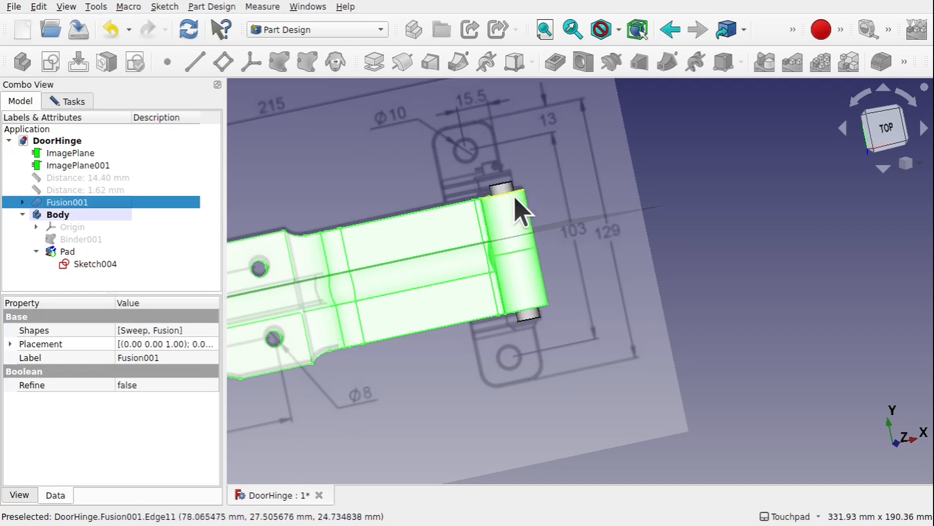
{"action": "left_click_drag", "start_coordinate": [527, 287], "coordinate": [496, 286], "text": "alt"}
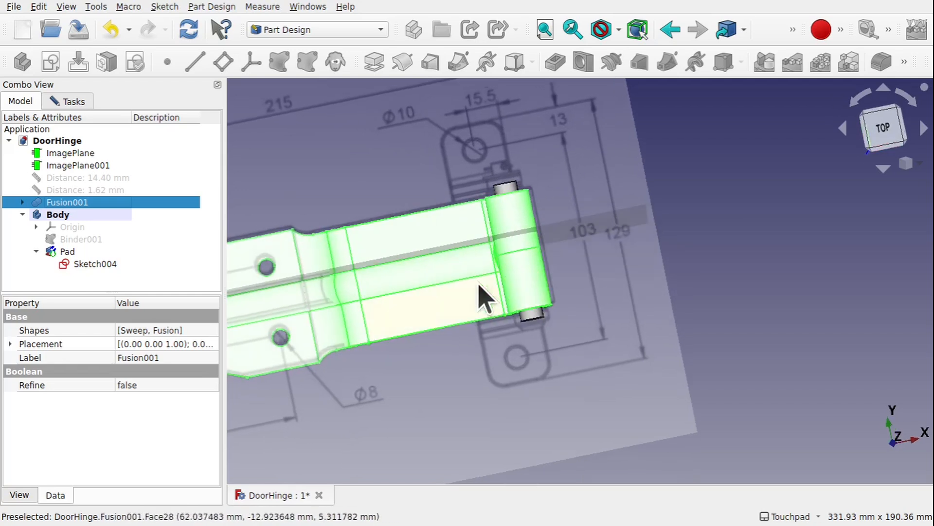
- Lengthen the symmetric pin pad to 82 mm, judging its ends against the drawing from the top view
{"action": "left_click", "coordinate": [71, 102]}
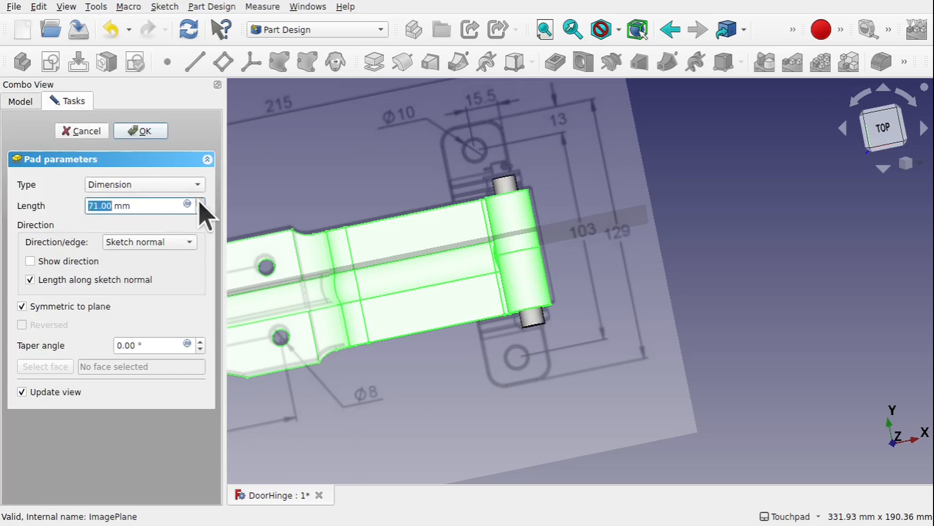
{"action": "mouse_move", "coordinate": [463, 246]}
{"action": "left_mouse_down", "text": "alt"}
{"action": "mouse_move", "coordinate": [472, 257]}
{"action": "mouse_move", "coordinate": [466, 250]}
{"action": "left_mouse_up", "text": "alt"}
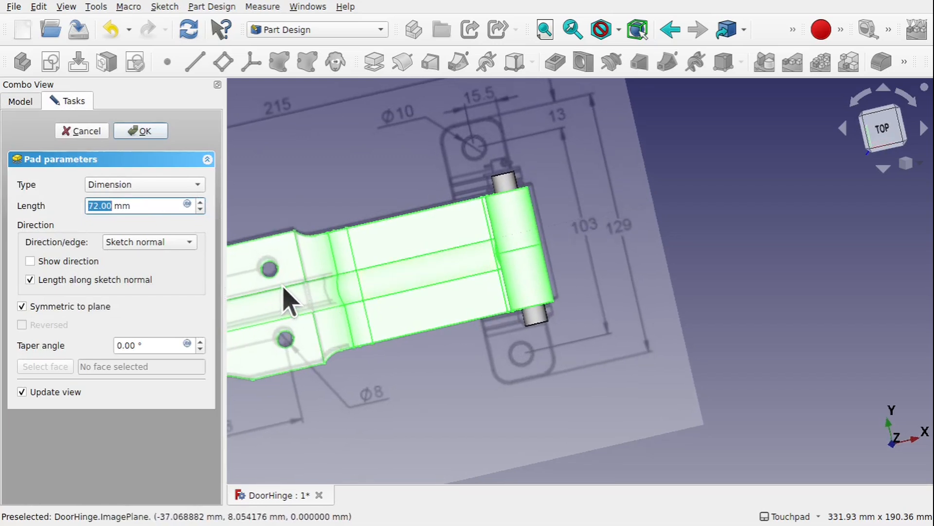
{"action": "left_click", "coordinate": [882, 136]}
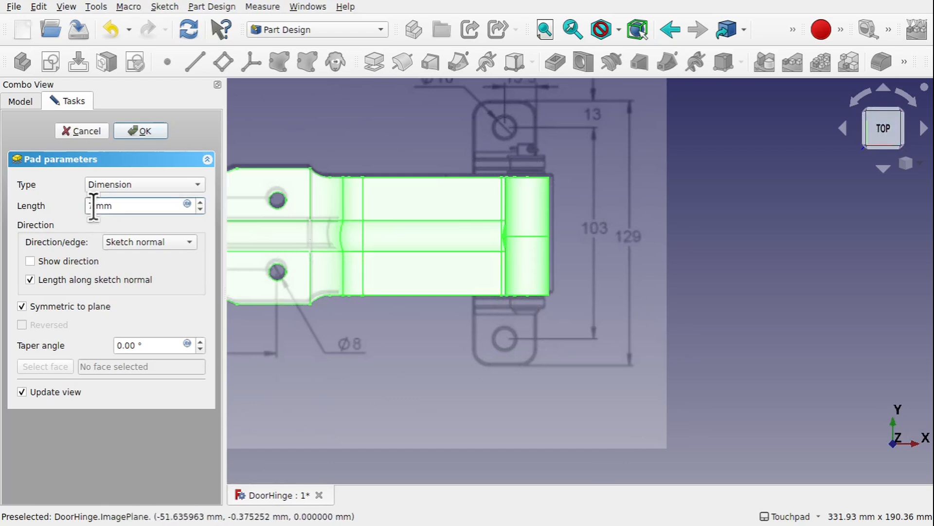
{"action": "left_click", "coordinate": [480, 225]}
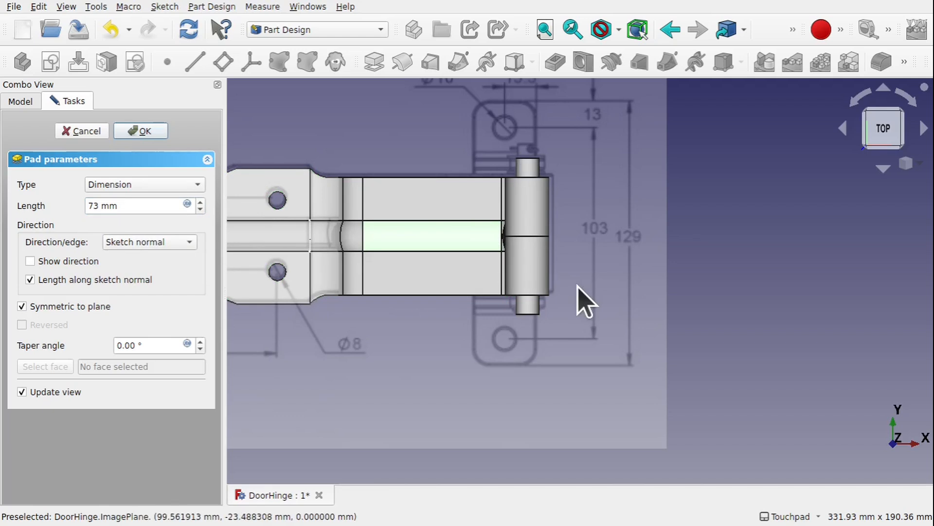
{"action": "left_click", "coordinate": [200, 203]}
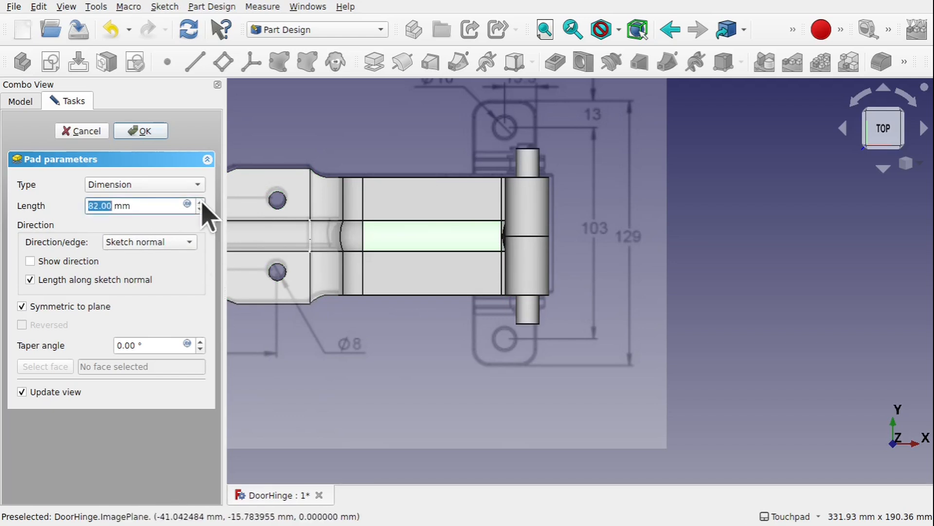
{"action": "mouse_move", "coordinate": [559, 296]}
{"action": "middle_mouse_down"}
{"action": "mouse_move", "coordinate": [628, 252]}
{"action": "mouse_move", "coordinate": [562, 291]}
{"action": "middle_mouse_up"}
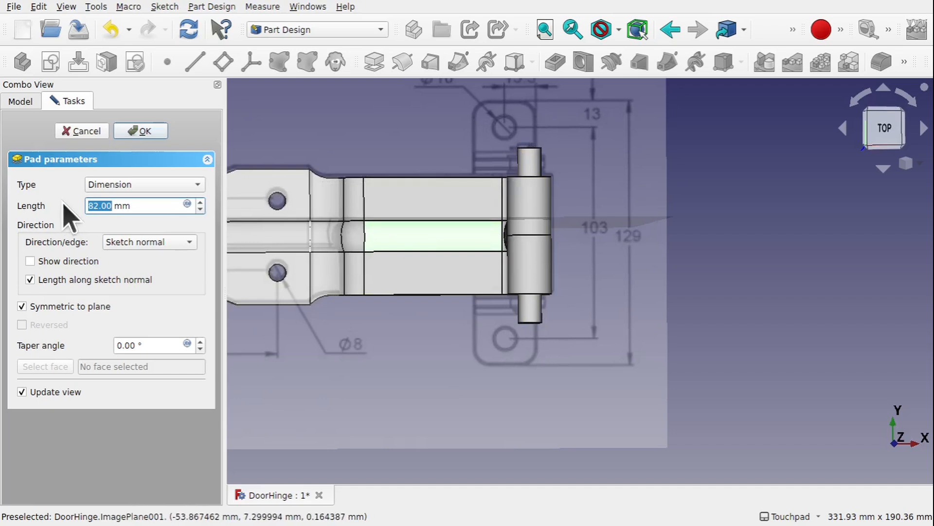
- Switch the pin pad to two dimensions, with a length of 35 mm and a second length of 43 mm
{"action": "left_click", "coordinate": [131, 187]}
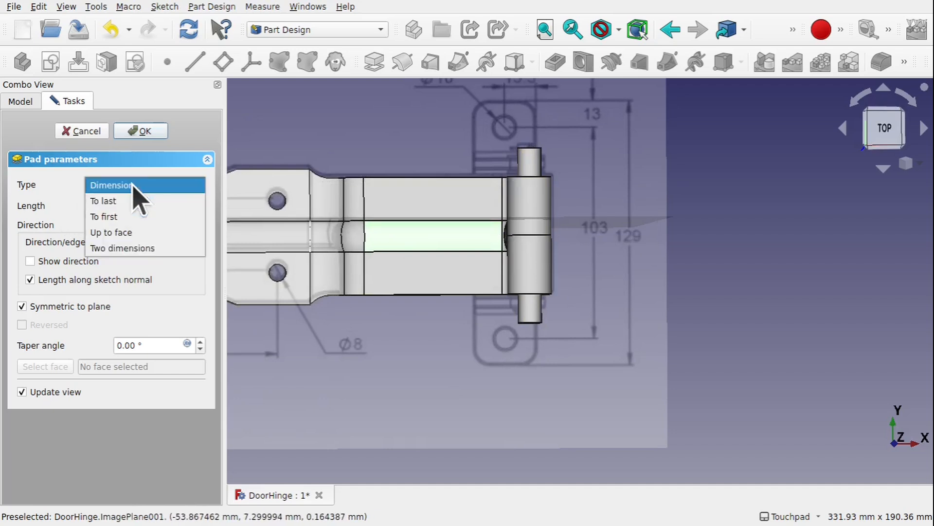
{"action": "left_click", "coordinate": [159, 249]}
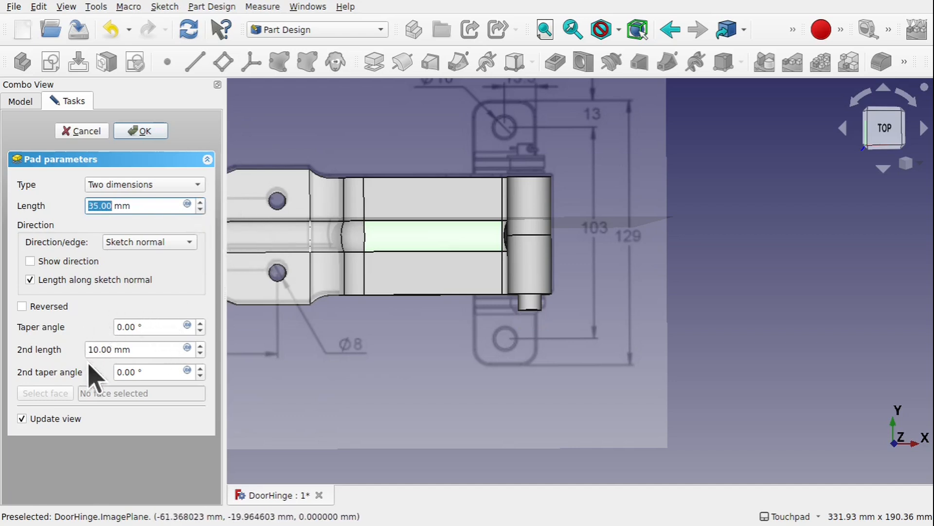
{"action": "left_click", "coordinate": [201, 346]}
{"action": "left_click", "coordinate": [201, 346]}
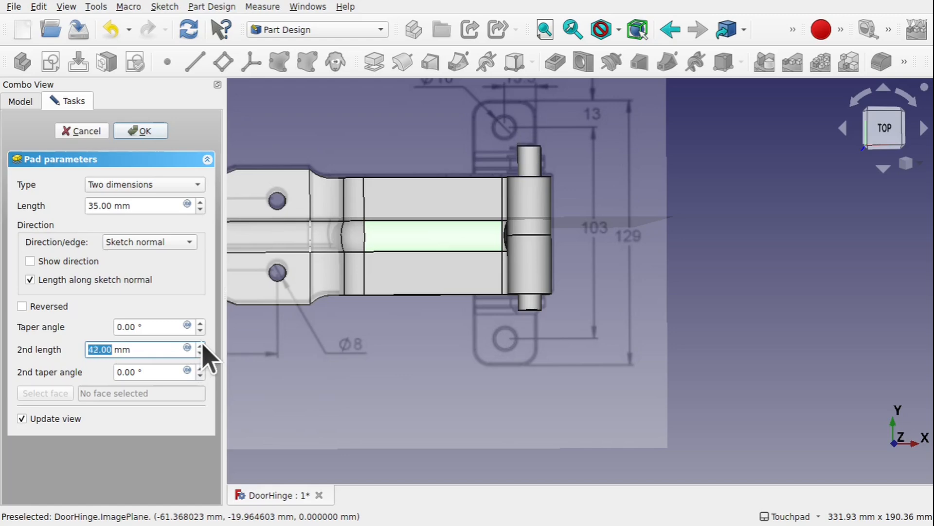
{"action": "left_click", "coordinate": [202, 345]}
{"action": "left_click_drag", "start_coordinate": [540, 300], "coordinate": [512, 287], "text": "alt"}
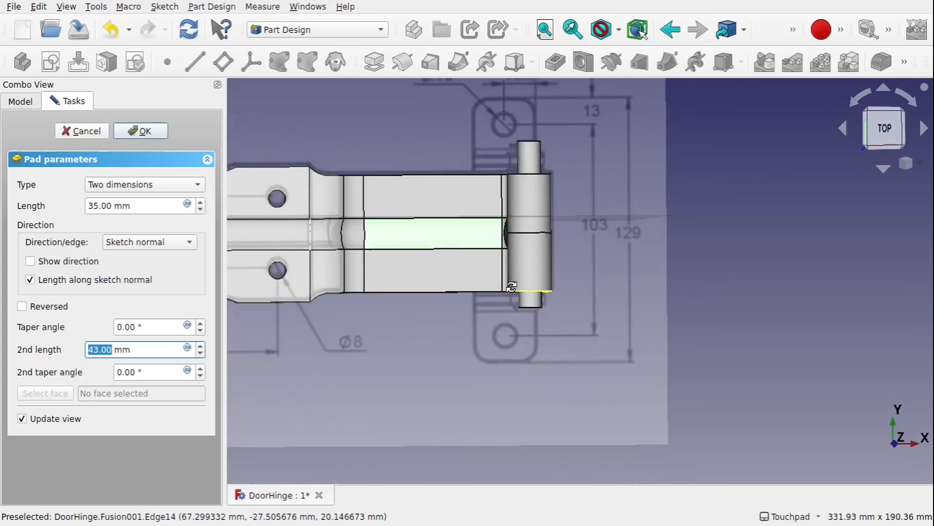
- Accept the pin pad, then start a sketch on the pin's front end face with its circular edge as external geometry
{"action": "left_click", "coordinate": [144, 131]}
{"action": "left_click_drag", "start_coordinate": [573, 303], "coordinate": [546, 271], "text": "alt"}
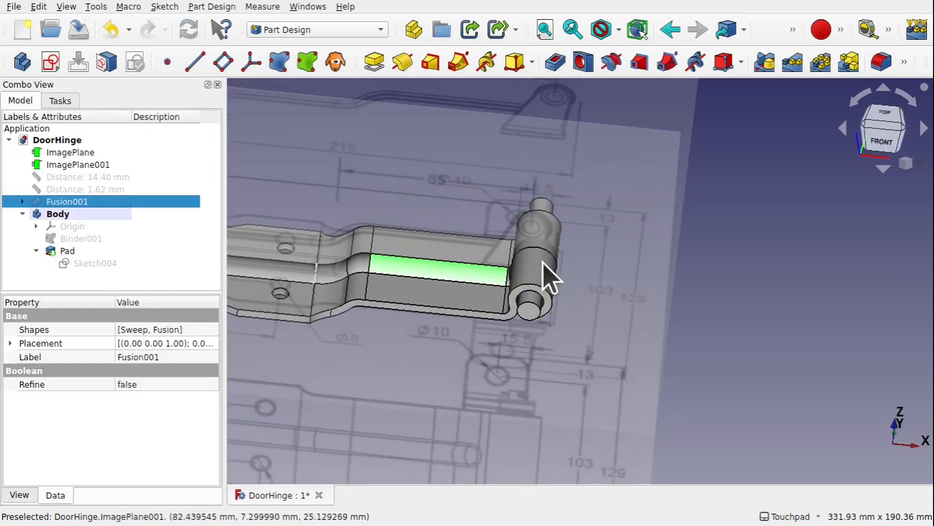
{"action": "left_click", "coordinate": [528, 312]}
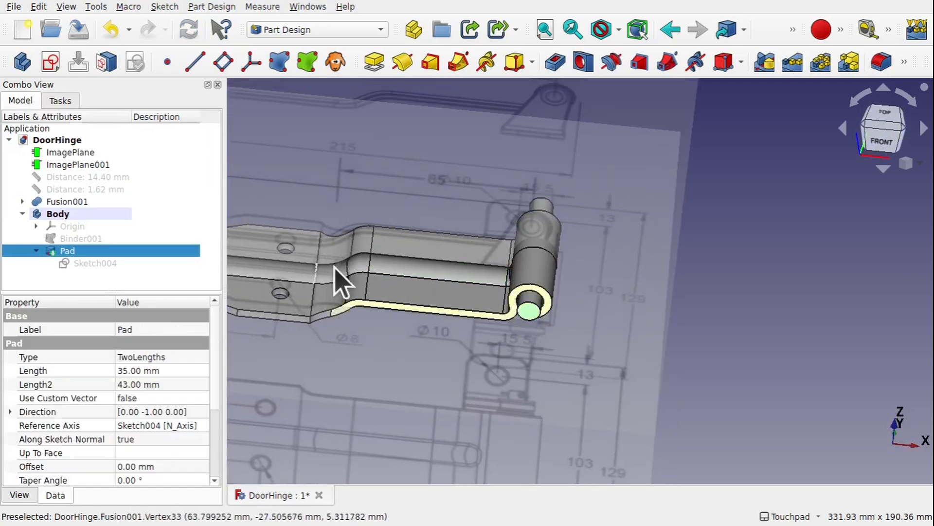
{"action": "left_click", "coordinate": [50, 62]}
{"action": "scroll", "coordinate": [532, 313], "scroll_direction": "up", "scroll_amount": 5}
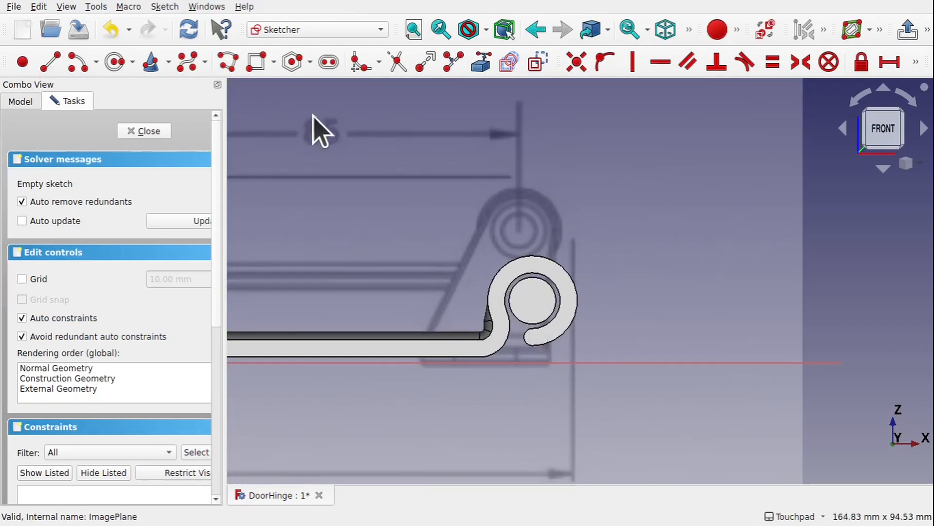
{"action": "left_click", "coordinate": [481, 61]}
{"action": "left_click", "coordinate": [549, 284]}
- Sketch a circle concentric with the pin and slightly larger than its diameter, and finish the sketch
{"action": "left_click", "coordinate": [115, 62]}
{"action": "left_click", "coordinate": [534, 300]}
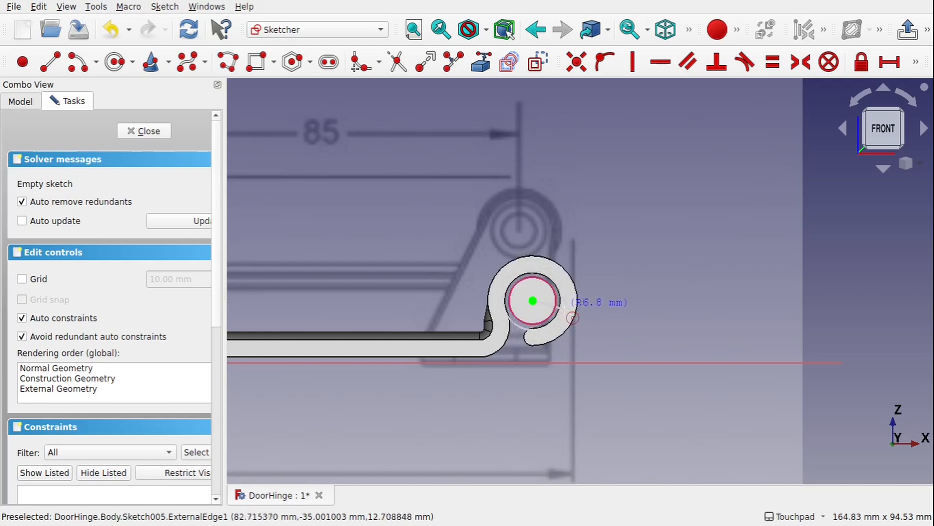
{"action": "left_click", "coordinate": [565, 311]}
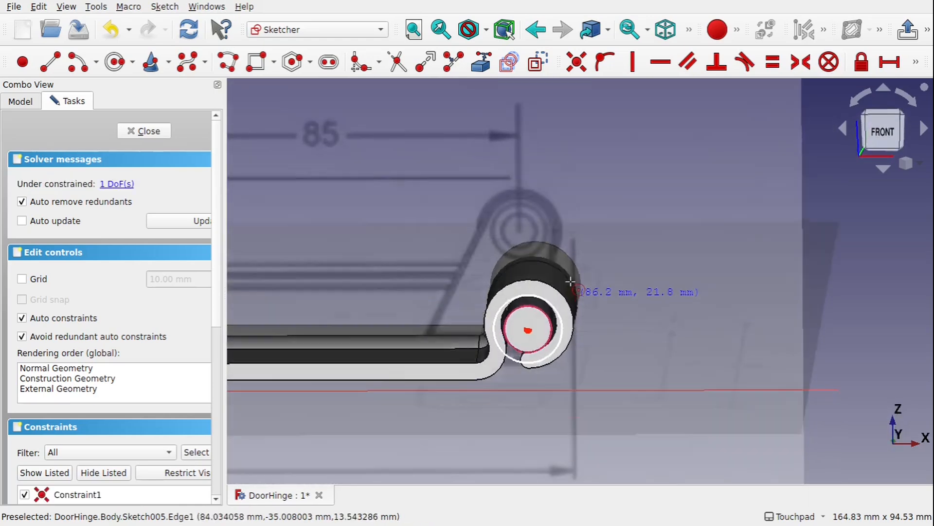
{"action": "left_click", "coordinate": [146, 132]}
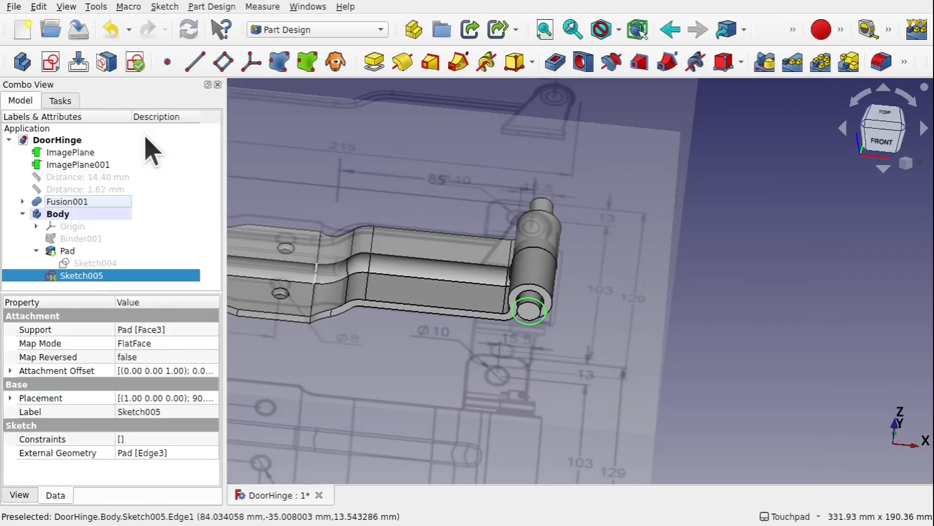
- Pad the larger circle 3 mm outward to form a head on the pin's front end
{"action": "left_click", "coordinate": [374, 62]}
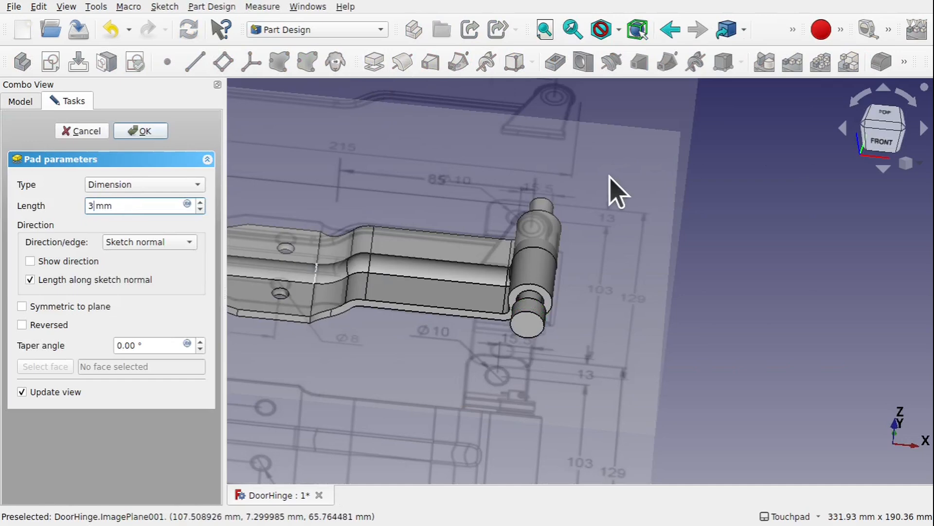
{"action": "left_click_drag", "start_coordinate": [610, 174], "coordinate": [578, 245], "text": "shift"}
{"action": "mouse_move", "coordinate": [538, 203]}
{"action": "left_mouse_down", "text": "shift"}
{"action": "mouse_move", "coordinate": [559, 200]}
{"action": "mouse_move", "coordinate": [548, 202]}
{"action": "left_mouse_up", "text": "shift"}
{"action": "left_click", "coordinate": [136, 133]}
{"action": "left_click_drag", "start_coordinate": [514, 128], "coordinate": [561, 201], "text": "shift"}
{"action": "left_click_drag", "start_coordinate": [596, 141], "coordinate": [608, 229], "text": "shift"}
{"action": "scroll", "coordinate": [679, 192], "scroll_direction": "down", "scroll_amount": 5}
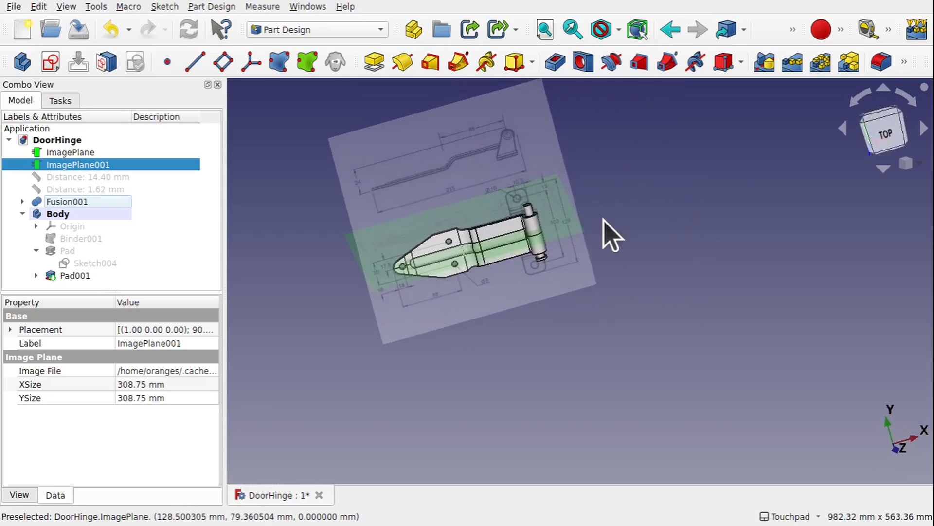
- Start a new sketch on the body's XY base plane, working from the top view
{"action": "left_click", "coordinate": [886, 140]}
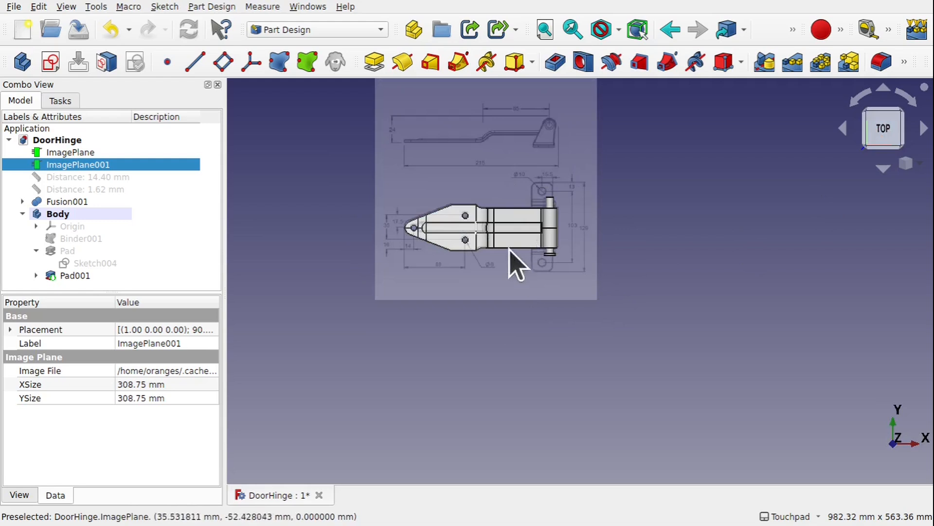
{"action": "left_click", "coordinate": [623, 228]}
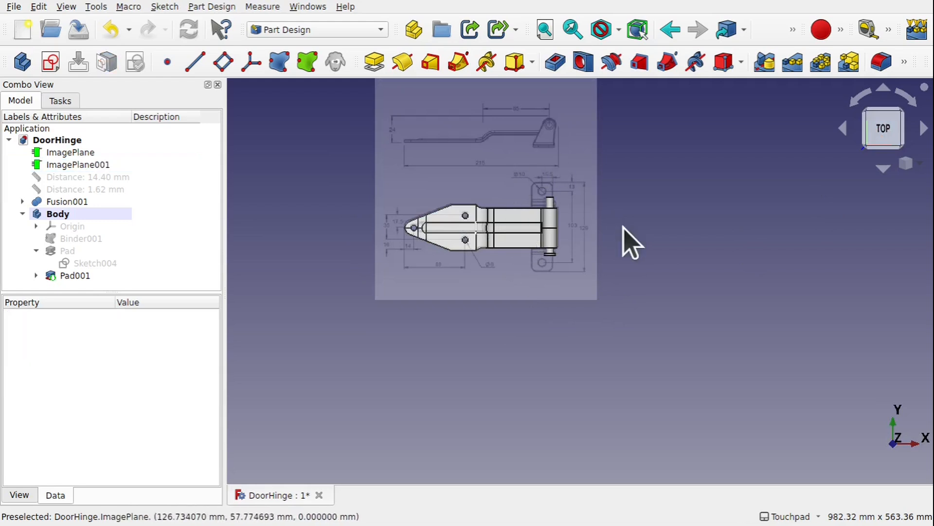
{"action": "left_click", "coordinate": [51, 63]}
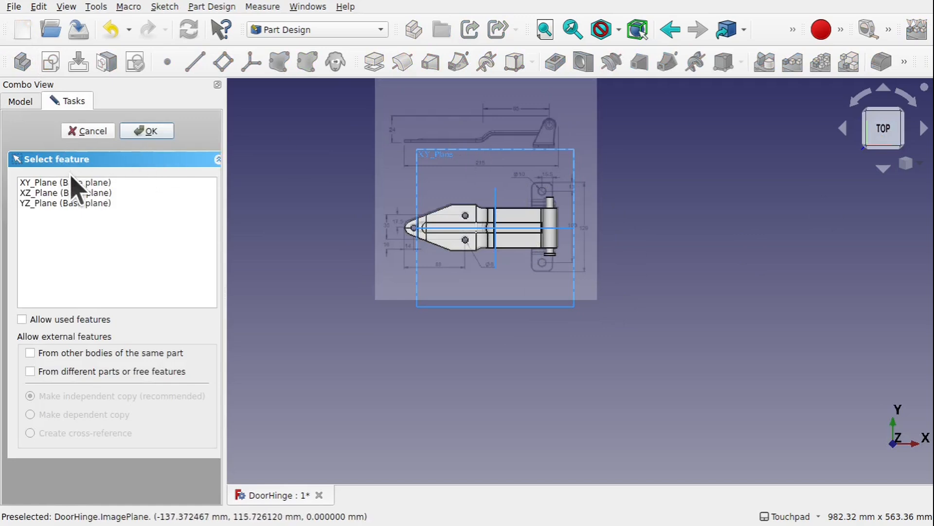
{"action": "left_click", "coordinate": [80, 183]}
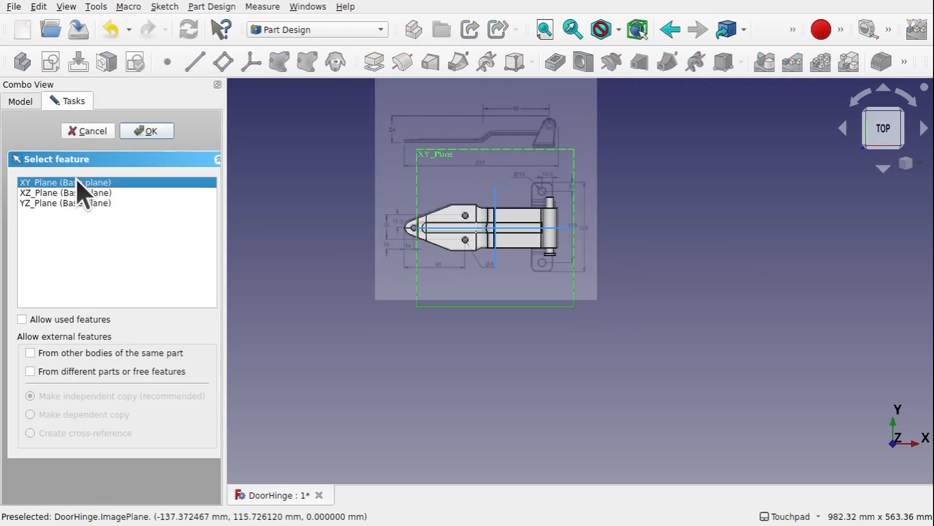
{"action": "left_click", "coordinate": [145, 131]}
- Bring the circular edge of the pin's headless end into the XY-plane sketch as external geometry
{"action": "scroll", "coordinate": [570, 216], "scroll_direction": "up", "scroll_amount": 5}
{"action": "left_click_drag", "start_coordinate": [520, 195], "coordinate": [522, 292], "text": "alt"}
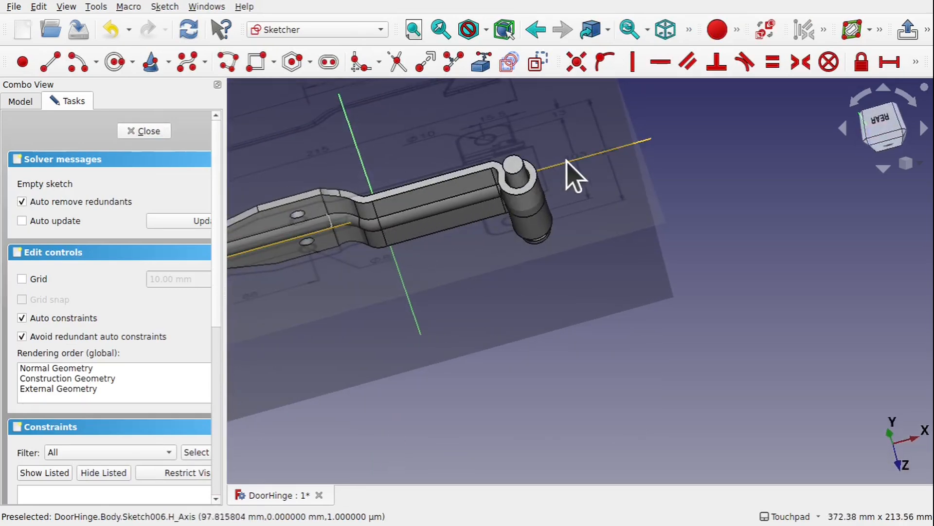
{"action": "left_click_drag", "start_coordinate": [568, 184], "coordinate": [511, 157], "text": "alt"}
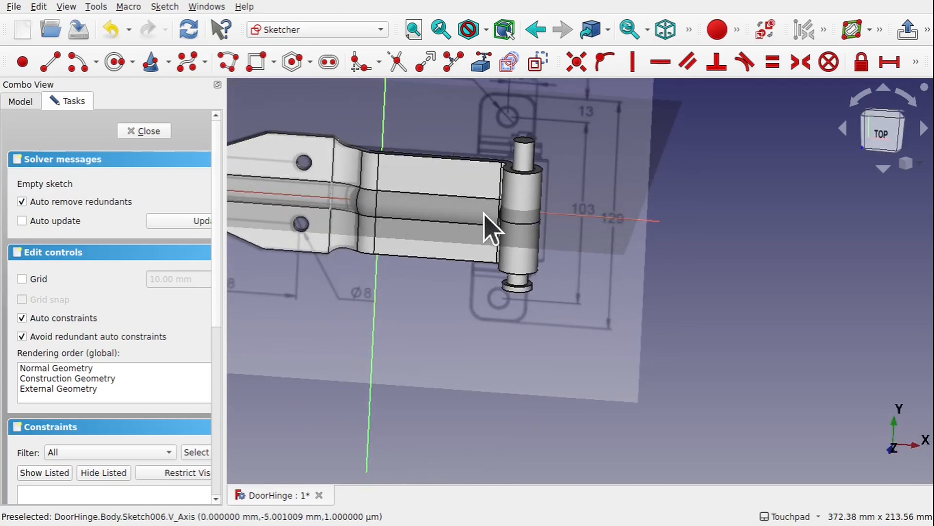
{"action": "left_click_drag", "start_coordinate": [590, 223], "coordinate": [612, 119], "text": "alt"}
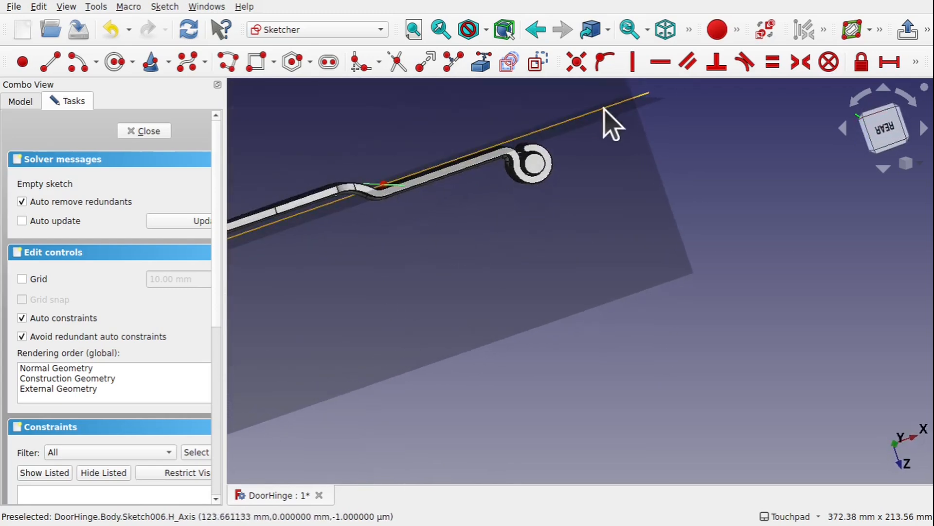
{"action": "left_click_drag", "start_coordinate": [564, 136], "coordinate": [541, 168], "text": "alt"}
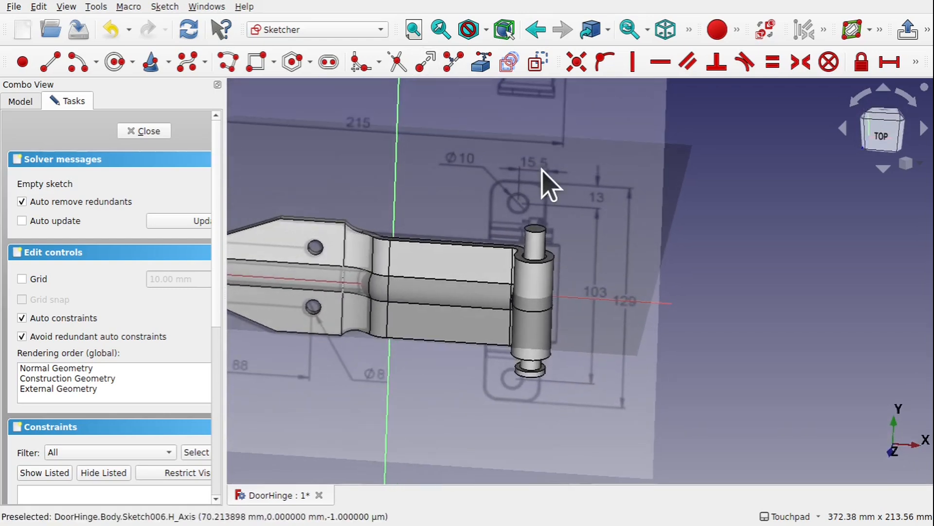
{"action": "left_click", "coordinate": [482, 63]}
{"action": "left_click_drag", "start_coordinate": [519, 209], "coordinate": [516, 219], "text": "alt"}
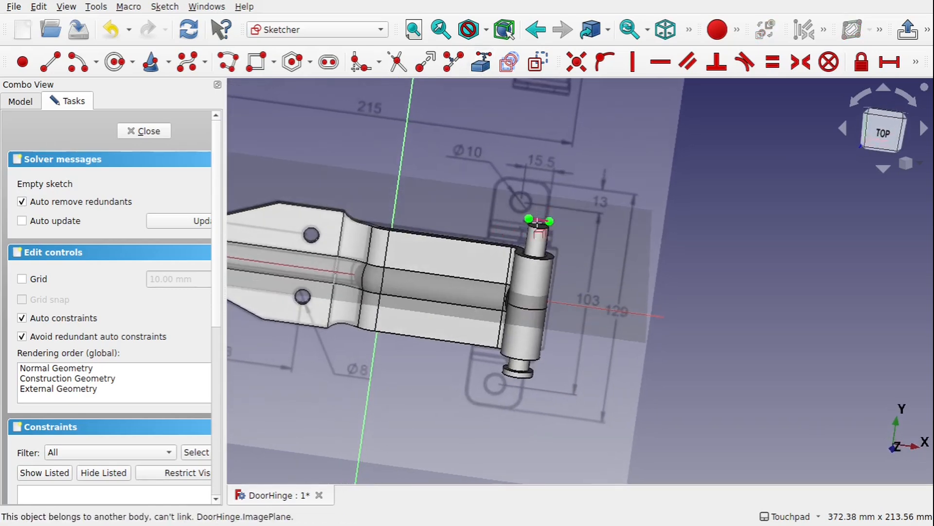
- Add the pin's lengthwise side edge to the sketch as external geometry
{"action": "left_click_drag", "start_coordinate": [544, 277], "coordinate": [554, 242], "text": "alt"}
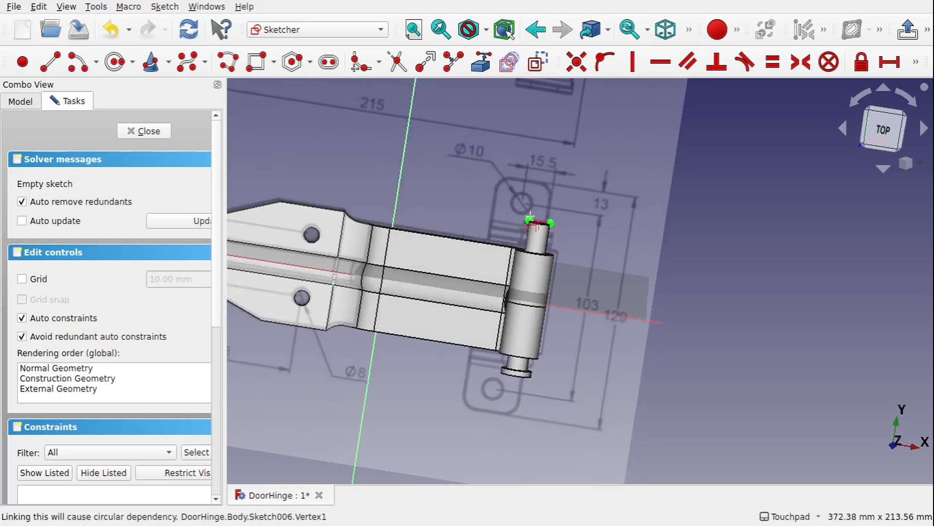
{"action": "left_click_drag", "start_coordinate": [530, 217], "coordinate": [502, 254], "text": "alt"}
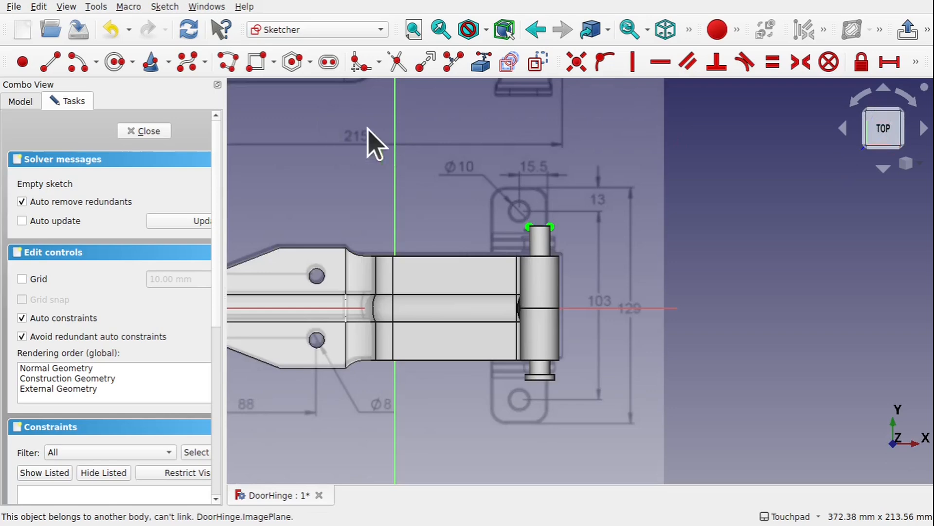
{"action": "left_click_drag", "start_coordinate": [470, 154], "coordinate": [438, 212], "text": "shift"}
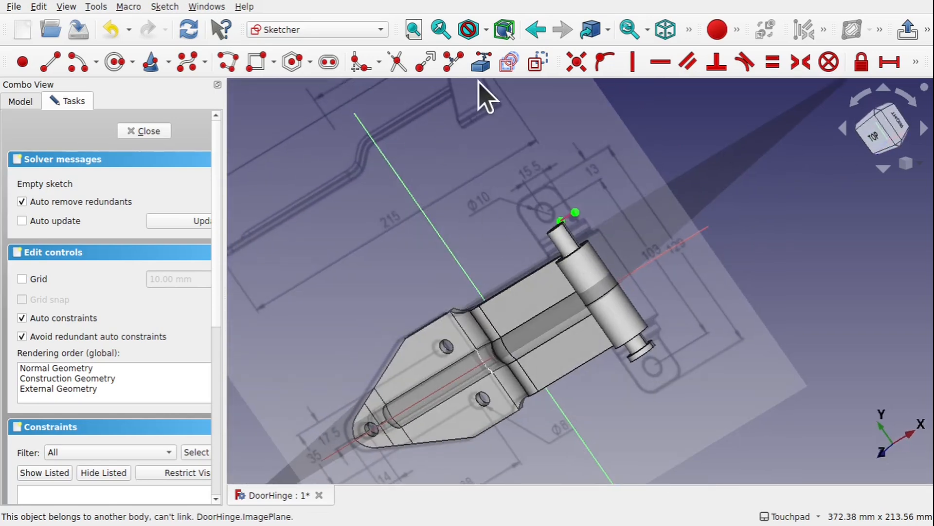
{"action": "left_click", "coordinate": [481, 62]}
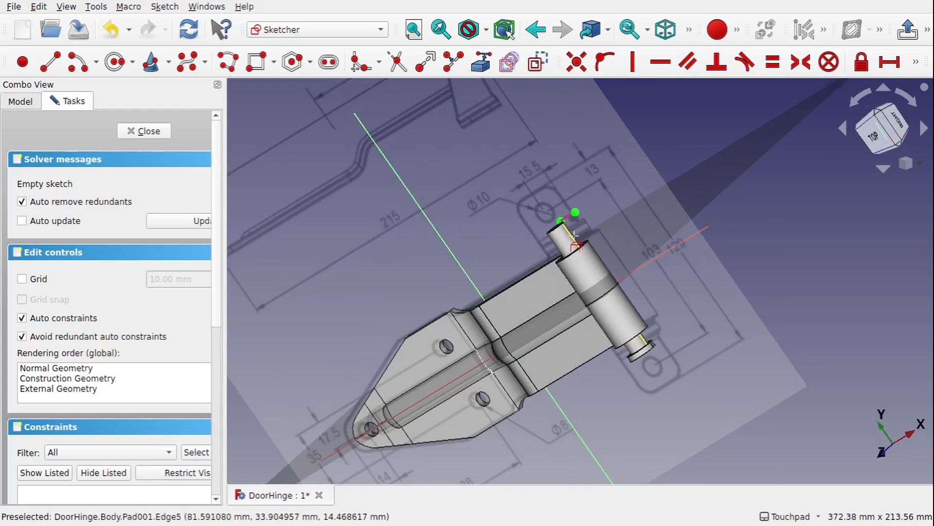
{"action": "mouse_move", "coordinate": [582, 222]}
{"action": "left_mouse_down", "text": "shift"}
{"action": "mouse_move", "coordinate": [631, 181]}
{"action": "mouse_move", "coordinate": [646, 202]}
{"action": "mouse_move", "coordinate": [638, 194]}
{"action": "left_mouse_up", "text": "shift"}
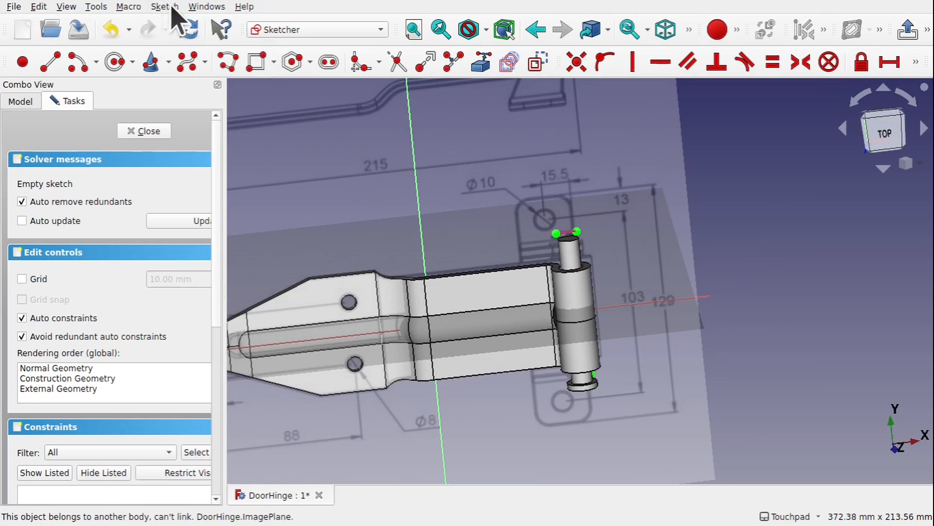
- Section the view at the sketch plane and look from the top at the pin's headless end
{"action": "left_click", "coordinate": [164, 7]}
{"action": "left_click", "coordinate": [220, 168]}
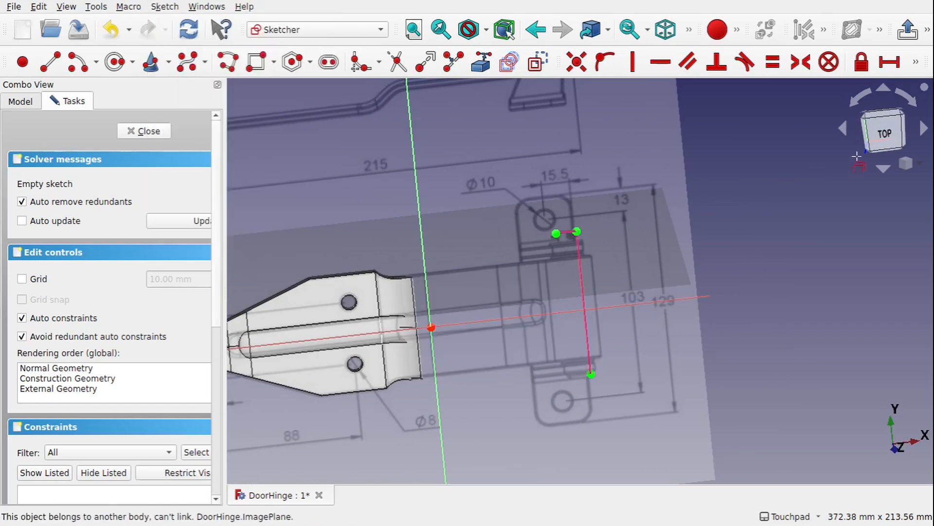
{"action": "left_click", "coordinate": [885, 132]}
{"action": "scroll", "coordinate": [576, 245], "scroll_direction": "up", "scroll_amount": 5}
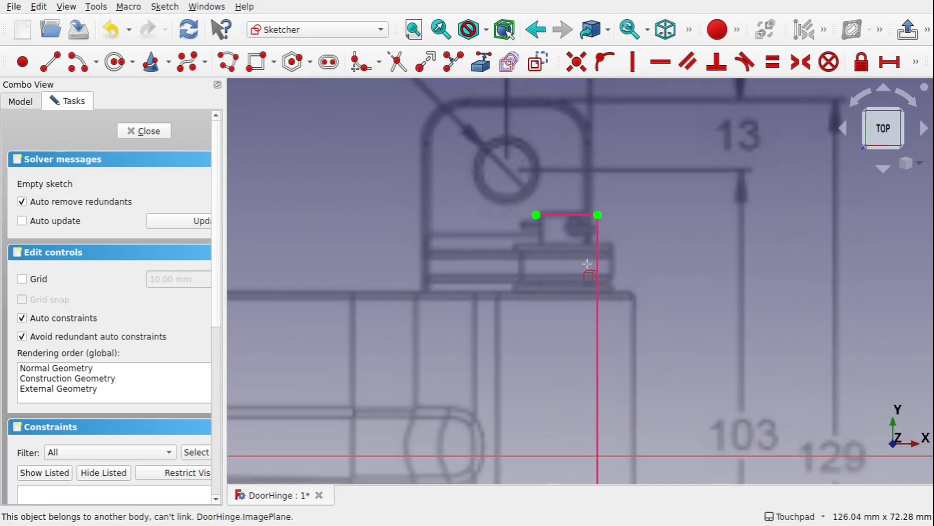
- Sketch a circle about 4.3 mm in diameter near the pin's headless end and position it just inside the end edge
{"action": "left_click", "coordinate": [115, 62]}
{"action": "left_click", "coordinate": [579, 243]}
{"action": "key", "text": "Escape"}
{"action": "left_click_drag", "start_coordinate": [570, 238], "coordinate": [570, 232]}
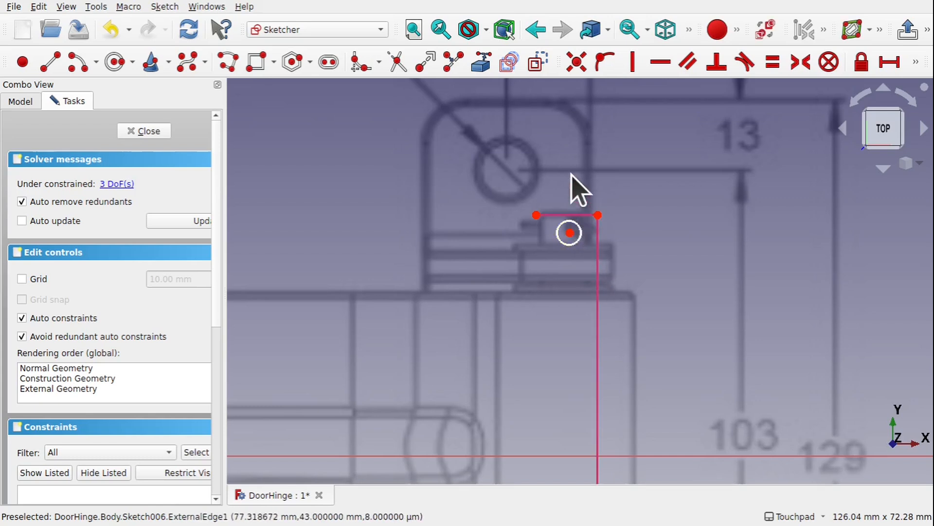
{"action": "mouse_move", "coordinate": [572, 235]}
{"action": "left_mouse_down"}
{"action": "mouse_move", "coordinate": [567, 250]}
{"action": "mouse_move", "coordinate": [569, 226]}
{"action": "left_mouse_up"}
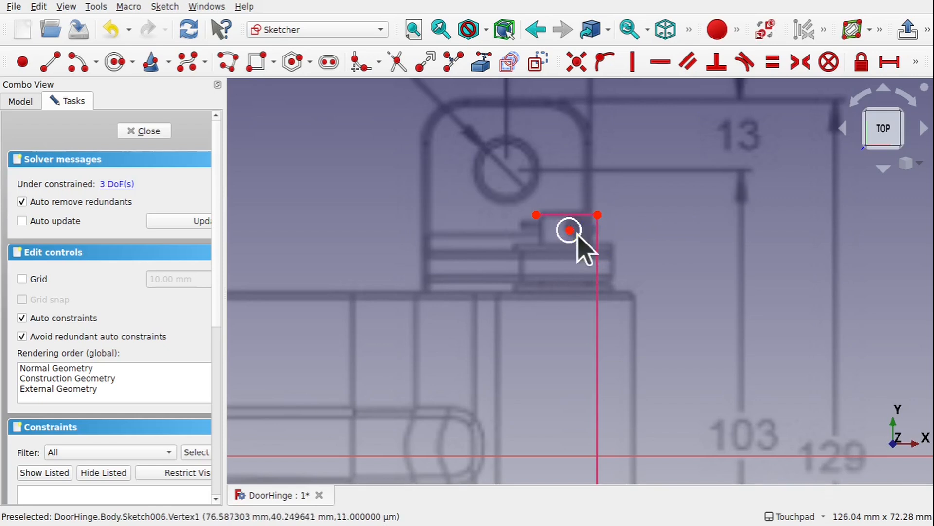
- Constrain the small circle's diameter to 4 mm
{"action": "left_click", "coordinate": [580, 232]}
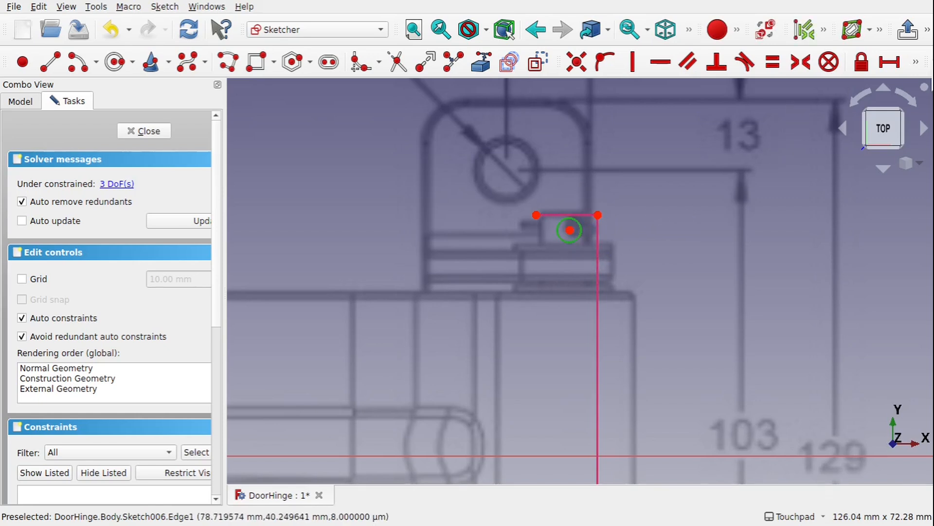
{"action": "left_click", "coordinate": [916, 62]}
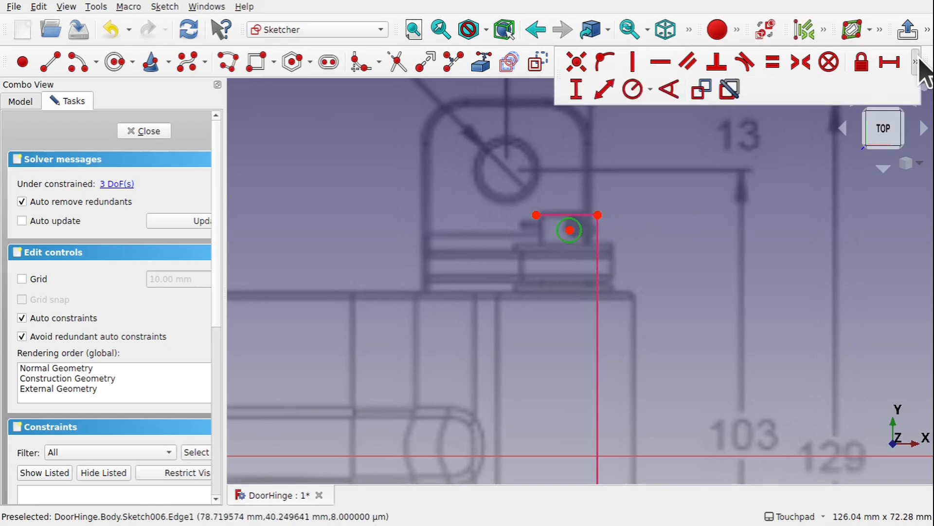
{"action": "left_click", "coordinate": [651, 90]}
{"action": "left_click", "coordinate": [659, 126]}
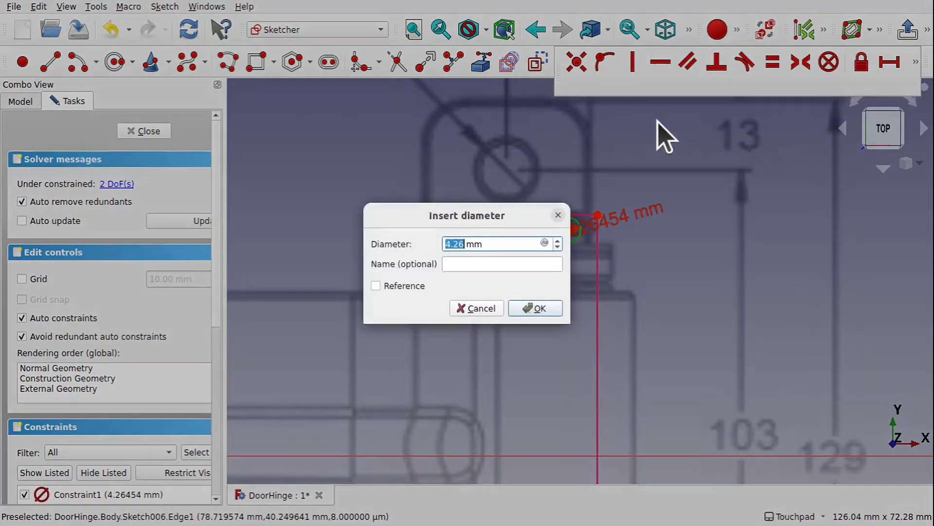
{"action": "key", "text": "Return"}
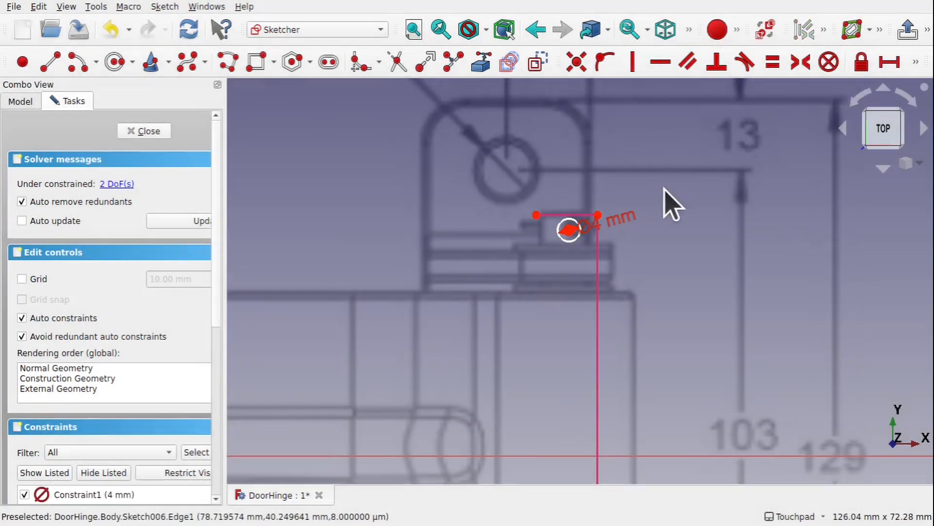
- Draw a vertical line from the circle's centre to the projected pin end edge
{"action": "left_click", "coordinate": [54, 66]}
{"action": "scroll", "coordinate": [562, 232], "scroll_direction": "up", "scroll_amount": 3}
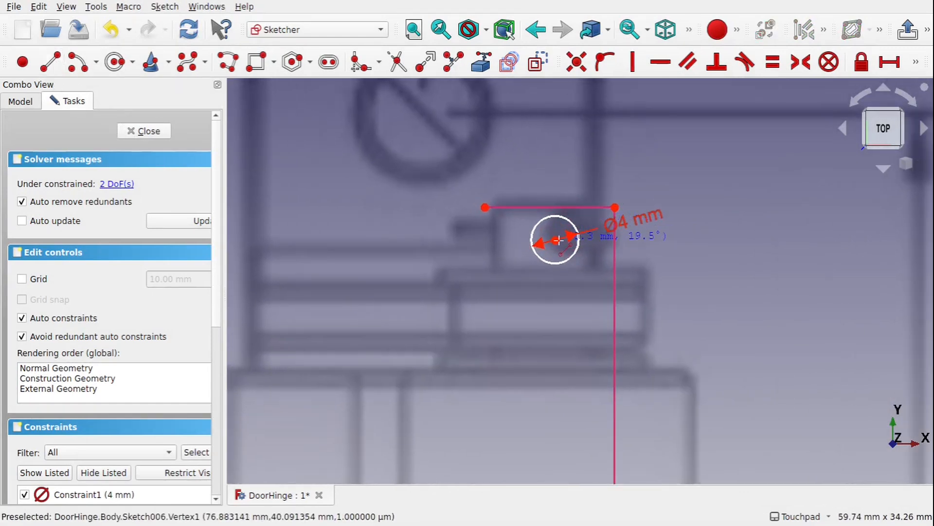
{"action": "left_click", "coordinate": [556, 207]}
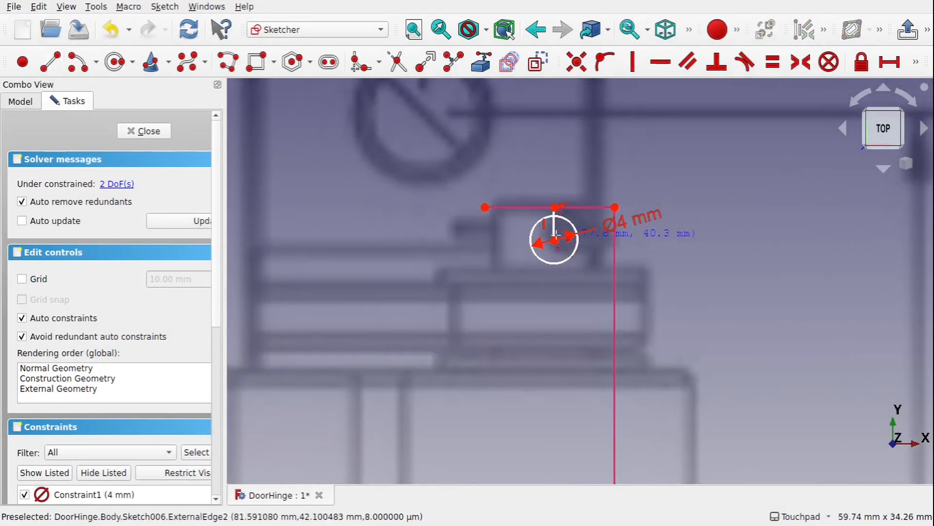
- Make the line's upper endpoint symmetric between the end edge's two endpoints, and shift the circle slightly away from that edge
{"action": "left_click", "coordinate": [485, 208]}
{"action": "left_click", "coordinate": [615, 207]}
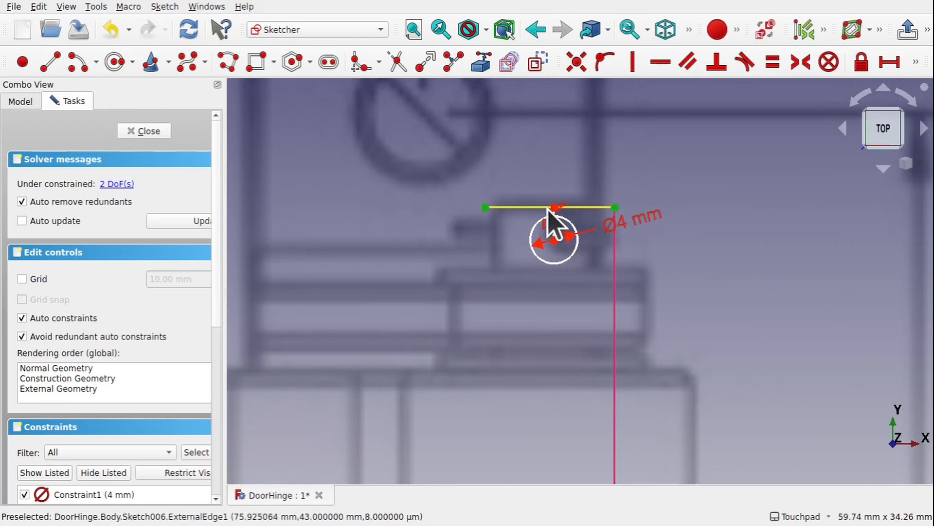
{"action": "left_click", "coordinate": [801, 66]}
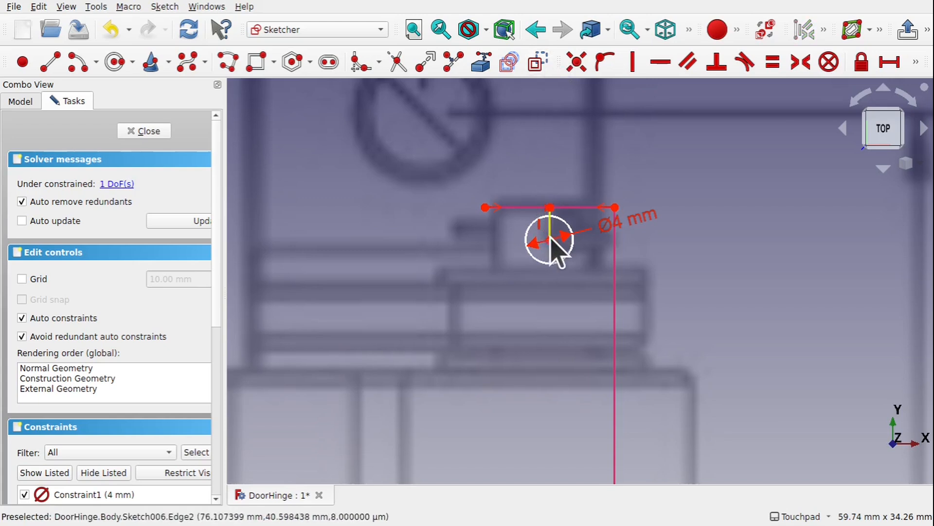
{"action": "mouse_move", "coordinate": [550, 240]}
{"action": "left_mouse_down"}
{"action": "mouse_move", "coordinate": [549, 303]}
{"action": "mouse_move", "coordinate": [550, 233]}
{"action": "mouse_move", "coordinate": [550, 287]}
{"action": "mouse_move", "coordinate": [550, 244]}
{"action": "left_mouse_up"}
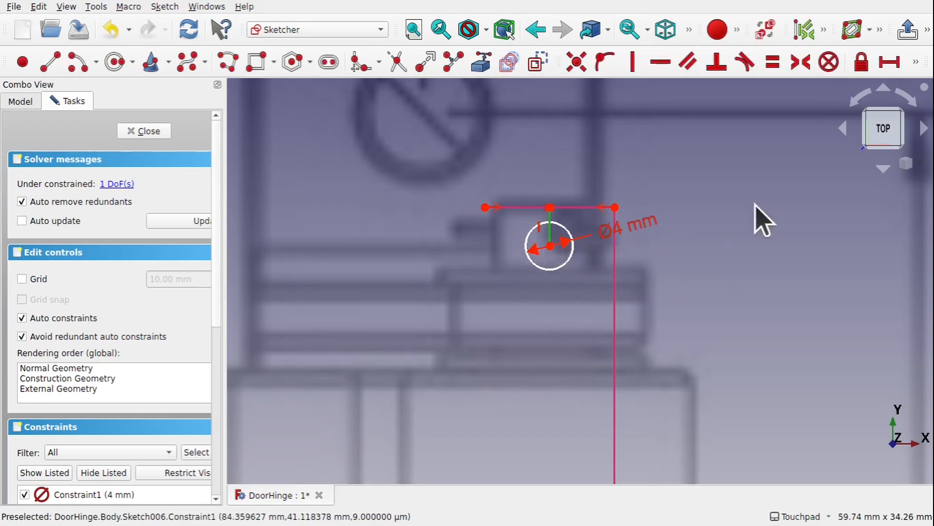
- Constrain the circle's centre to a vertical distance of 3 mm from the pin's end edge, and finish the sketch
{"action": "left_click", "coordinate": [916, 60]}
{"action": "left_click", "coordinate": [585, 93]}
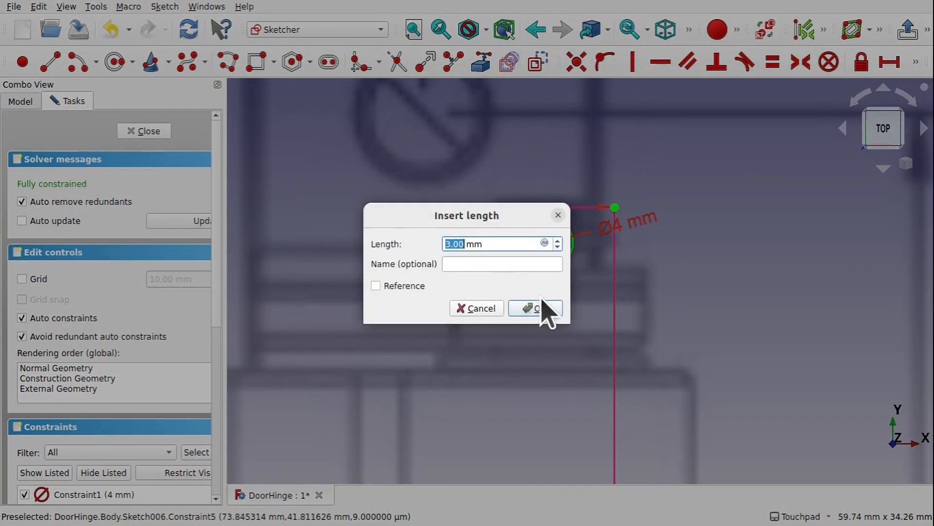
{"action": "left_click", "coordinate": [541, 307]}
{"action": "left_click_drag", "start_coordinate": [527, 228], "coordinate": [412, 163]}
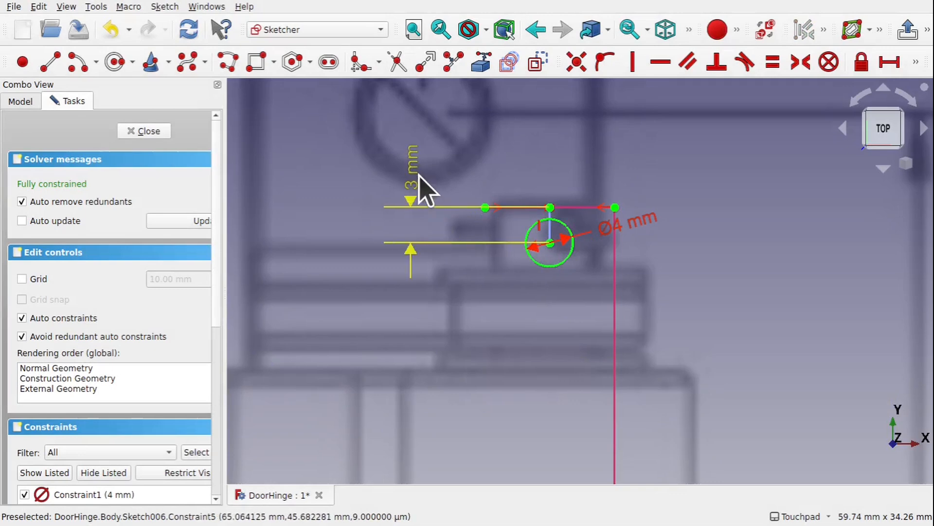
{"action": "left_click", "coordinate": [145, 131]}
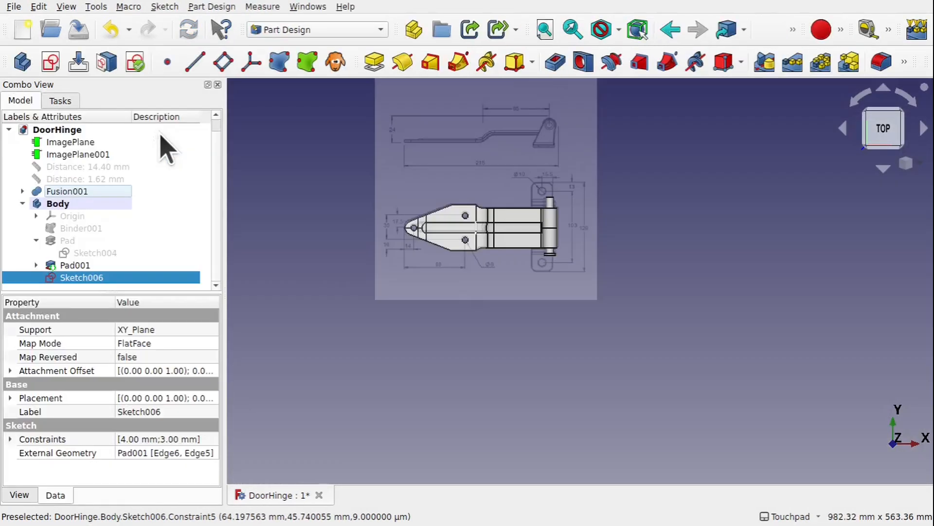
- Pocket the 4 mm circle sketch through all in the reversed direction to cut the cross hole near the pin's end
{"action": "scroll", "coordinate": [567, 209], "scroll_direction": "up", "scroll_amount": 5}
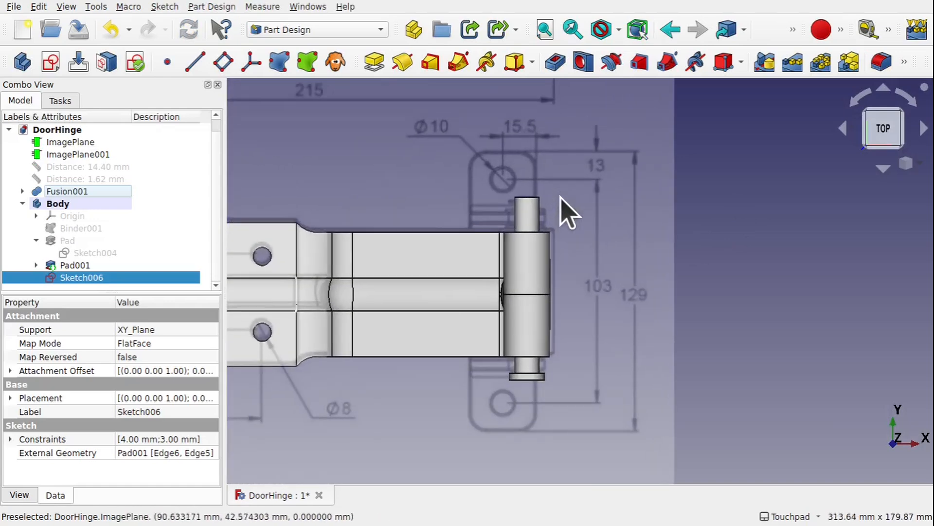
{"action": "left_click_drag", "start_coordinate": [586, 227], "coordinate": [564, 216], "text": "alt"}
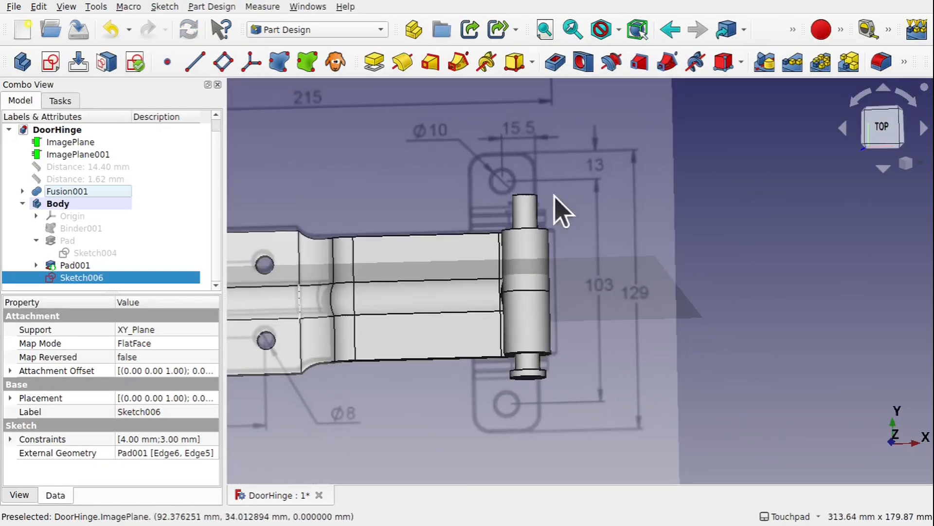
{"action": "left_click", "coordinate": [555, 62]}
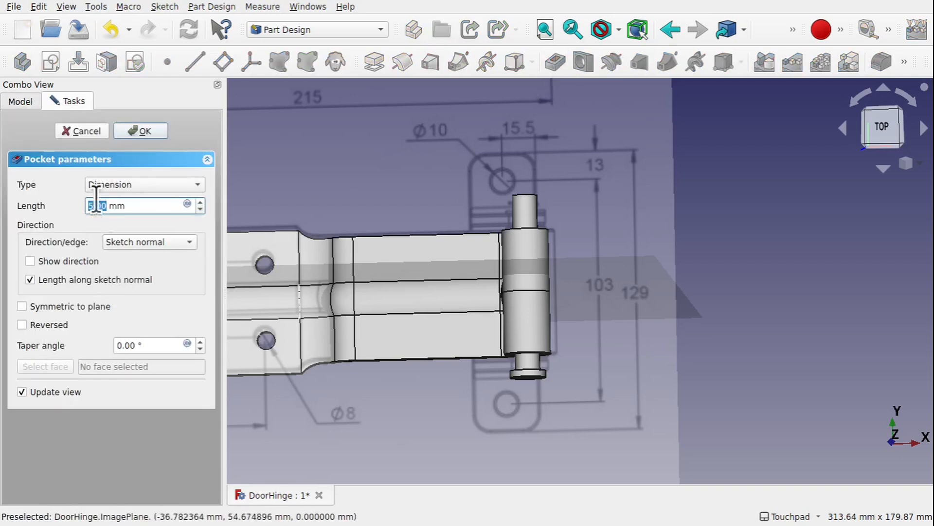
{"action": "left_click", "coordinate": [130, 185]}
{"action": "left_click", "coordinate": [133, 200]}
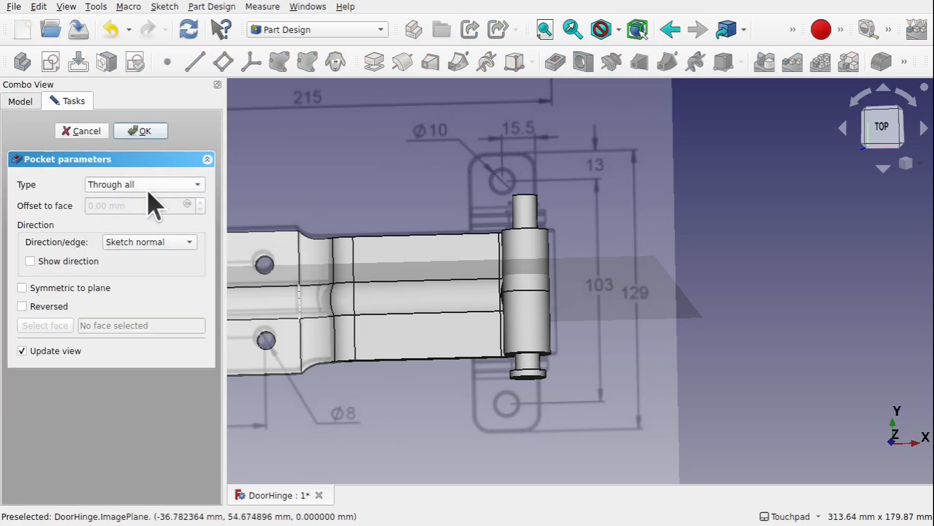
{"action": "left_click_drag", "start_coordinate": [501, 177], "coordinate": [510, 234], "text": "alt"}
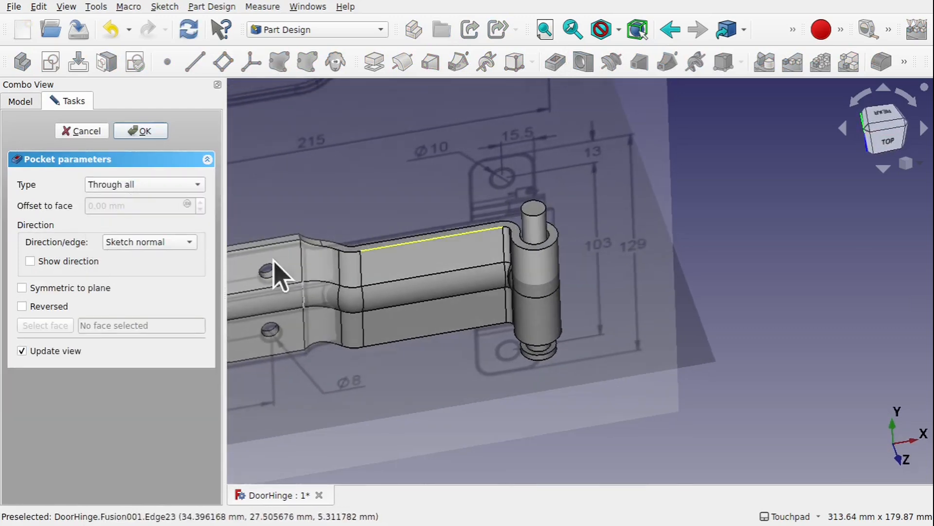
{"action": "left_click", "coordinate": [22, 306]}
{"action": "left_click_drag", "start_coordinate": [479, 233], "coordinate": [526, 199], "text": "alt"}
{"action": "scroll", "coordinate": [547, 210], "scroll_direction": "up", "scroll_amount": 5}
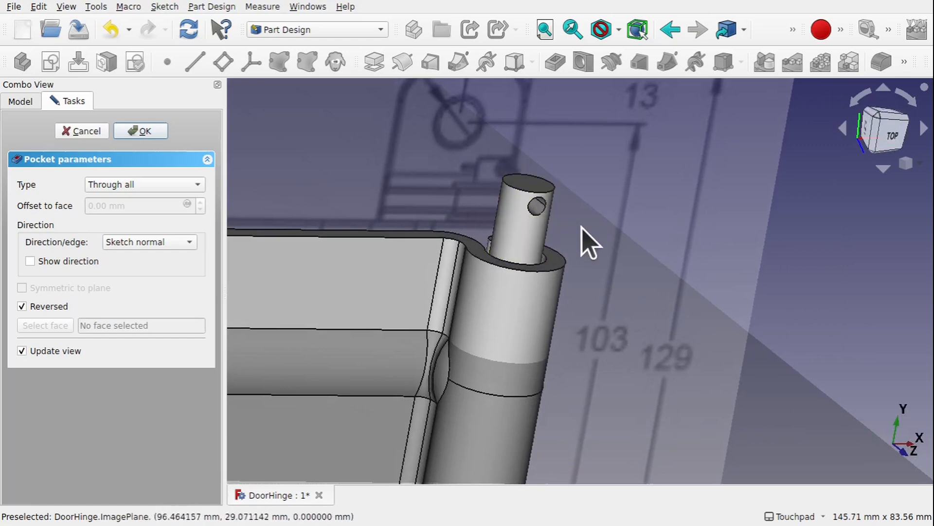
{"action": "left_click_drag", "start_coordinate": [579, 226], "coordinate": [514, 194], "text": "alt"}
{"action": "left_click", "coordinate": [138, 131]}
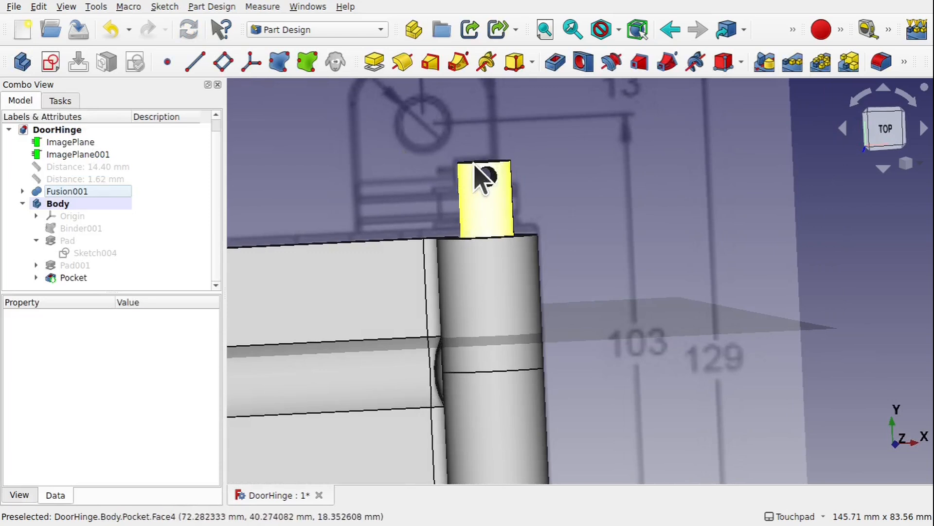
- Examine the pin's Pocket and Pad001 features by toggling the visibility of Pad001 and looking at the headed end
{"action": "left_click", "coordinate": [73, 277]}
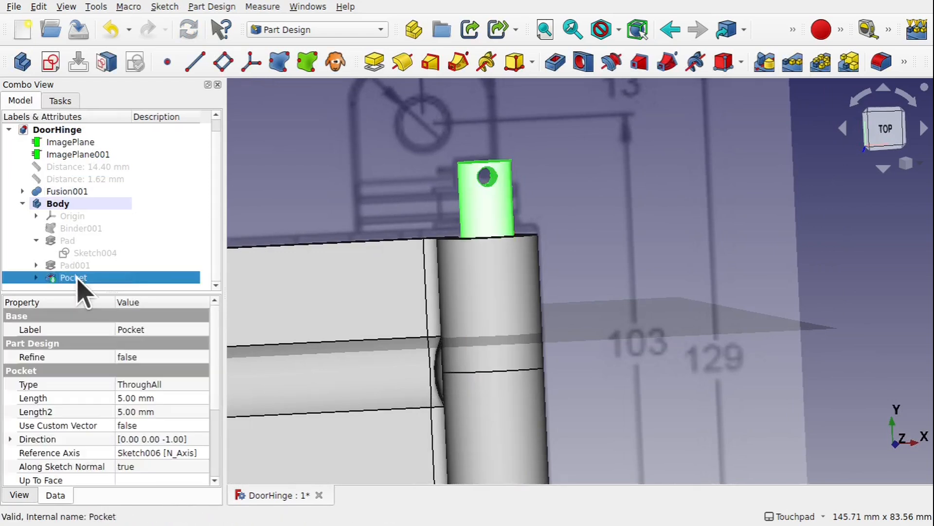
{"action": "left_click", "coordinate": [62, 264]}
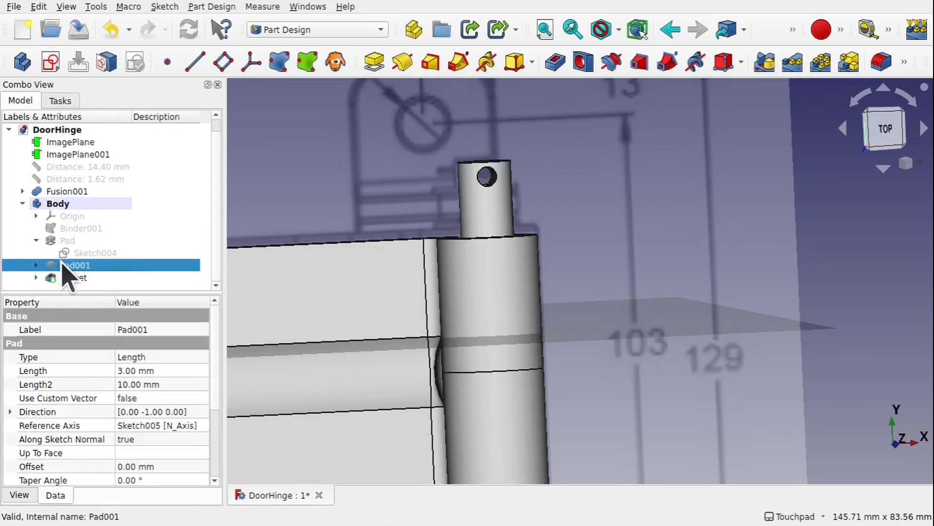
{"action": "key", "text": "space"}
{"action": "key", "text": "space"}
{"action": "key", "text": "space"}
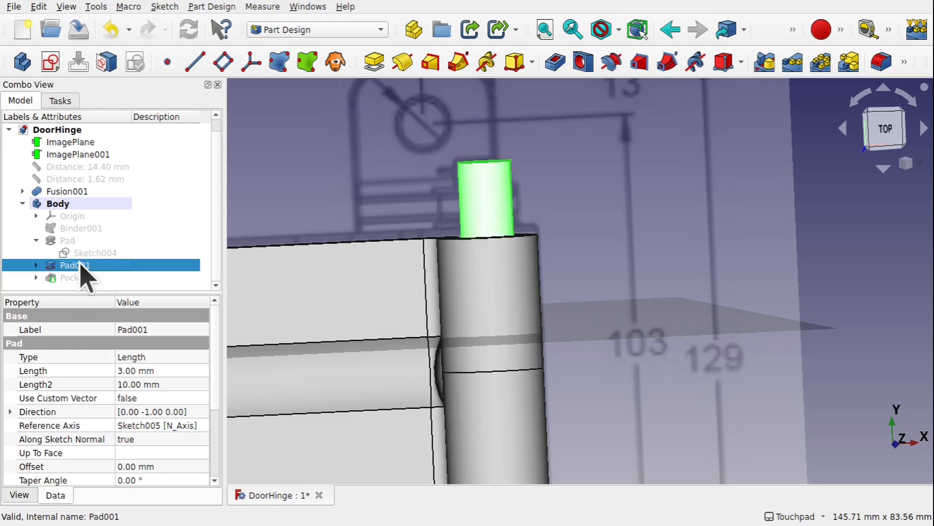
{"action": "middle_click_drag", "start_coordinate": [481, 311], "coordinate": [503, 205]}
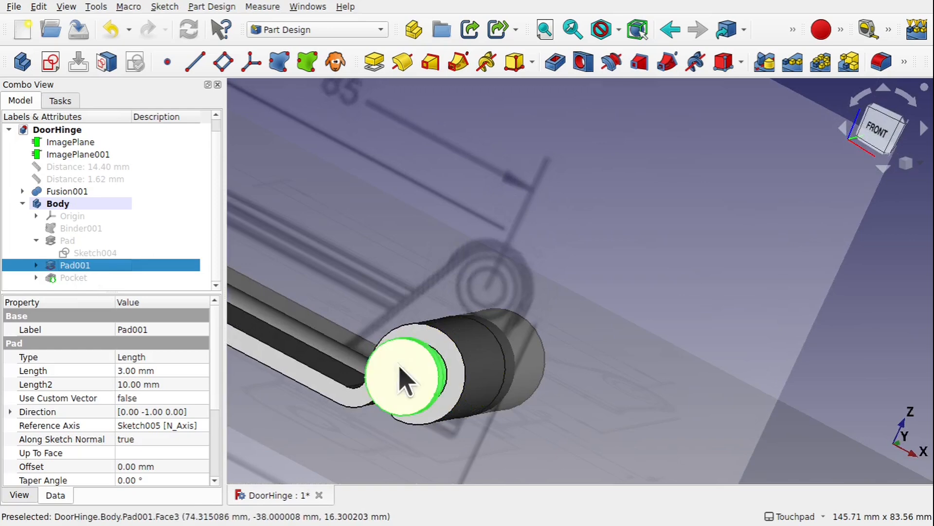
- Show the pin's base Pad and set its second length to 45 mm
{"action": "left_click", "coordinate": [74, 243]}
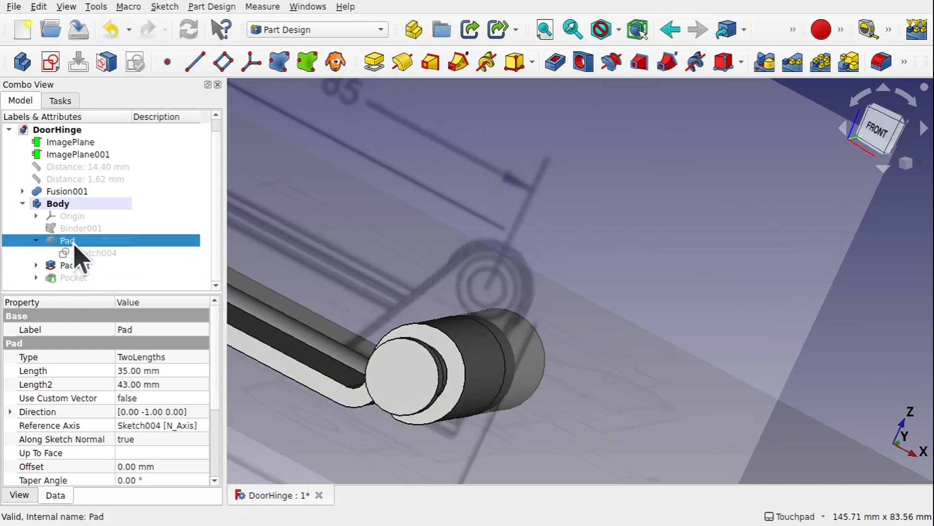
{"action": "middle_click_drag", "start_coordinate": [421, 226], "coordinate": [366, 329]}
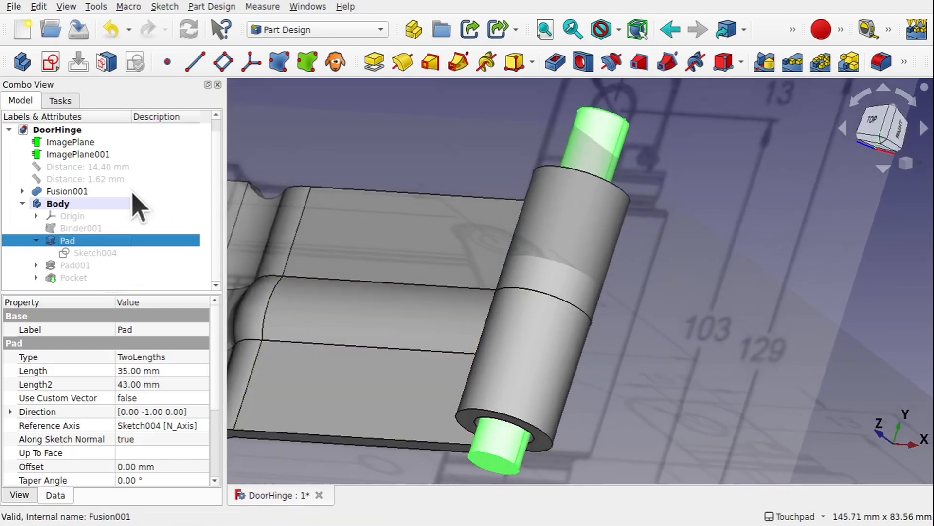
{"action": "double_click", "coordinate": [73, 241]}
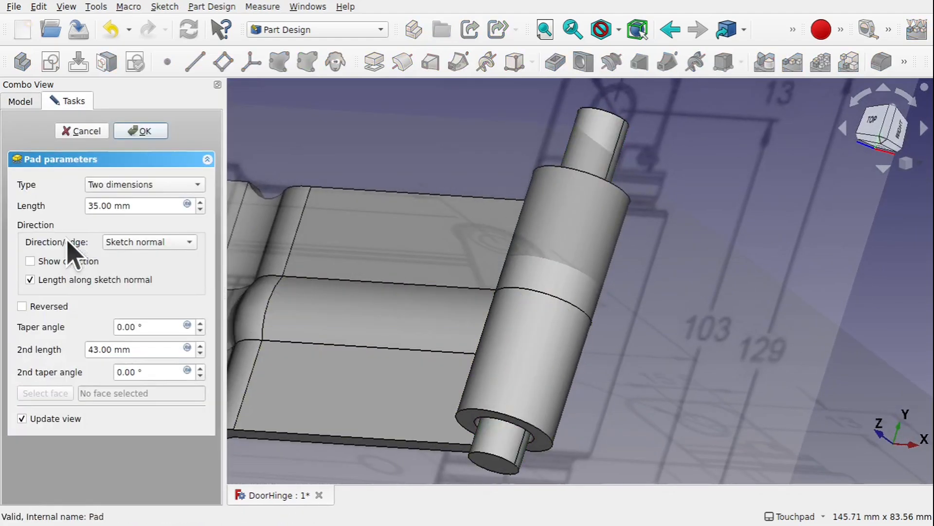
{"action": "left_click", "coordinate": [200, 346]}
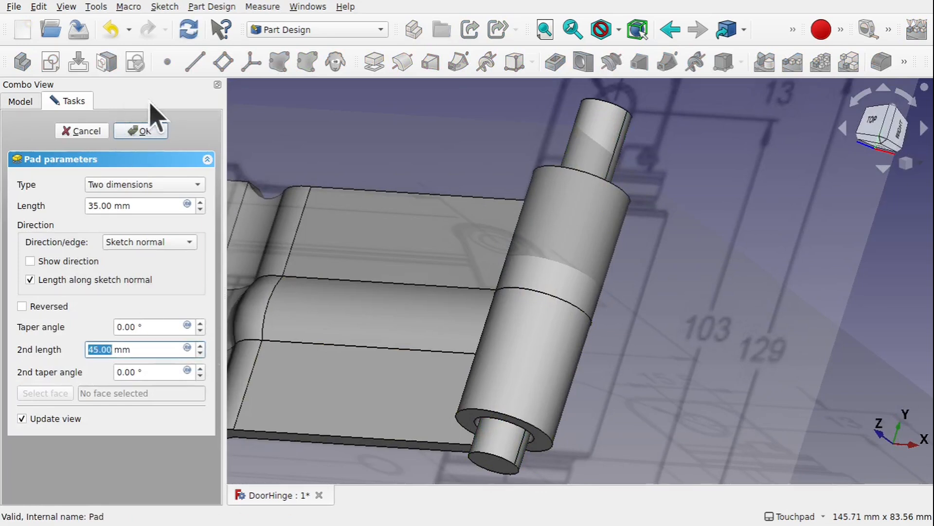
{"action": "left_click", "coordinate": [141, 130]}
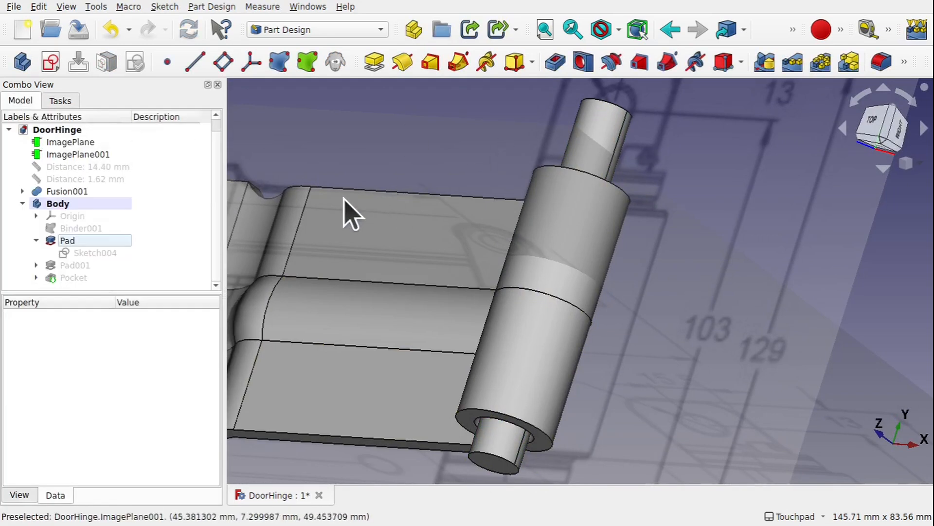
- Edit the Pocket's sketch and set the hole centre's distance from the pin's end edge to 4 mm
{"action": "left_click", "coordinate": [79, 278]}
{"action": "middle_click_drag", "start_coordinate": [524, 201], "coordinate": [612, 244], "text": "alt"}
{"action": "middle_click_drag", "start_coordinate": [504, 167], "coordinate": [469, 281], "text": "shift"}
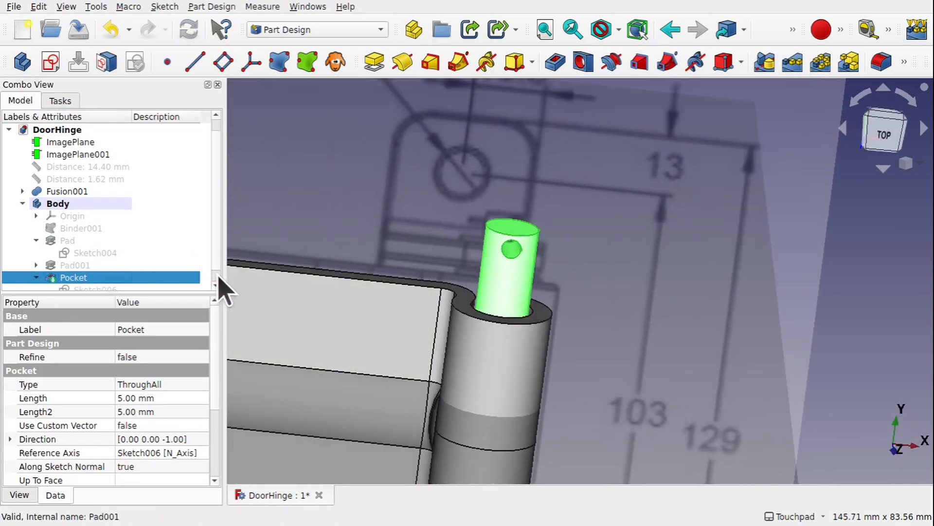
{"action": "scroll", "coordinate": [221, 290], "scroll_direction": "down", "scroll_amount": 1}
{"action": "double_click", "coordinate": [110, 275]}
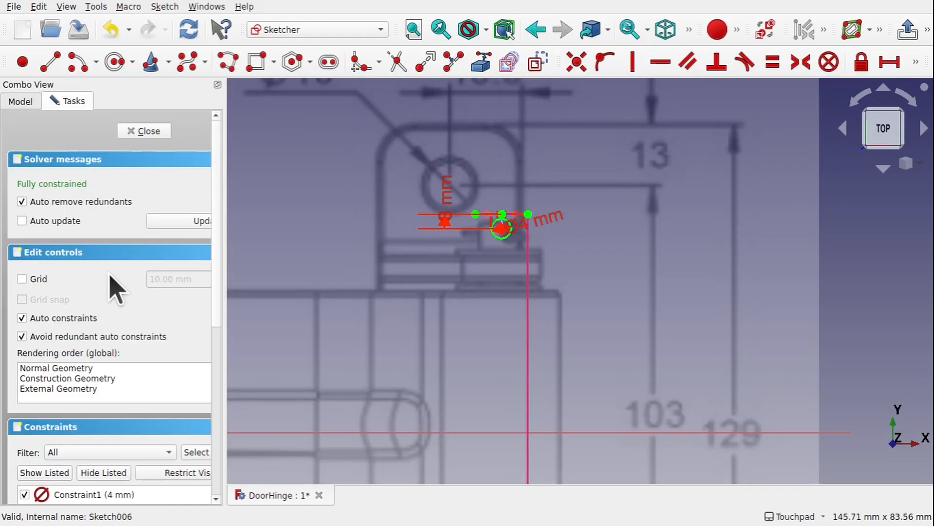
{"action": "scroll", "coordinate": [526, 239], "scroll_direction": "up", "scroll_amount": 3}
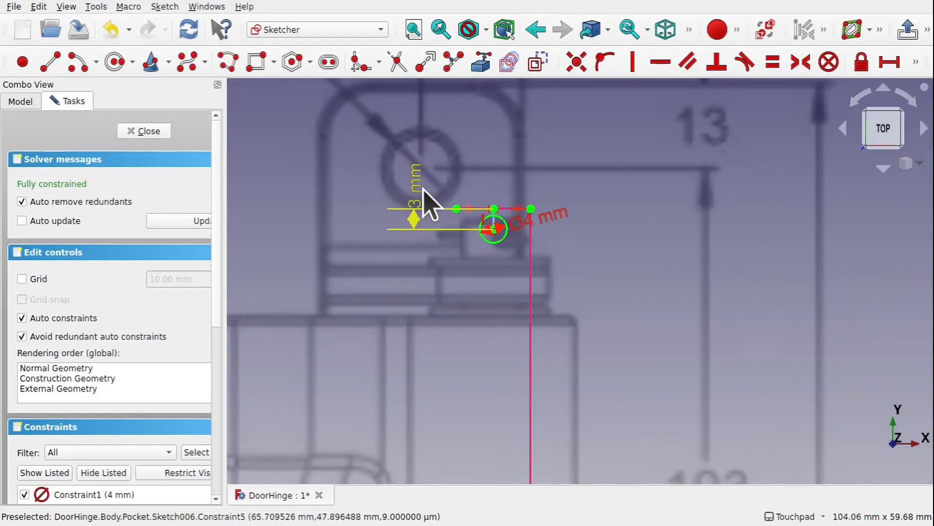
{"action": "double_click", "coordinate": [425, 185]}
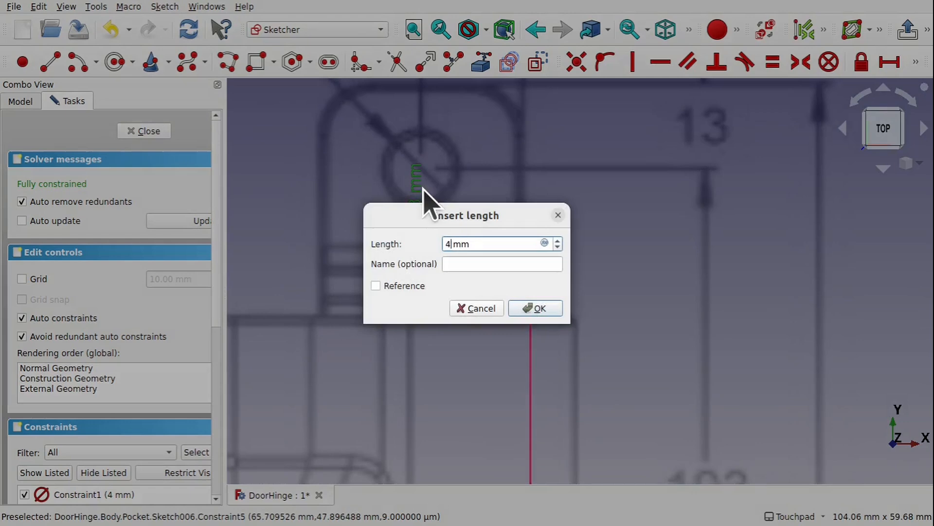
{"action": "key", "text": "Return"}
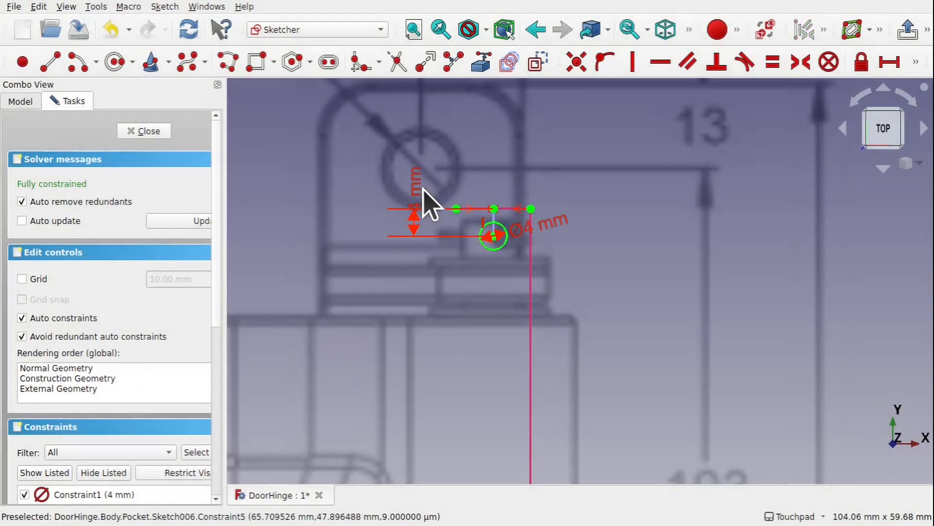
{"action": "left_click", "coordinate": [141, 131]}
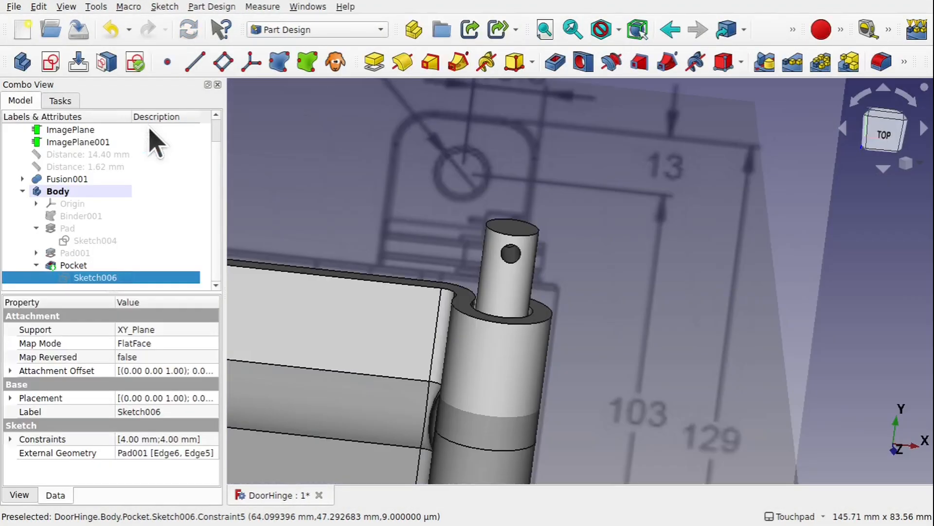
- Rename the body containing the headed pin as PinBody
{"action": "left_click_drag", "start_coordinate": [530, 266], "coordinate": [538, 240], "text": "alt"}
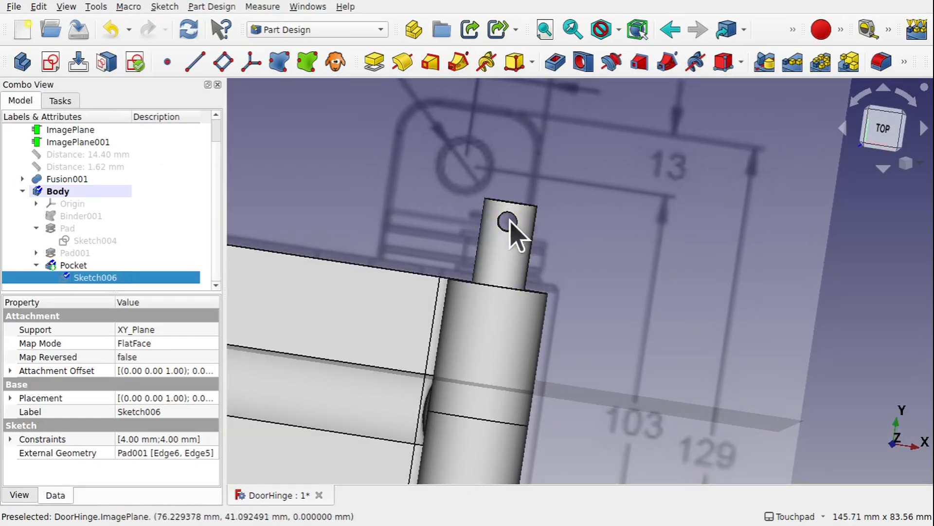
{"action": "left_click_drag", "start_coordinate": [538, 271], "coordinate": [565, 348], "text": "alt"}
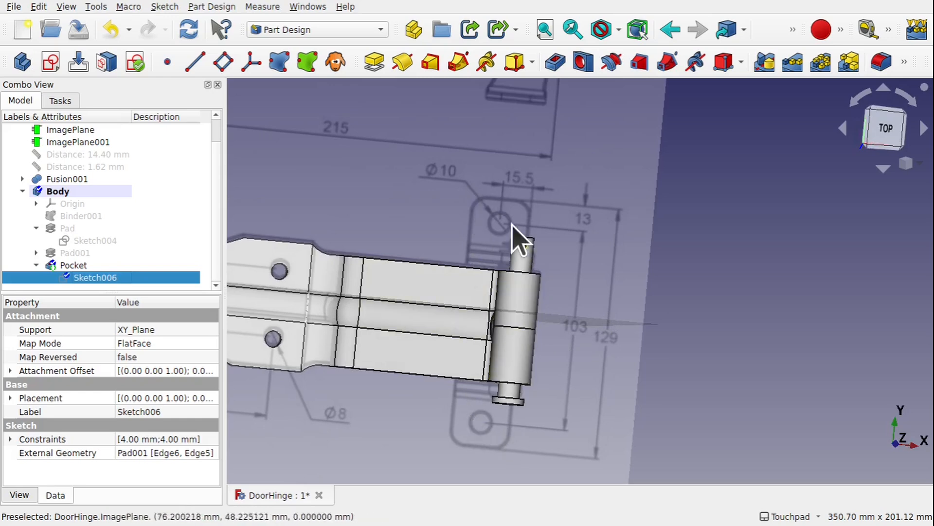
{"action": "left_click_drag", "start_coordinate": [538, 403], "coordinate": [510, 325], "text": "alt"}
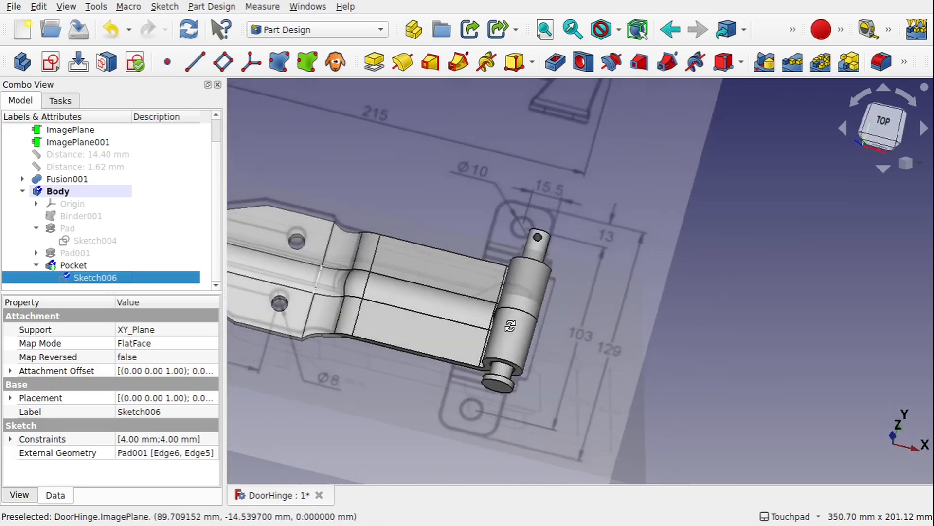
{"action": "left_click", "coordinate": [61, 194]}
{"action": "right_click", "coordinate": [61, 196]}
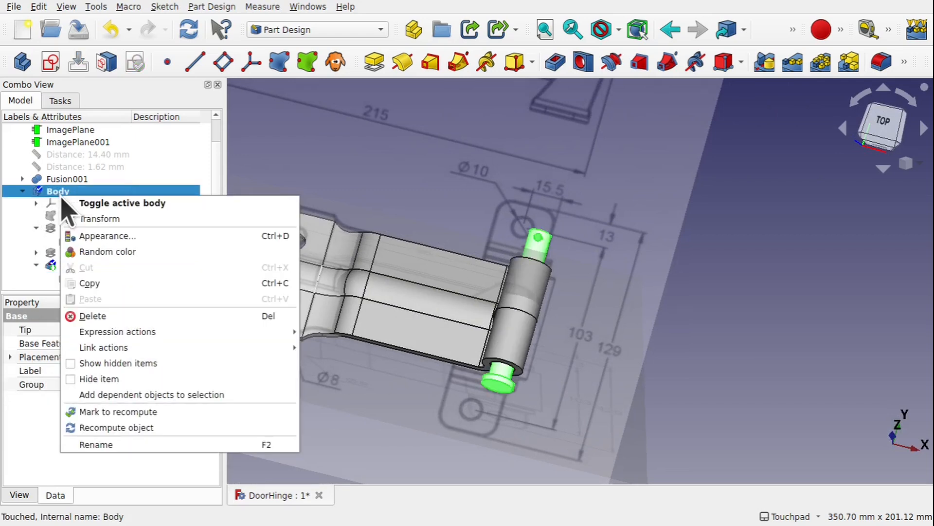
{"action": "left_click", "coordinate": [146, 443]}
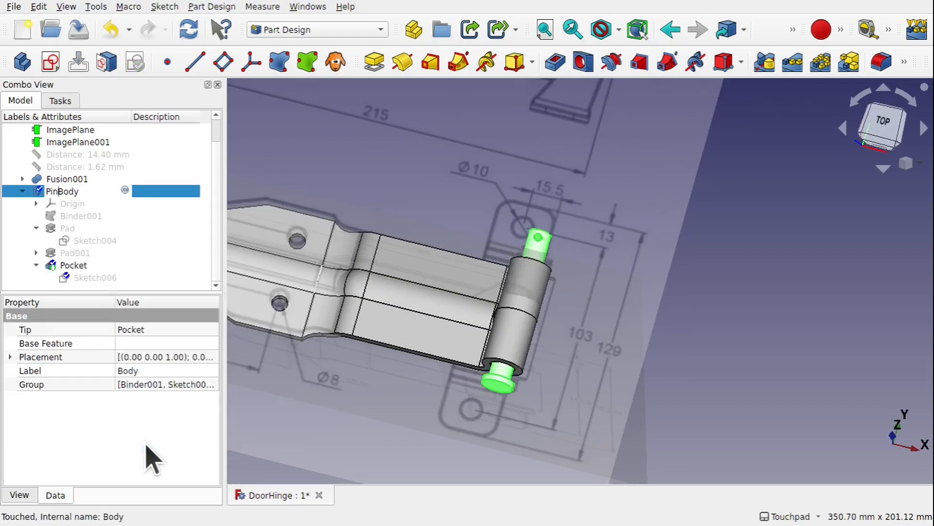
{"action": "type", "text": "PinBody"}
{"action": "key", "text": "Return"}
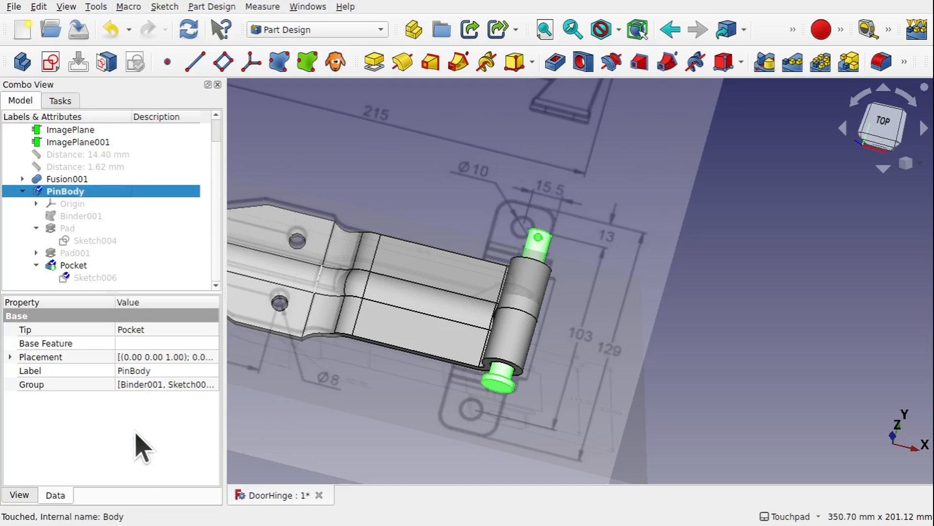
- Collapse PinBody in the model tree and hide both Fusion001 and PinBody, leaving the reference drawings in view
{"action": "left_click", "coordinate": [23, 191]}
{"action": "left_click", "coordinate": [78, 201]}
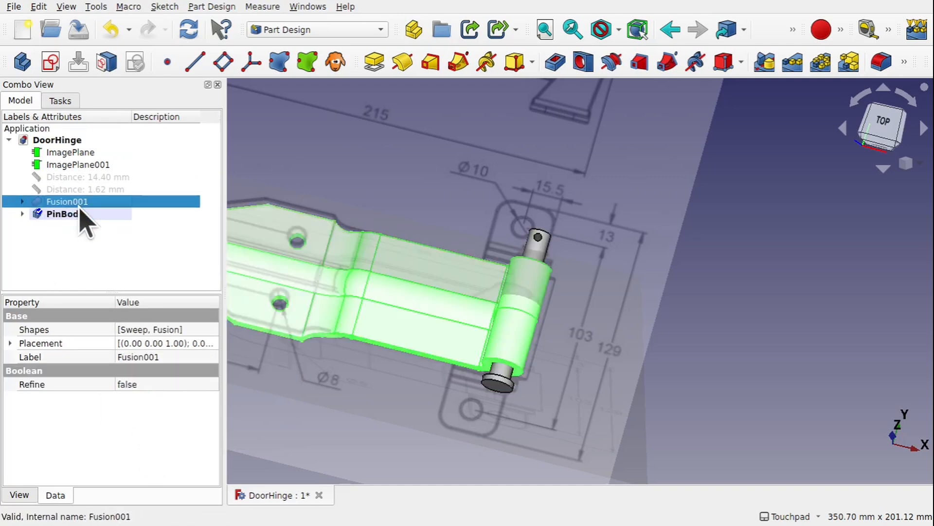
{"action": "key", "text": "space"}
{"action": "left_click", "coordinate": [73, 214]}
{"action": "key", "text": "space"}
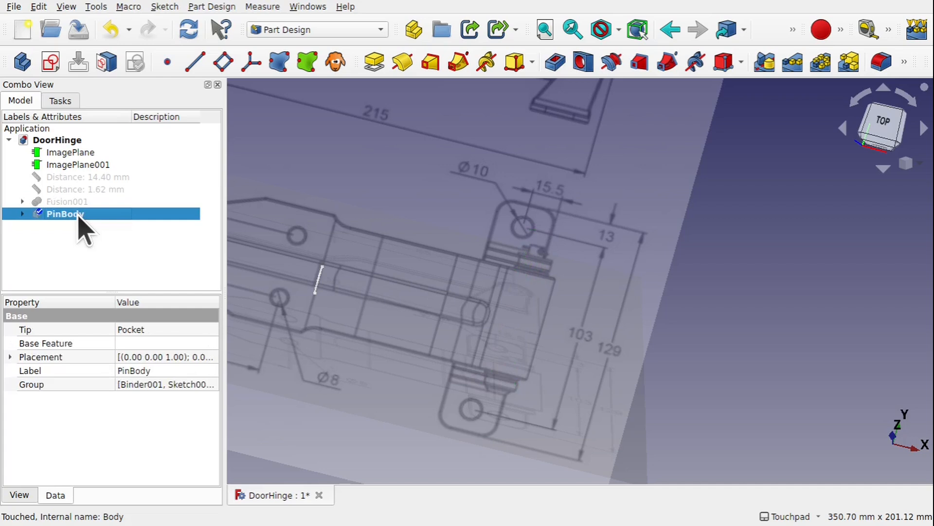
{"action": "key", "text": "2"}
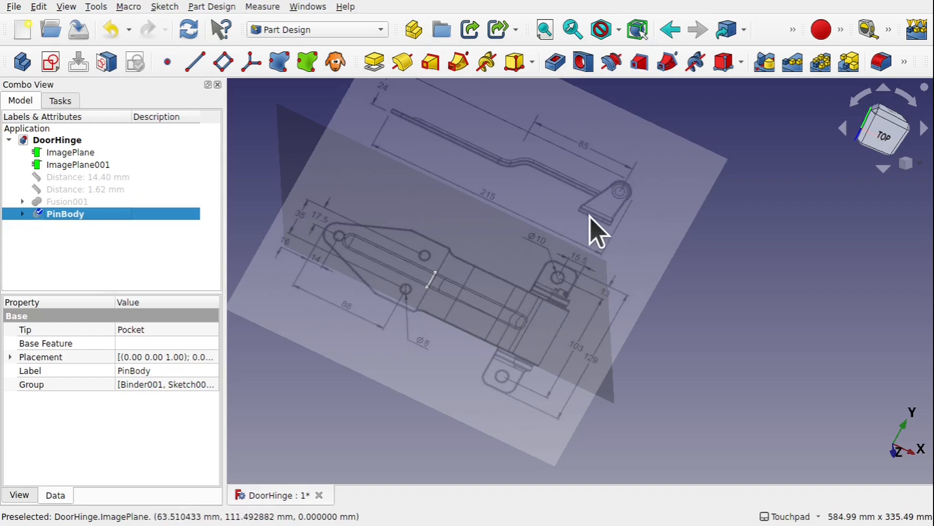
{"action": "left_click_drag", "start_coordinate": [550, 295], "coordinate": [581, 304], "text": "alt"}
{"action": "left_click_drag", "start_coordinate": [652, 244], "coordinate": [597, 153], "text": "alt"}
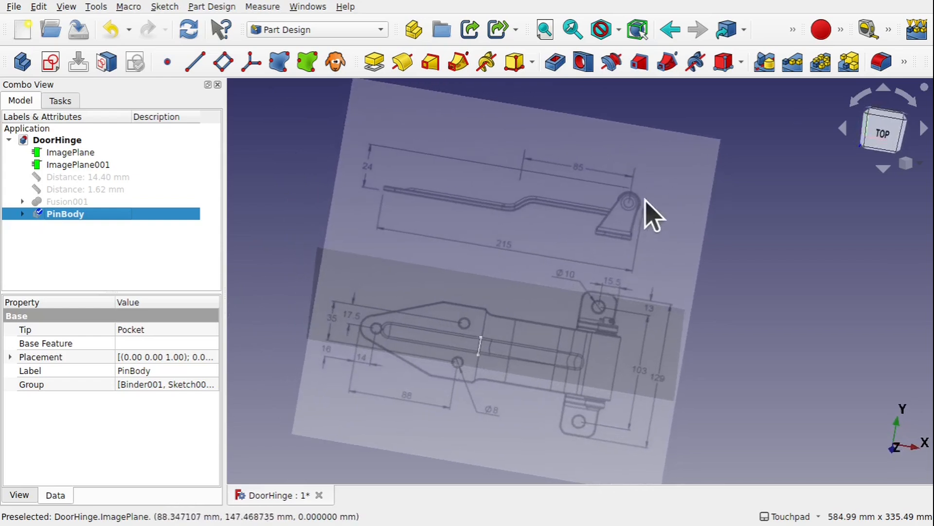
- Display the axis cross at the origin over the reference drawings in the top view
{"action": "scroll", "coordinate": [630, 209], "scroll_direction": "down", "scroll_amount": 2}
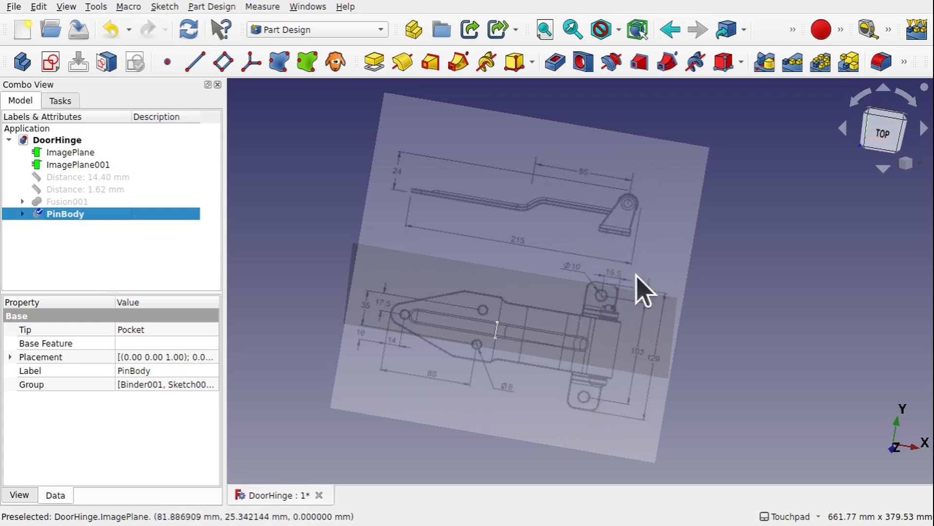
{"action": "left_click", "coordinate": [891, 132]}
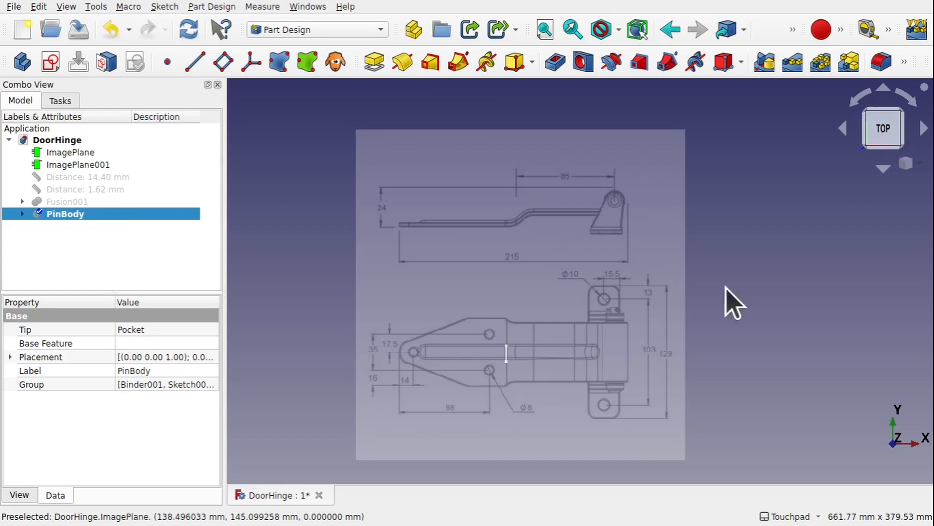
{"action": "left_click", "coordinate": [66, 7]}
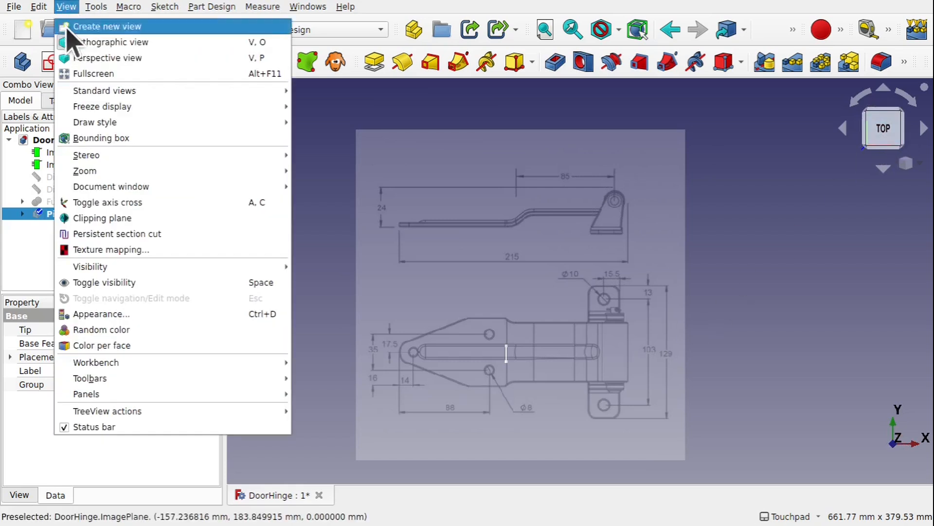
{"action": "left_click", "coordinate": [132, 200]}
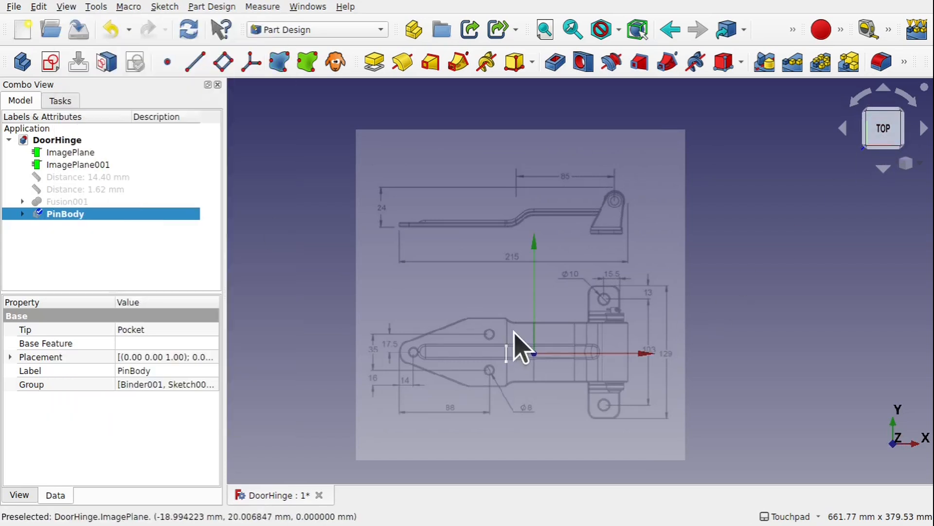
- Show Fusion001 over the reference drawings and inspect from an angle how the two line up
{"action": "left_click_drag", "start_coordinate": [600, 405], "coordinate": [589, 377], "text": "shift"}
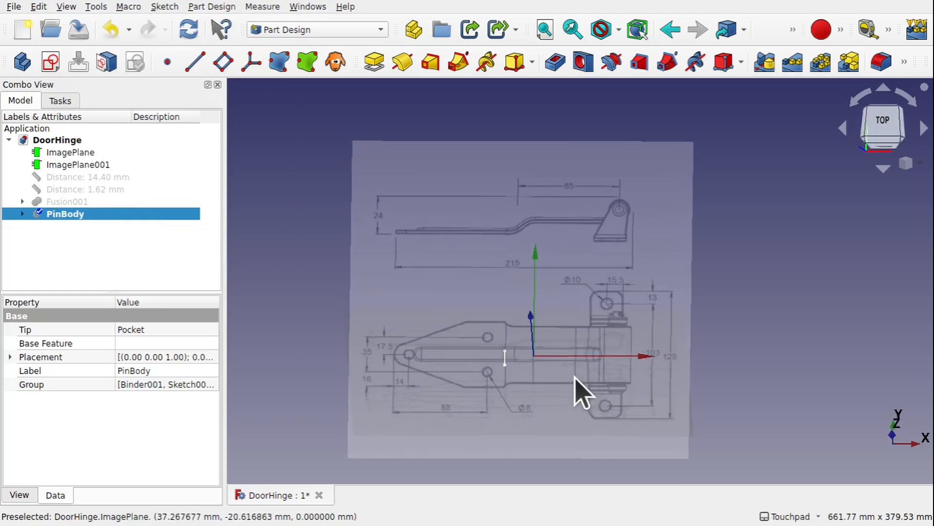
{"action": "scroll", "coordinate": [582, 389], "scroll_direction": "up", "scroll_amount": 5}
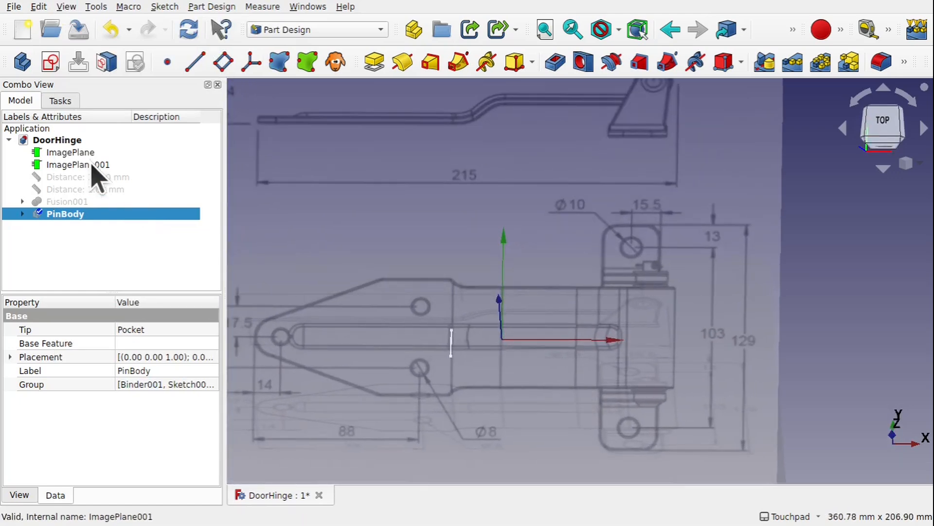
{"action": "left_click", "coordinate": [91, 166]}
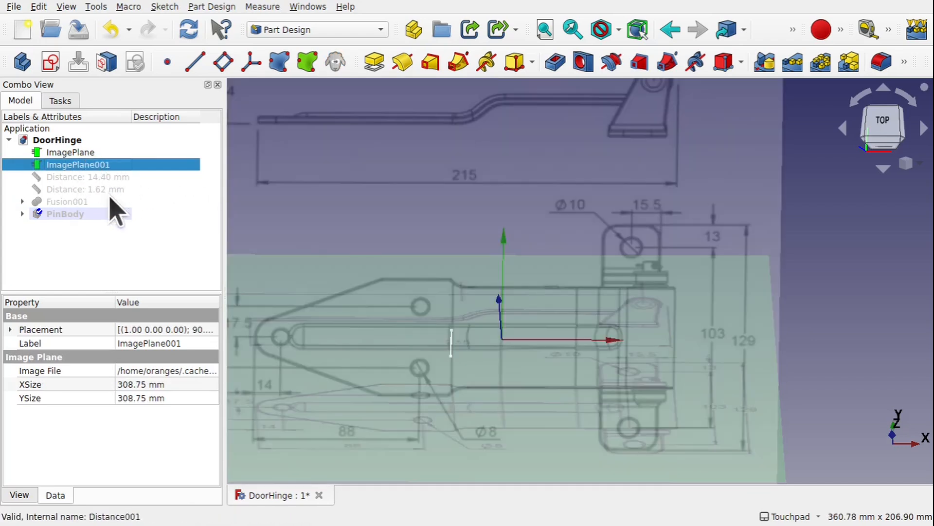
{"action": "left_click", "coordinate": [76, 201]}
{"action": "left_click_drag", "start_coordinate": [538, 341], "coordinate": [550, 270], "text": "alt"}
{"action": "left_click_drag", "start_coordinate": [490, 255], "coordinate": [492, 341], "text": "alt"}
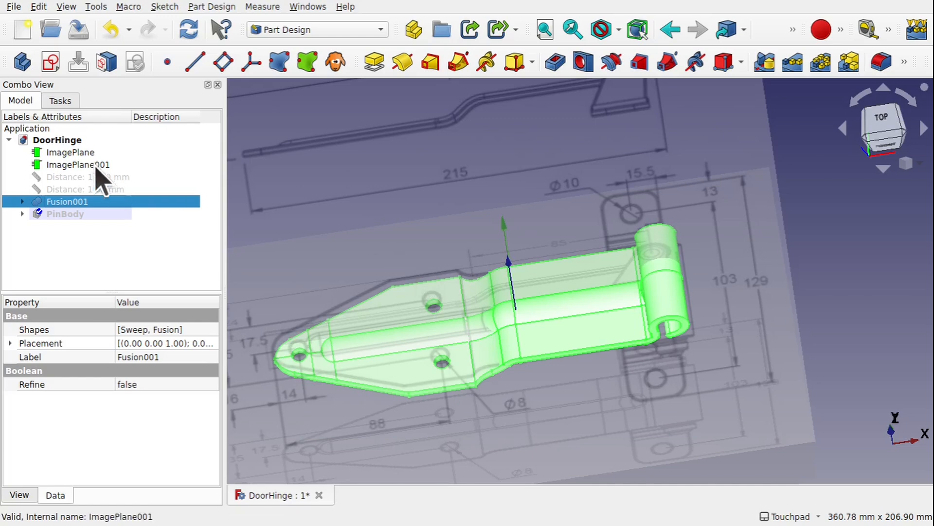
- Duplicate both reference drawings, ImagePlane and ImagePlane001
{"action": "left_click", "coordinate": [80, 165]}
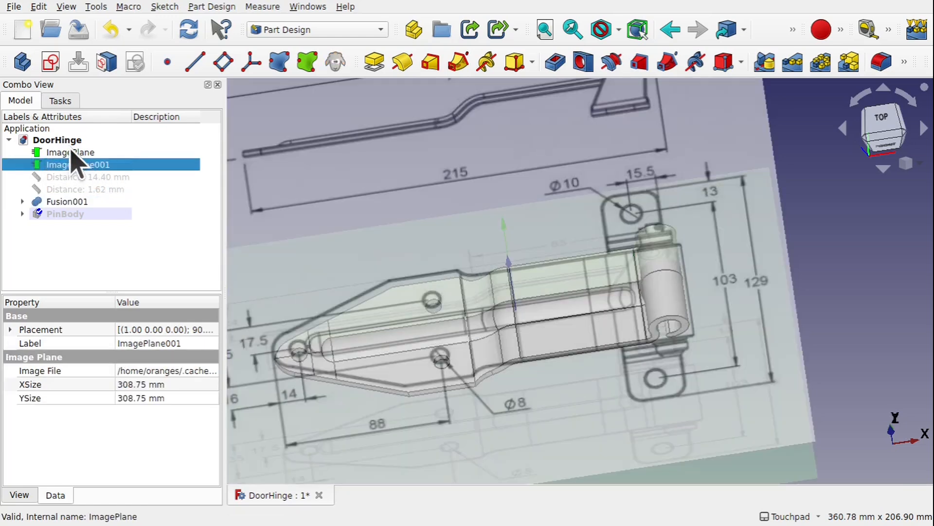
{"action": "left_click", "coordinate": [73, 153], "text": "ctrl"}
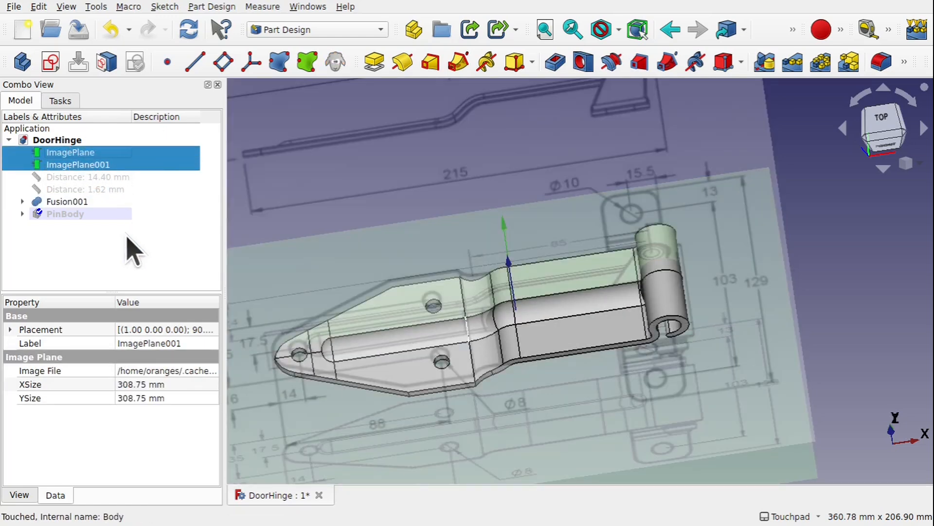
{"action": "left_click", "coordinate": [39, 7]}
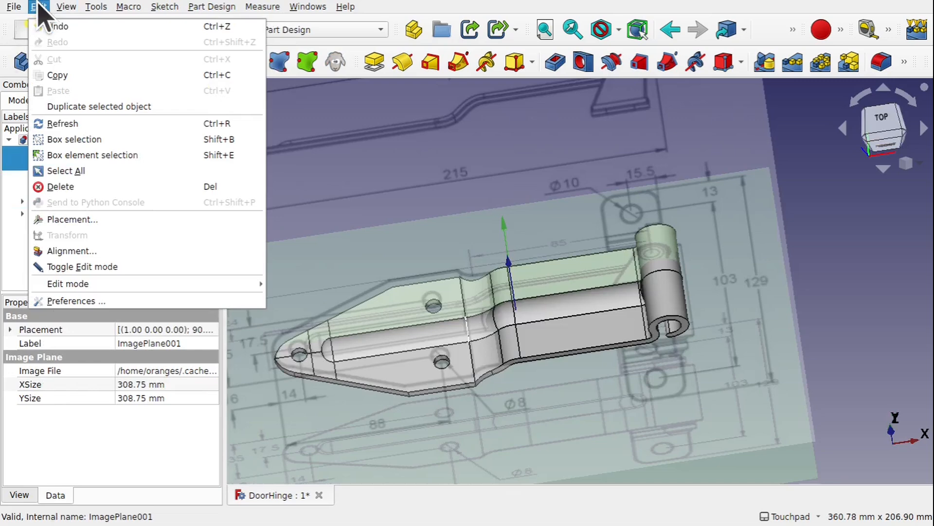
{"action": "left_click", "coordinate": [101, 107]}
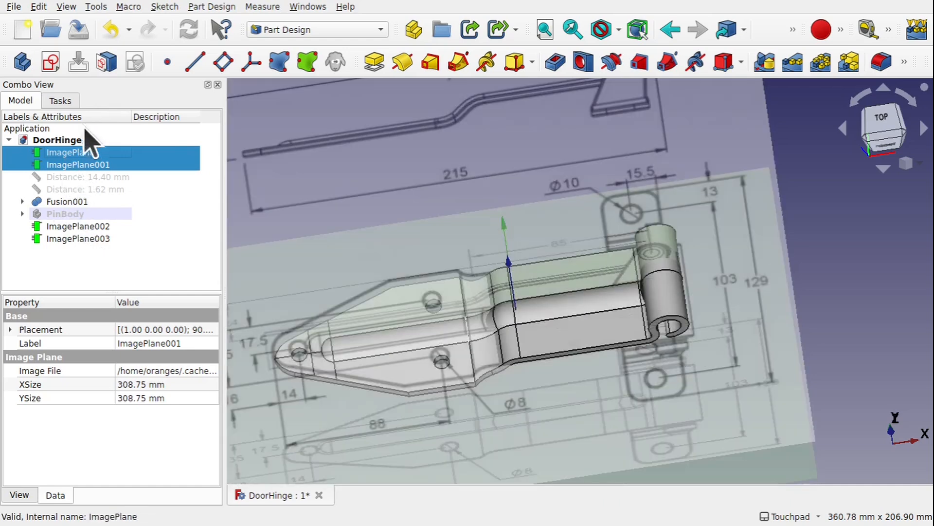
{"action": "left_click", "coordinate": [121, 271]}
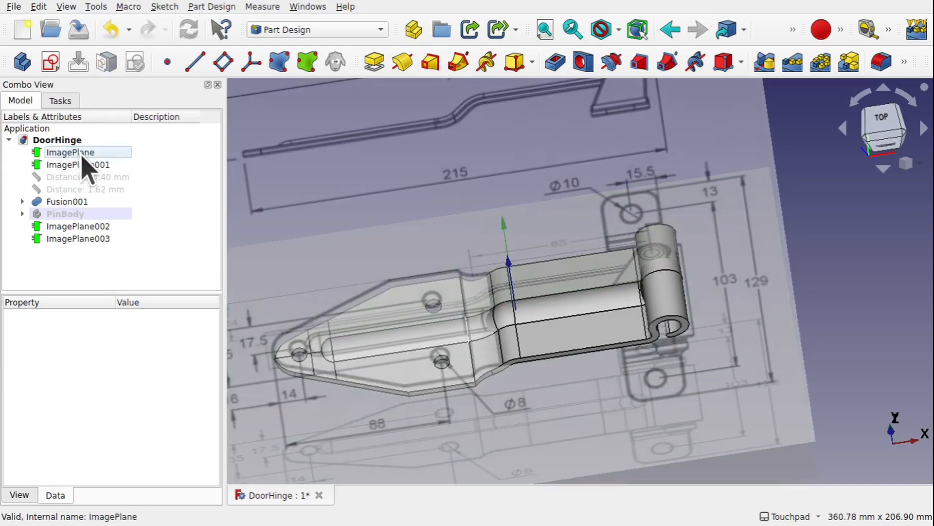
- Hide the original ImagePlane and ImagePlane001 as well as Fusion001, leaving only the duplicated drawings in view
{"action": "left_click", "coordinate": [81, 155]}
{"action": "key", "text": "space"}
{"action": "left_click", "coordinate": [96, 166]}
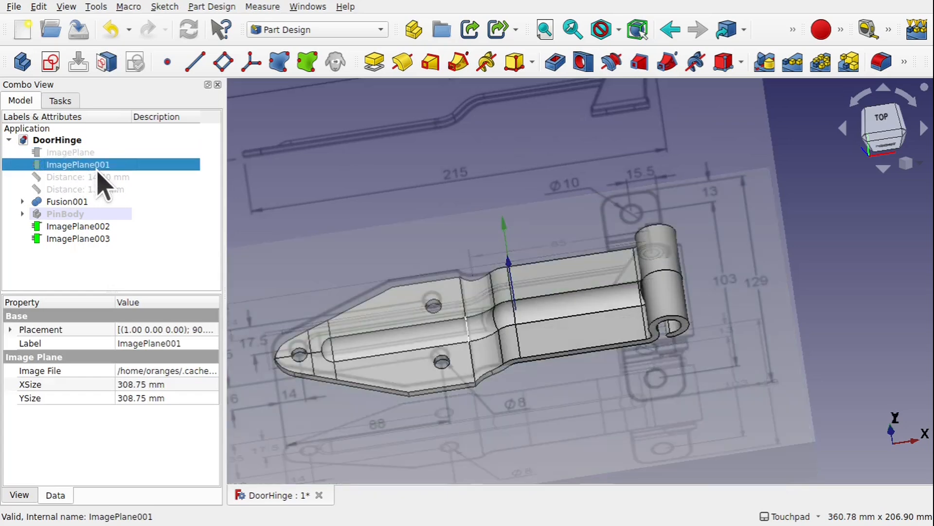
{"action": "left_click", "coordinate": [80, 202]}
{"action": "key", "text": "space"}
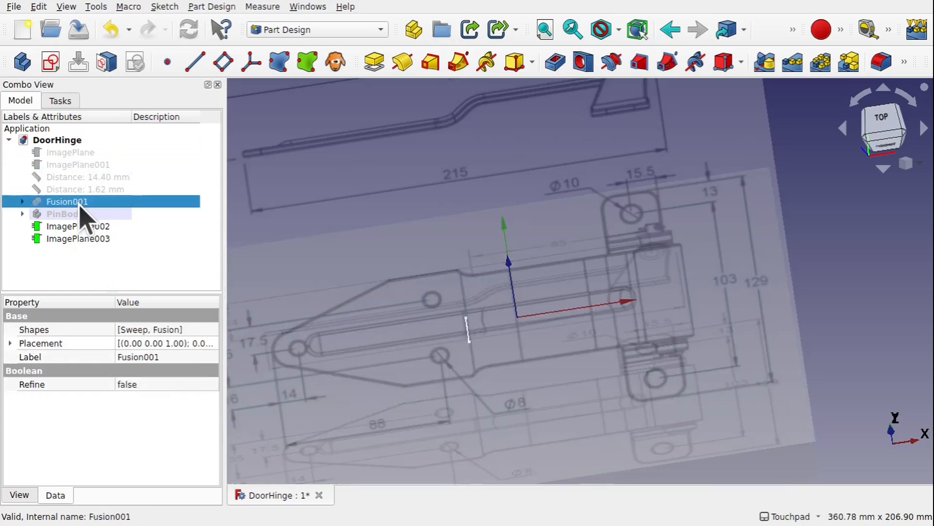
{"action": "left_click", "coordinate": [139, 280]}
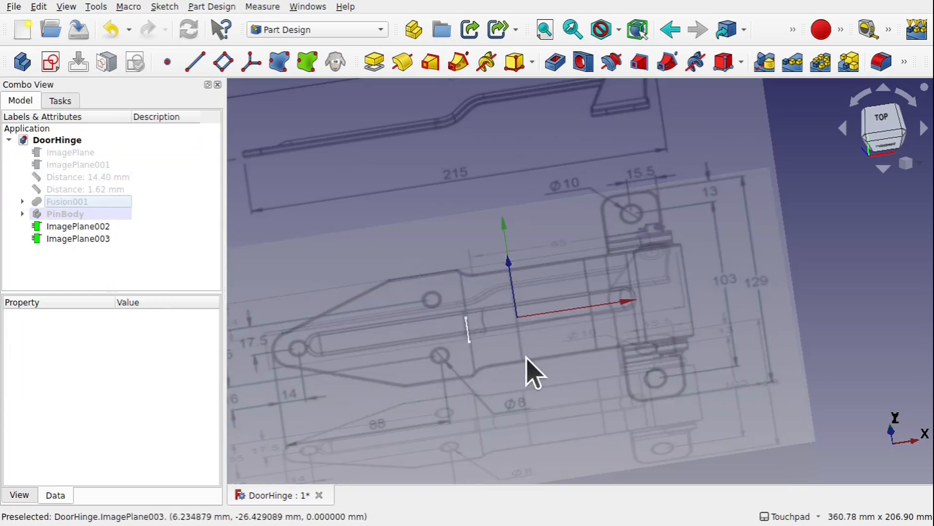
- Transform ImagePlane002 about 73 mm towards negative X and slightly down, so the bracket's pin hole lies on the Z axis and its base at the origin
{"action": "key", "text": "1"}
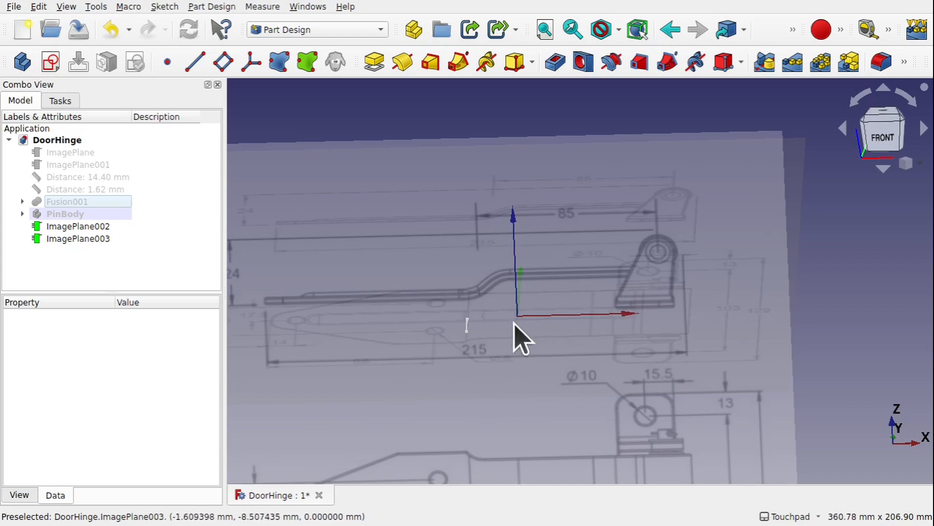
{"action": "middle_click_drag", "start_coordinate": [640, 311], "coordinate": [575, 278], "text": "shift"}
{"action": "left_click", "coordinate": [100, 227]}
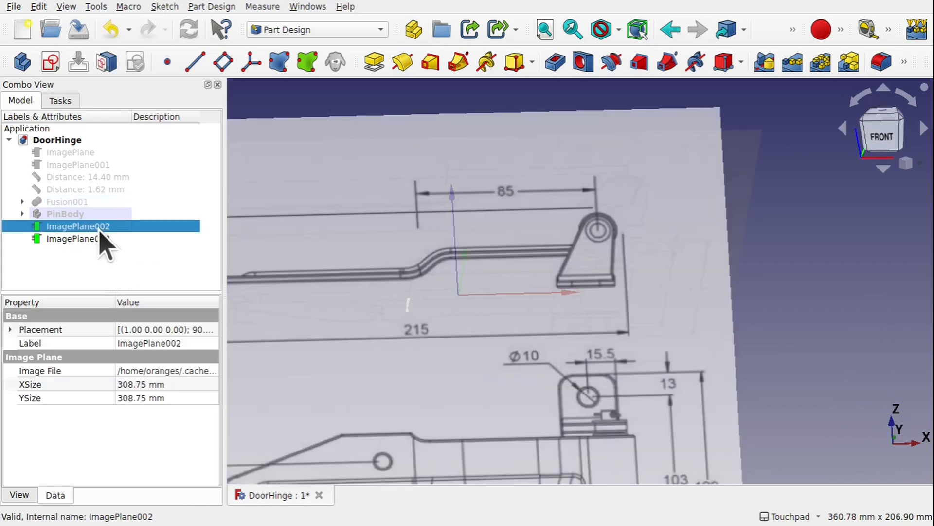
{"action": "right_click", "coordinate": [99, 228]}
{"action": "left_click", "coordinate": [141, 237]}
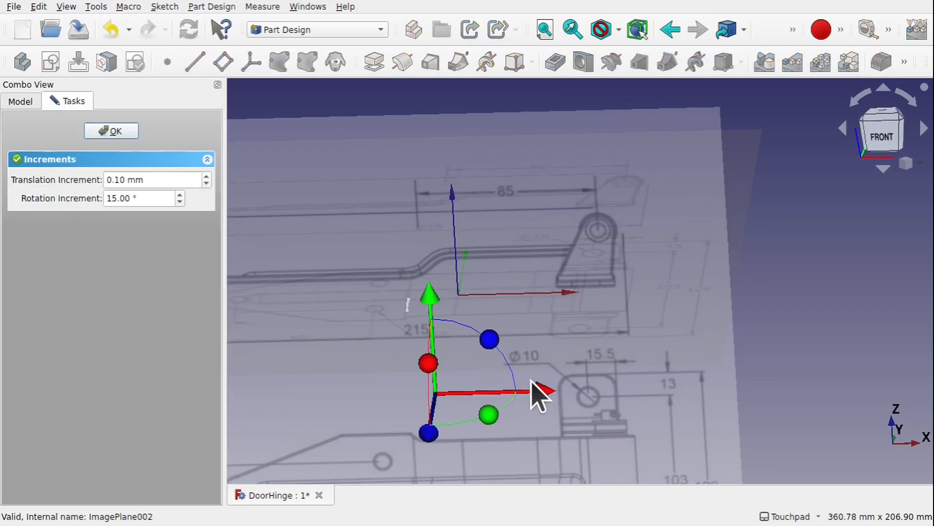
{"action": "left_click_drag", "start_coordinate": [537, 385], "coordinate": [401, 399]}
{"action": "middle_click_drag", "start_coordinate": [556, 359], "coordinate": [599, 322], "text": "shift"}
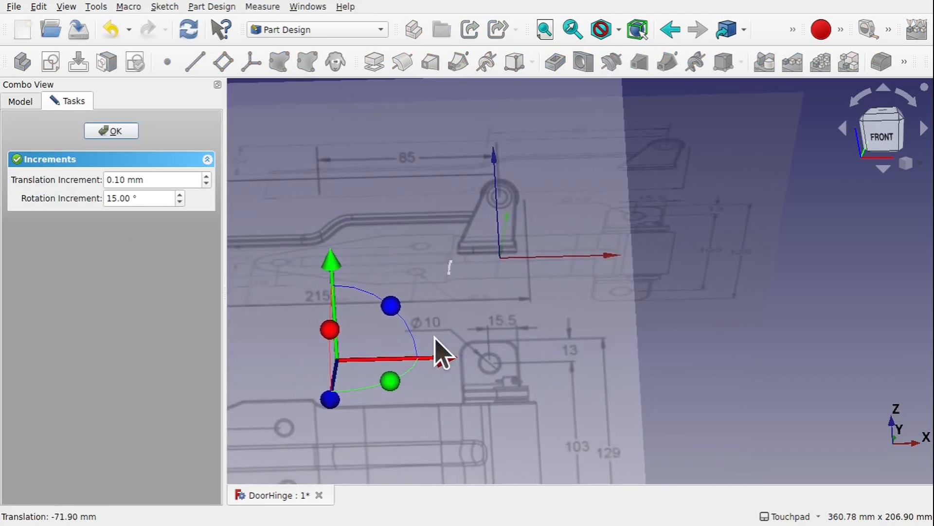
{"action": "mouse_move", "coordinate": [453, 361]}
{"action": "left_mouse_down"}
{"action": "mouse_move", "coordinate": [444, 355]}
{"action": "mouse_move", "coordinate": [457, 359]}
{"action": "mouse_move", "coordinate": [449, 375]}
{"action": "mouse_move", "coordinate": [444, 364]}
{"action": "left_mouse_up"}
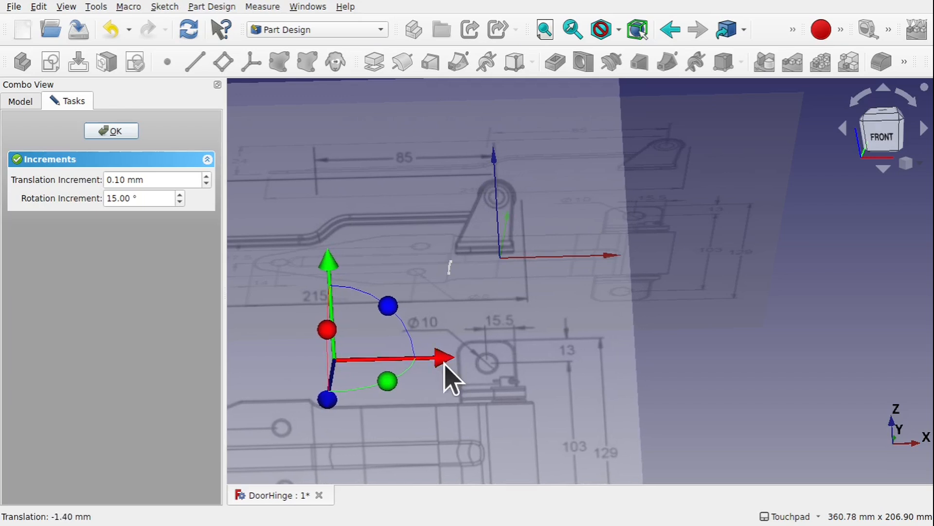
{"action": "left_click_drag", "start_coordinate": [329, 280], "coordinate": [330, 294]}
{"action": "scroll", "coordinate": [496, 234], "scroll_direction": "up", "scroll_amount": 6}
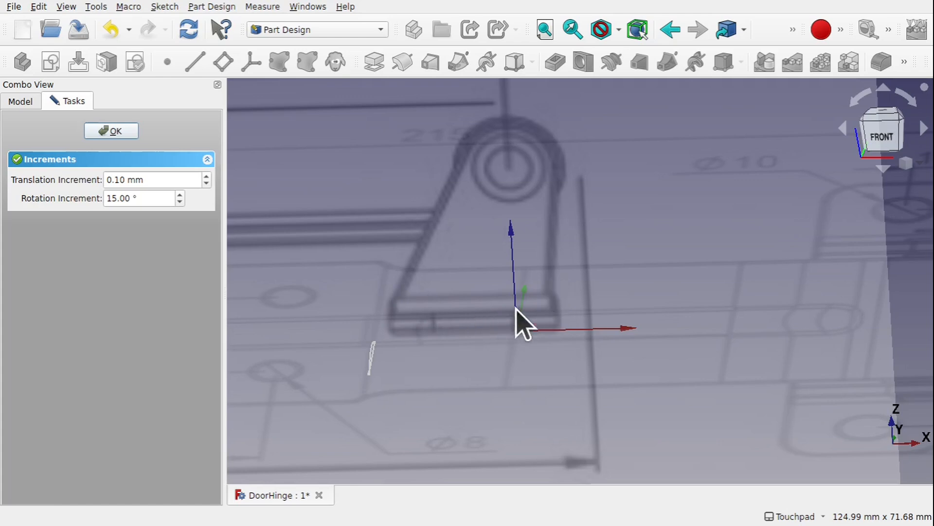
{"action": "left_click", "coordinate": [112, 131]}
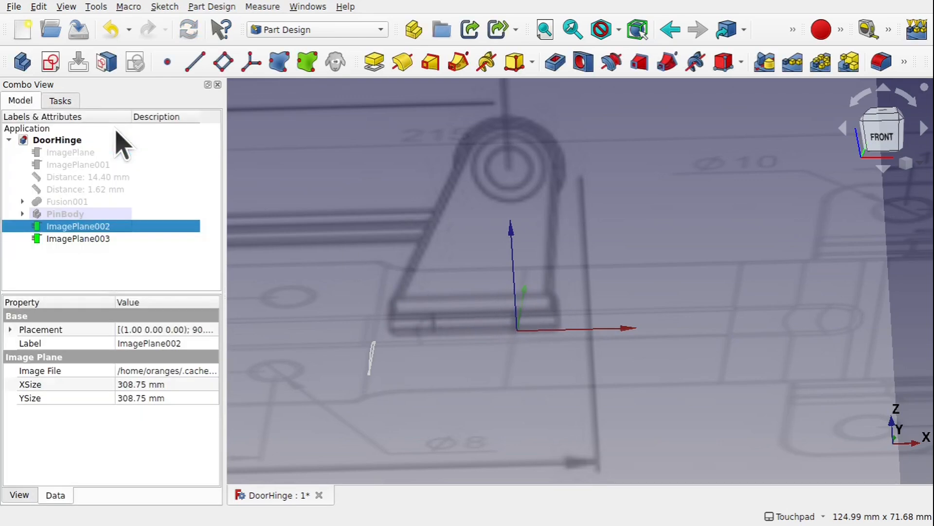
- Transform ImagePlane003 towards negative X until the bracket's two mounting holes are centred on the Y axis
{"action": "scroll", "coordinate": [452, 264], "scroll_direction": "down", "scroll_amount": 5}
{"action": "scroll", "coordinate": [449, 246], "scroll_direction": "down", "scroll_amount": 1}
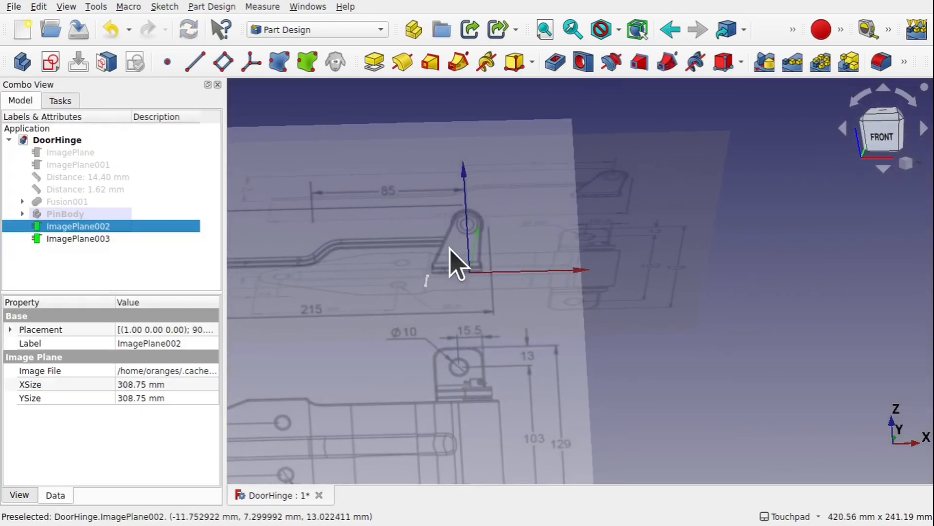
{"action": "mouse_move", "coordinate": [459, 267]}
{"action": "left_mouse_down", "text": "shift"}
{"action": "mouse_move", "coordinate": [463, 229]}
{"action": "mouse_move", "coordinate": [470, 279]}
{"action": "left_mouse_up", "text": "shift"}
{"action": "scroll", "coordinate": [470, 279], "scroll_direction": "up", "scroll_amount": 3}
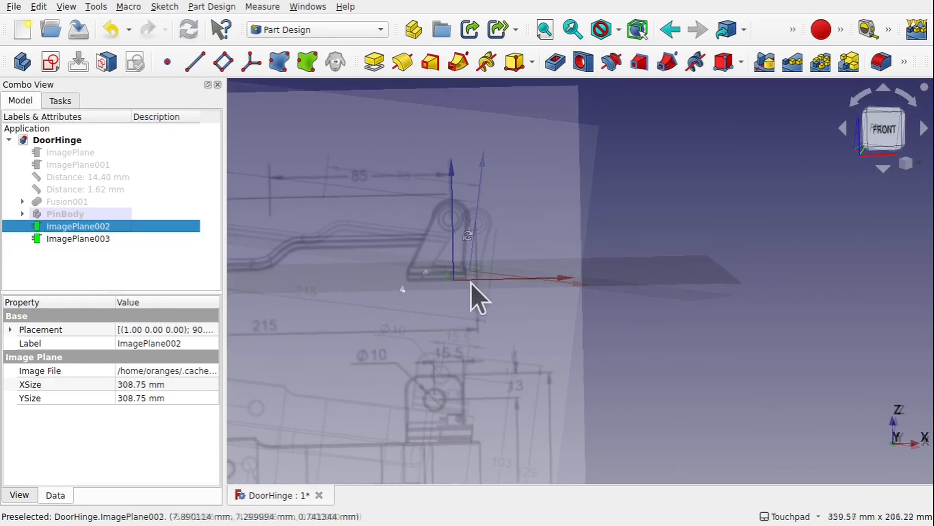
{"action": "left_click_drag", "start_coordinate": [464, 185], "coordinate": [529, 292], "text": "shift"}
{"action": "left_click", "coordinate": [128, 238]}
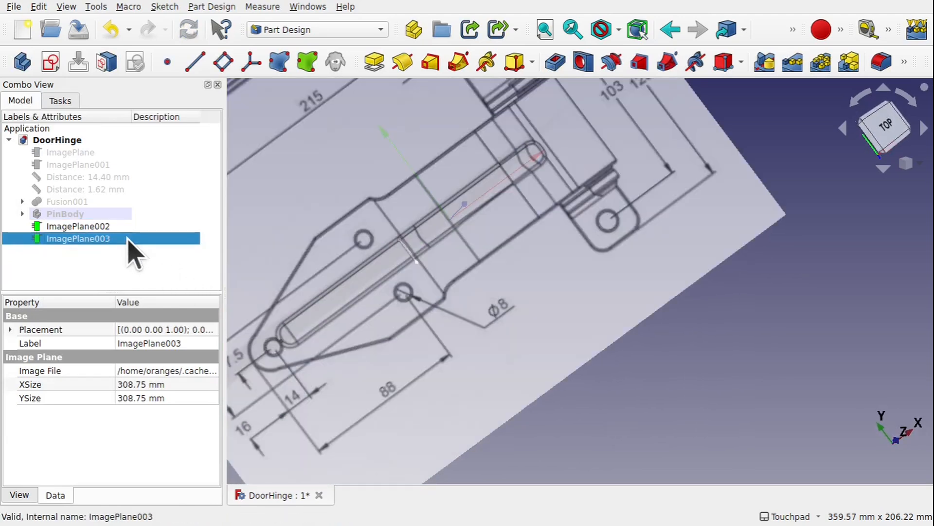
{"action": "right_click", "coordinate": [130, 249]}
{"action": "left_click", "coordinate": [171, 246]}
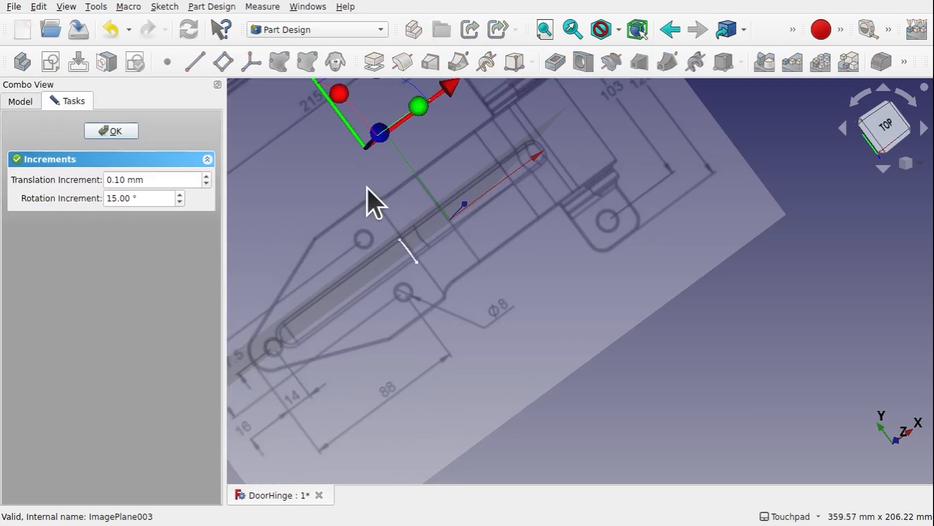
{"action": "left_click_drag", "start_coordinate": [455, 84], "coordinate": [404, 218]}
{"action": "mouse_move", "coordinate": [470, 251]}
{"action": "left_mouse_down", "text": "shift"}
{"action": "mouse_move", "coordinate": [434, 234]}
{"action": "mouse_move", "coordinate": [458, 255]}
{"action": "left_mouse_up", "text": "shift"}
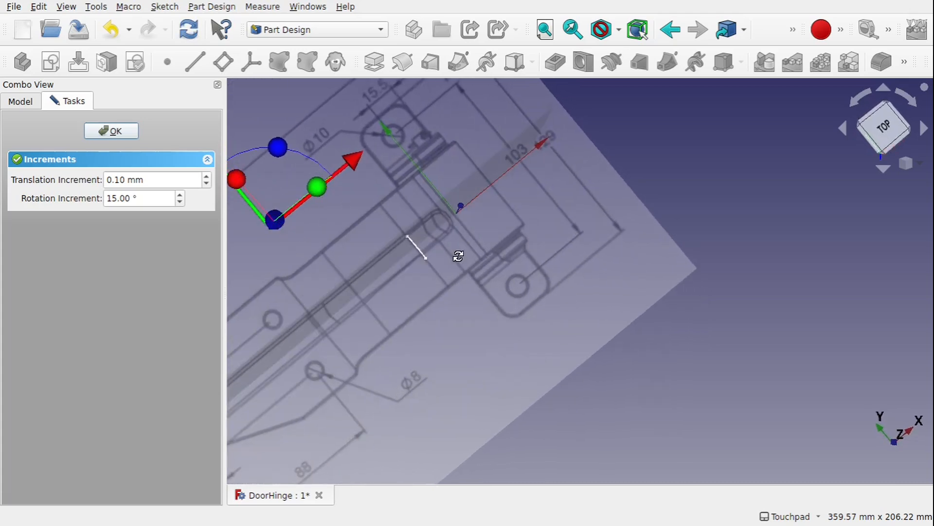
{"action": "scroll", "coordinate": [408, 161], "scroll_direction": "up", "scroll_amount": 3}
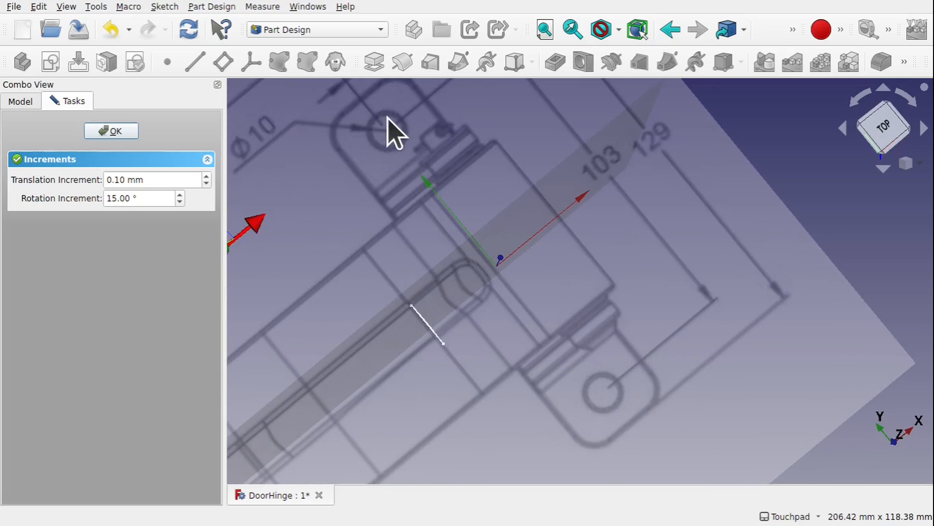
{"action": "left_click_drag", "start_coordinate": [478, 274], "coordinate": [440, 269], "text": "shift"}
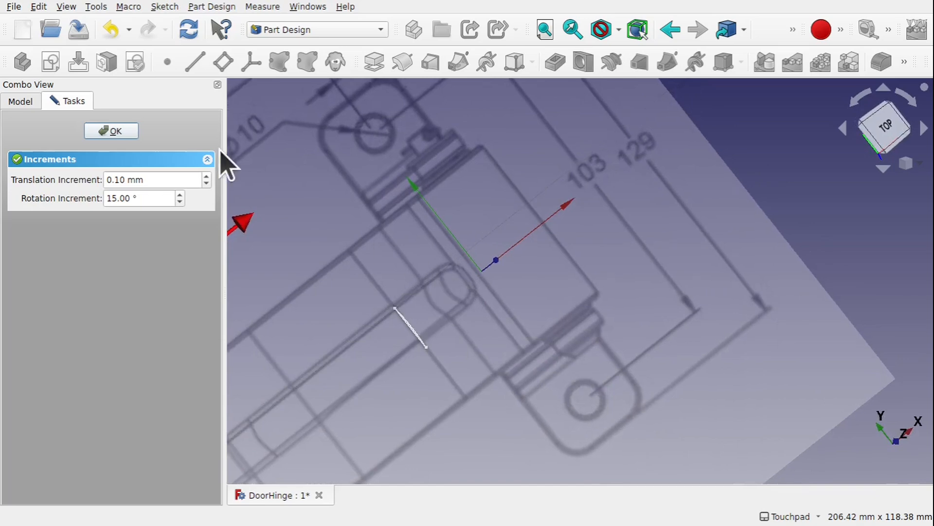
{"action": "left_click", "coordinate": [111, 135]}
- Create a new body and start a sketch on its XY plane, viewed from the top
{"action": "left_click_drag", "start_coordinate": [424, 273], "coordinate": [607, 271], "text": "shift"}
{"action": "left_click", "coordinate": [886, 141]}
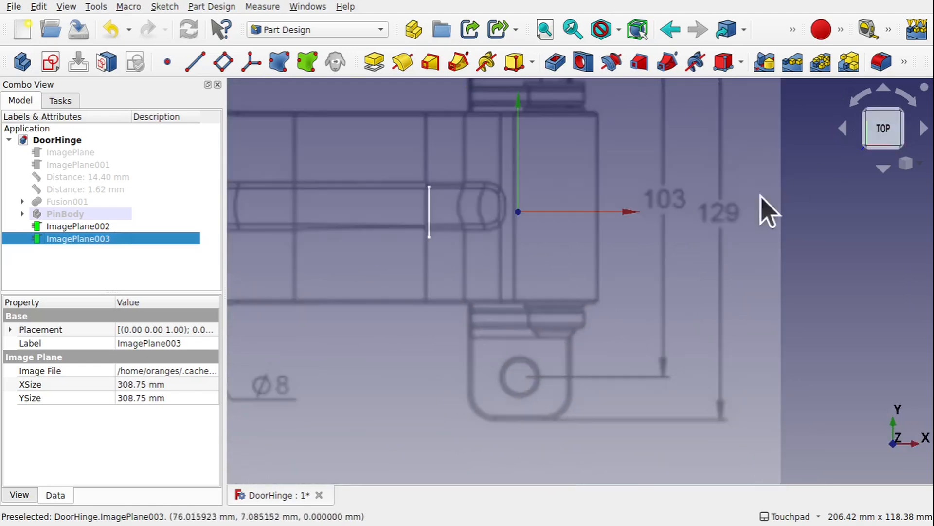
{"action": "scroll", "coordinate": [716, 209], "scroll_direction": "down", "scroll_amount": 3}
{"action": "middle_click_drag", "start_coordinate": [778, 168], "coordinate": [722, 257], "text": "shift"}
{"action": "left_click", "coordinate": [717, 237]}
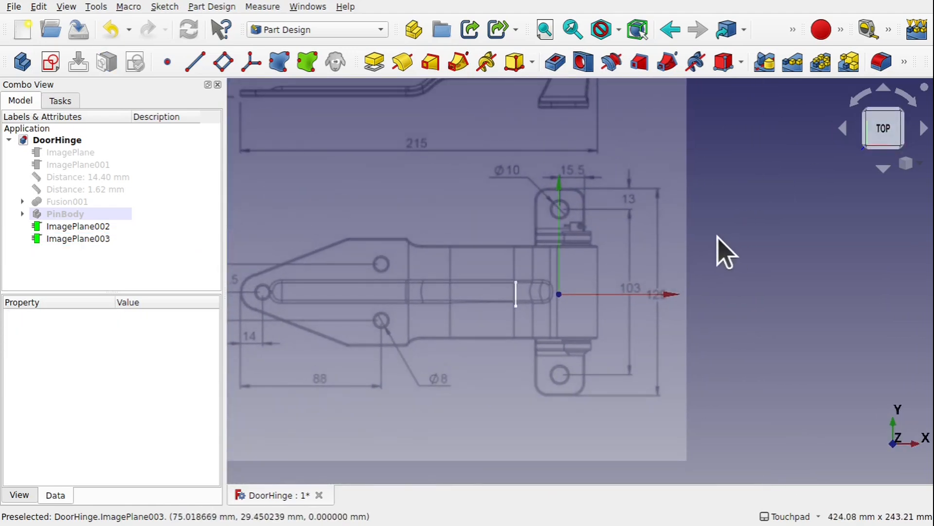
{"action": "left_click", "coordinate": [22, 62]}
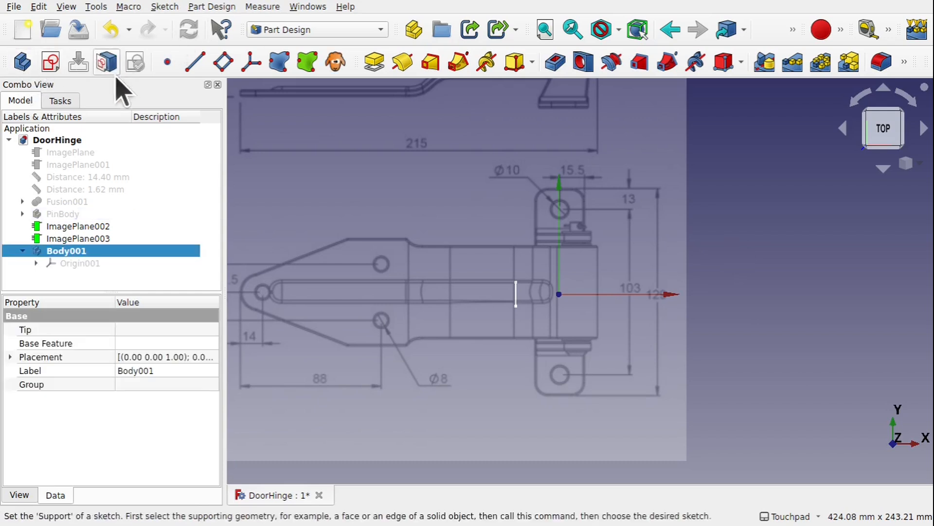
{"action": "left_click", "coordinate": [51, 61]}
{"action": "left_click", "coordinate": [52, 183]}
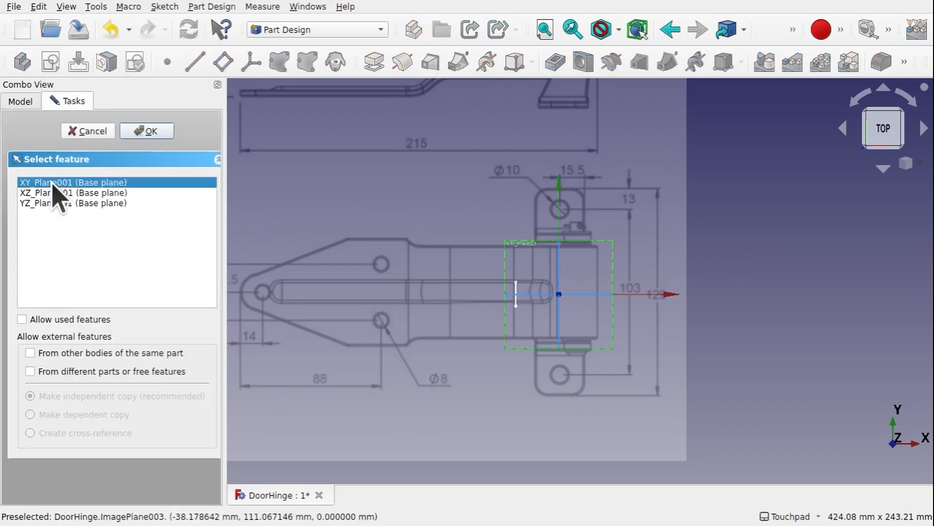
{"action": "left_click", "coordinate": [155, 130]}
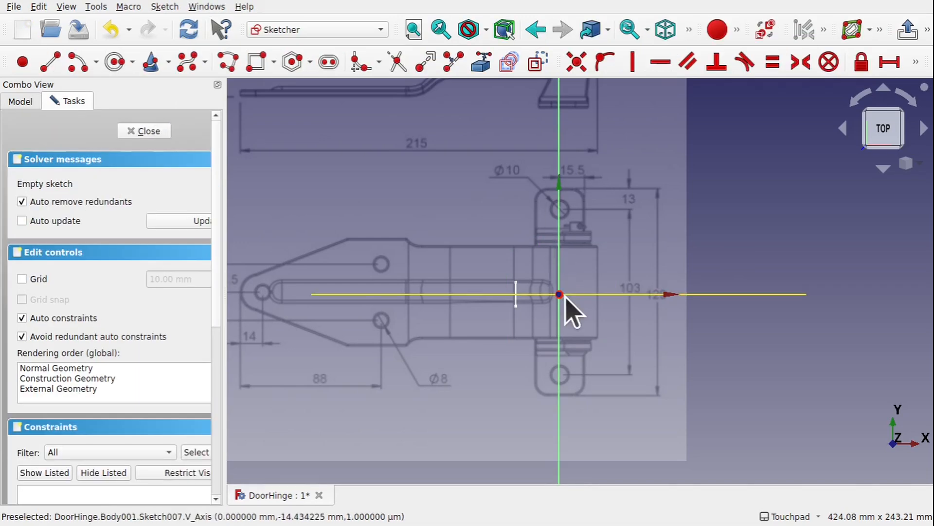
- Sketch a rectangle about 30 mm wide over the bracket's full outline in the top-view reference drawing
{"action": "scroll", "coordinate": [568, 306], "scroll_direction": "up", "scroll_amount": 5}
{"action": "middle_click_drag", "start_coordinate": [564, 296], "coordinate": [498, 310], "text": "shift"}
{"action": "scroll", "coordinate": [496, 310], "scroll_direction": "down", "scroll_amount": 3}
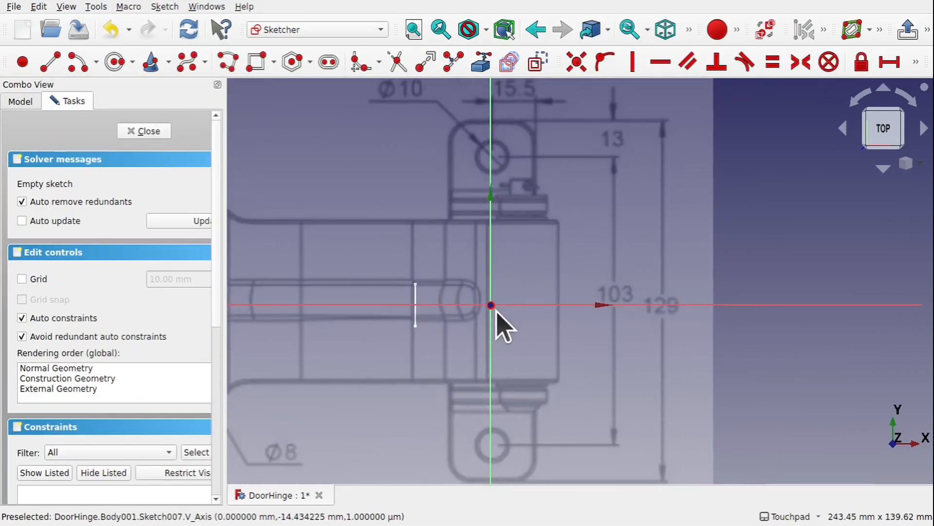
{"action": "left_click", "coordinate": [257, 61]}
{"action": "left_click", "coordinate": [453, 134]}
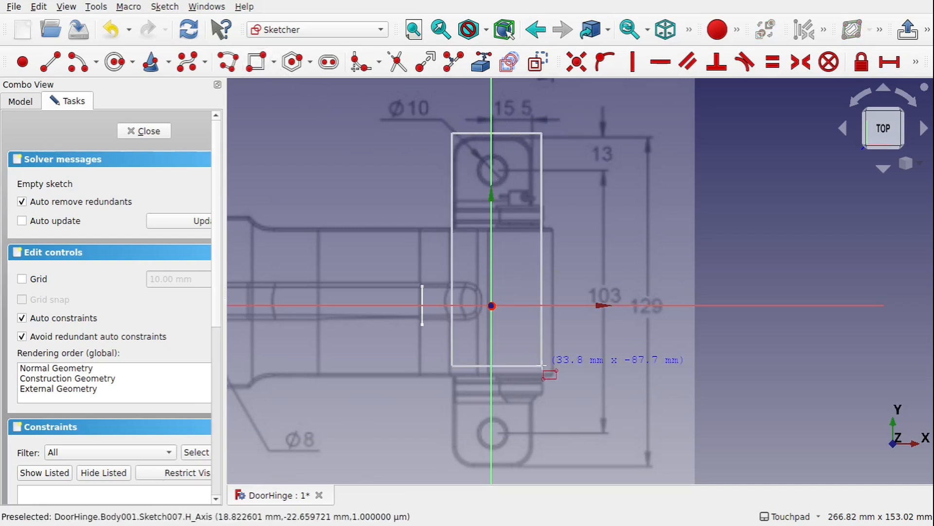
{"action": "left_click", "coordinate": [532, 467]}
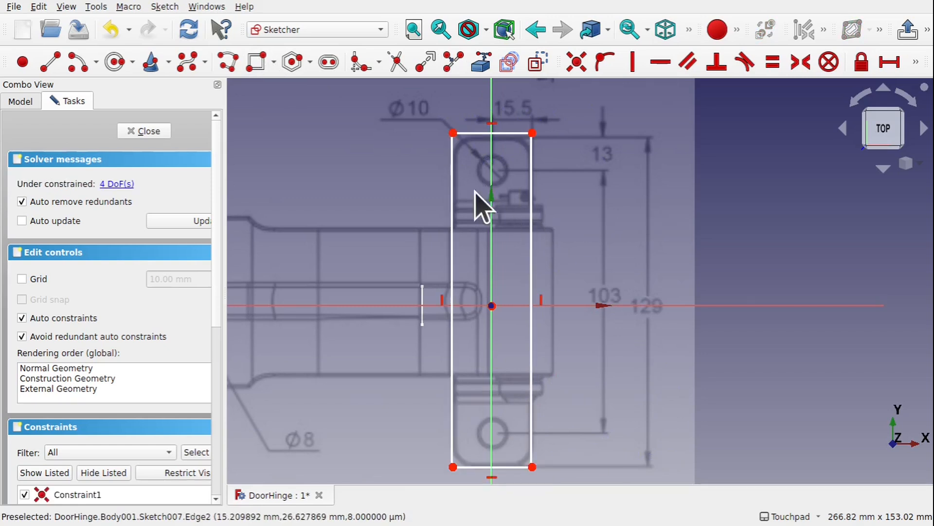
- Draw a circle over each of the bracket's two mounting holes, with both centres on the vertical sketch axis
{"action": "left_click", "coordinate": [115, 62]}
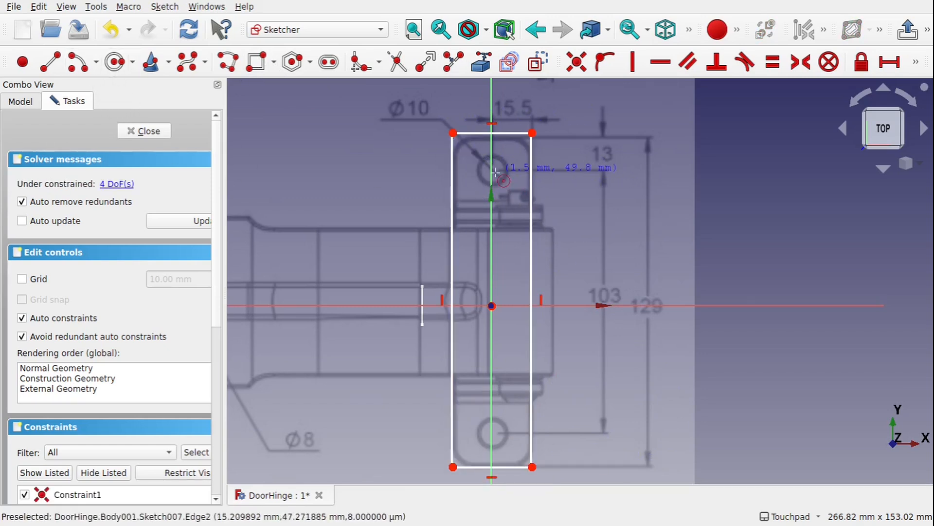
{"action": "left_click", "coordinate": [492, 171]}
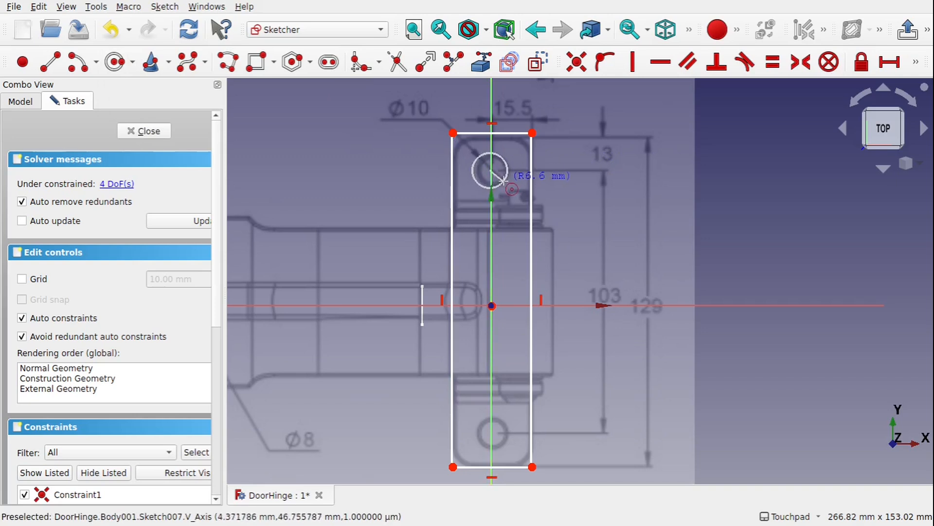
{"action": "left_click", "coordinate": [503, 178]}
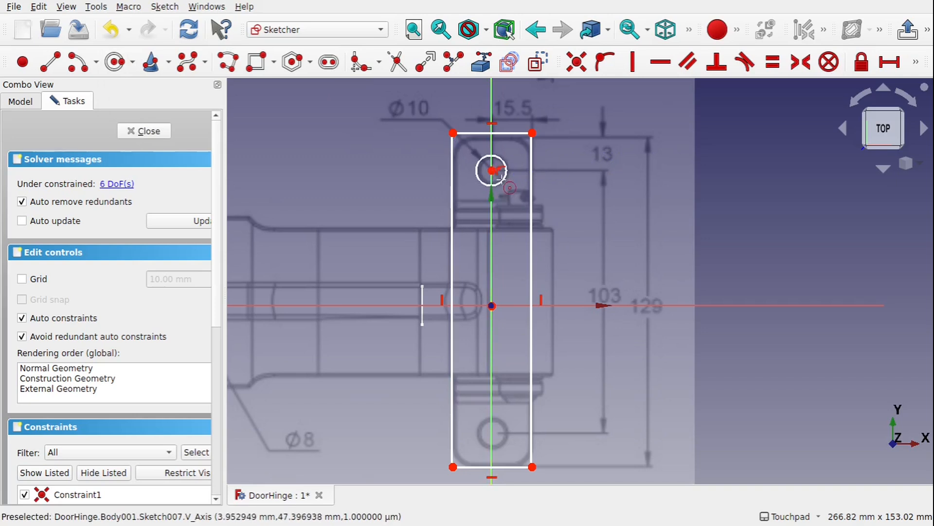
{"action": "left_click", "coordinate": [491, 434]}
{"action": "left_click", "coordinate": [505, 437]}
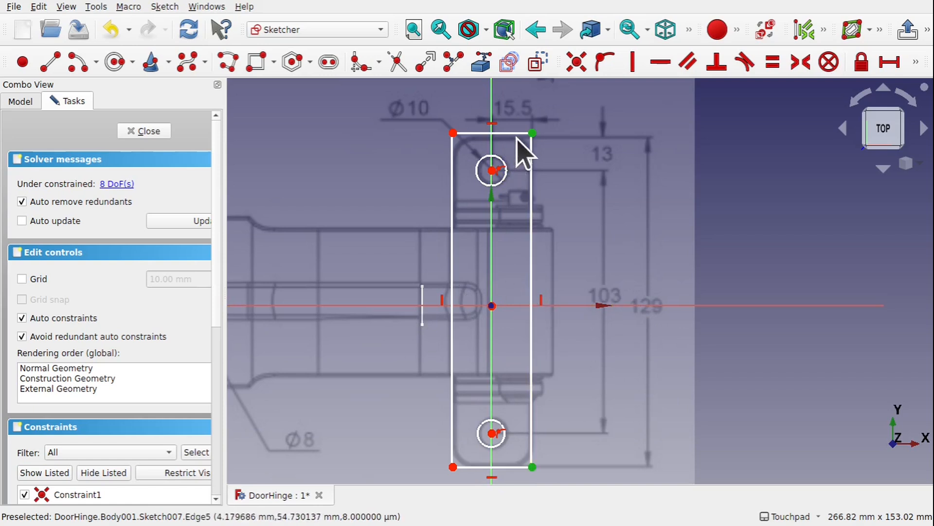
- Make the rectangle's two right-hand corners symmetric about the horizontal axis and set the vertical distance between them to 129 mm
{"action": "left_click", "coordinate": [560, 305]}
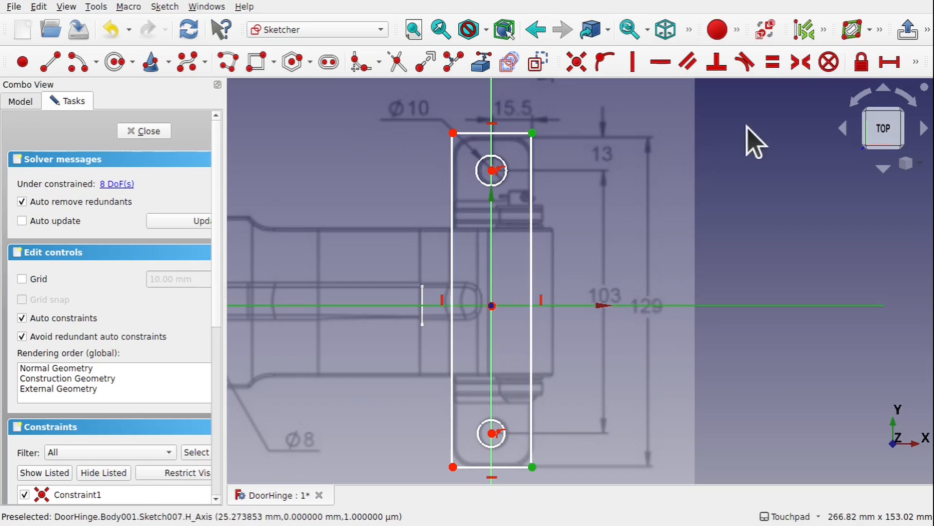
{"action": "left_click", "coordinate": [798, 67]}
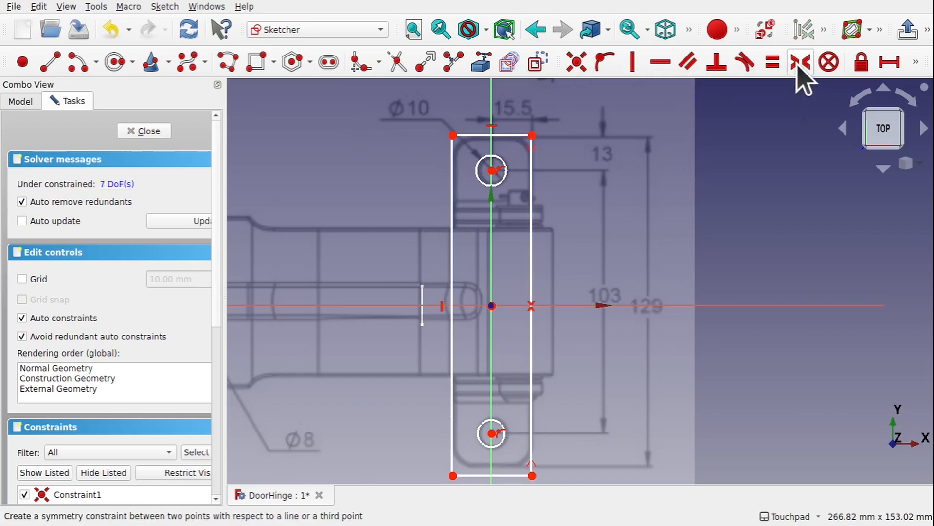
{"action": "left_click", "coordinate": [532, 136]}
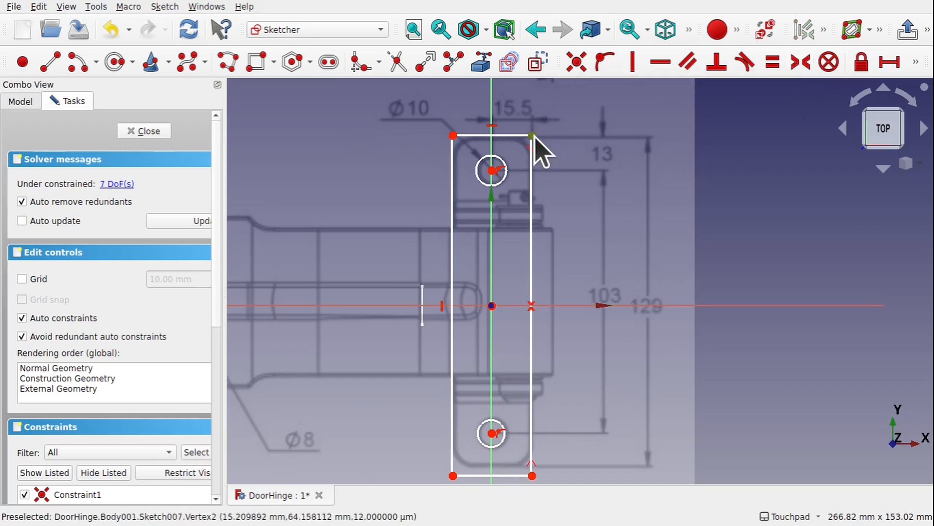
{"action": "left_click", "coordinate": [532, 476]}
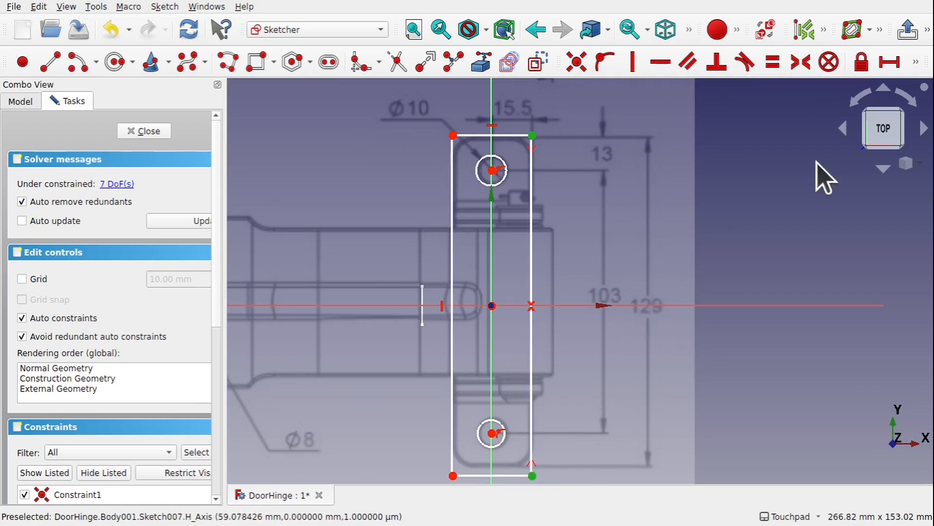
{"action": "left_click", "coordinate": [917, 61]}
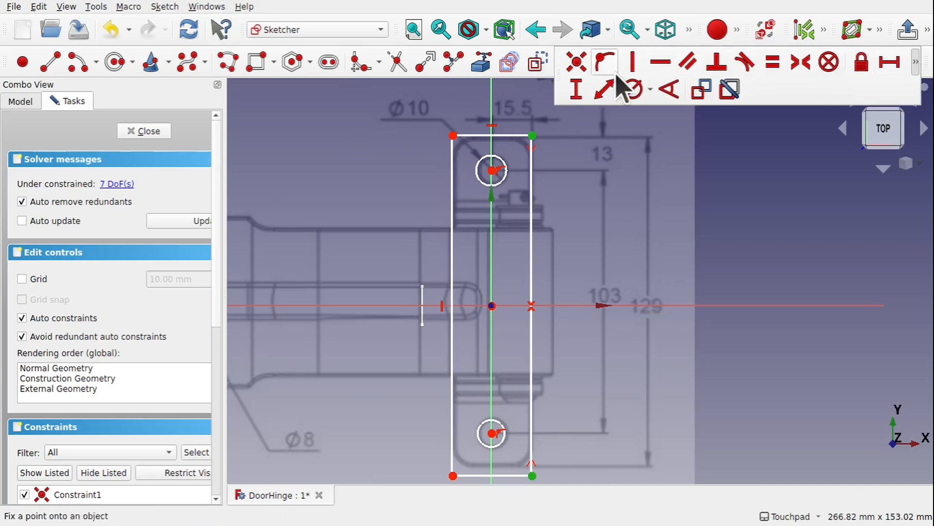
{"action": "left_click", "coordinate": [574, 93]}
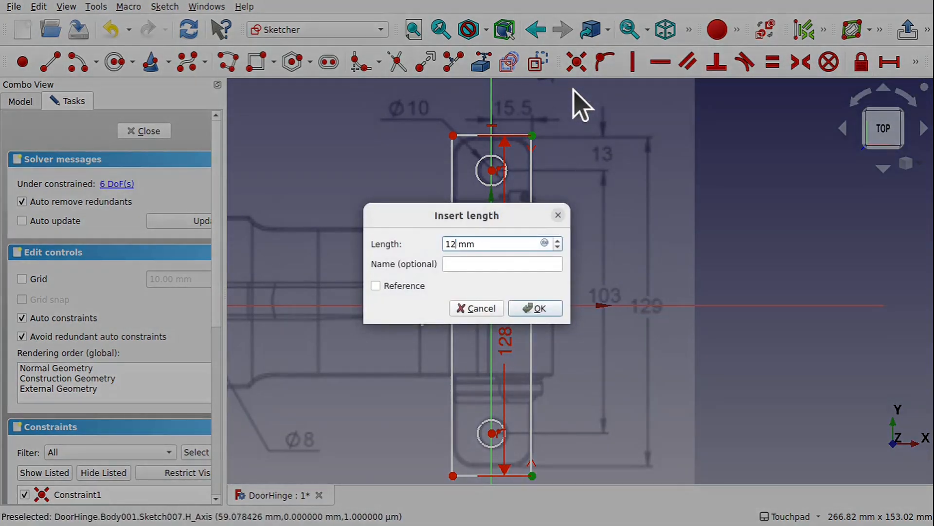
{"action": "key", "text": "Return"}
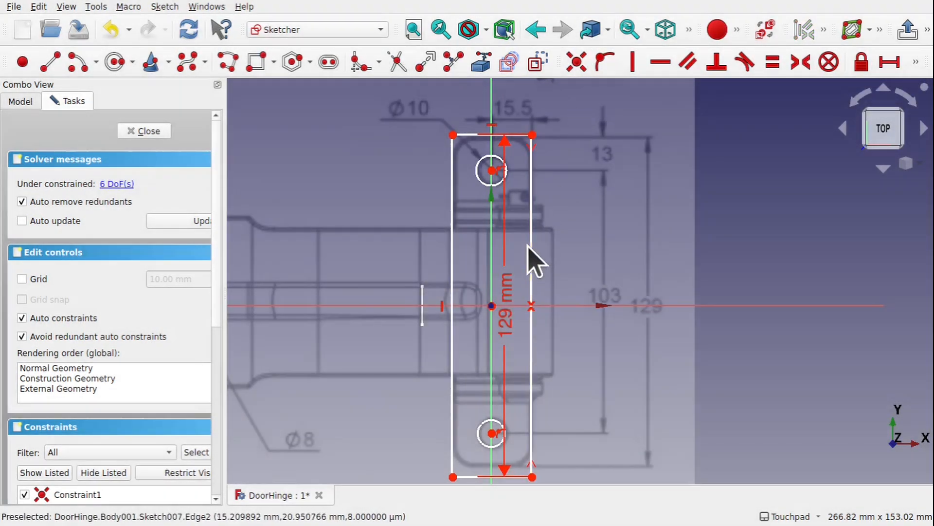
{"action": "left_click_drag", "start_coordinate": [507, 309], "coordinate": [584, 313]}
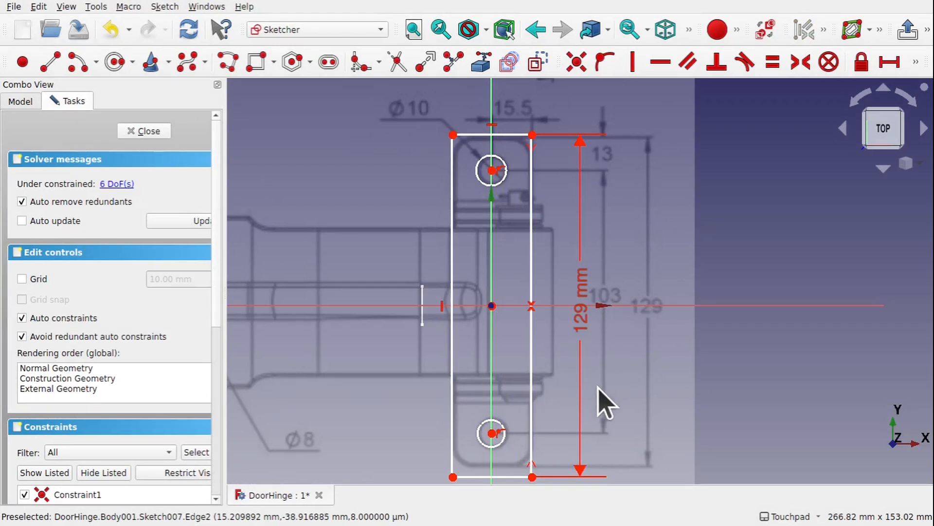
- Make the two hole centres symmetric about the origin and set the vertical distance between them to 103 mm
{"action": "left_click", "coordinate": [492, 433]}
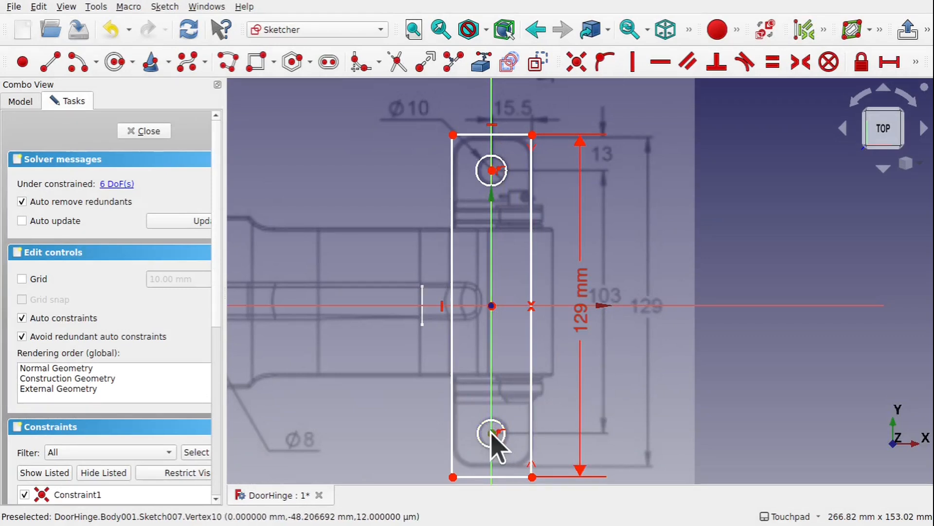
{"action": "left_click", "coordinate": [491, 170]}
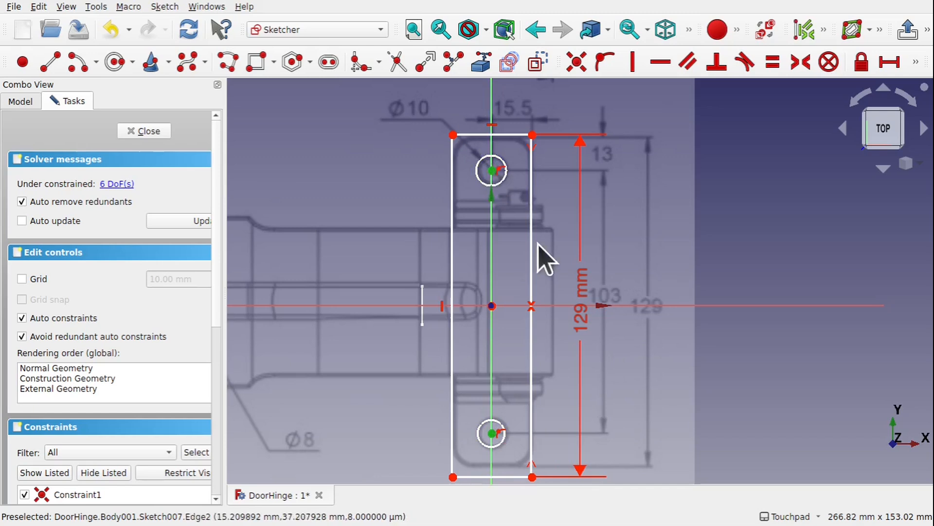
{"action": "left_click", "coordinate": [491, 305]}
{"action": "left_click", "coordinate": [801, 62]}
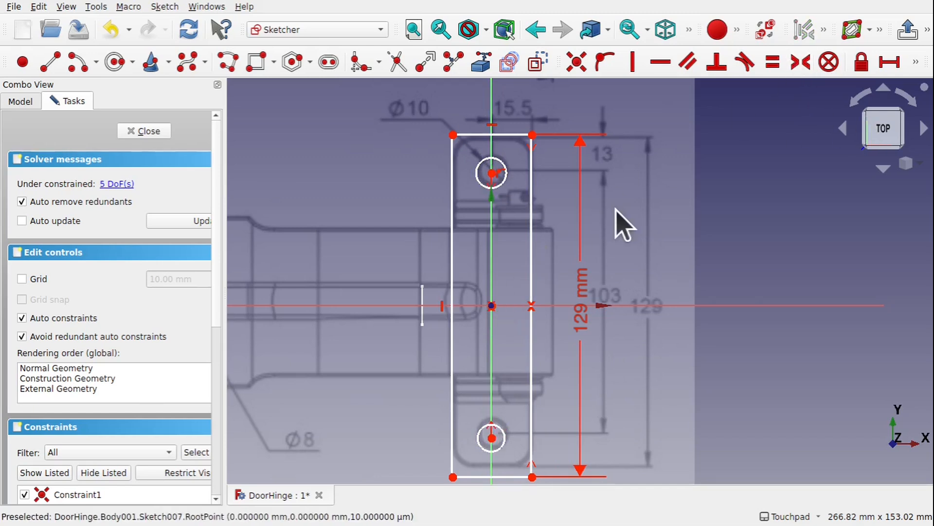
{"action": "left_click", "coordinate": [492, 173]}
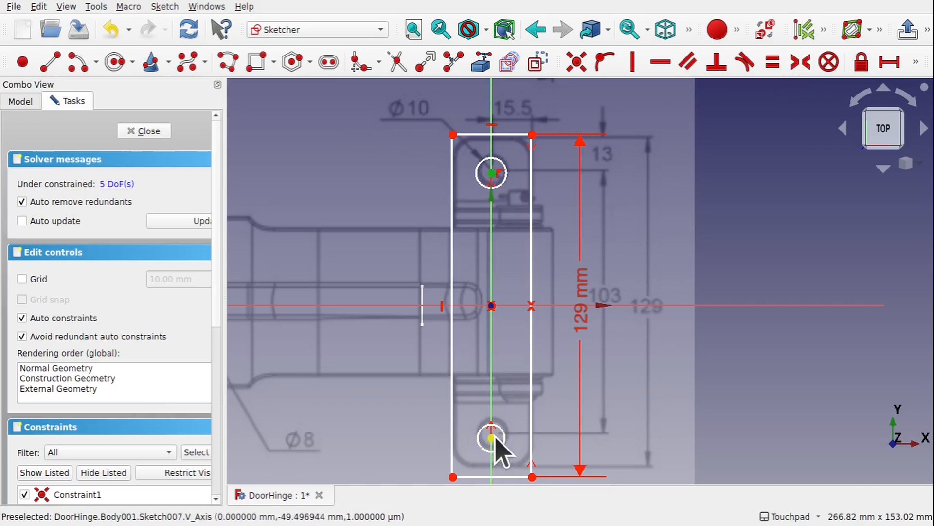
{"action": "left_click", "coordinate": [915, 61]}
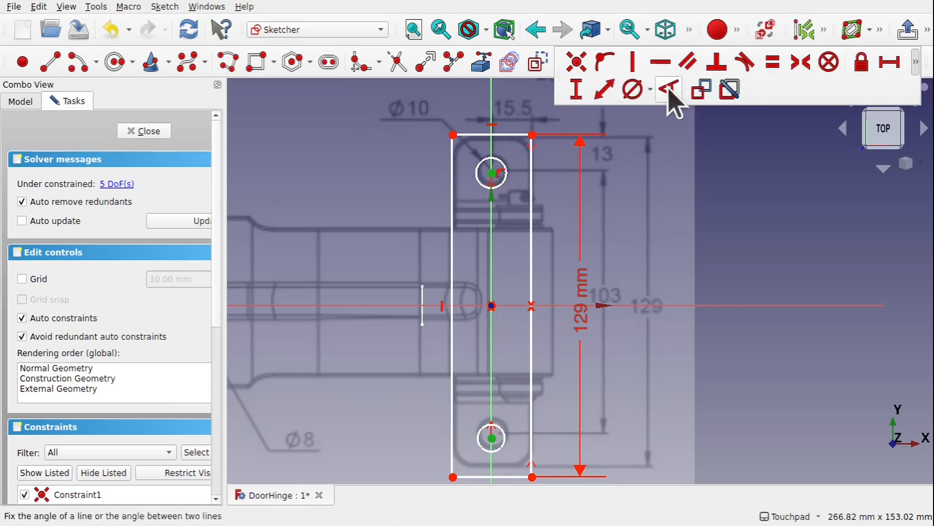
{"action": "left_click", "coordinate": [574, 90]}
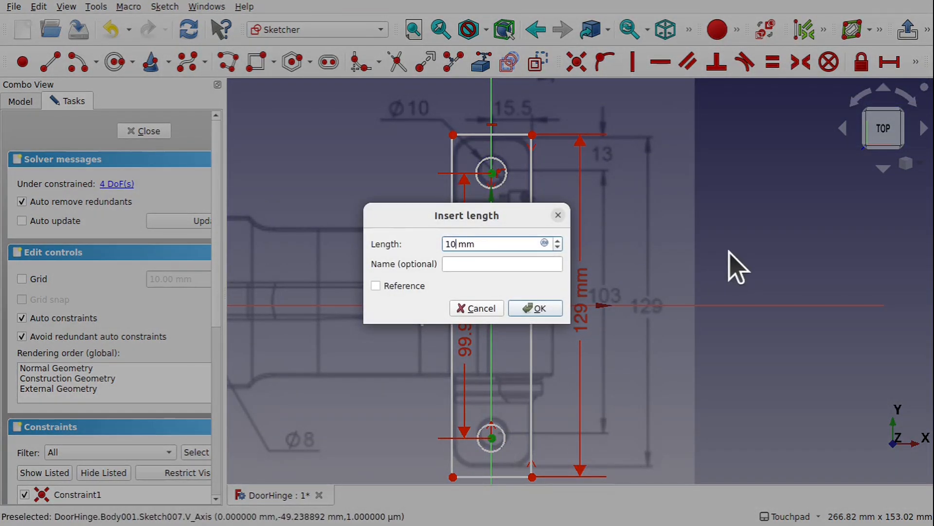
{"action": "key", "text": "Return"}
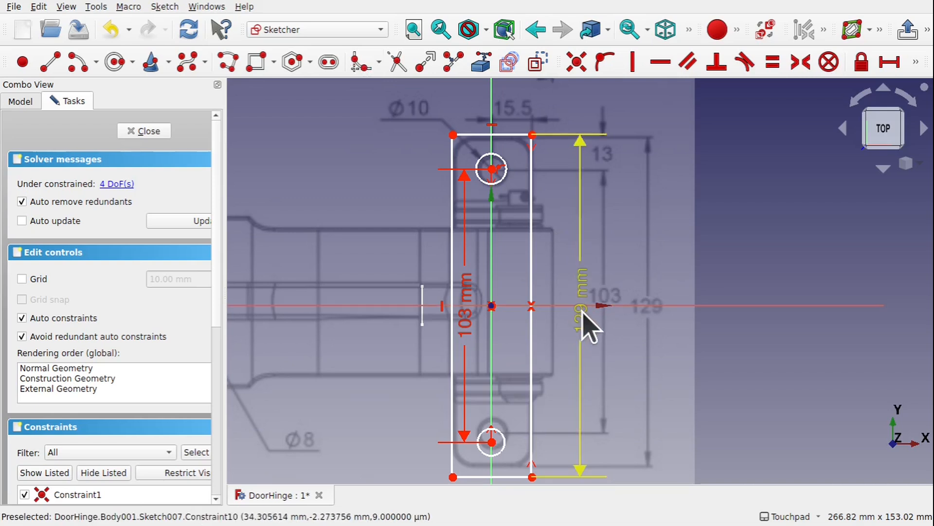
{"action": "mouse_move", "coordinate": [585, 308]}
{"action": "left_mouse_down"}
{"action": "mouse_move", "coordinate": [575, 331]}
{"action": "mouse_move", "coordinate": [583, 320]}
{"action": "left_mouse_up"}
{"action": "left_click", "coordinate": [357, 70]}
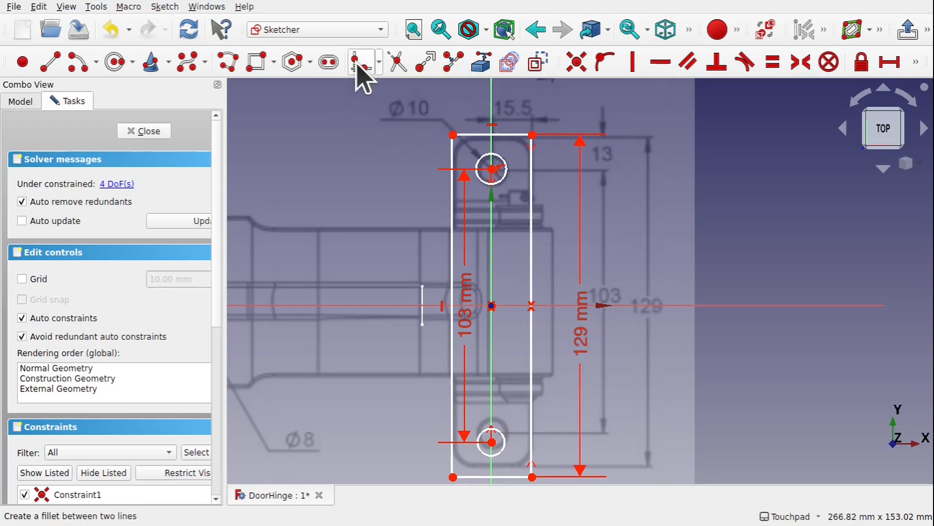
{"action": "left_click", "coordinate": [531, 157]}
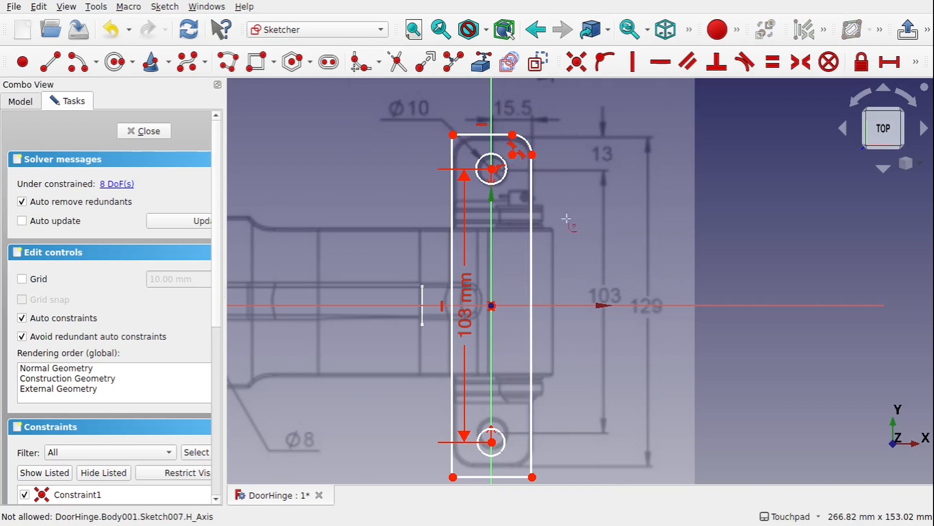
{"action": "key", "text": "ctrl+z"}
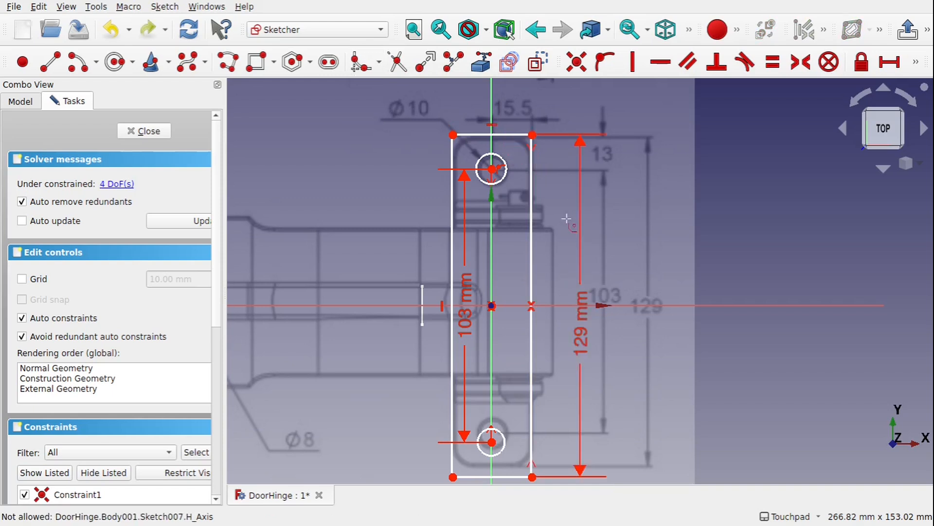
- Round all four corners of the rectangle with the constraint-preserving sketch fillet, roughly following the reference drawing
{"action": "left_click", "coordinate": [380, 62]}
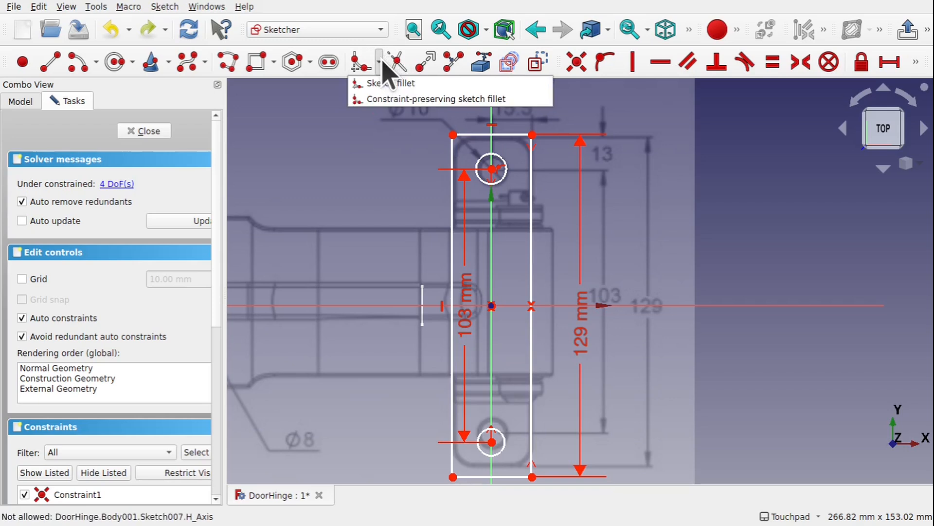
{"action": "left_click", "coordinate": [422, 99]}
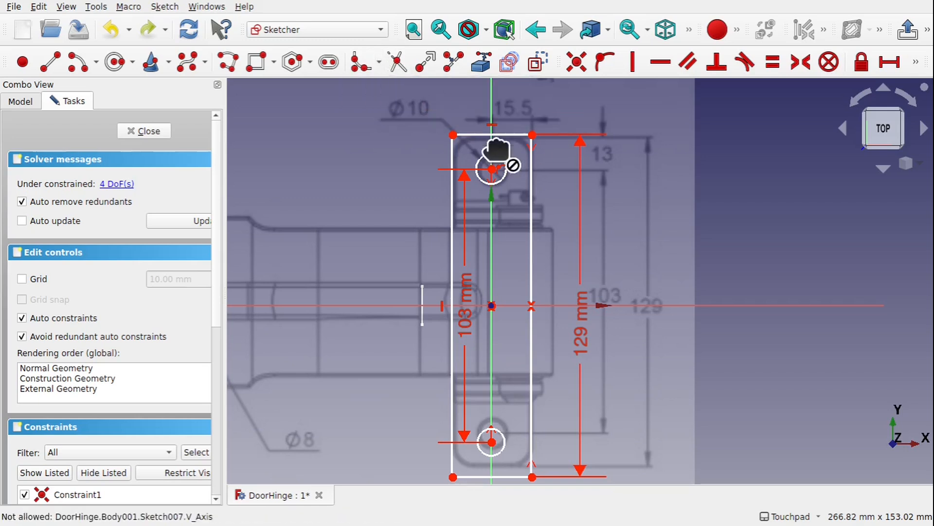
{"action": "left_click", "coordinate": [530, 171]}
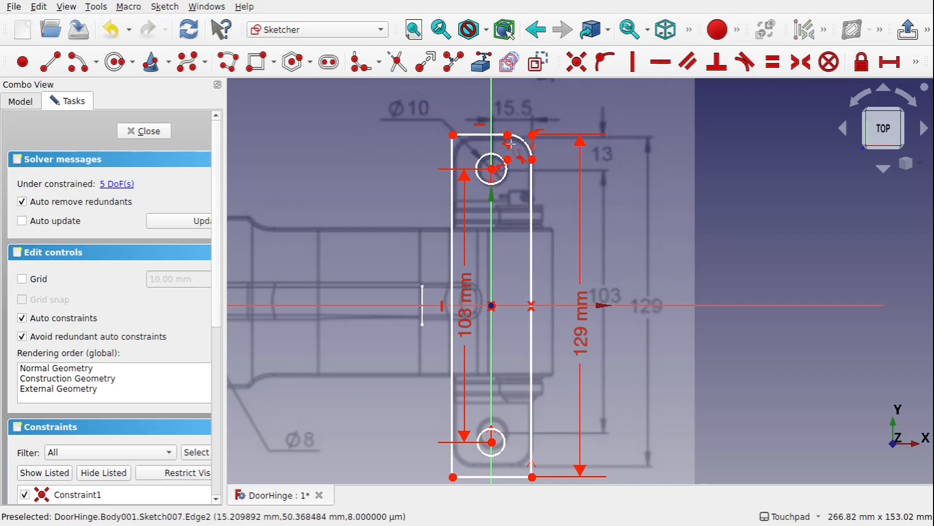
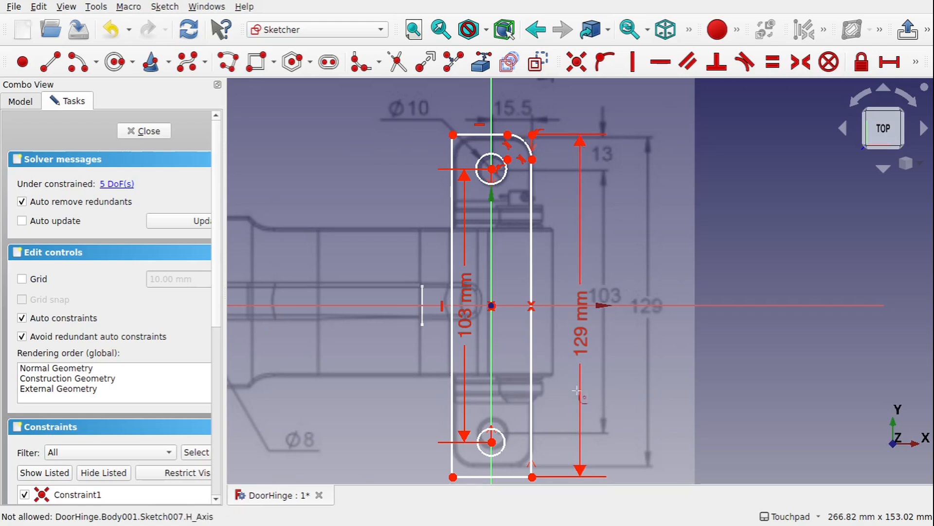
{"action": "left_click", "coordinate": [530, 453]}
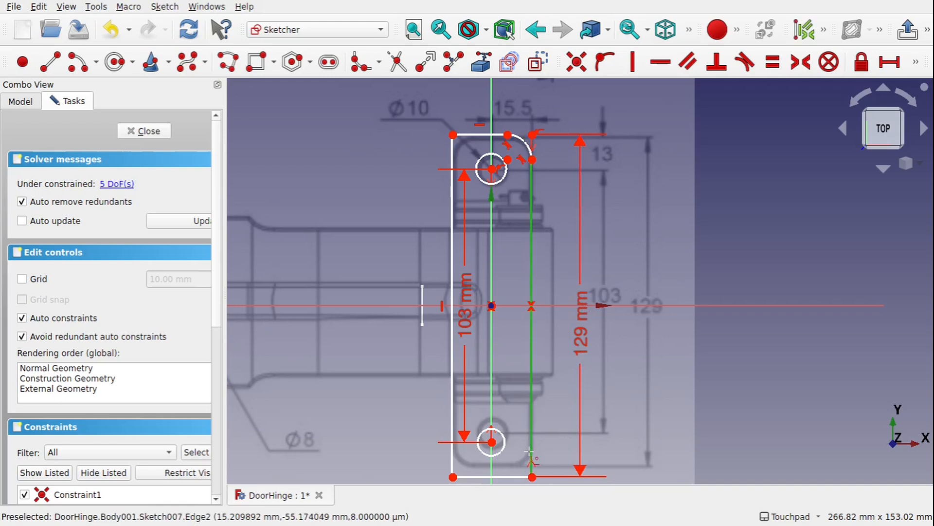
{"action": "left_click", "coordinate": [512, 476]}
{"action": "key", "text": "g"}
{"action": "key", "text": "f"}
{"action": "left_click", "coordinate": [466, 476]}
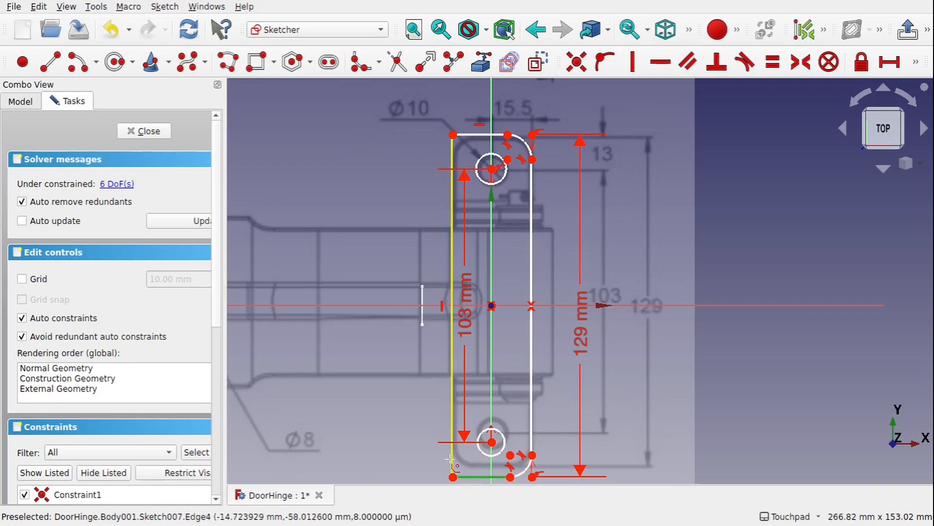
{"action": "left_click", "coordinate": [452, 458]}
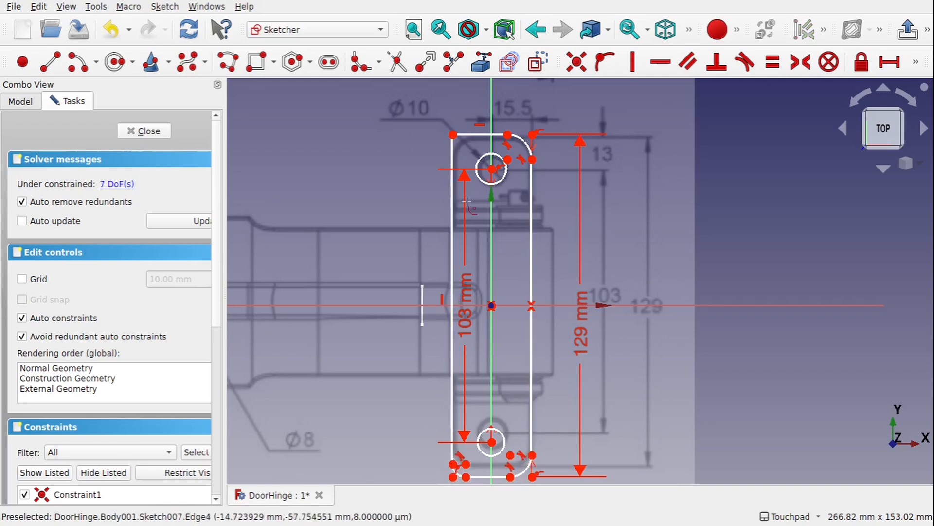
{"action": "left_click", "coordinate": [449, 157]}
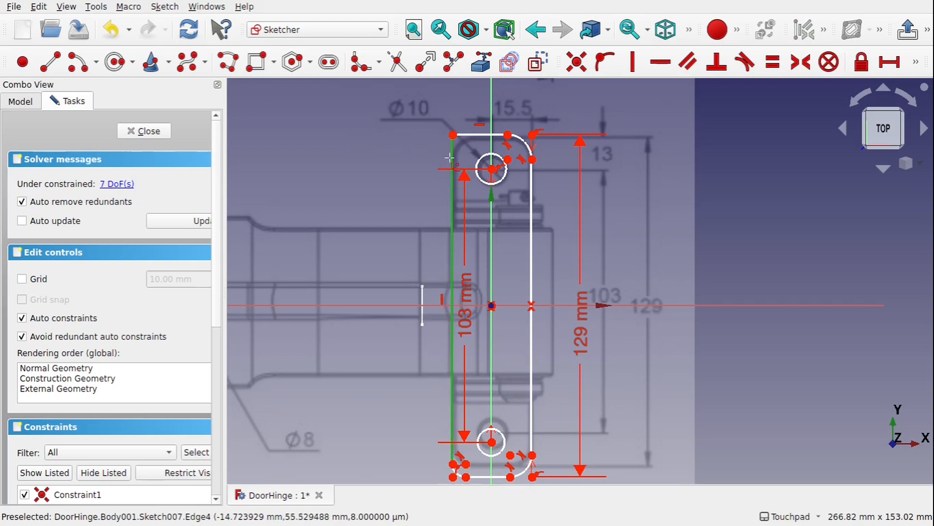
{"action": "left_click", "coordinate": [478, 135]}
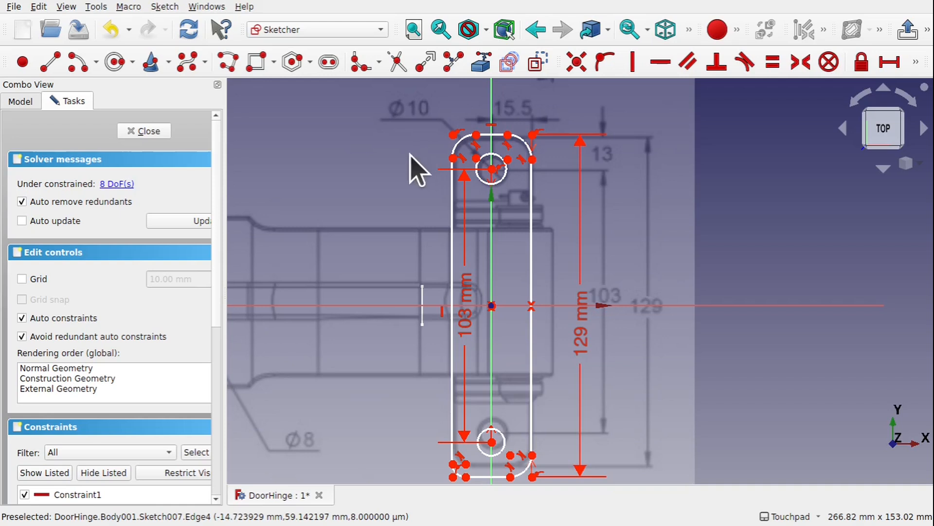
- Constrain the radius of the bracket outline's upper-left corner arc to 9 mm
{"action": "left_click", "coordinate": [457, 149]}
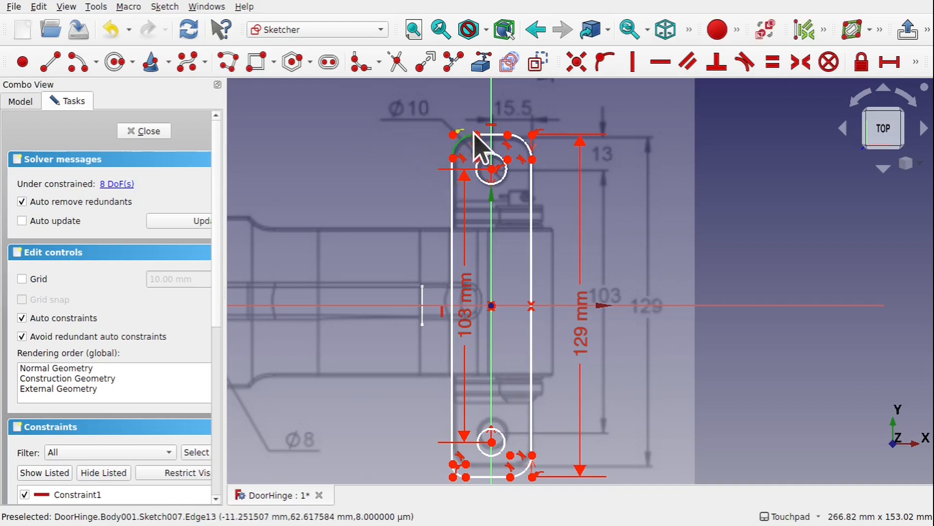
{"action": "left_click", "coordinate": [916, 62]}
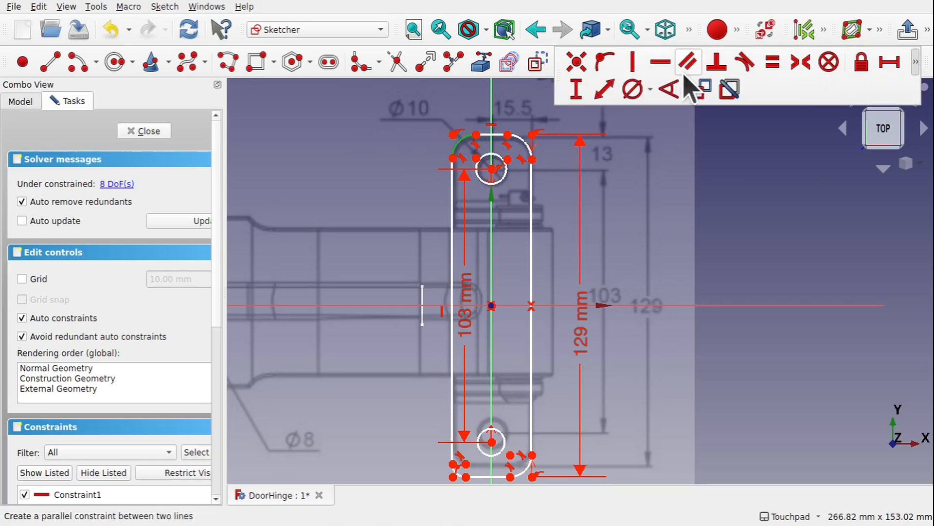
{"action": "left_click", "coordinate": [650, 89]}
{"action": "left_click", "coordinate": [666, 111]}
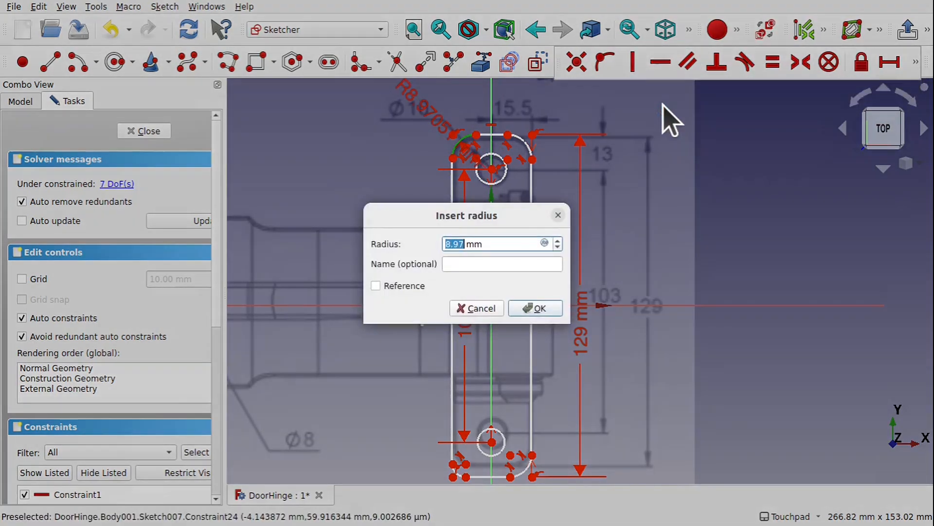
{"action": "key", "text": "Return"}
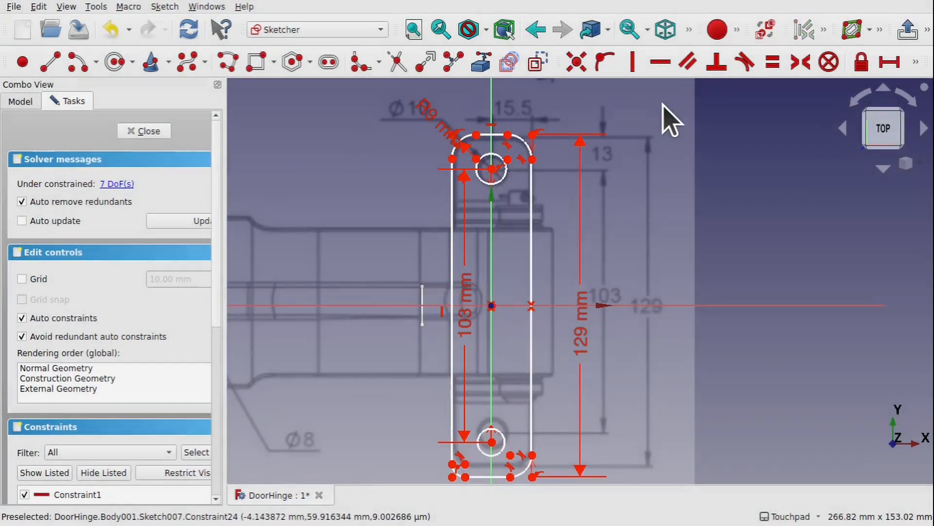
- Select the rounded corner arcs of the bracket outline together, starting with the two at its upper end
{"action": "scroll", "coordinate": [458, 166], "scroll_direction": "up", "scroll_amount": 2}
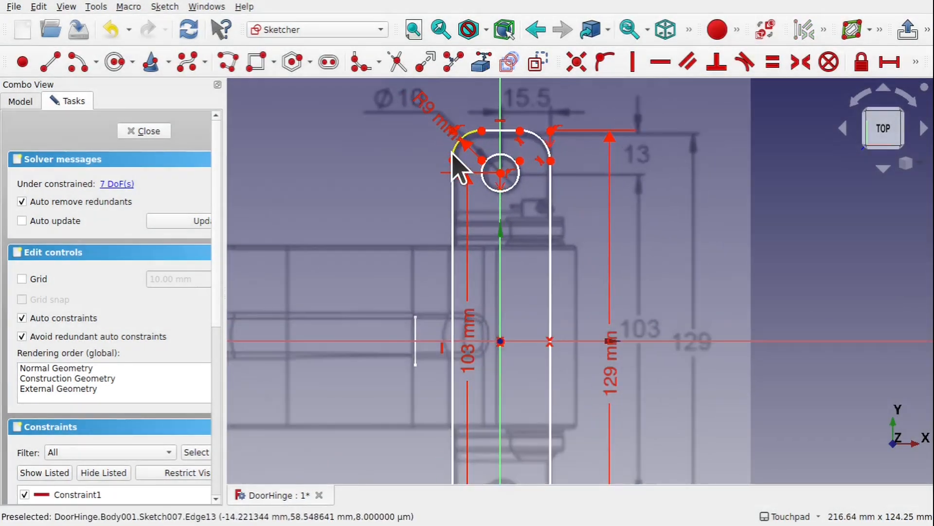
{"action": "left_click", "coordinate": [454, 154]}
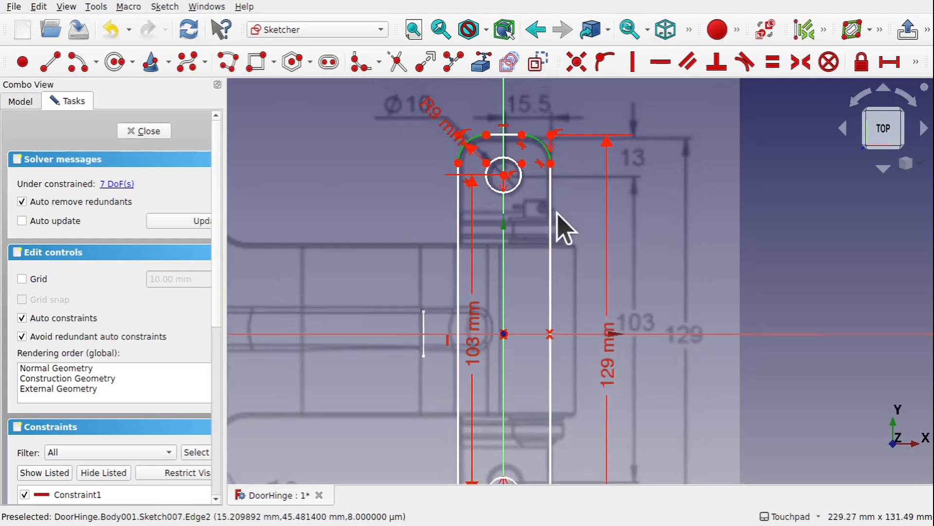
{"action": "scroll", "coordinate": [563, 225], "scroll_direction": "down", "scroll_amount": 4}
{"action": "scroll", "coordinate": [532, 274], "scroll_direction": "up", "scroll_amount": 5}
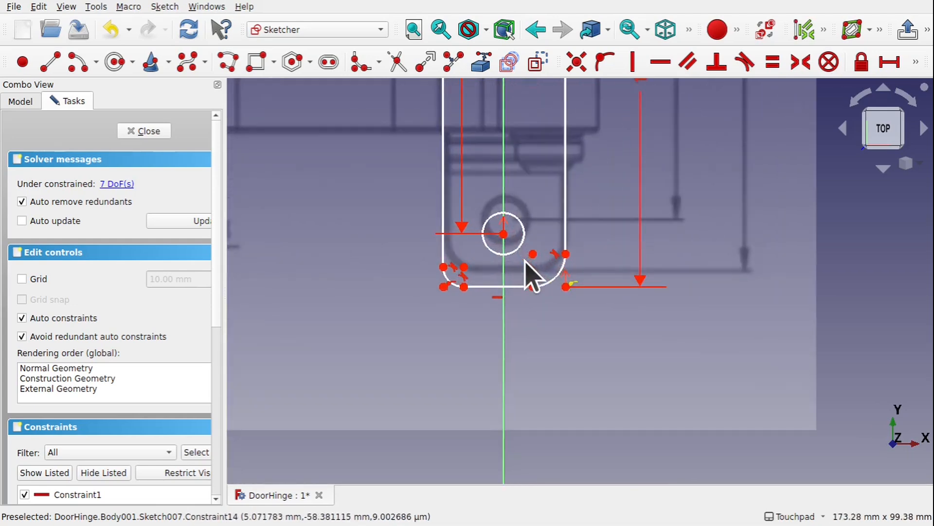
- Constrain the plate outline's four rounded corner arcs to equal radius
{"action": "left_click", "coordinate": [553, 285]}
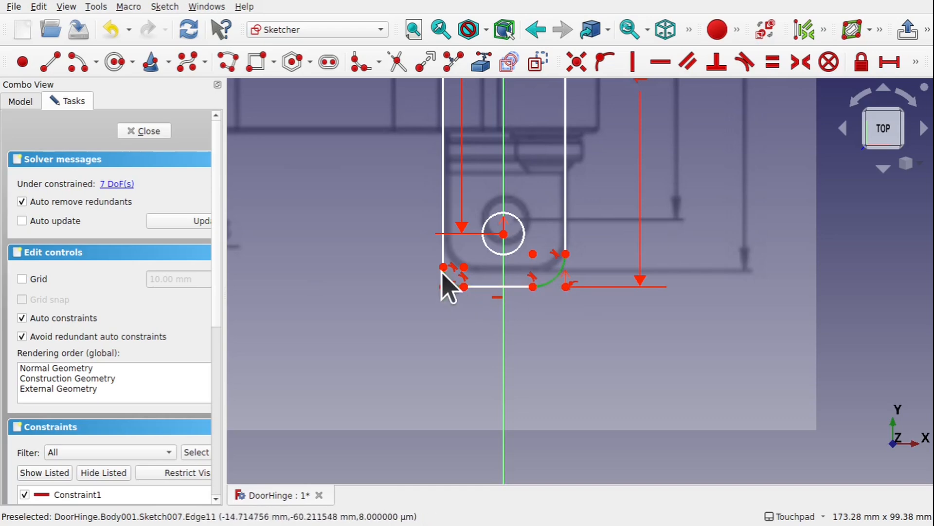
{"action": "left_click", "coordinate": [771, 63]}
{"action": "scroll", "coordinate": [584, 278], "scroll_direction": "down", "scroll_amount": 3}
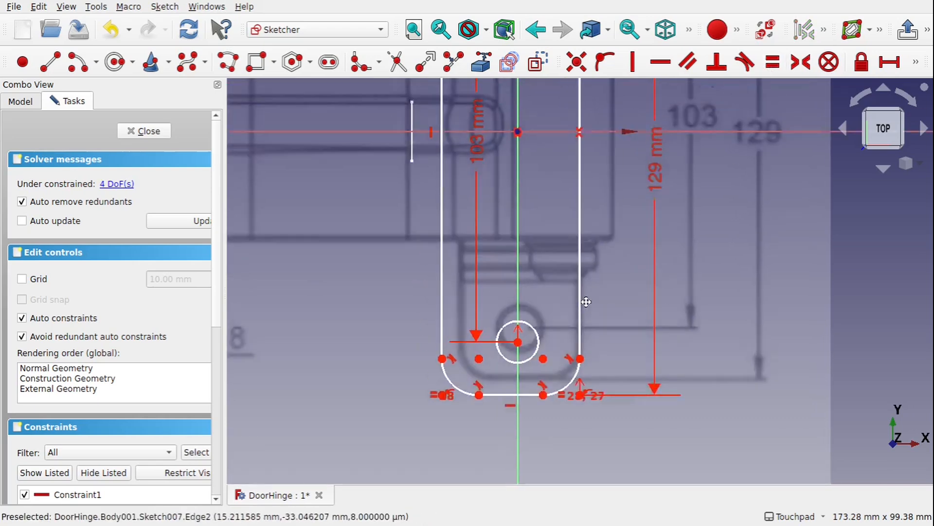
- Make the lower endpoints of the two upper corner arcs symmetric about the vertical axis
{"action": "scroll", "coordinate": [598, 249], "scroll_direction": "down", "scroll_amount": 1}
{"action": "middle_click_drag", "start_coordinate": [598, 249], "coordinate": [562, 355]}
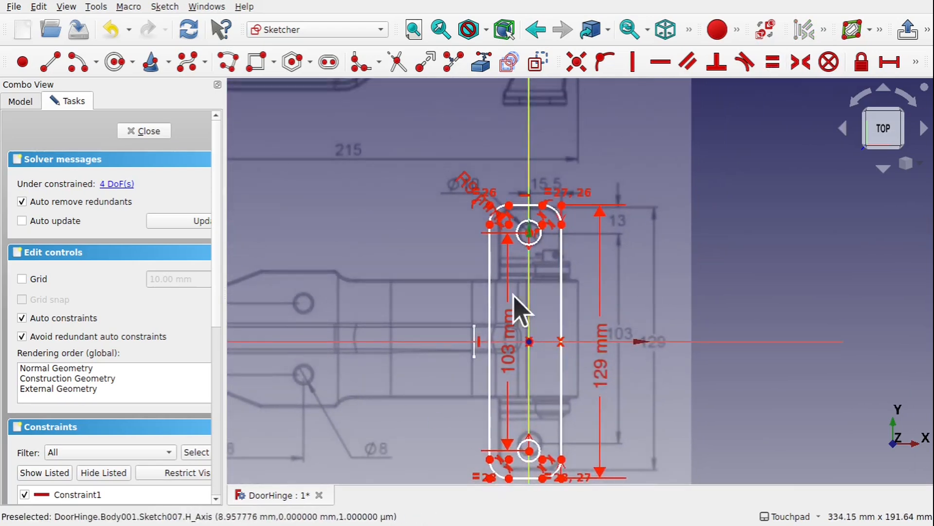
{"action": "scroll", "coordinate": [518, 207], "scroll_direction": "up", "scroll_amount": 6}
{"action": "scroll", "coordinate": [519, 208], "scroll_direction": "up", "scroll_amount": 2}
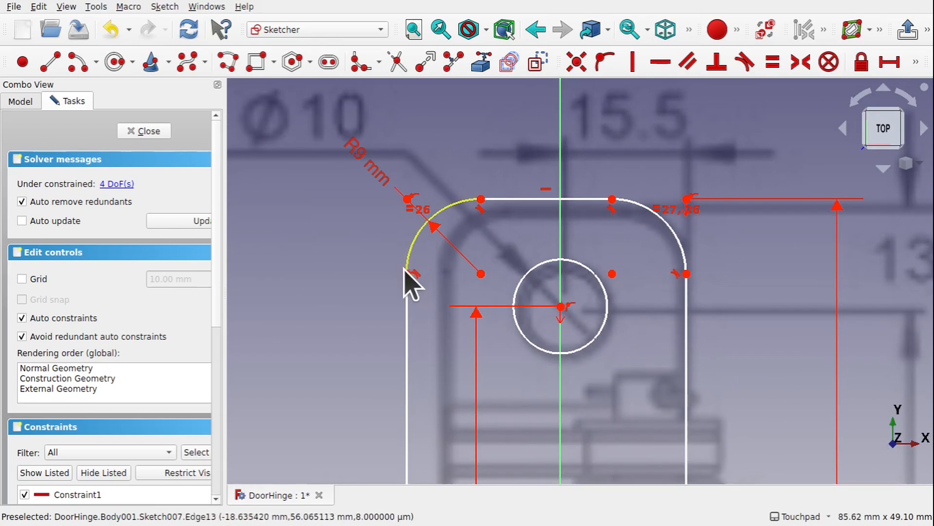
{"action": "mouse_move", "coordinate": [404, 268]}
{"action": "left_mouse_down"}
{"action": "mouse_move", "coordinate": [335, 268]}
{"action": "mouse_move", "coordinate": [402, 271]}
{"action": "left_mouse_up"}
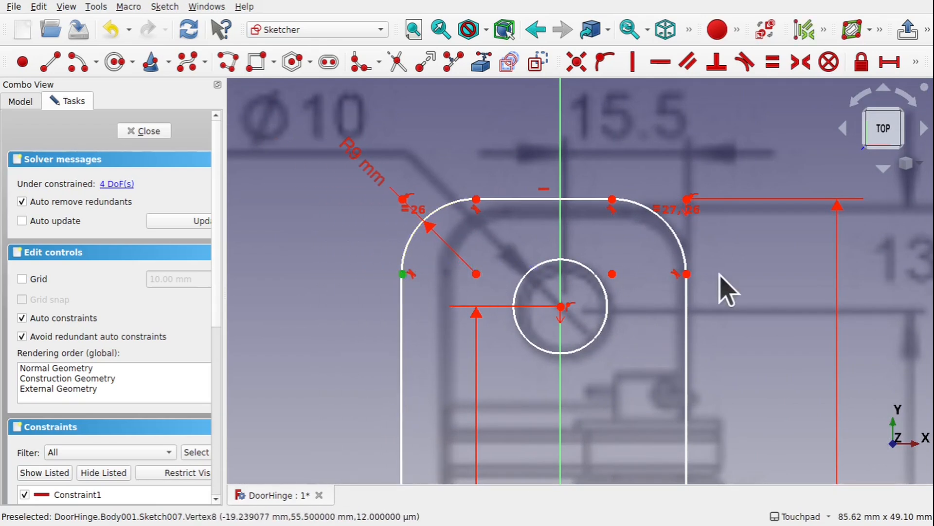
{"action": "left_click", "coordinate": [686, 274]}
{"action": "left_click", "coordinate": [561, 245]}
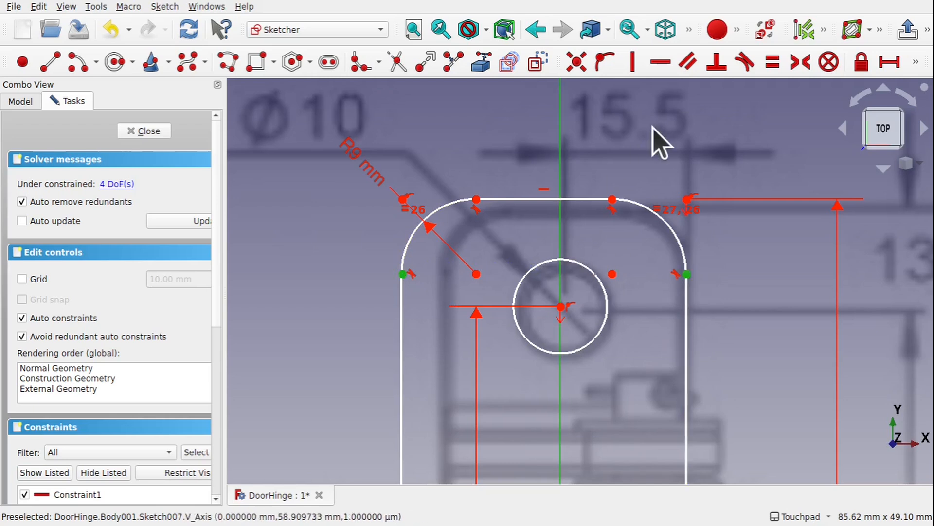
{"action": "left_click", "coordinate": [801, 62]}
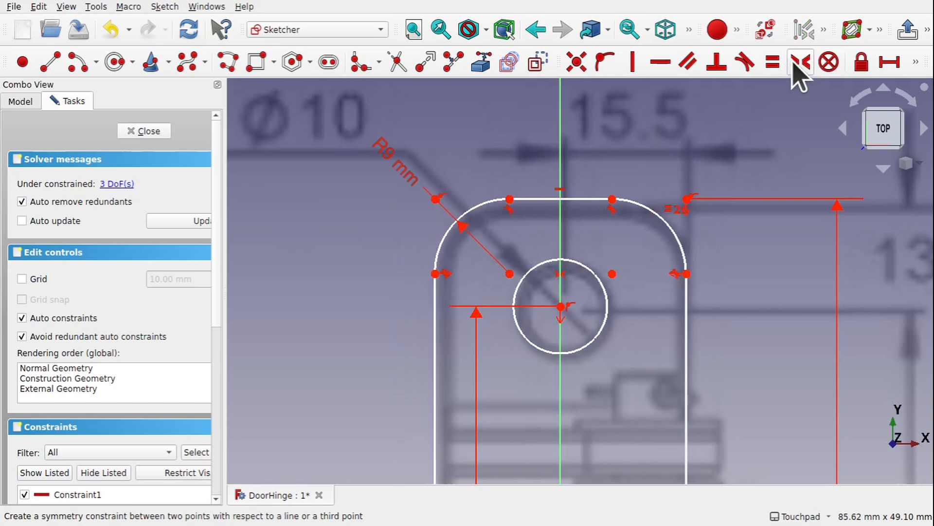
- Set the horizontal distance between the upper hole's centre and the outline's right edge to 15.5 mm
{"action": "left_click_drag", "start_coordinate": [687, 274], "coordinate": [690, 276]}
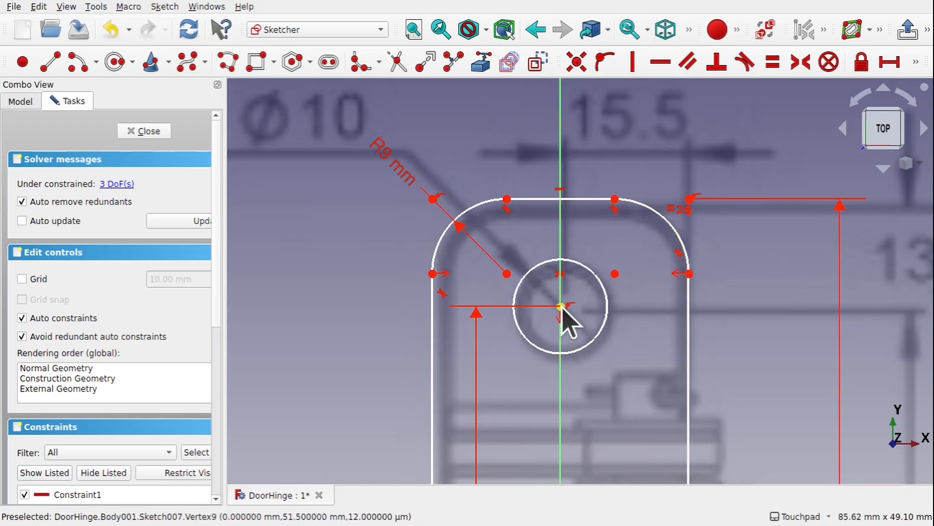
{"action": "left_click", "coordinate": [689, 274]}
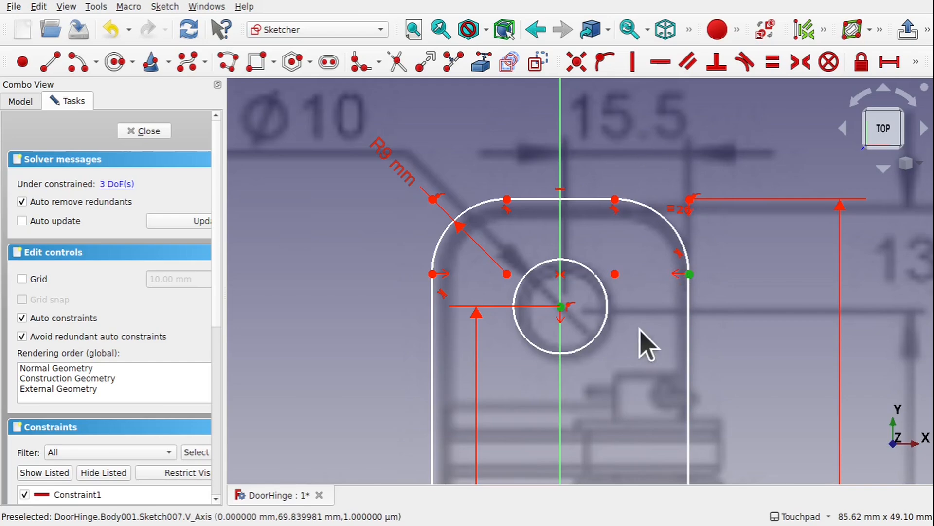
{"action": "left_click", "coordinate": [890, 62]}
{"action": "type", "text": "15.5"}
{"action": "key", "text": "Return"}
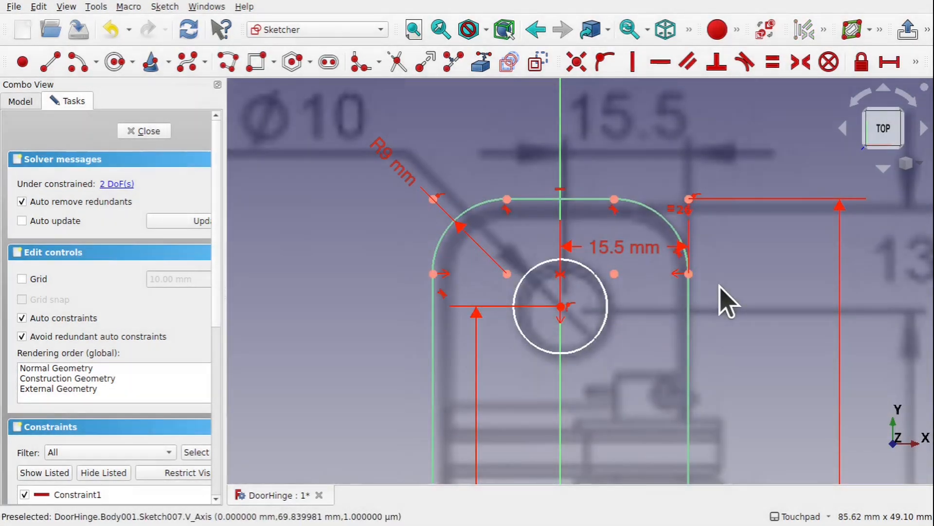
- Constrain the upper hole's diameter to 10 mm
{"action": "scroll", "coordinate": [636, 302], "scroll_direction": "down", "scroll_amount": 3}
{"action": "scroll", "coordinate": [630, 291], "scroll_direction": "down", "scroll_amount": 5}
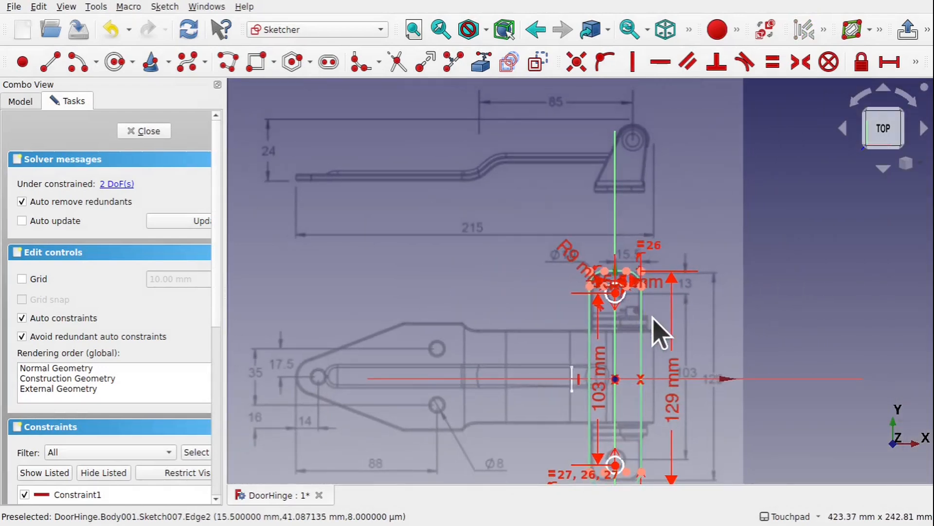
{"action": "scroll", "coordinate": [626, 302], "scroll_direction": "up", "scroll_amount": 10}
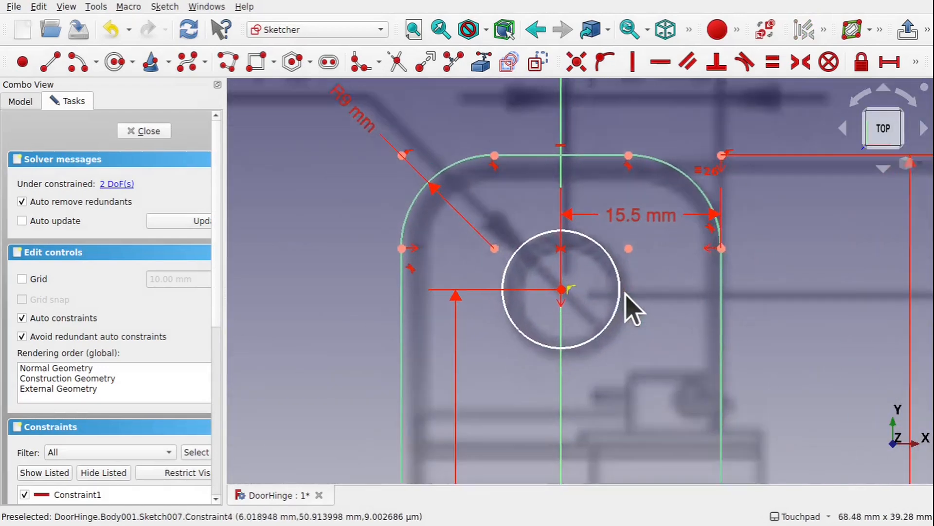
{"action": "left_click", "coordinate": [602, 330]}
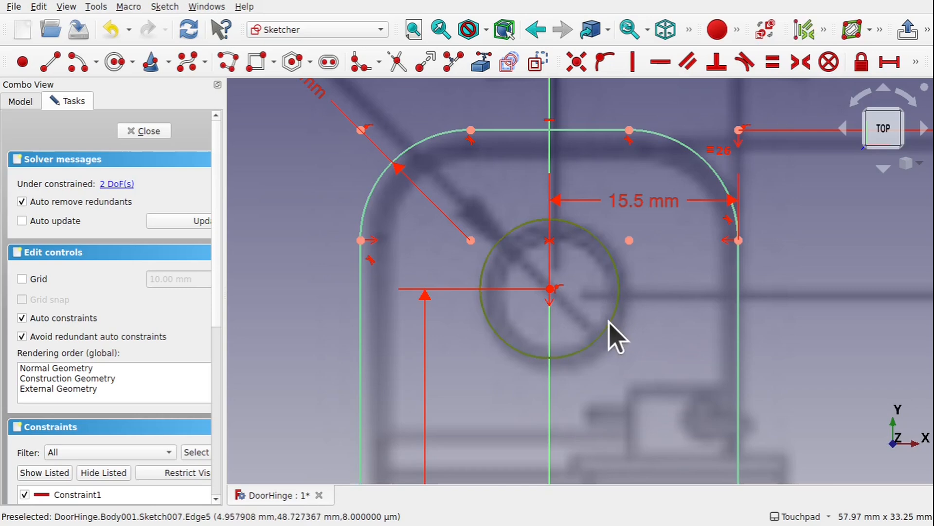
{"action": "scroll", "coordinate": [578, 293], "scroll_direction": "down", "scroll_amount": 1}
{"action": "scroll", "coordinate": [577, 290], "scroll_direction": "down", "scroll_amount": 5}
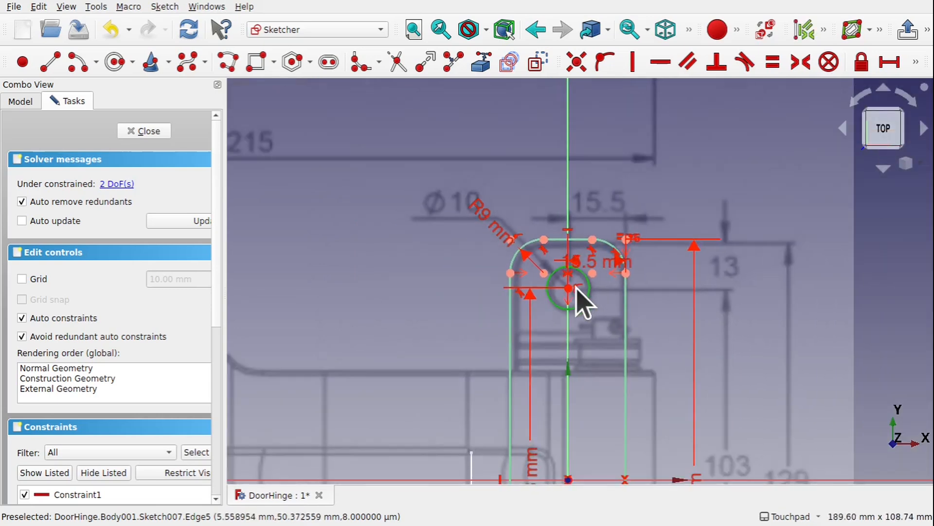
{"action": "left_click", "coordinate": [915, 64]}
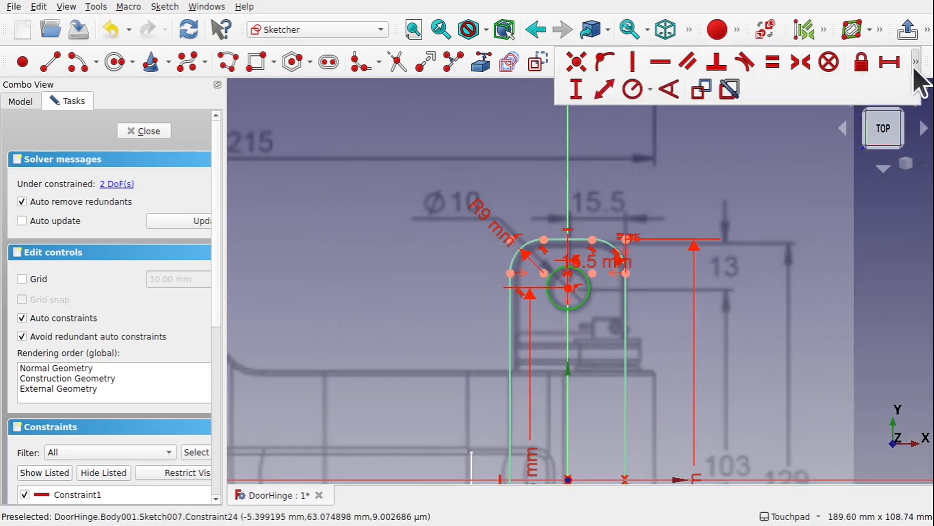
{"action": "left_click", "coordinate": [650, 90]}
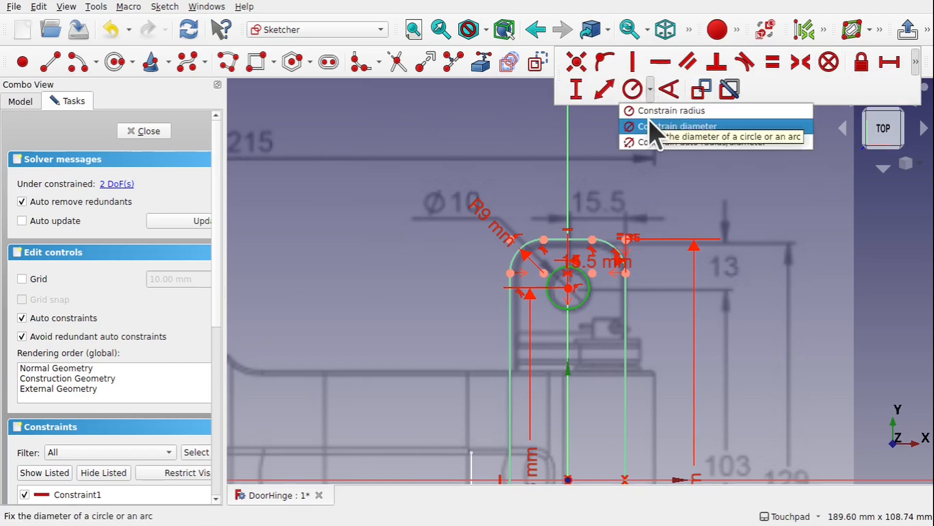
{"action": "left_click", "coordinate": [652, 127]}
{"action": "key", "text": "Return"}
- Constrain the lower hole to be equal in size to the upper hole
{"action": "scroll", "coordinate": [590, 291], "scroll_direction": "down", "scroll_amount": 2}
{"action": "scroll", "coordinate": [586, 279], "scroll_direction": "down", "scroll_amount": 1}
{"action": "mouse_move", "coordinate": [617, 344]}
{"action": "middle_mouse_down", "text": "shift"}
{"action": "mouse_move", "coordinate": [607, 211]}
{"action": "mouse_move", "coordinate": [599, 221]}
{"action": "middle_mouse_up", "text": "shift"}
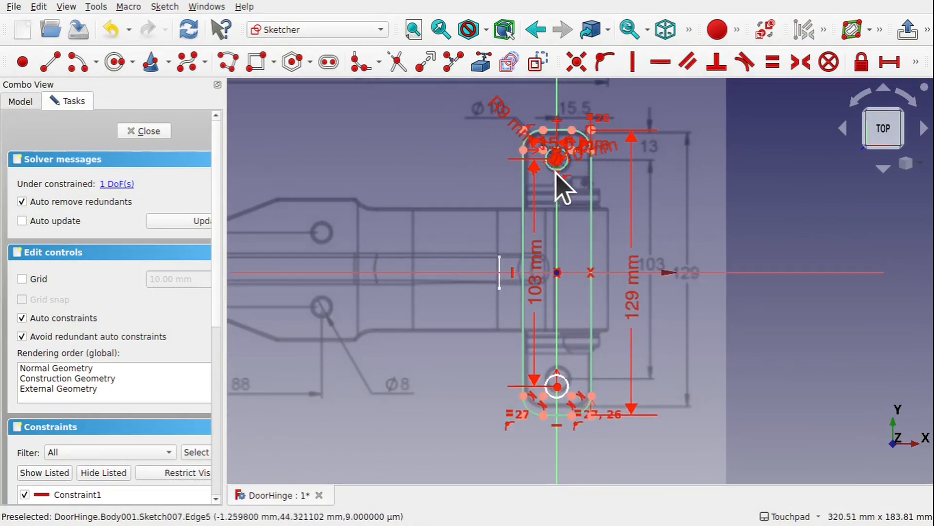
{"action": "left_click", "coordinate": [567, 382]}
{"action": "left_click", "coordinate": [776, 62]}
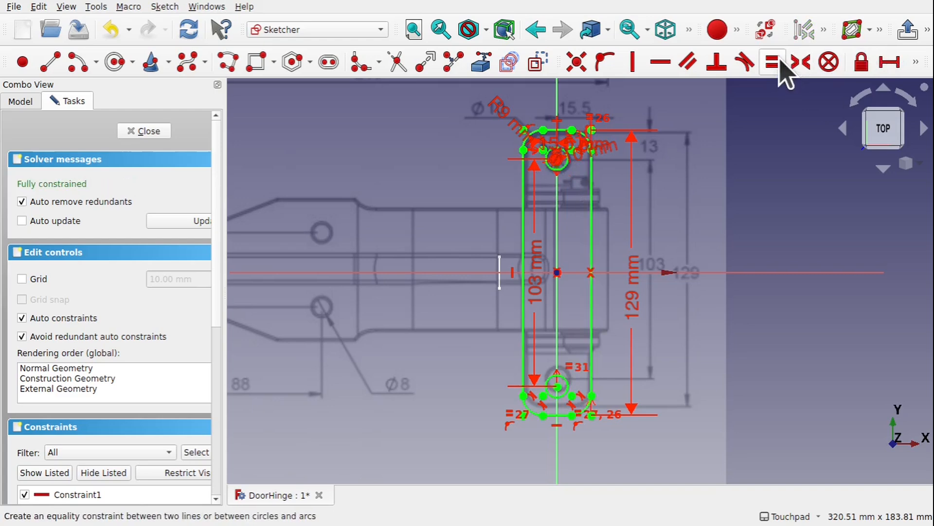
- Move the 103 mm hole-spacing dimension outside the plate outline on its left and close the sketch
{"action": "scroll", "coordinate": [553, 335], "scroll_direction": "up", "scroll_amount": 2}
{"action": "scroll", "coordinate": [551, 335], "scroll_direction": "down", "scroll_amount": 2}
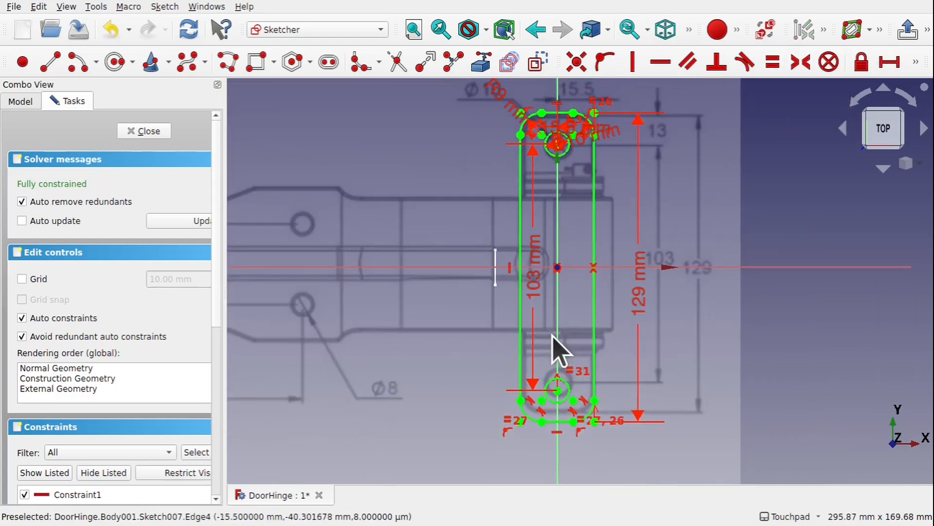
{"action": "left_click_drag", "start_coordinate": [536, 295], "coordinate": [497, 297]}
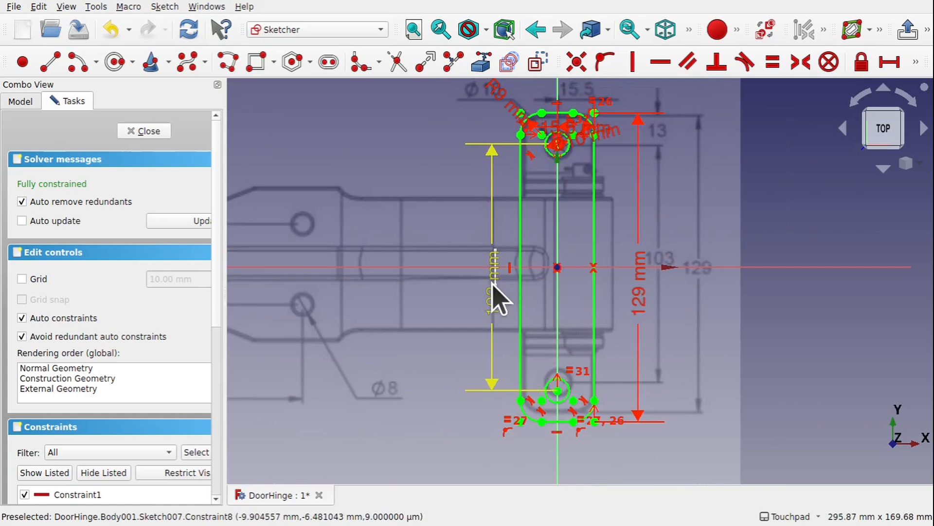
{"action": "left_click", "coordinate": [130, 130]}
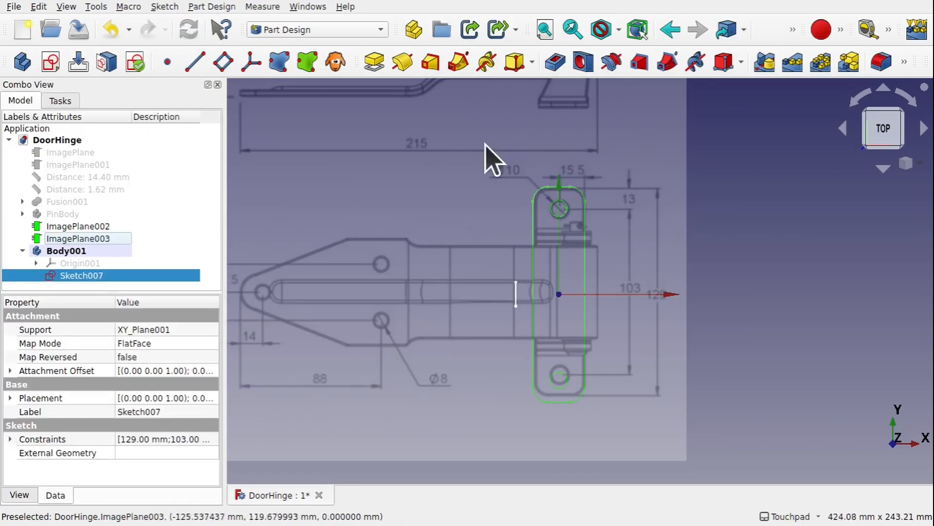
- Shift ImagePlane002 to an x position of -80.60 mm so its side-view bracket base lines up with the plate sketch
{"action": "mouse_move", "coordinate": [572, 307]}
{"action": "left_mouse_down", "text": "shift"}
{"action": "mouse_move", "coordinate": [556, 204]}
{"action": "mouse_move", "coordinate": [577, 299]}
{"action": "mouse_move", "coordinate": [569, 188]}
{"action": "left_mouse_up", "text": "shift"}
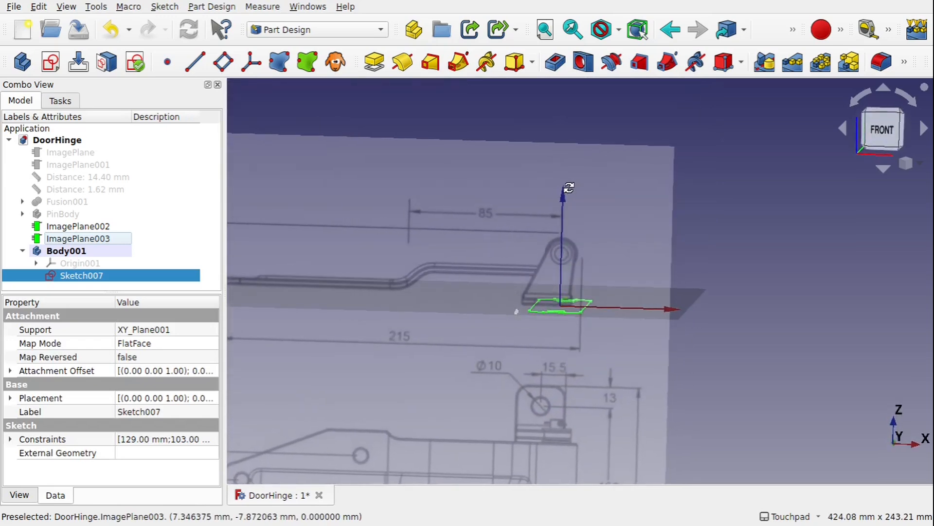
{"action": "mouse_move", "coordinate": [590, 323]}
{"action": "left_mouse_down", "text": "shift"}
{"action": "mouse_move", "coordinate": [599, 313]}
{"action": "mouse_move", "coordinate": [604, 324]}
{"action": "mouse_move", "coordinate": [597, 312]}
{"action": "left_mouse_up", "text": "shift"}
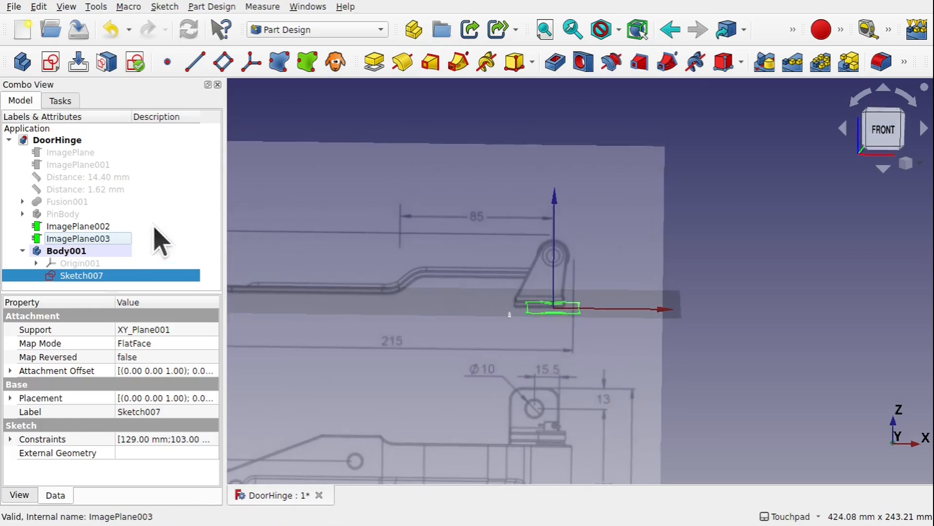
{"action": "left_click", "coordinate": [110, 239]}
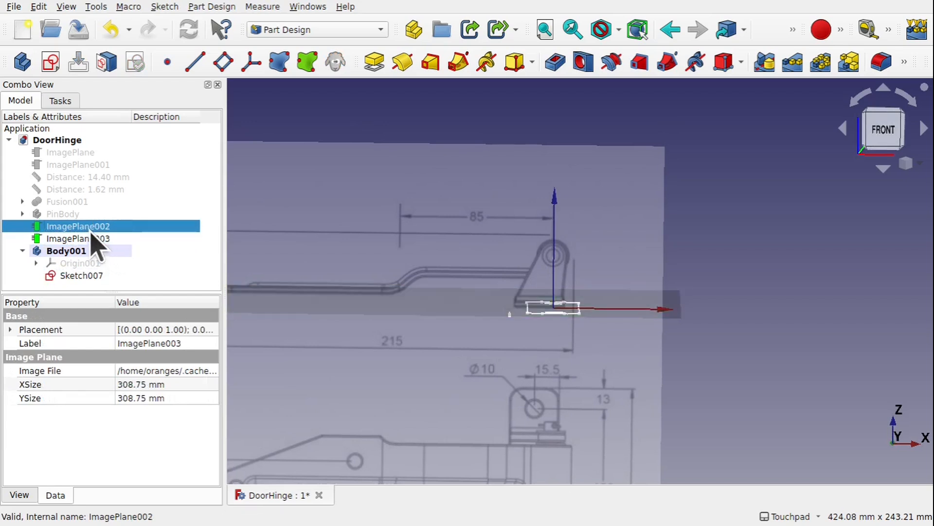
{"action": "left_click", "coordinate": [91, 232]}
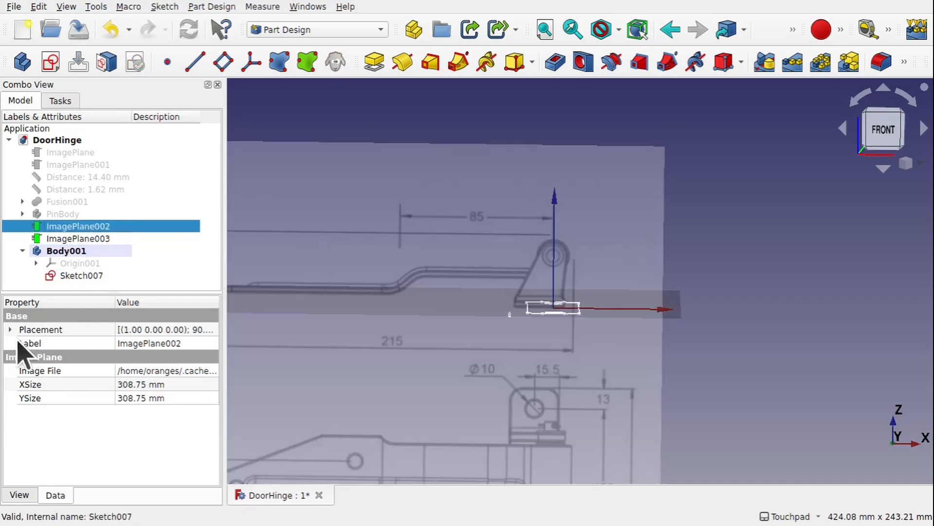
{"action": "left_click", "coordinate": [8, 329]}
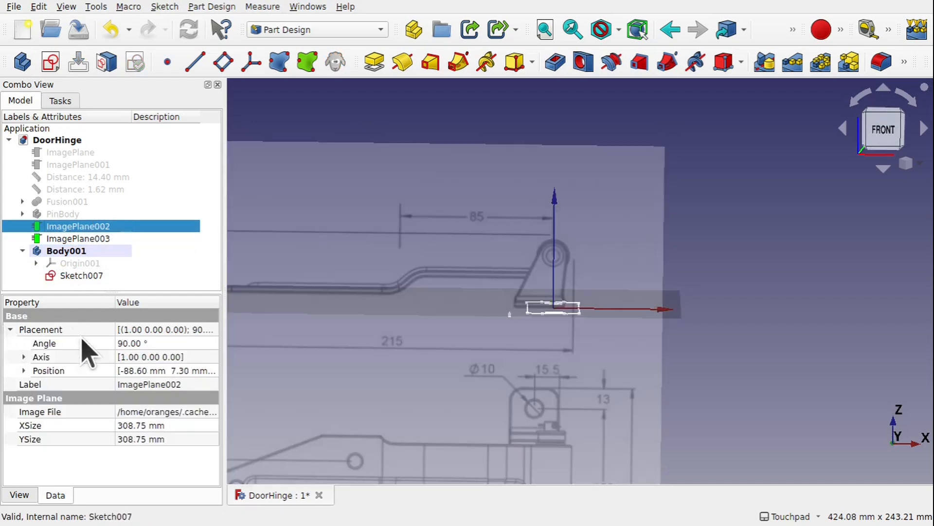
{"action": "left_click", "coordinate": [24, 371]}
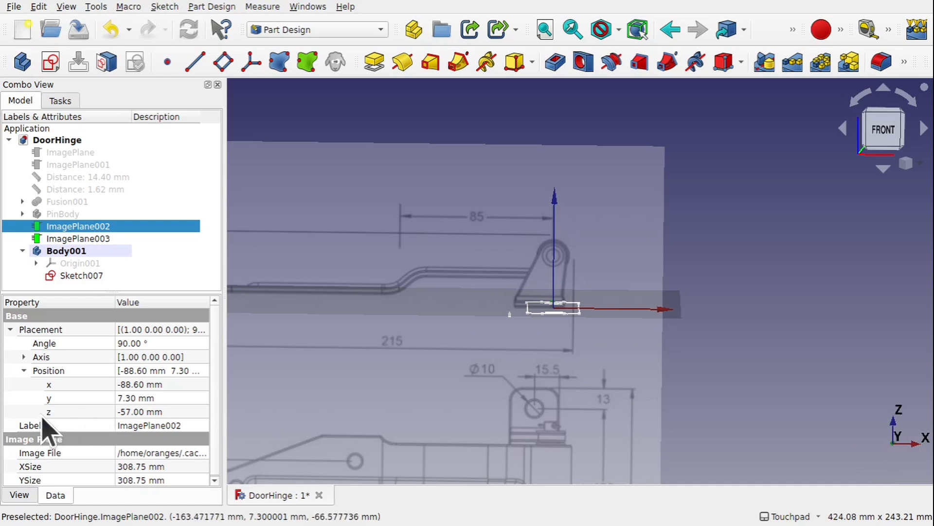
{"action": "left_click", "coordinate": [181, 384]}
{"action": "scroll", "coordinate": [181, 384], "scroll_direction": "up", "scroll_amount": 2}
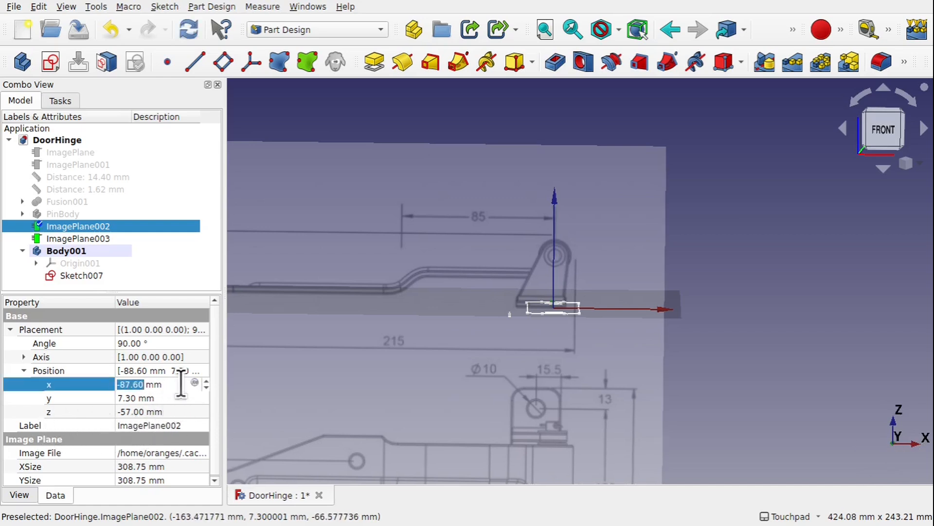
{"action": "scroll", "coordinate": [181, 382], "scroll_direction": "up", "scroll_amount": 5}
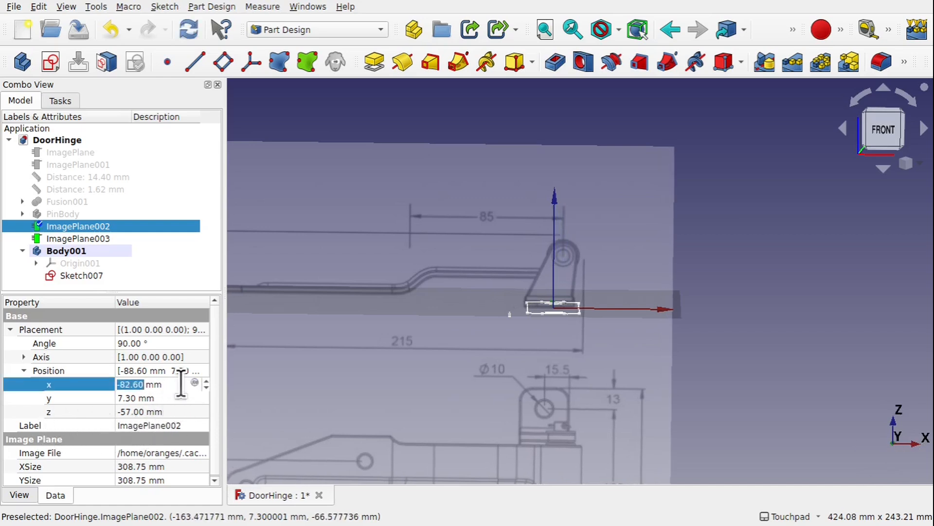
{"action": "left_click", "coordinate": [881, 142]}
{"action": "scroll", "coordinate": [579, 340], "scroll_direction": "up", "scroll_amount": 5}
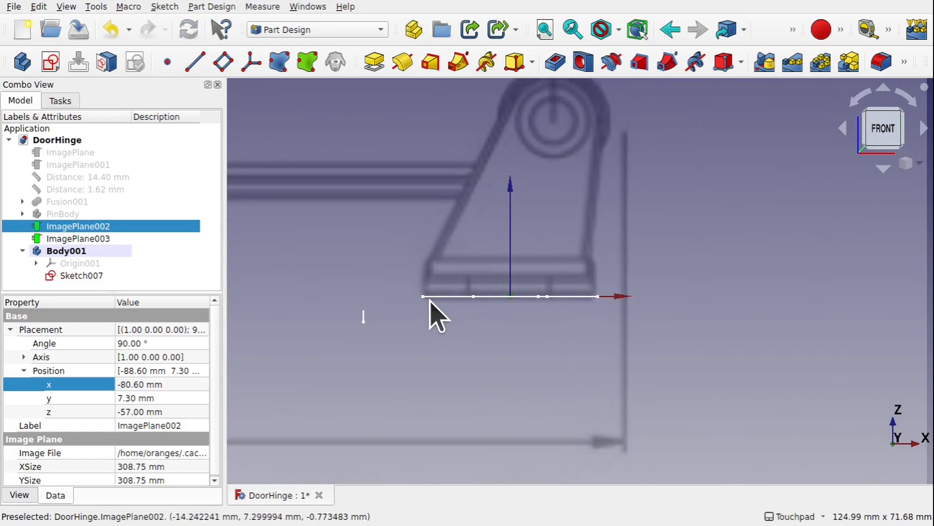
- Pad the base-plate sketch along its normal with a first length of 4 mm
{"action": "left_click", "coordinate": [494, 297]}
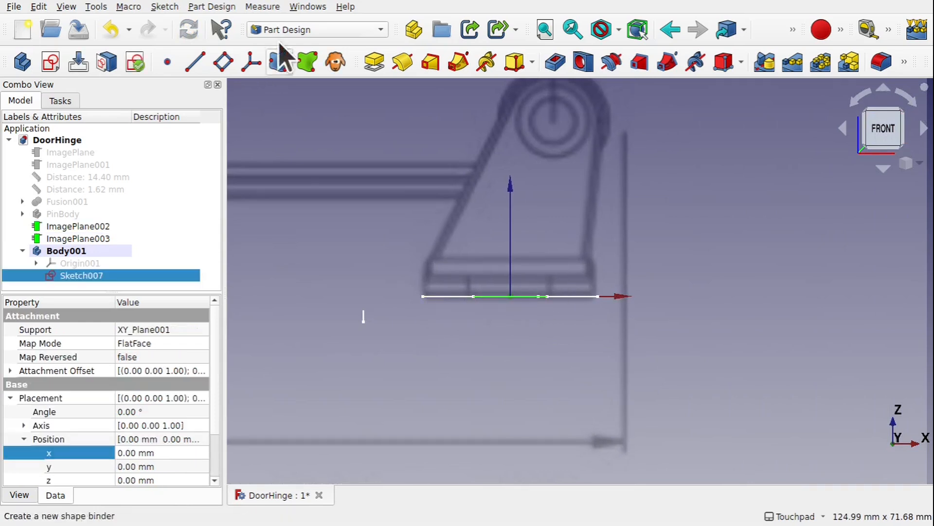
{"action": "left_click", "coordinate": [375, 62]}
{"action": "middle_click_drag", "start_coordinate": [569, 227], "coordinate": [543, 231]}
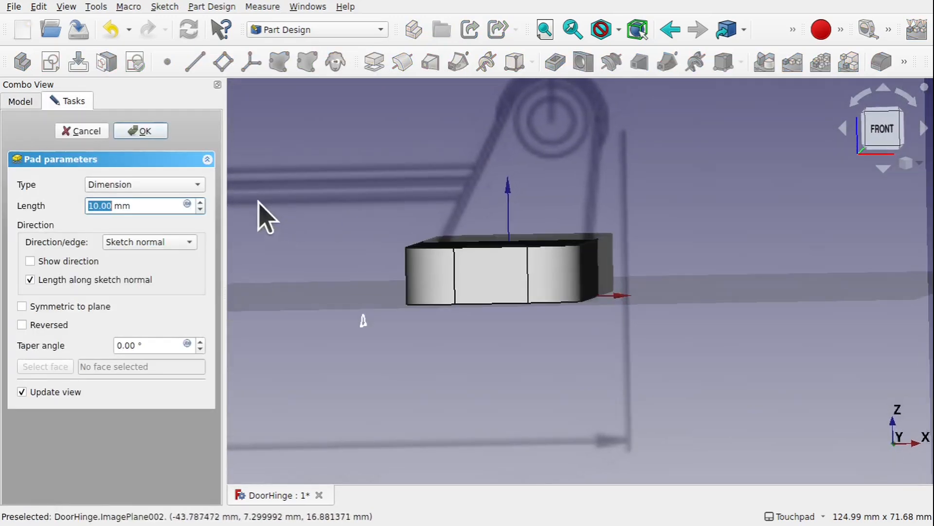
{"action": "left_click", "coordinate": [201, 210]}
{"action": "left_click", "coordinate": [200, 210]}
{"action": "left_click", "coordinate": [201, 210]}
{"action": "left_click", "coordinate": [200, 210]}
{"action": "left_click", "coordinate": [201, 210]}
{"action": "left_click", "coordinate": [201, 210]}
{"action": "middle_click_drag", "start_coordinate": [546, 217], "coordinate": [528, 250]}
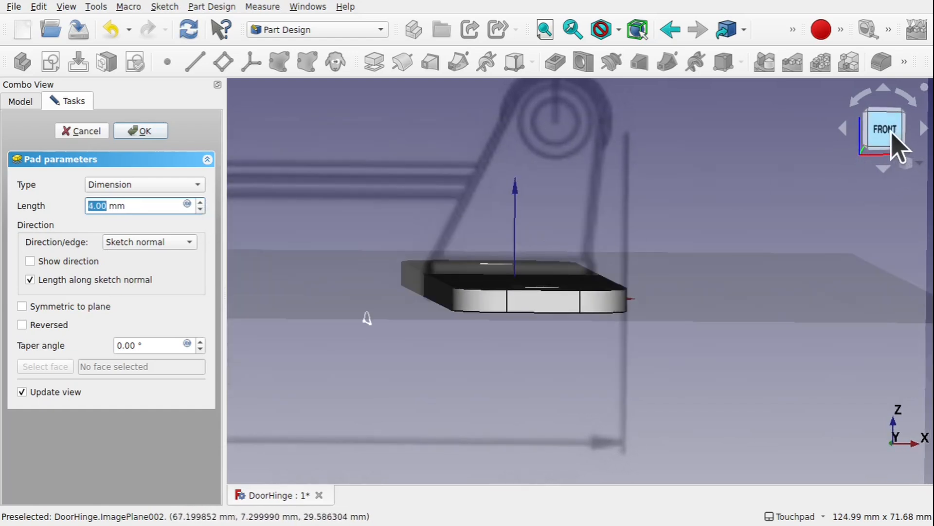
- Reduce the pad length to 3.5 mm to match the plate thickness in the side-view reference and accept the pad
{"action": "left_click", "coordinate": [891, 134]}
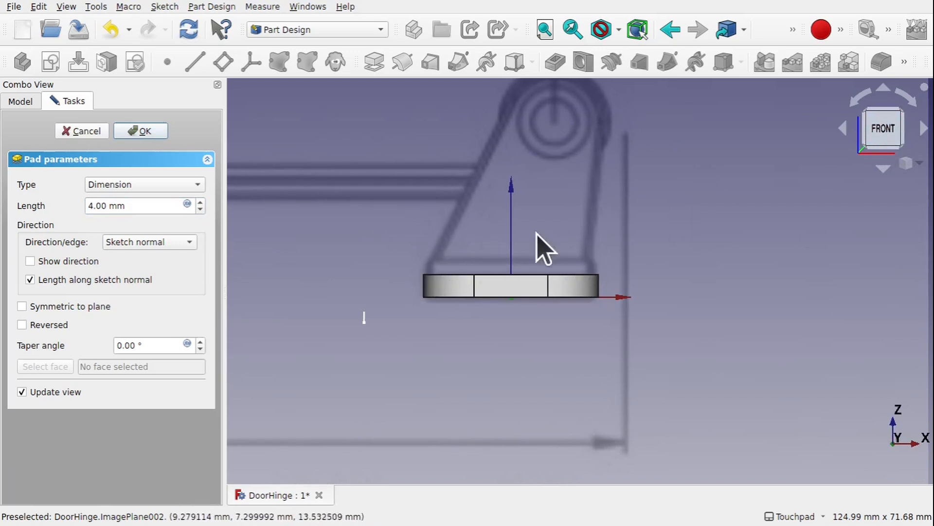
{"action": "left_click", "coordinate": [200, 210]}
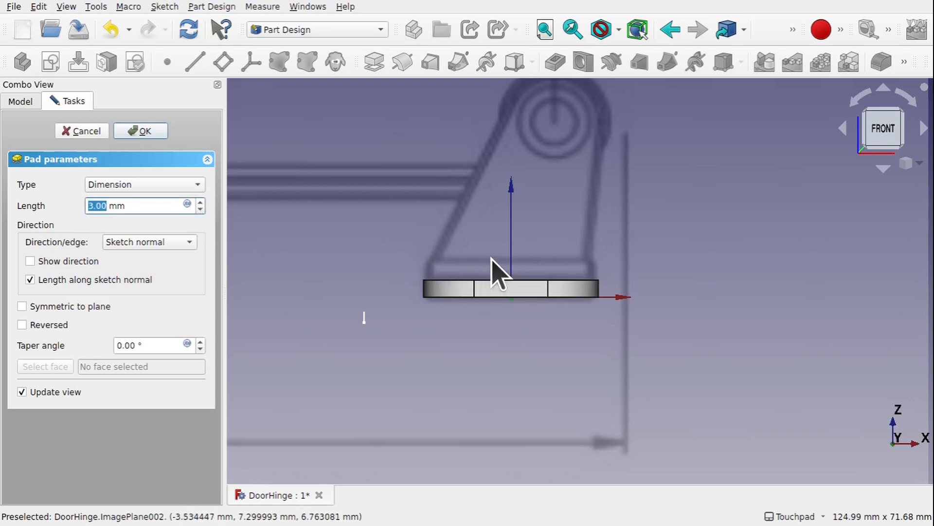
{"action": "middle_click_drag", "start_coordinate": [530, 259], "coordinate": [564, 264]}
{"action": "left_click", "coordinate": [139, 132]}
- Inspect the padded plate against the reference images and save the document
{"action": "middle_click_drag", "start_coordinate": [495, 173], "coordinate": [601, 239]}
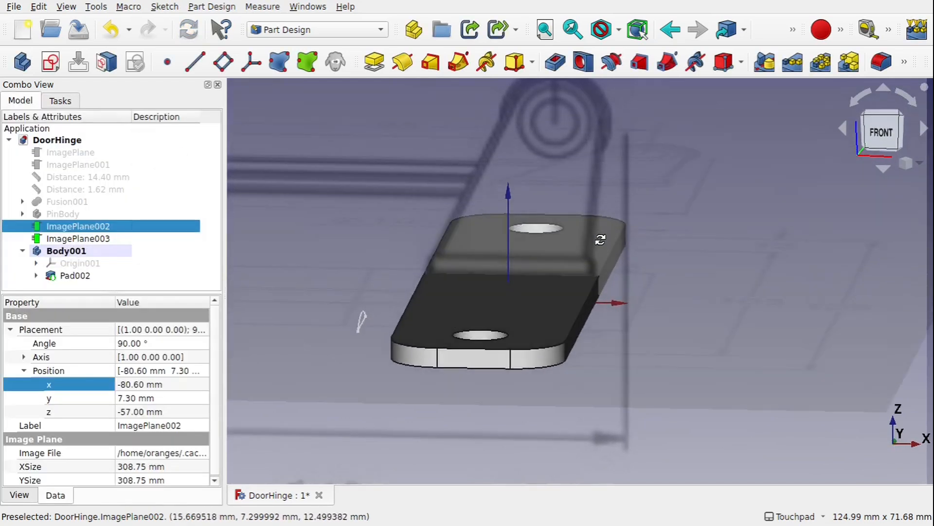
{"action": "middle_click_drag", "start_coordinate": [679, 263], "coordinate": [677, 312]}
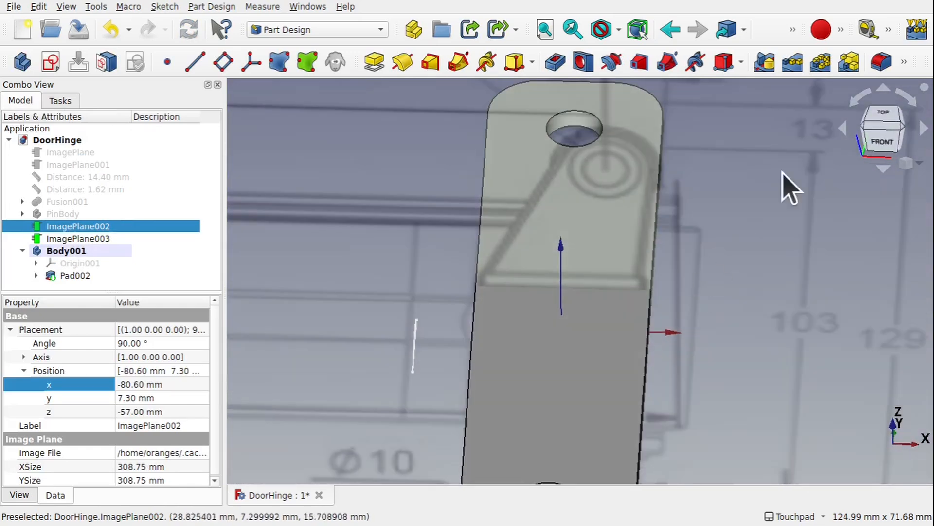
{"action": "left_click", "coordinate": [884, 128]}
{"action": "scroll", "coordinate": [631, 371], "scroll_direction": "down", "scroll_amount": 2}
{"action": "left_click_drag", "start_coordinate": [638, 416], "coordinate": [493, 319], "text": "shift"}
{"action": "key", "text": "ctrl+s"}
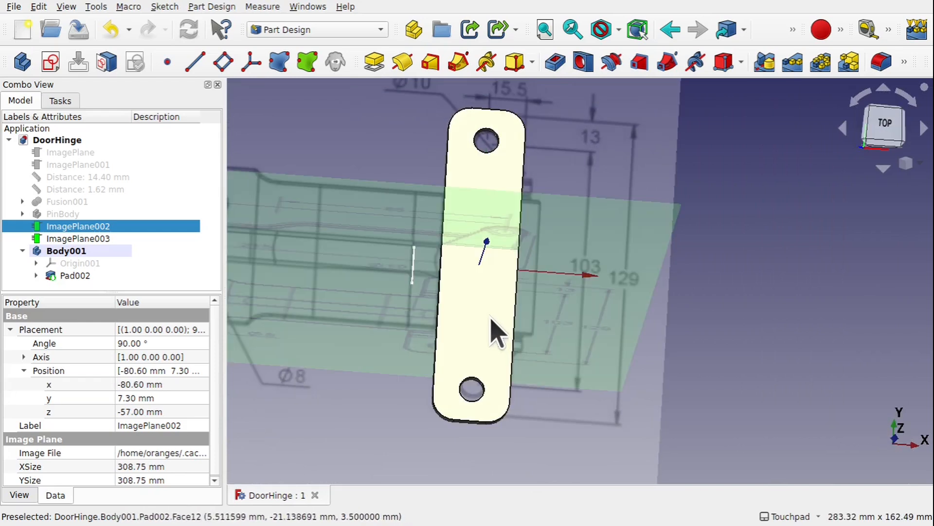
- Create a new sketch in the body on the XZ_Plane001 base plane for the bracket side profile
{"action": "left_click", "coordinate": [750, 278]}
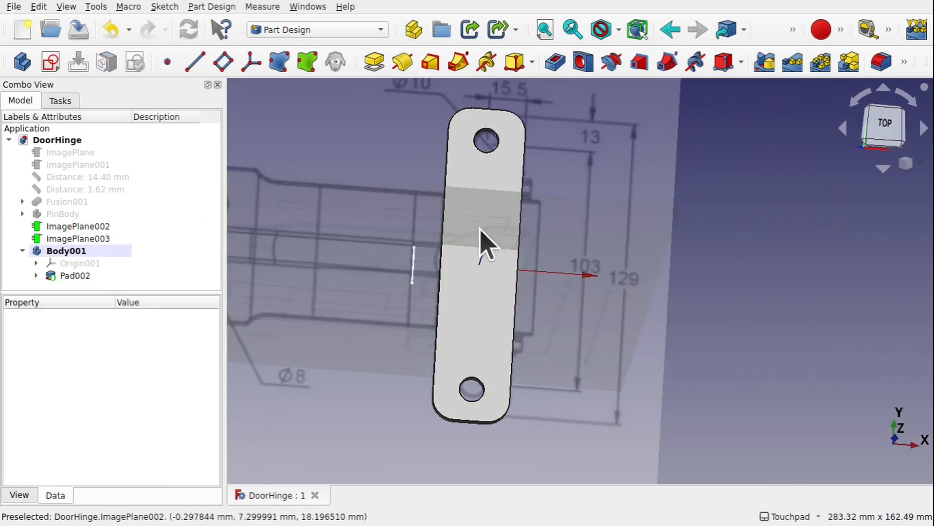
{"action": "left_click_drag", "start_coordinate": [563, 313], "coordinate": [575, 219], "text": "alt"}
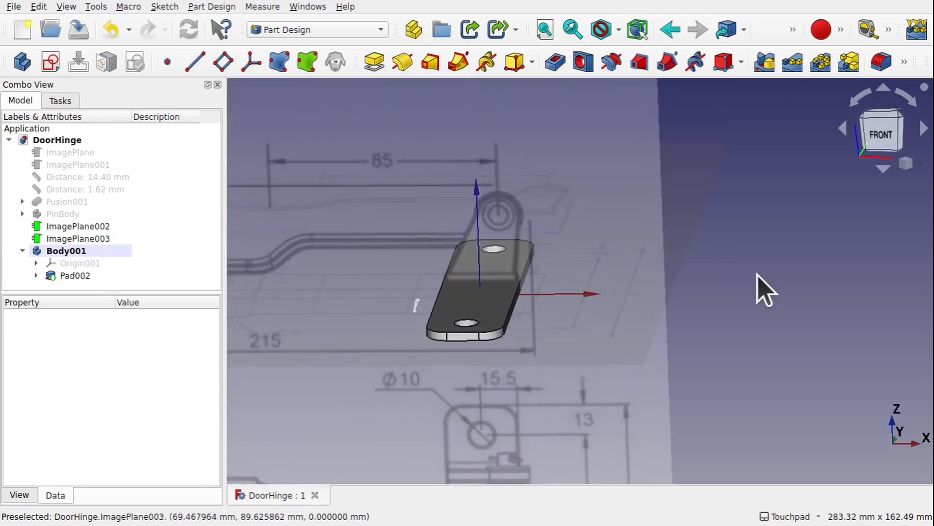
{"action": "left_click", "coordinate": [52, 62]}
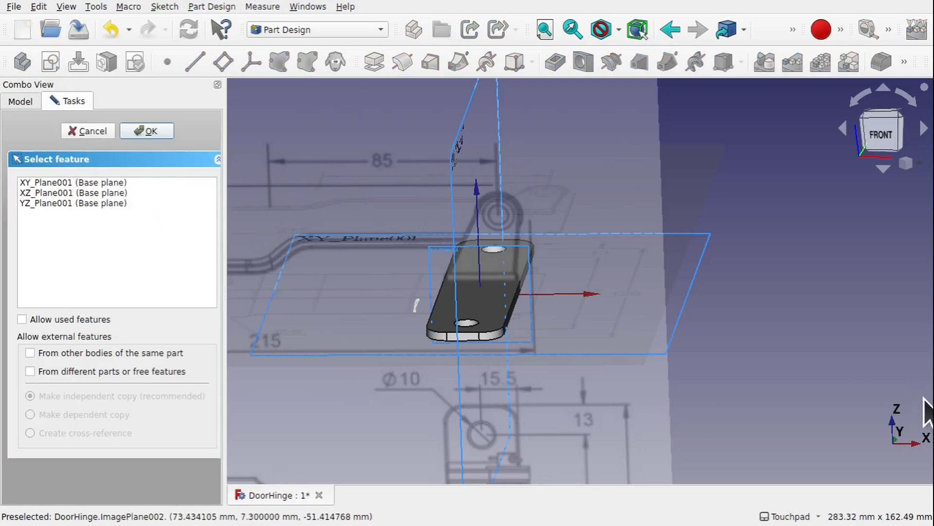
{"action": "left_click", "coordinate": [43, 193]}
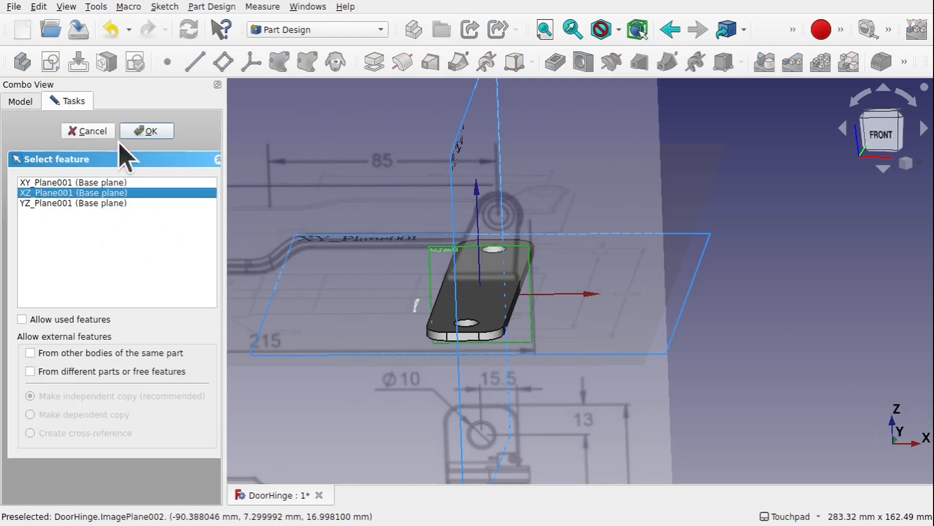
{"action": "left_click", "coordinate": [147, 132]}
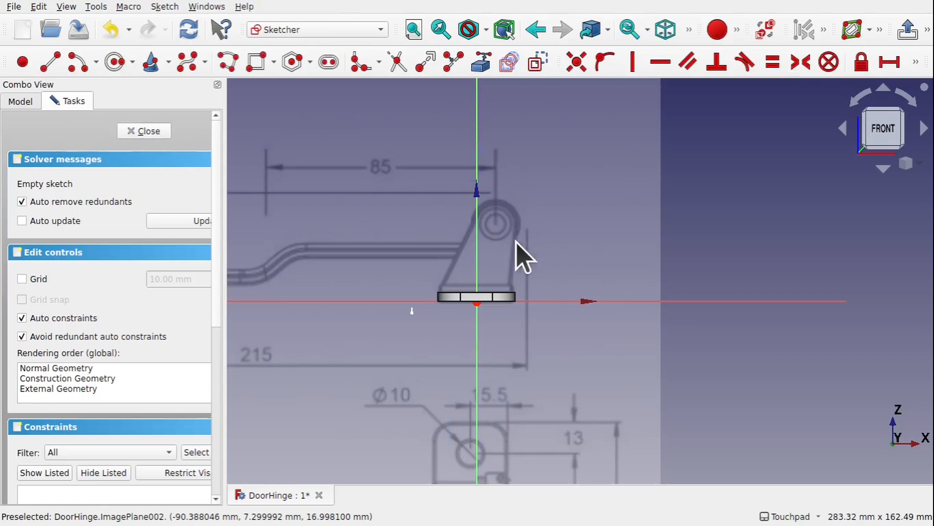
{"action": "scroll", "coordinate": [480, 265], "scroll_direction": "up", "scroll_amount": 3}
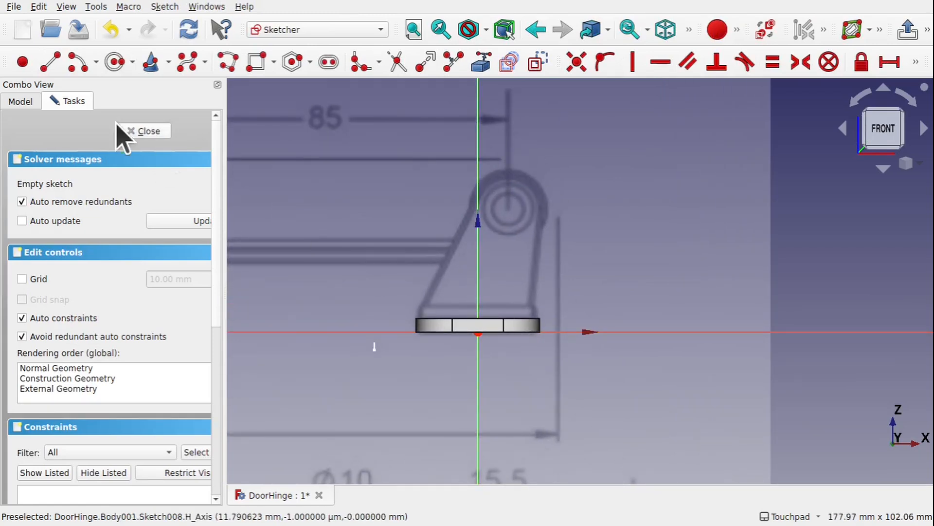
- Draw the bracket's two slanted side lines over the side-view reference, from the plate's top up to the rounded head, ending the left one on the vertical axis
{"action": "left_click", "coordinate": [51, 66]}
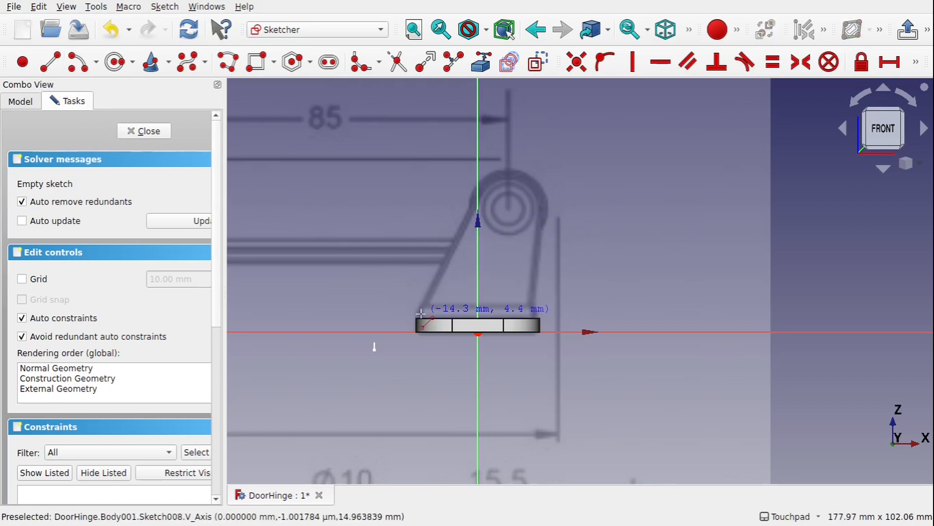
{"action": "left_click", "coordinate": [419, 317]}
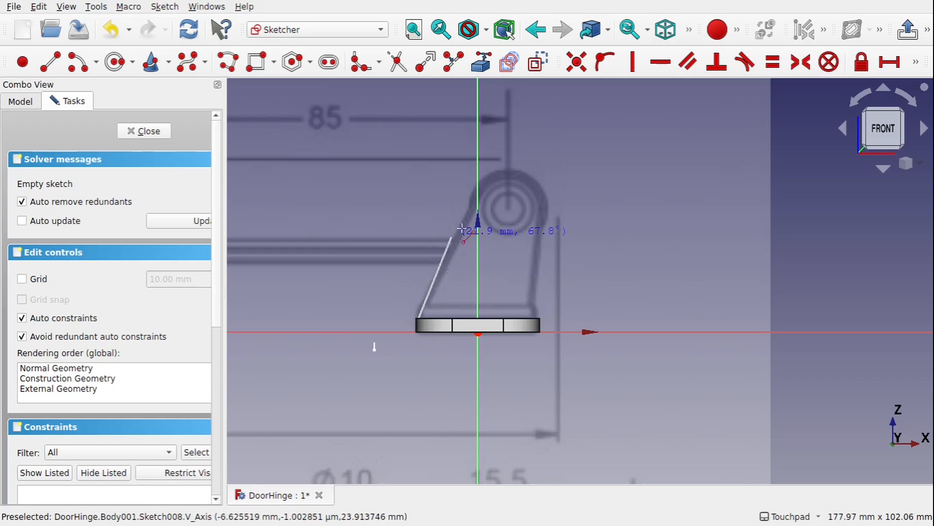
{"action": "left_click", "coordinate": [478, 202]}
{"action": "left_click", "coordinate": [532, 315]}
{"action": "left_click", "coordinate": [543, 207]}
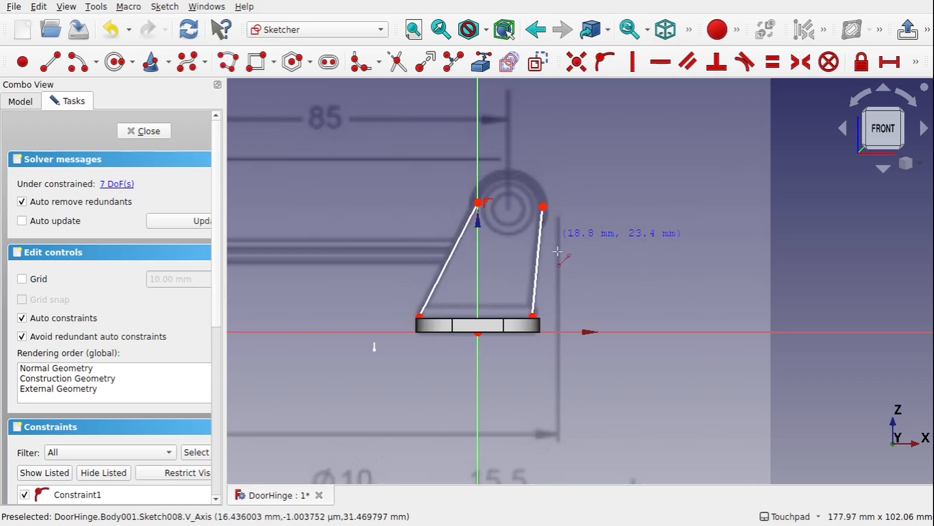
- Enable the sketch section view and draw a horizontal base line joining the lower ends of the two side lines
{"action": "mouse_move", "coordinate": [559, 302]}
{"action": "left_mouse_down", "text": "alt"}
{"action": "mouse_move", "coordinate": [536, 313]}
{"action": "mouse_move", "coordinate": [562, 306]}
{"action": "left_mouse_up", "text": "alt"}
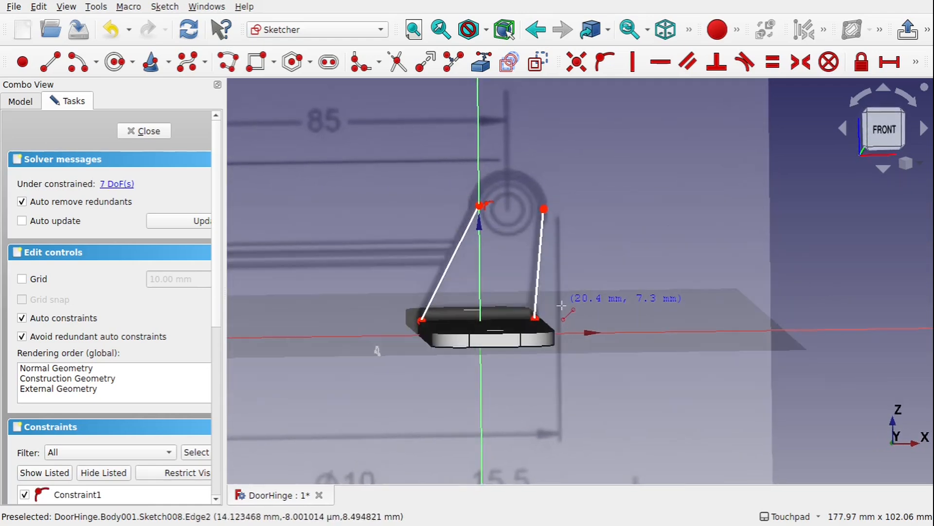
{"action": "left_click", "coordinate": [164, 7]}
{"action": "left_click", "coordinate": [219, 168]}
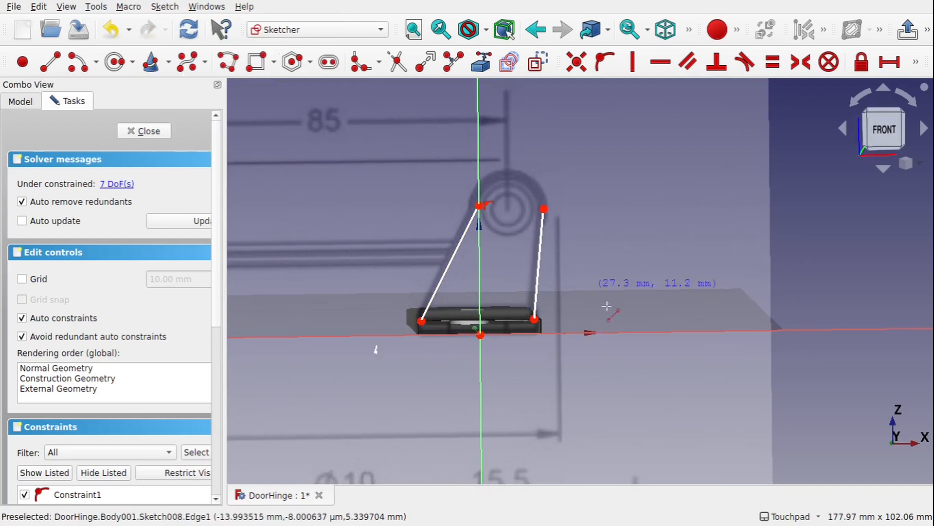
{"action": "left_click", "coordinate": [421, 321]}
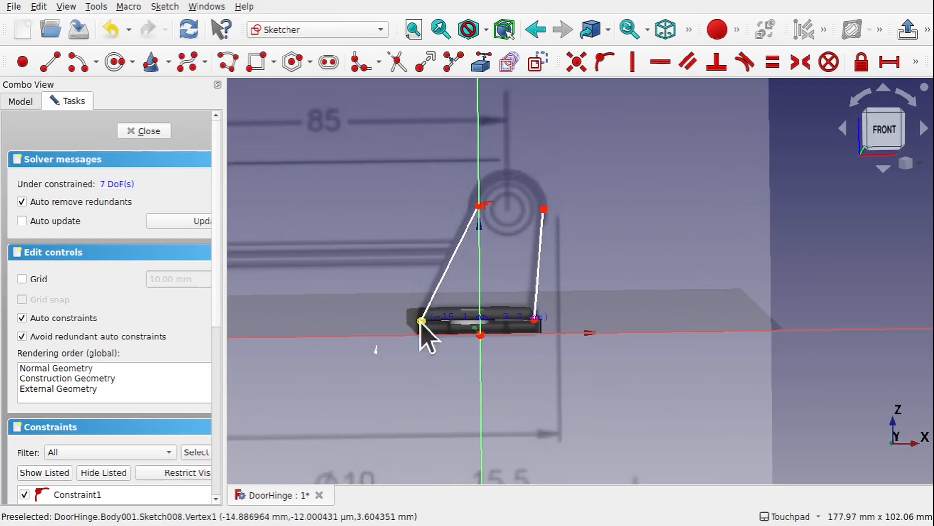
{"action": "left_click", "coordinate": [535, 320]}
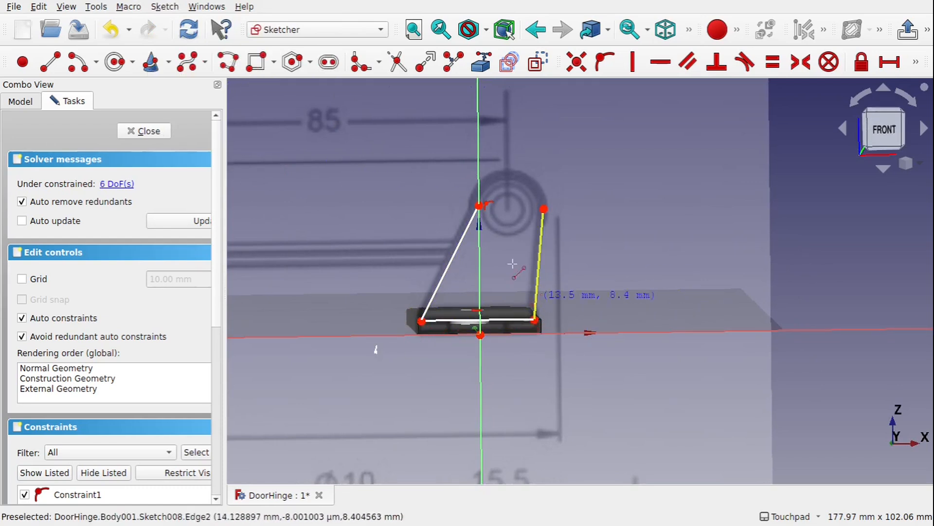
- Draw a rounded head arc by end points and rim point between the upper ends of the two side lines
{"action": "left_click", "coordinate": [96, 63]}
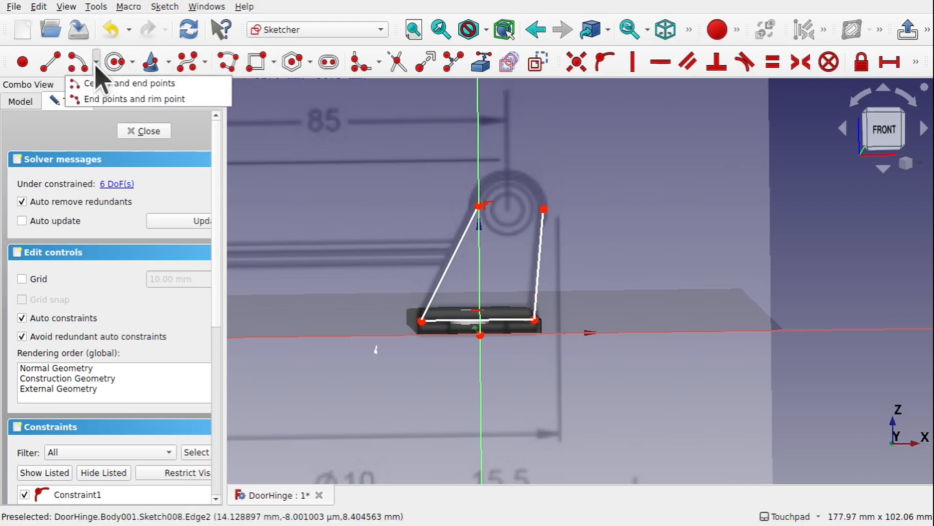
{"action": "left_click", "coordinate": [100, 97]}
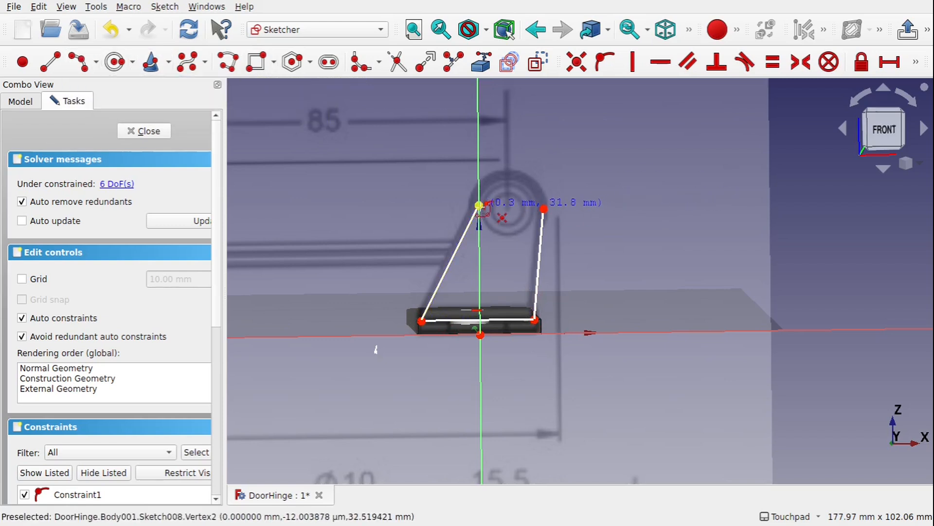
{"action": "left_click", "coordinate": [479, 205]}
{"action": "left_click", "coordinate": [544, 208]}
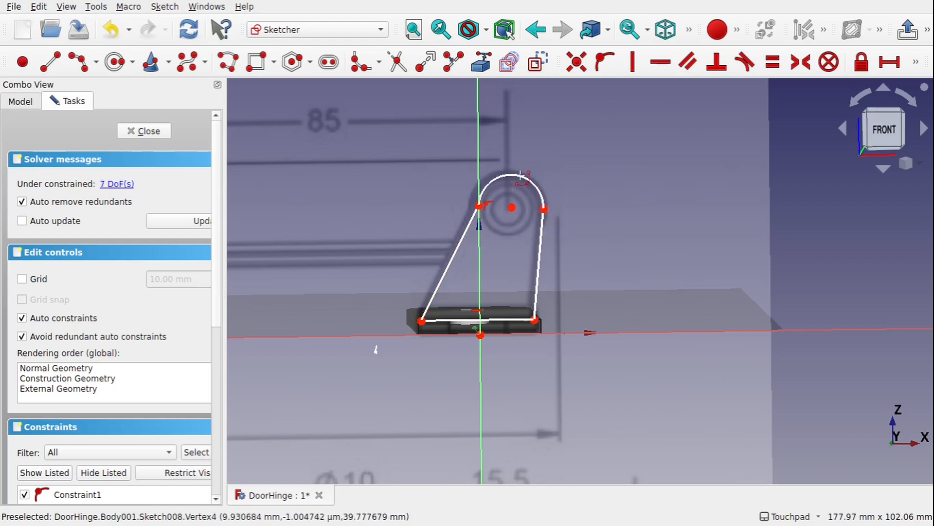
- Constrain the head arc tangent to both the left and the right side lines, accepting the coincidence substitutions
{"action": "left_click", "coordinate": [457, 251]}
{"action": "left_click", "coordinate": [492, 178]}
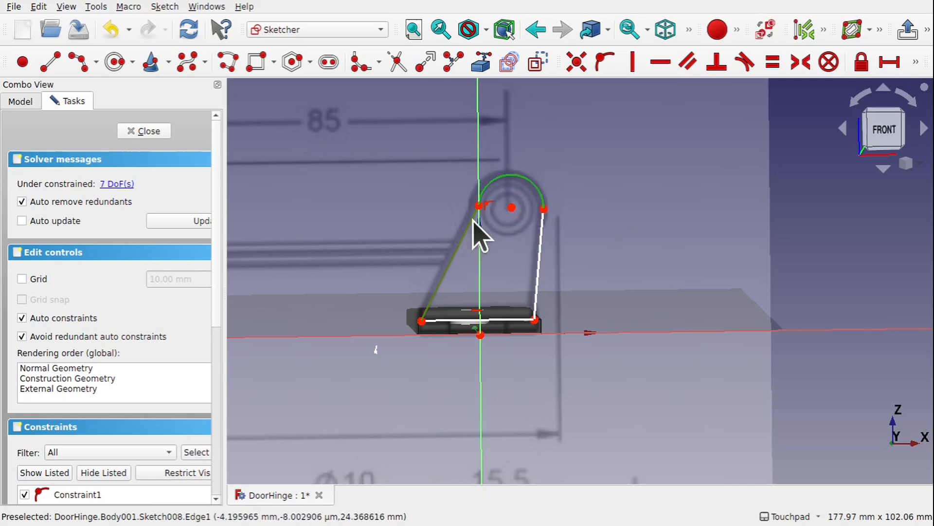
{"action": "left_click", "coordinate": [744, 63]}
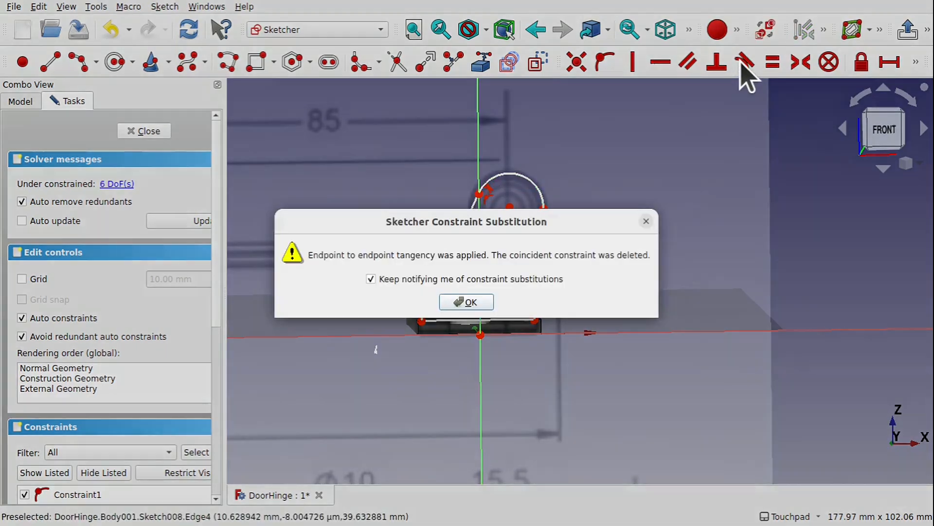
{"action": "left_click", "coordinate": [465, 301]}
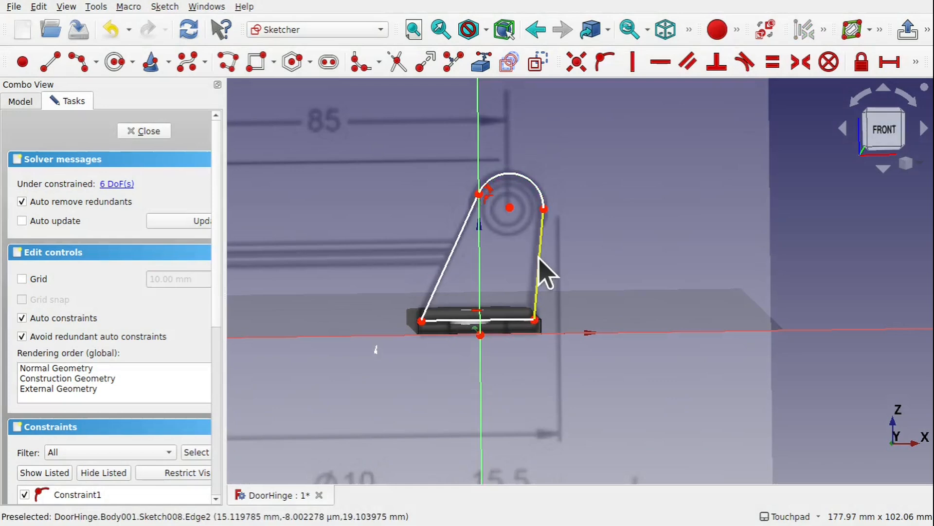
{"action": "left_click", "coordinate": [538, 260]}
{"action": "left_click", "coordinate": [539, 190]}
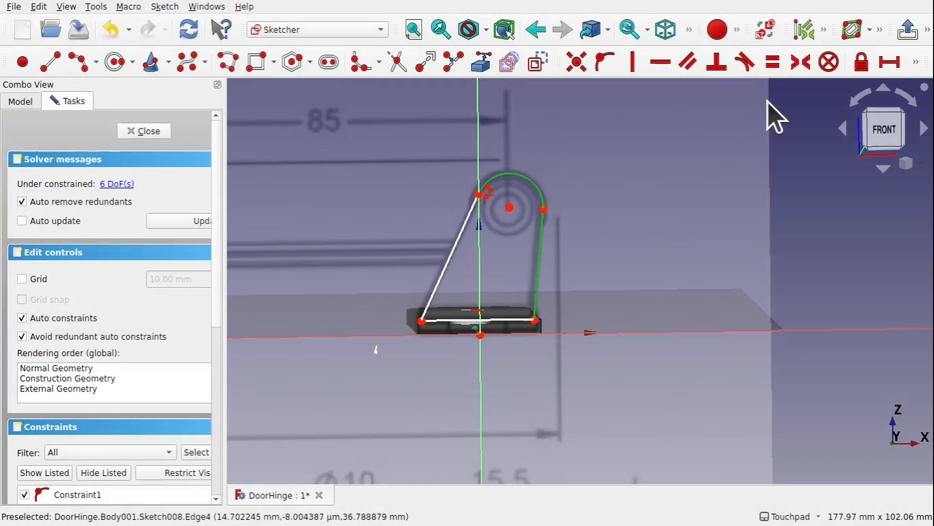
{"action": "left_click", "coordinate": [746, 62]}
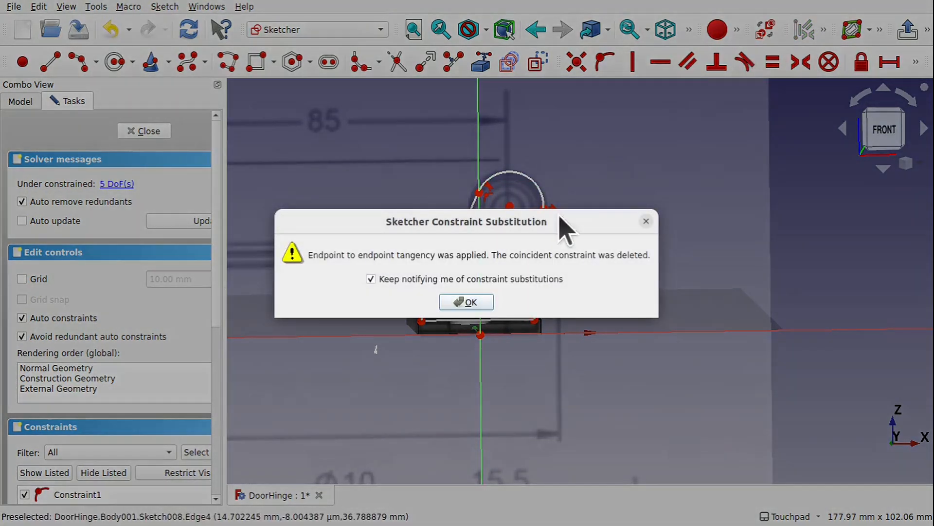
{"action": "left_click", "coordinate": [468, 302]}
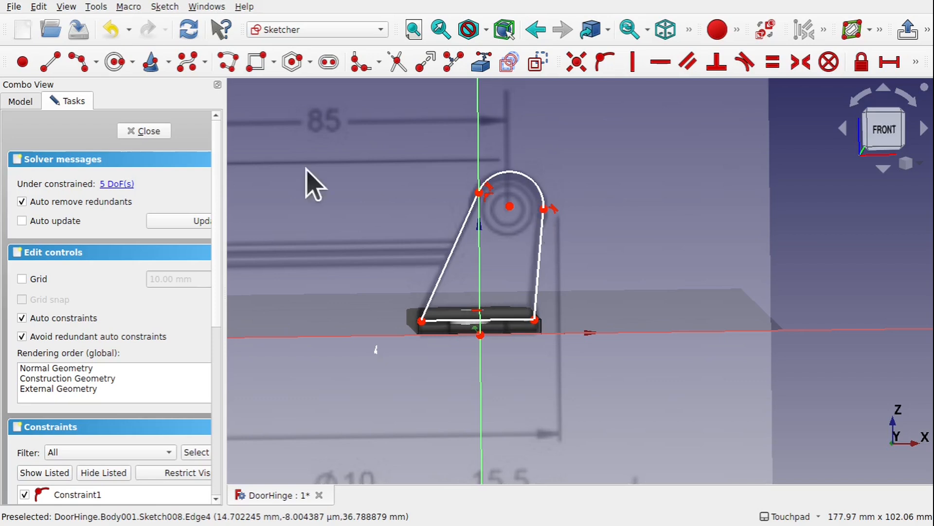
- Draw a pin-hole circle about 10.5 mm in diameter centred on the head arc's center point
{"action": "left_click", "coordinate": [115, 62]}
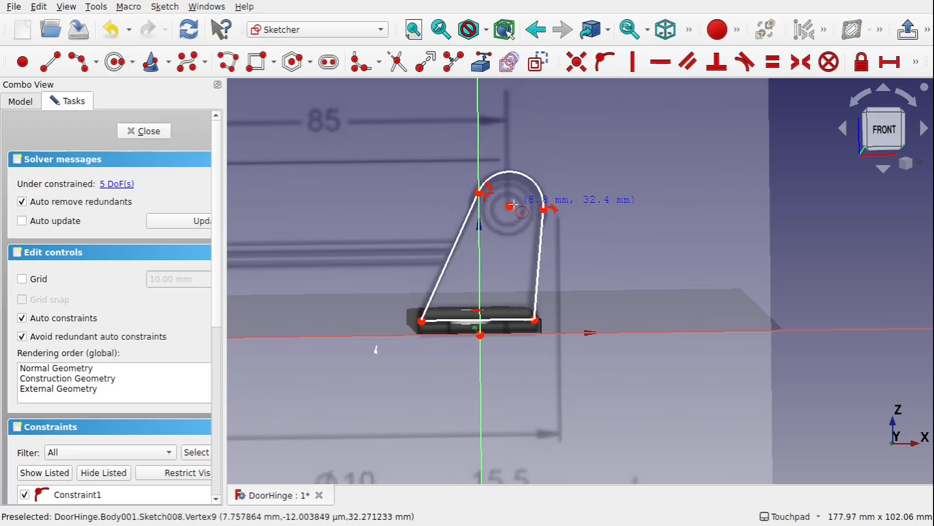
{"action": "left_click", "coordinate": [510, 206]}
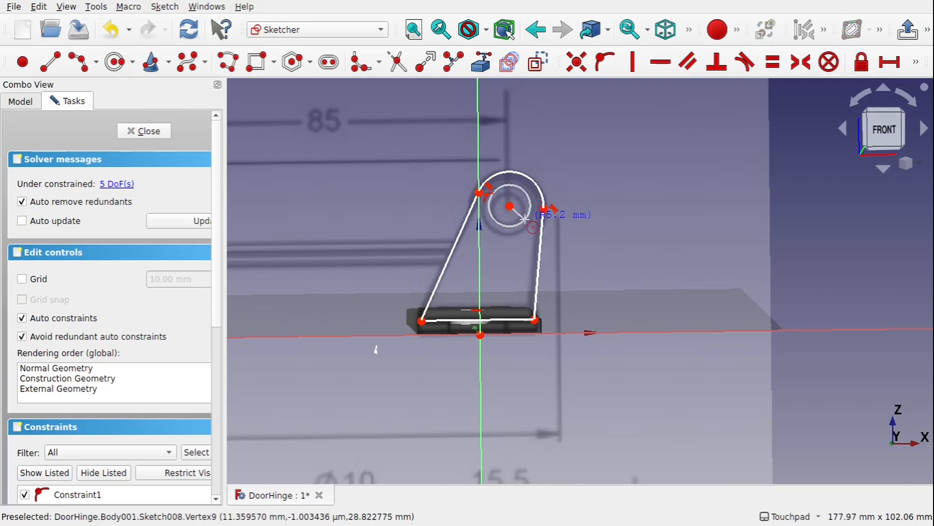
{"action": "mouse_move", "coordinate": [571, 210]}
{"action": "left_mouse_down", "text": "alt"}
{"action": "mouse_move", "coordinate": [512, 225]}
{"action": "mouse_move", "coordinate": [531, 228]}
{"action": "left_mouse_up", "text": "alt"}
- Constrain the pin-hole circle's diameter to 10 mm
{"action": "scroll", "coordinate": [505, 224], "scroll_direction": "up", "scroll_amount": 2}
{"action": "scroll", "coordinate": [506, 225], "scroll_direction": "up", "scroll_amount": 1}
{"action": "left_click", "coordinate": [883, 132]}
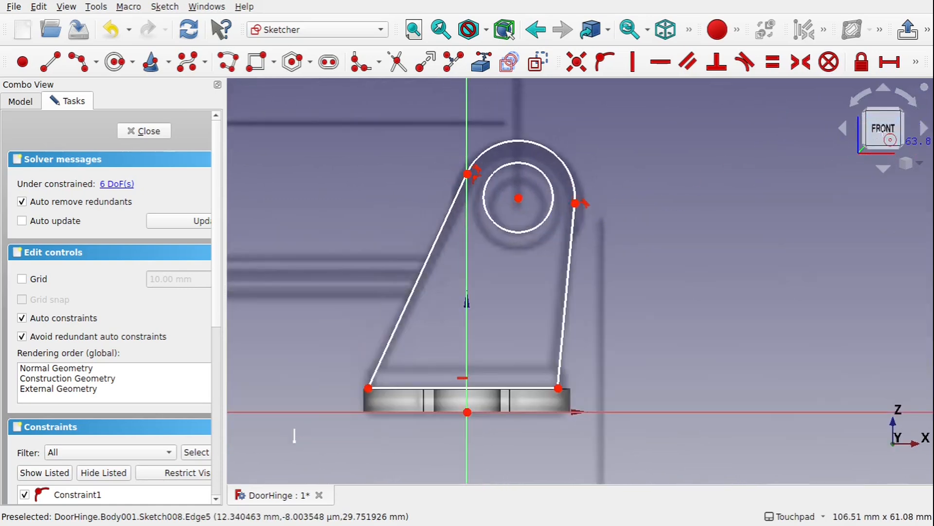
{"action": "left_click", "coordinate": [548, 212]}
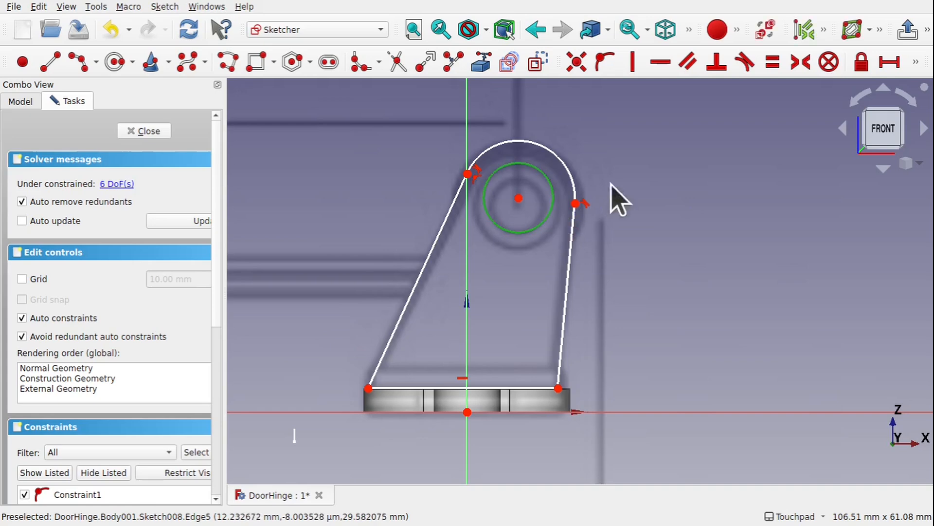
{"action": "left_click", "coordinate": [915, 62]}
{"action": "left_click", "coordinate": [634, 90]}
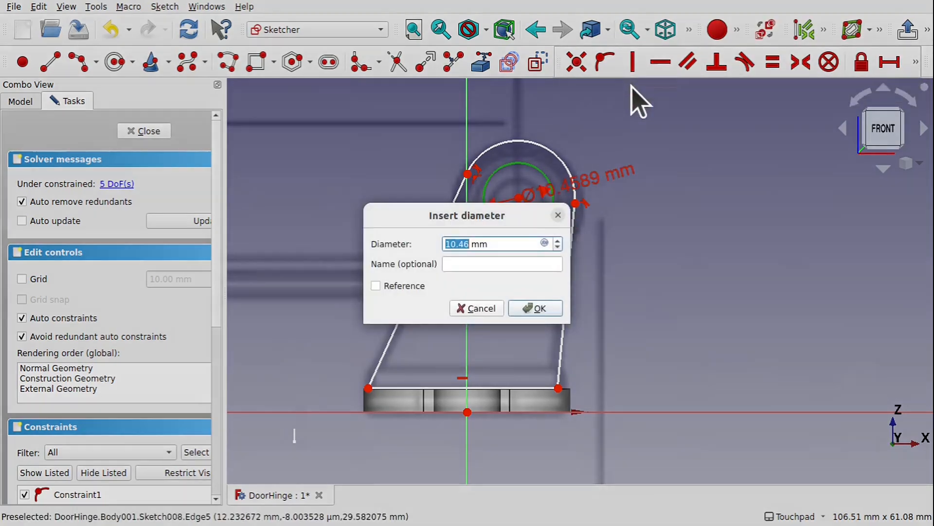
{"action": "key", "text": "Return"}
- Set the vertical distance between the pin-hole center and the base line's right end to 30 mm
{"action": "left_click", "coordinate": [518, 199]}
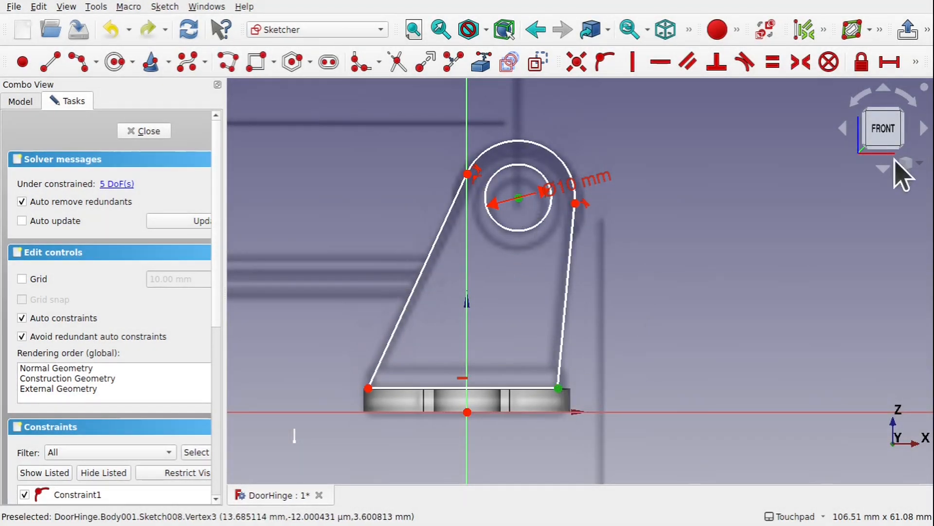
{"action": "left_click", "coordinate": [914, 63]}
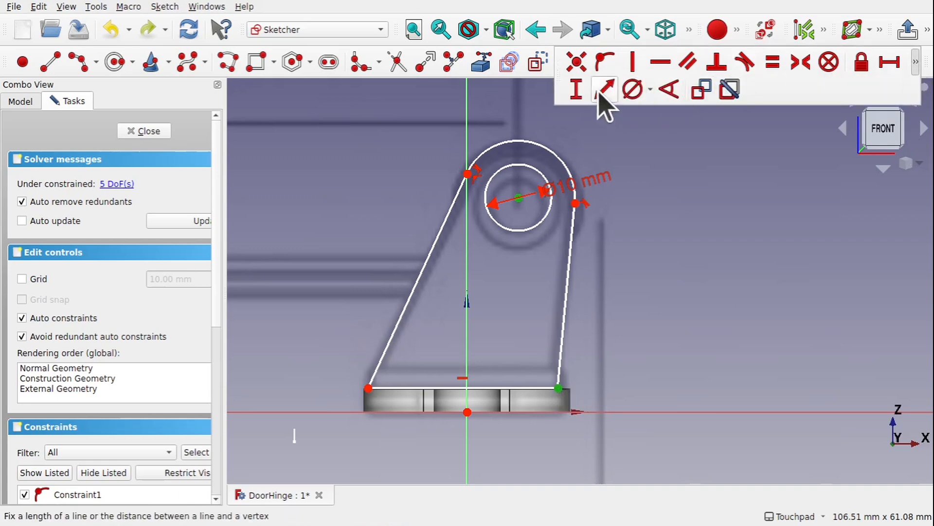
{"action": "left_click", "coordinate": [575, 90]}
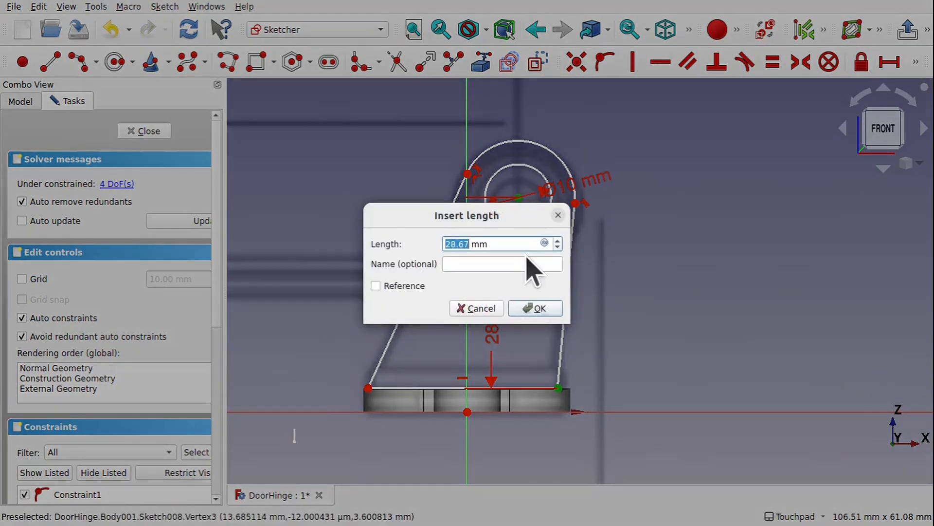
{"action": "key", "text": "Return"}
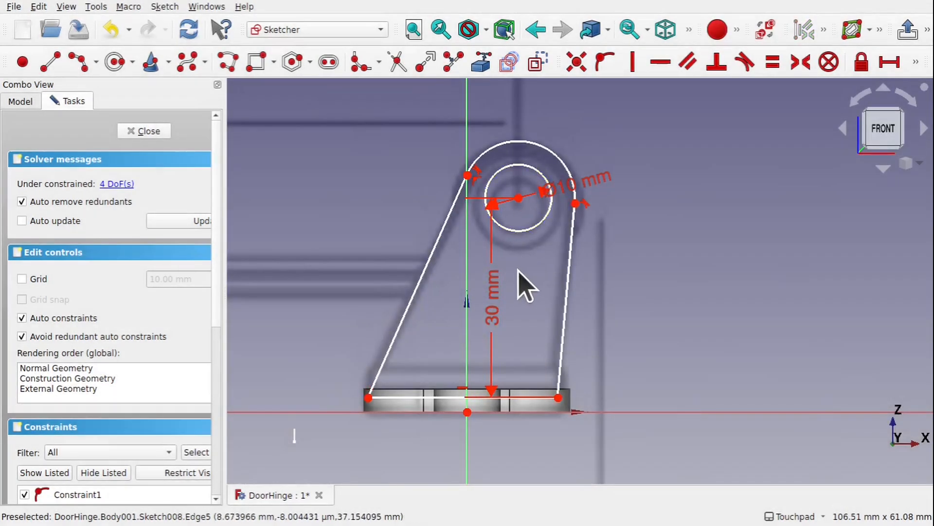
- Constrain the base line's horizontal length to 31 mm
{"action": "left_click", "coordinate": [369, 396]}
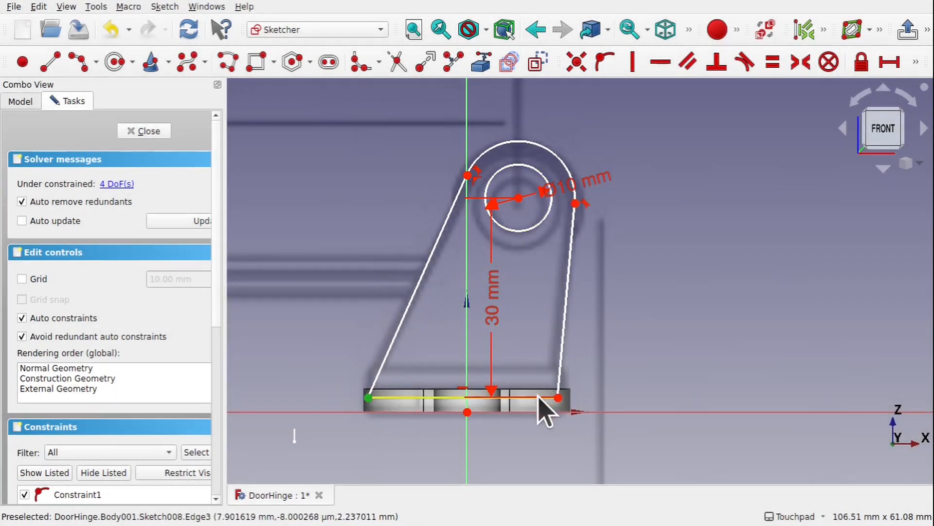
{"action": "left_click", "coordinate": [422, 397]}
{"action": "left_click", "coordinate": [887, 62]}
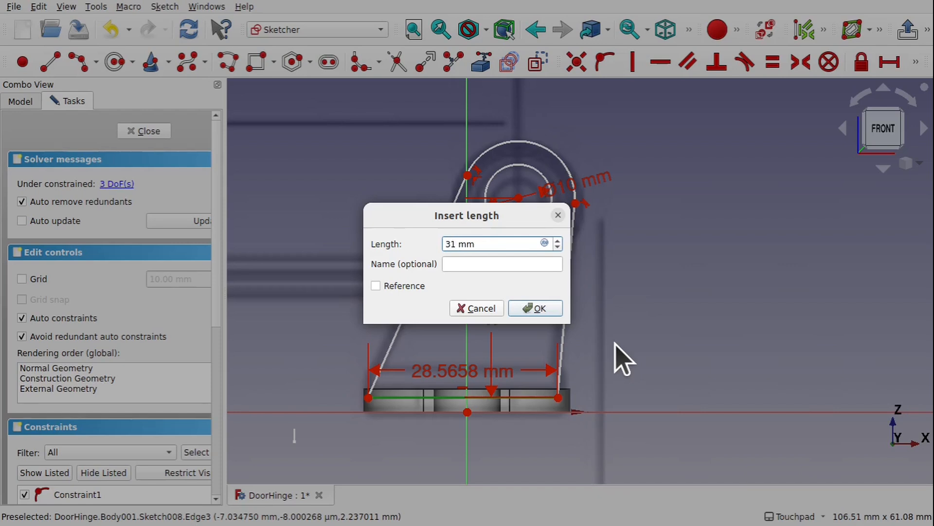
{"action": "left_click", "coordinate": [526, 308]}
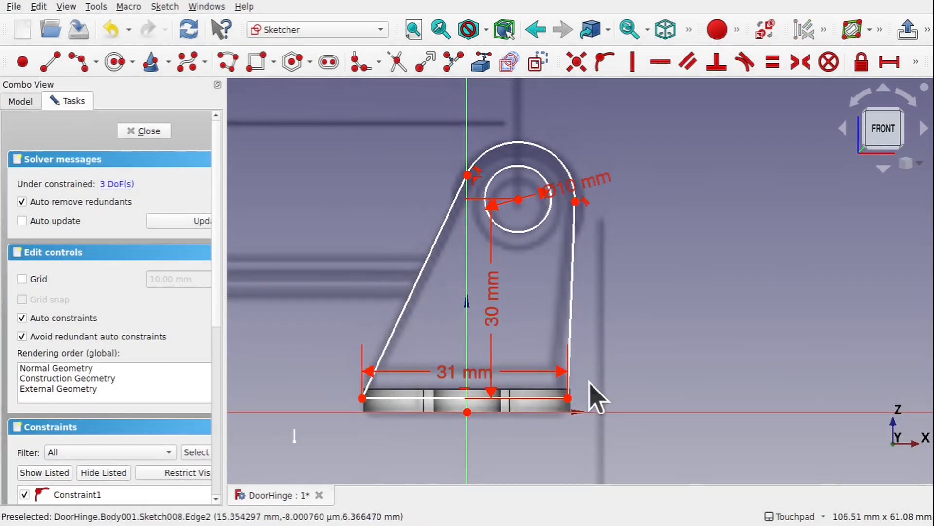
- Move the profile's base line up onto the plate's top face and close the sketch
{"action": "mouse_move", "coordinate": [525, 398]}
{"action": "left_mouse_down"}
{"action": "mouse_move", "coordinate": [527, 377]}
{"action": "mouse_move", "coordinate": [529, 388]}
{"action": "left_mouse_up"}
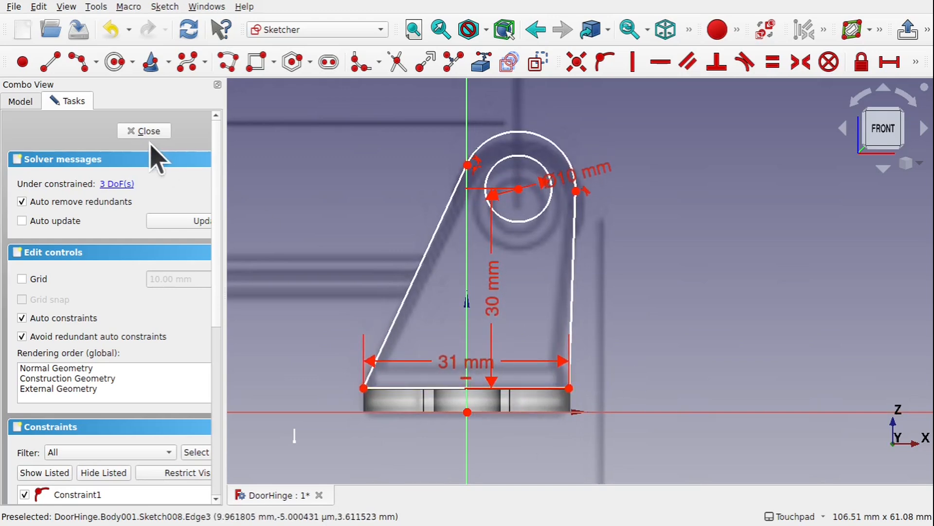
{"action": "left_click", "coordinate": [144, 132]}
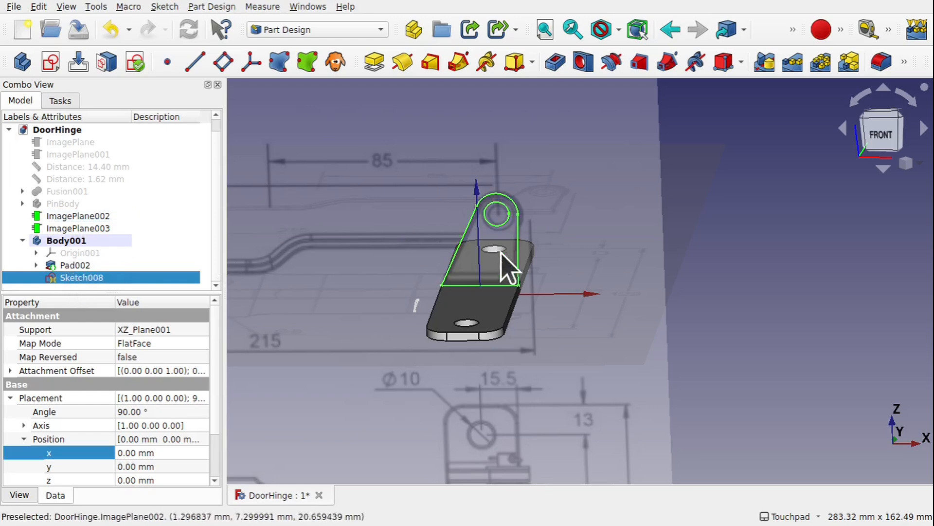
{"action": "mouse_move", "coordinate": [528, 301]}
{"action": "left_mouse_down", "text": "shift"}
{"action": "mouse_move", "coordinate": [378, 307]}
{"action": "mouse_move", "coordinate": [554, 305]}
{"action": "mouse_move", "coordinate": [568, 281]}
{"action": "mouse_move", "coordinate": [556, 298]}
{"action": "mouse_move", "coordinate": [524, 298]}
{"action": "mouse_move", "coordinate": [513, 317]}
{"action": "mouse_move", "coordinate": [525, 305]}
{"action": "left_mouse_up", "text": "shift"}
- Reopen the side profile sketch and link the base plate's two upper long edges as external geometry
{"action": "double_click", "coordinate": [73, 278]}
{"action": "scroll", "coordinate": [479, 292], "scroll_direction": "up", "scroll_amount": 5}
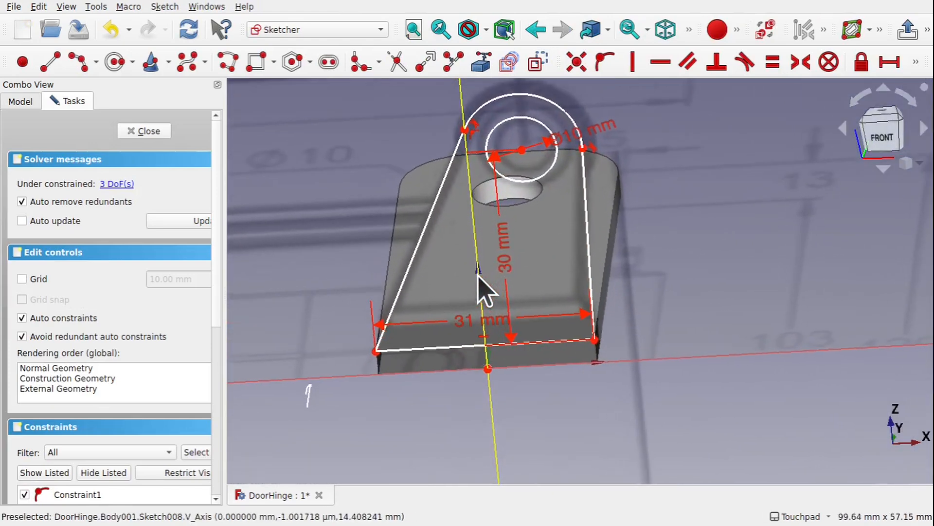
{"action": "left_click", "coordinate": [481, 62]}
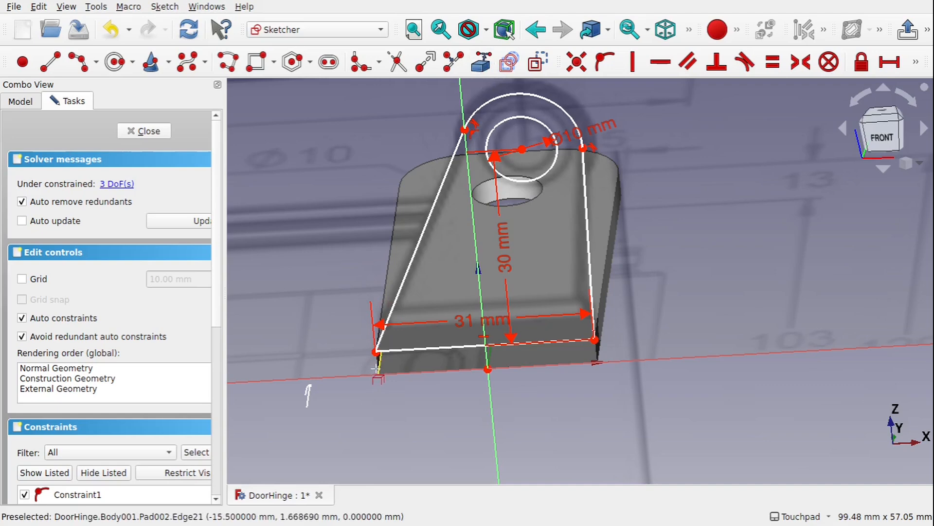
{"action": "left_click_drag", "start_coordinate": [375, 369], "coordinate": [373, 349], "text": "alt"}
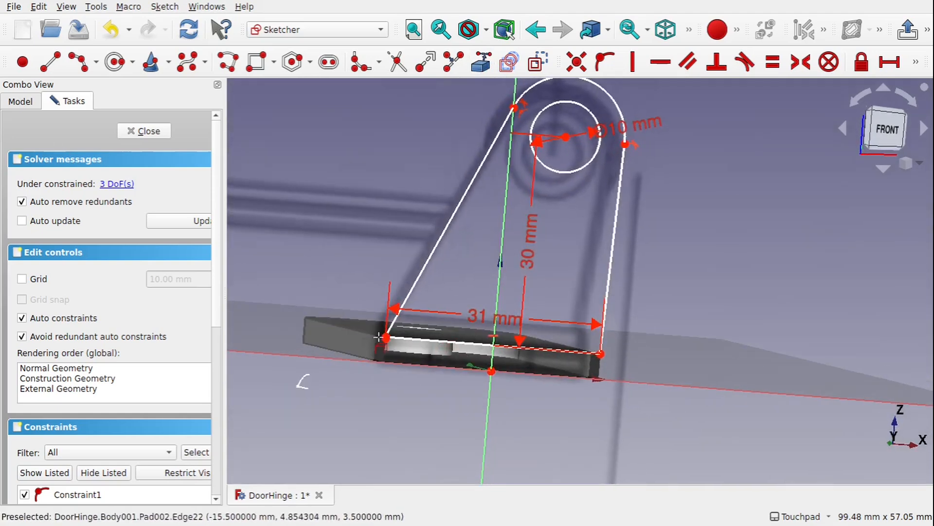
{"action": "left_click_drag", "start_coordinate": [395, 321], "coordinate": [378, 328], "text": "alt"}
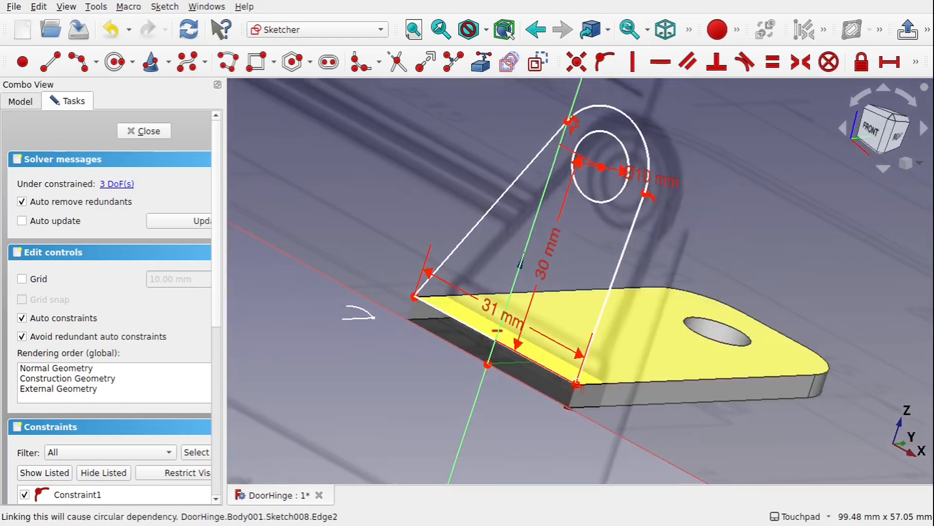
{"action": "mouse_move", "coordinate": [580, 407]}
{"action": "left_mouse_down", "text": "alt"}
{"action": "mouse_move", "coordinate": [619, 366]}
{"action": "mouse_move", "coordinate": [624, 413]}
{"action": "mouse_move", "coordinate": [473, 384]}
{"action": "mouse_move", "coordinate": [532, 399]}
{"action": "left_mouse_up", "text": "alt"}
{"action": "key", "text": "Escape"}
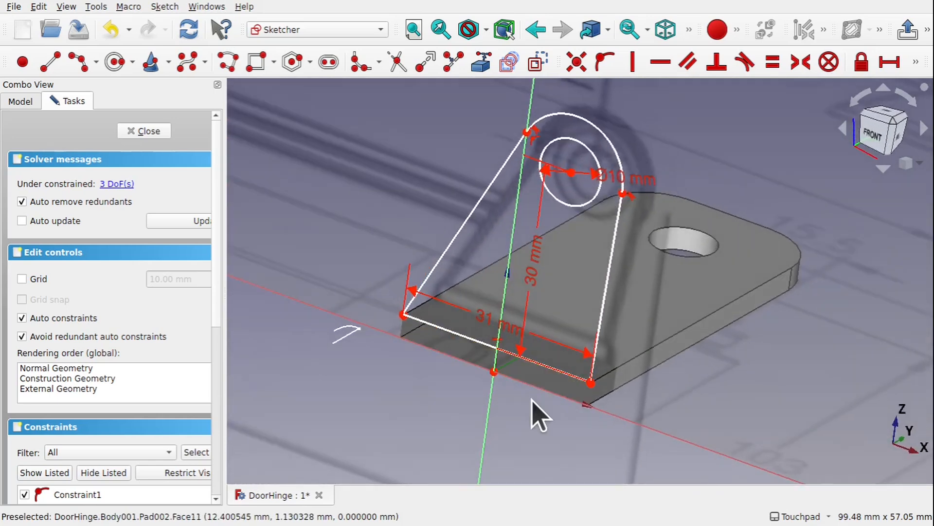
- Make the base line's left end coincident with the external geometry point at the plate's upper left corner
{"action": "left_click_drag", "start_coordinate": [531, 399], "coordinate": [389, 285], "text": "alt"}
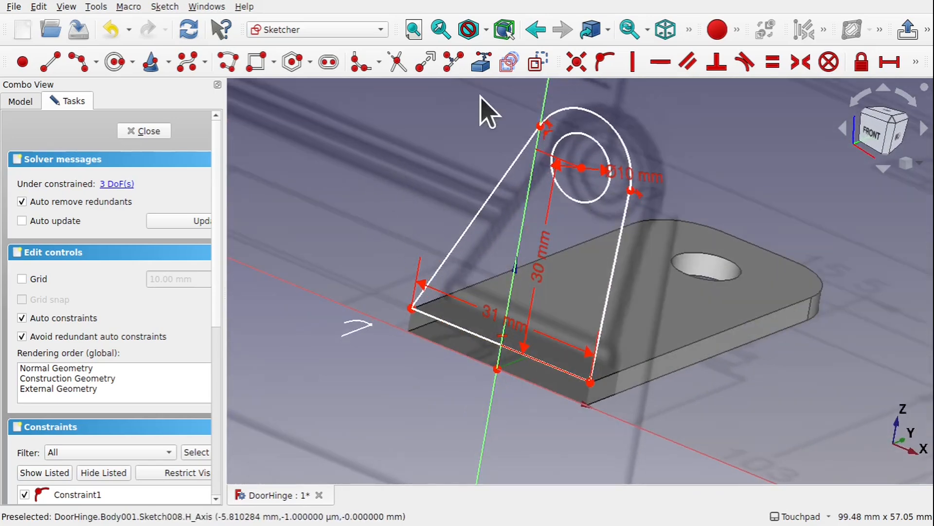
{"action": "left_click_drag", "start_coordinate": [594, 258], "coordinate": [568, 243], "text": "alt"}
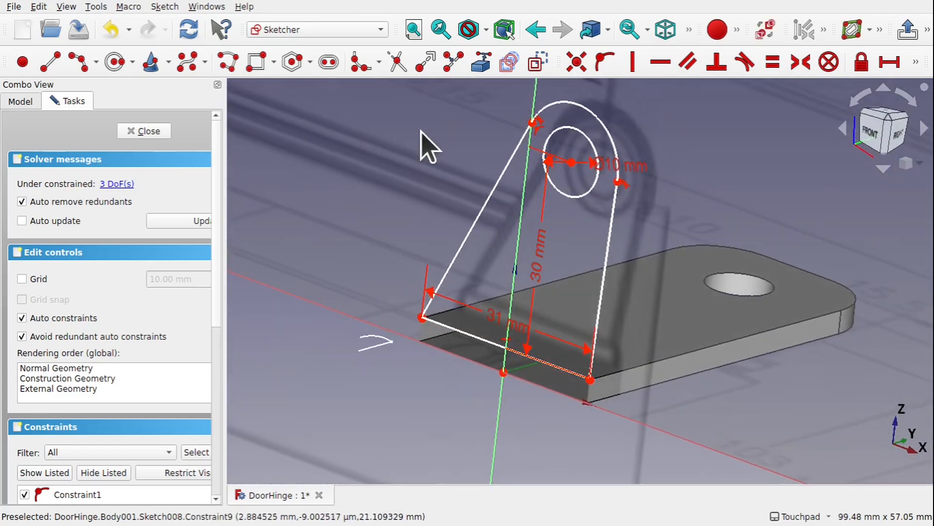
{"action": "mouse_move", "coordinate": [440, 155]}
{"action": "left_mouse_down", "text": "alt"}
{"action": "mouse_move", "coordinate": [594, 215]}
{"action": "mouse_move", "coordinate": [547, 200]}
{"action": "mouse_move", "coordinate": [482, 246]}
{"action": "mouse_move", "coordinate": [736, 285]}
{"action": "left_mouse_up", "text": "alt"}
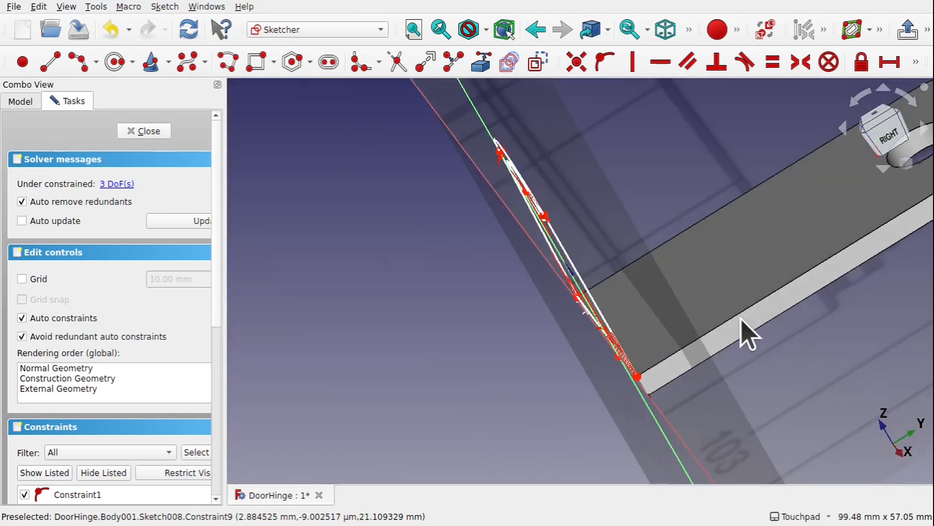
{"action": "mouse_move", "coordinate": [612, 274]}
{"action": "left_mouse_down", "text": "alt"}
{"action": "mouse_move", "coordinate": [763, 240]}
{"action": "mouse_move", "coordinate": [566, 292]}
{"action": "mouse_move", "coordinate": [568, 267]}
{"action": "mouse_move", "coordinate": [567, 297]}
{"action": "left_mouse_up", "text": "alt"}
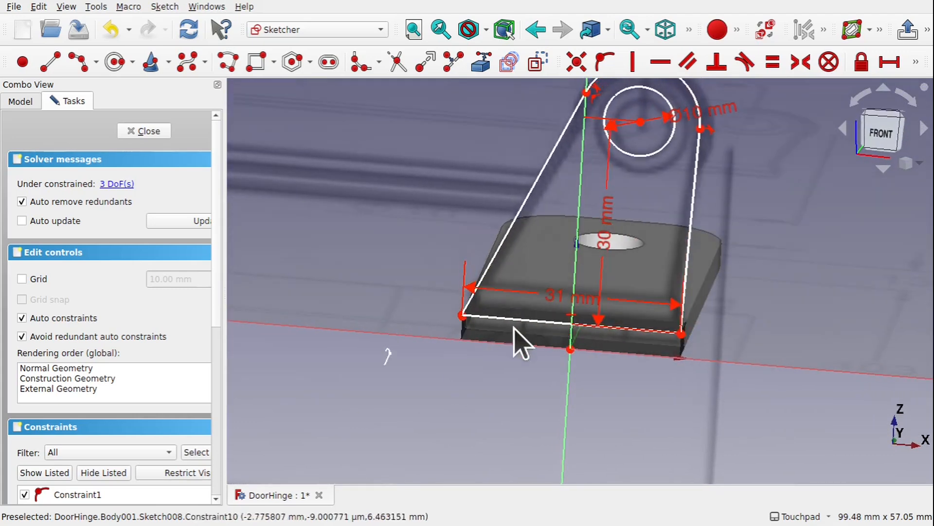
{"action": "left_click_drag", "start_coordinate": [461, 315], "coordinate": [477, 318]}
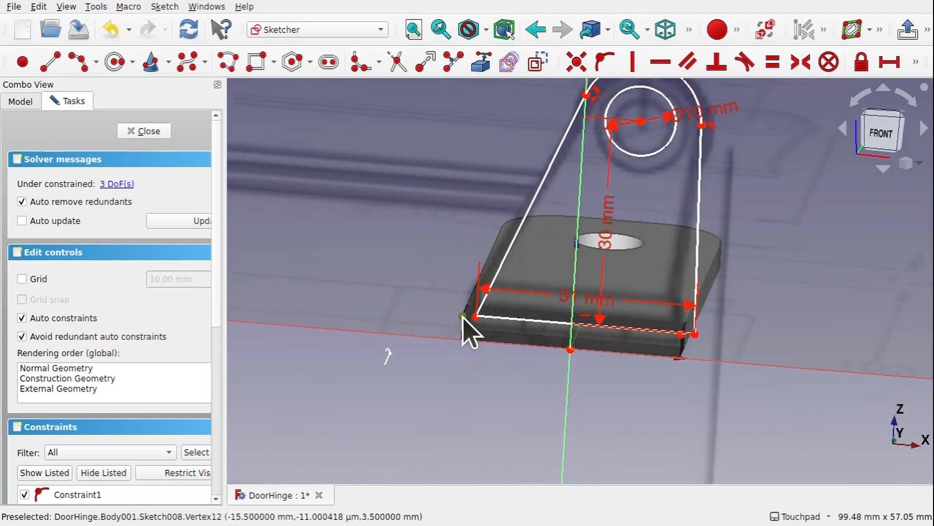
{"action": "left_click", "coordinate": [476, 318]}
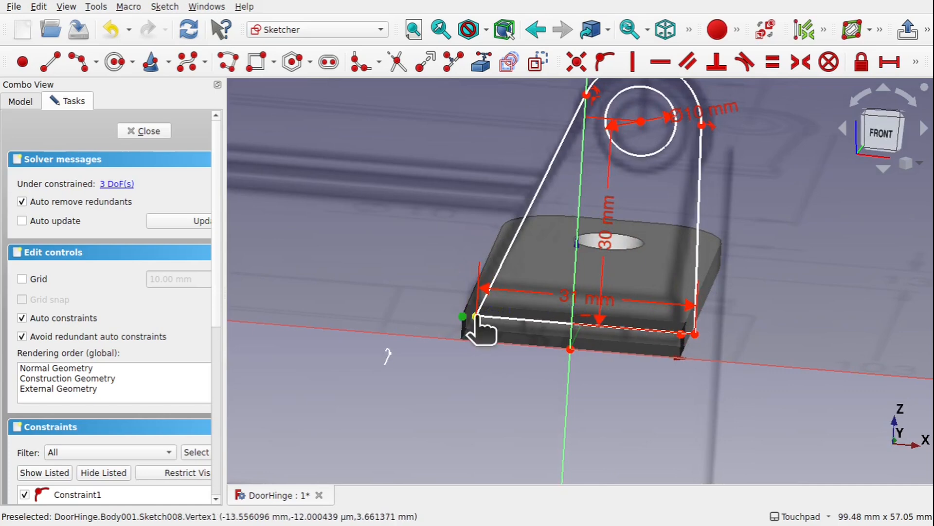
{"action": "left_click", "coordinate": [577, 62]}
{"action": "left_click", "coordinate": [679, 334]}
{"action": "mouse_move", "coordinate": [751, 319]}
{"action": "middle_mouse_down"}
{"action": "mouse_move", "coordinate": [650, 324]}
{"action": "mouse_move", "coordinate": [672, 334]}
{"action": "middle_mouse_up"}
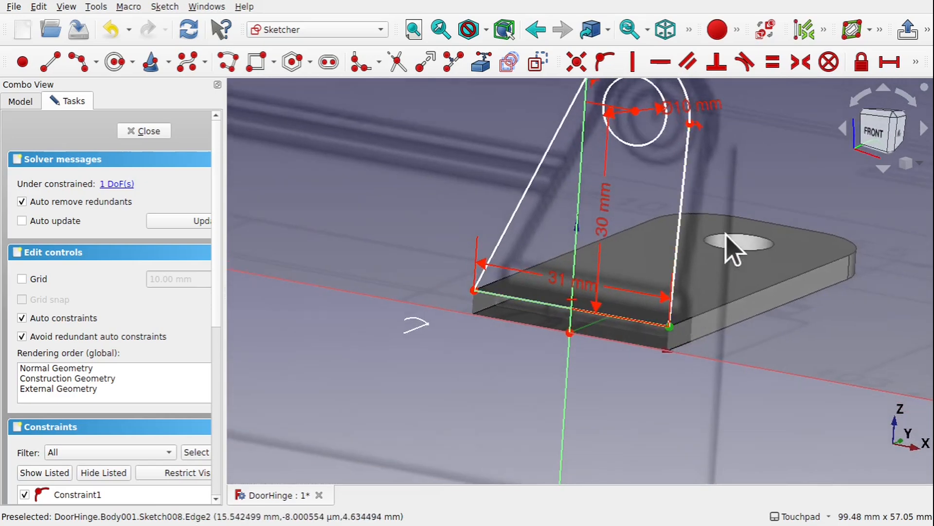
- Constrain the left side line's angle to the base line at 65.28° and close the sketch
{"action": "scroll", "coordinate": [655, 262], "scroll_direction": "down", "scroll_amount": 3}
{"action": "middle_click_drag", "start_coordinate": [655, 263], "coordinate": [696, 269]}
{"action": "mouse_move", "coordinate": [670, 239]}
{"action": "middle_mouse_down", "text": "shift"}
{"action": "mouse_move", "coordinate": [620, 283]}
{"action": "mouse_move", "coordinate": [662, 285]}
{"action": "mouse_move", "coordinate": [631, 288]}
{"action": "middle_mouse_up", "text": "shift"}
{"action": "left_click", "coordinate": [881, 132]}
{"action": "scroll", "coordinate": [555, 321], "scroll_direction": "up", "scroll_amount": 5}
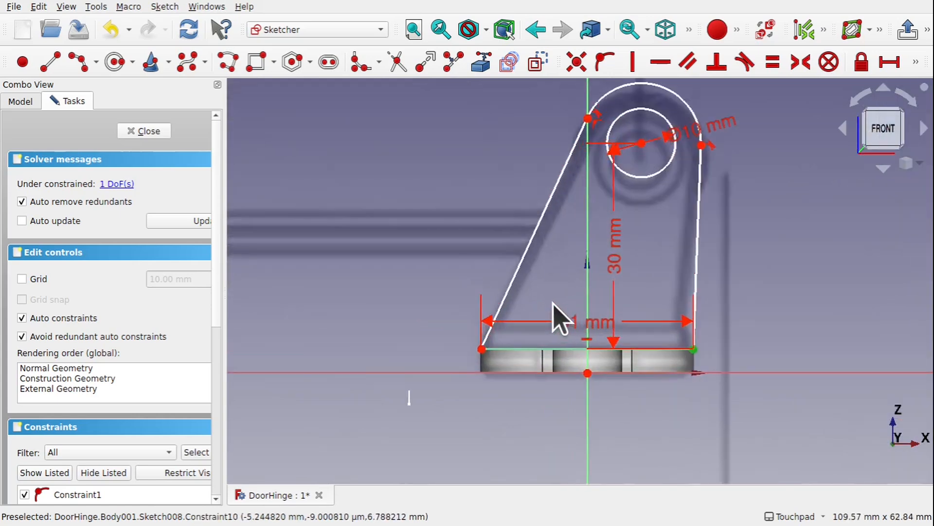
{"action": "middle_click_drag", "start_coordinate": [645, 131], "coordinate": [636, 177], "text": "shift"}
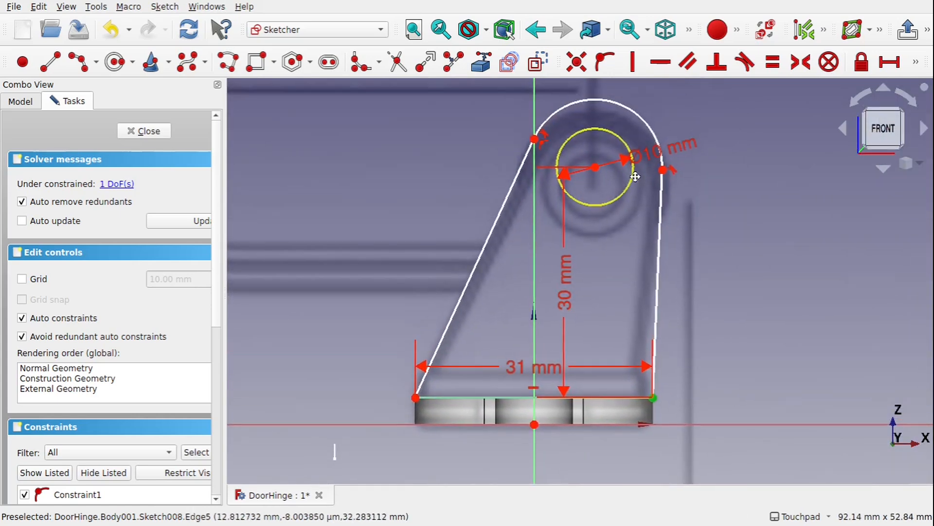
{"action": "left_click", "coordinate": [439, 340]}
{"action": "left_click", "coordinate": [476, 391]}
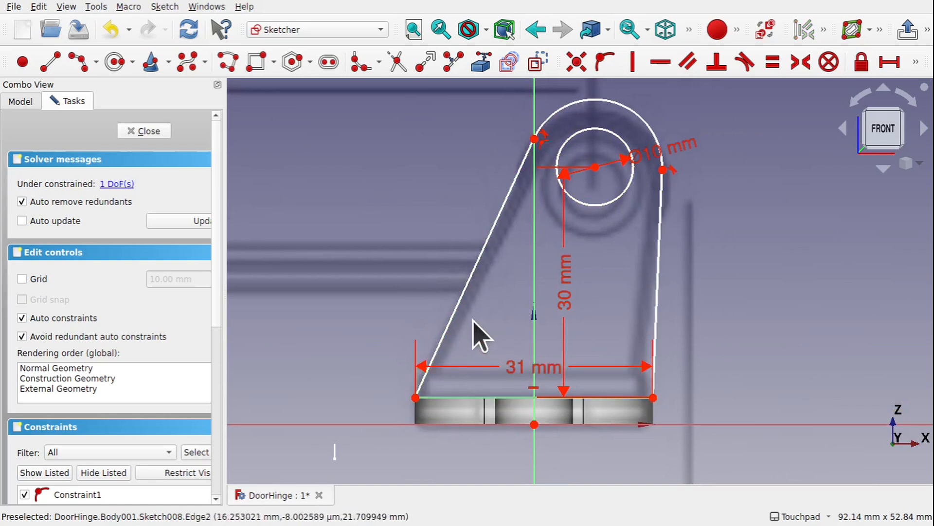
{"action": "left_click", "coordinate": [448, 323]}
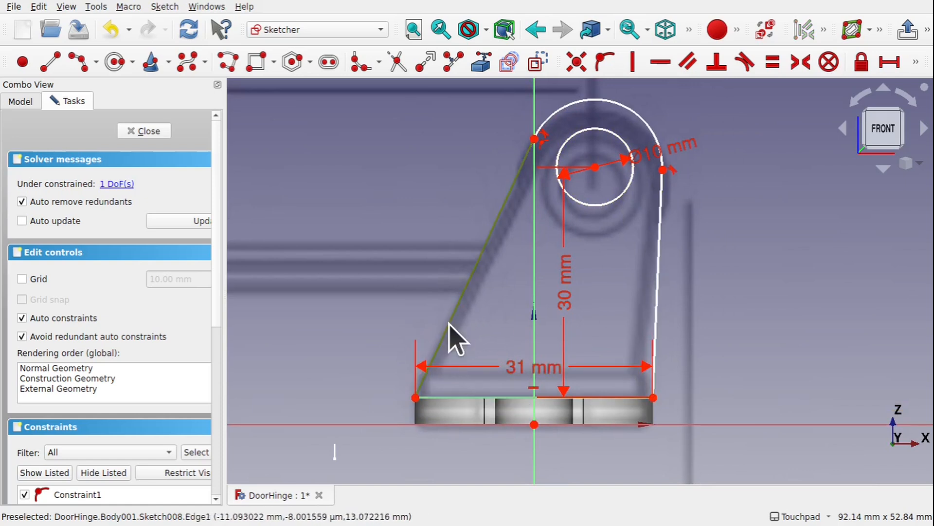
{"action": "left_click", "coordinate": [915, 62]}
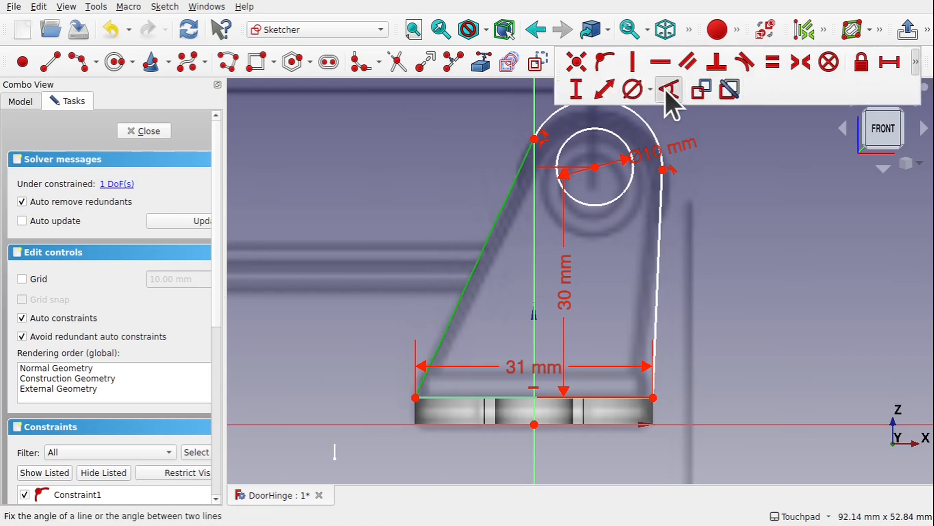
{"action": "left_click", "coordinate": [666, 88]}
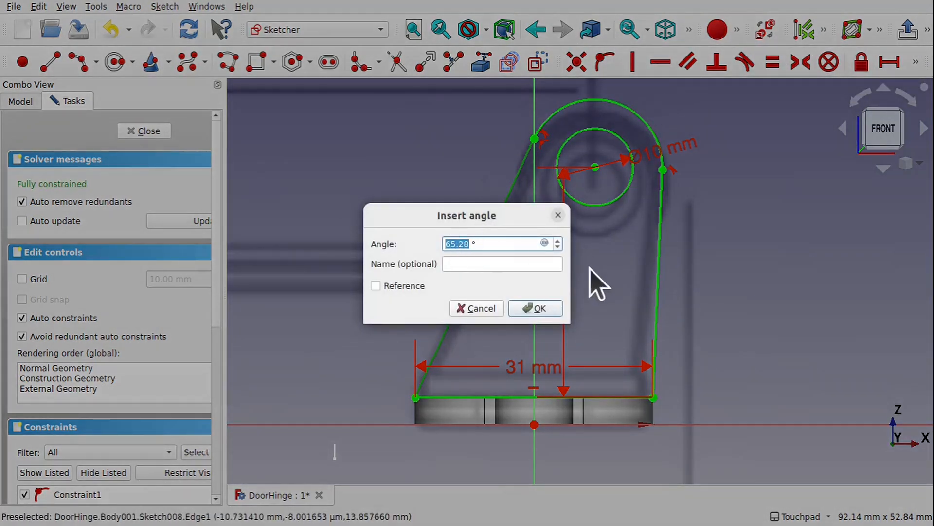
{"action": "left_click", "coordinate": [539, 308]}
{"action": "scroll", "coordinate": [507, 296], "scroll_direction": "down", "scroll_amount": 3}
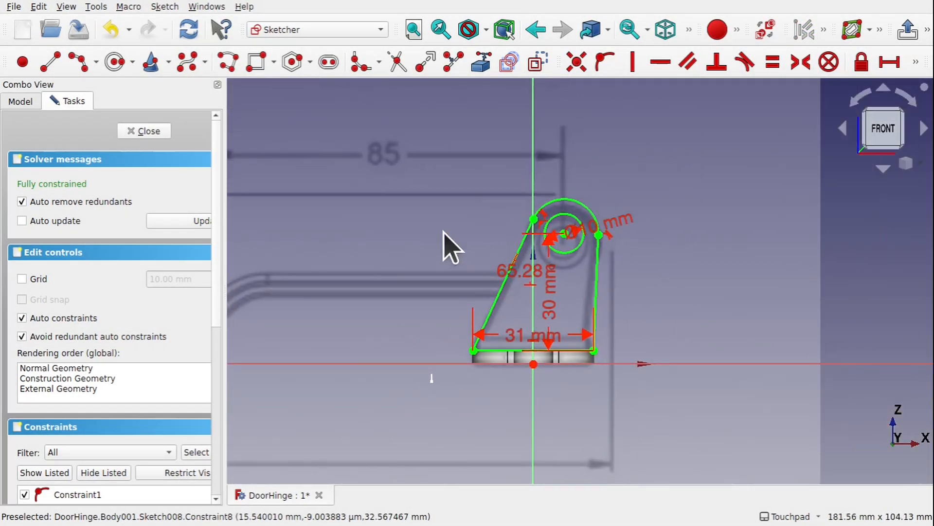
{"action": "left_click", "coordinate": [135, 132]}
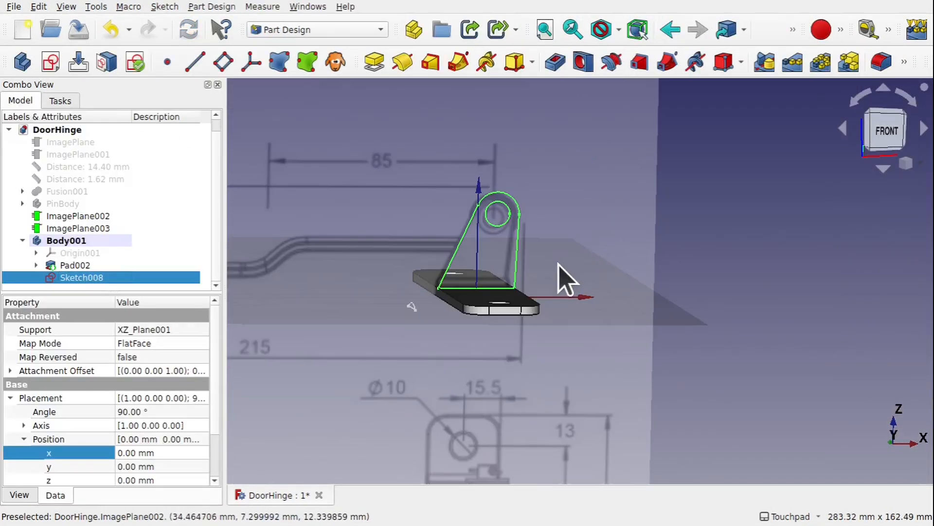
- Hide the padded base plate and view the profile sketch against the reference drawing from the top
{"action": "left_click_drag", "start_coordinate": [586, 263], "coordinate": [553, 381], "text": "alt"}
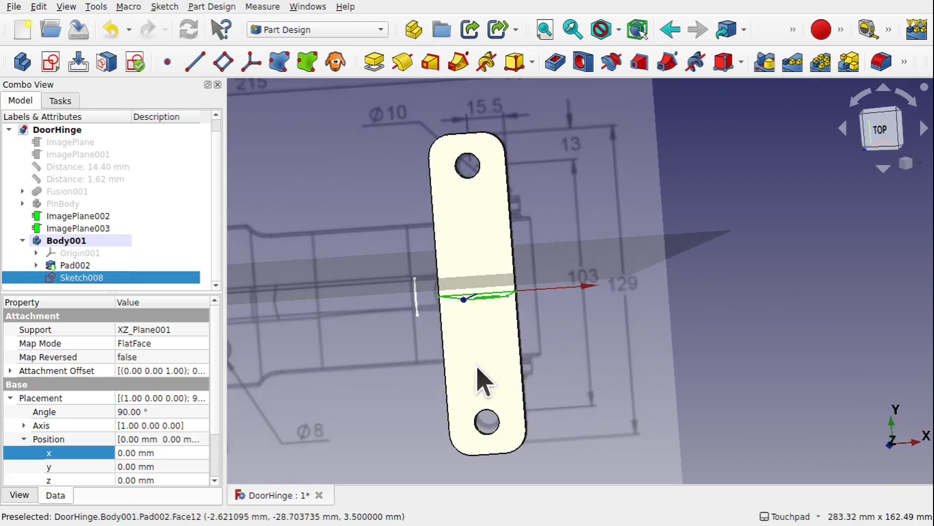
{"action": "key", "text": "Up"}
{"action": "key", "text": "space"}
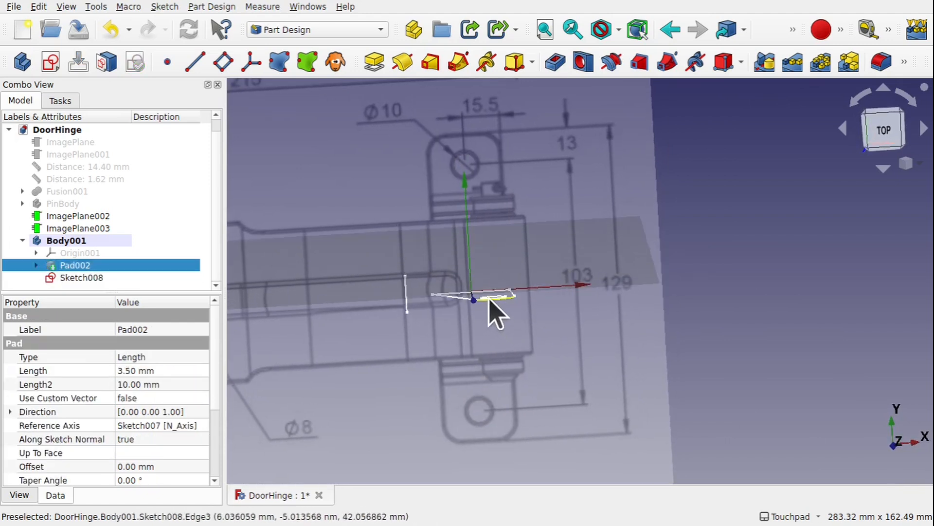
{"action": "left_click", "coordinate": [889, 139]}
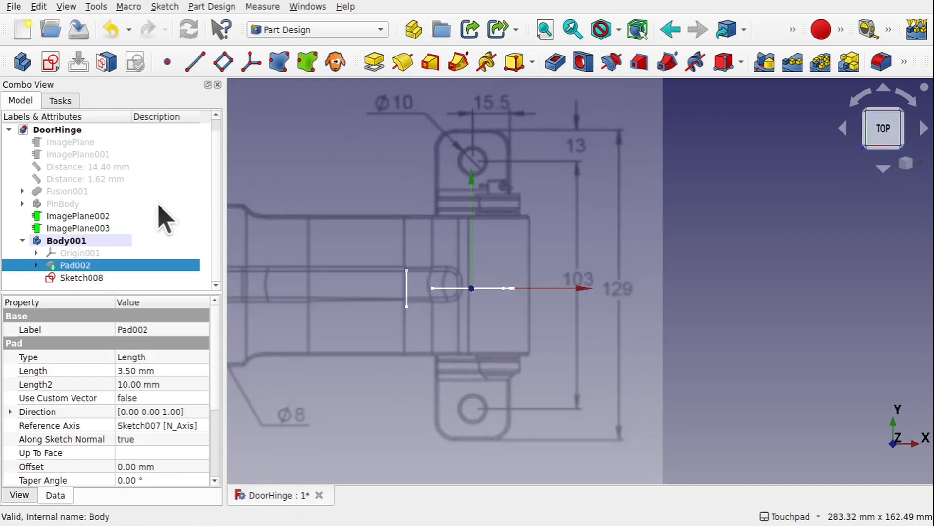
- Offset the side profile sketch 30 mm along Z in its attachment offset, leaving X and Y at 0 mm
{"action": "left_click", "coordinate": [86, 277]}
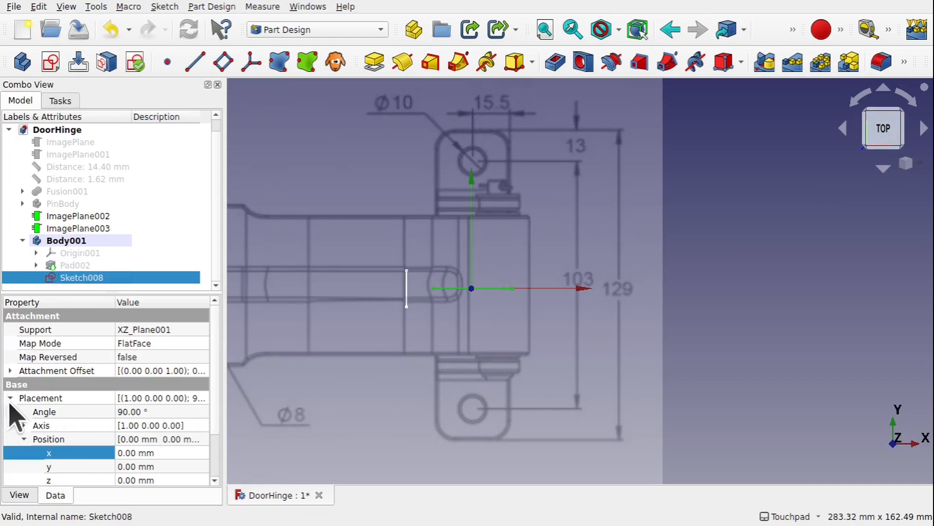
{"action": "left_click", "coordinate": [8, 371]}
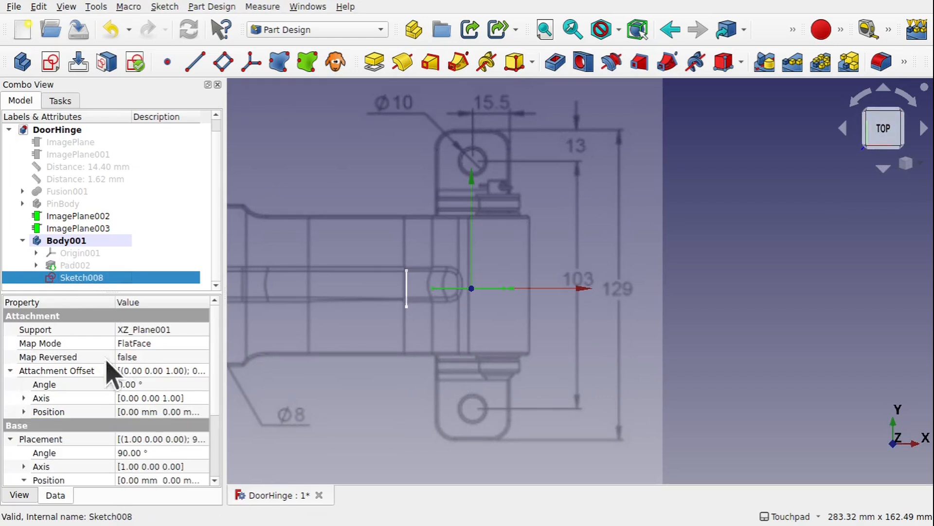
{"action": "left_click", "coordinate": [24, 412]}
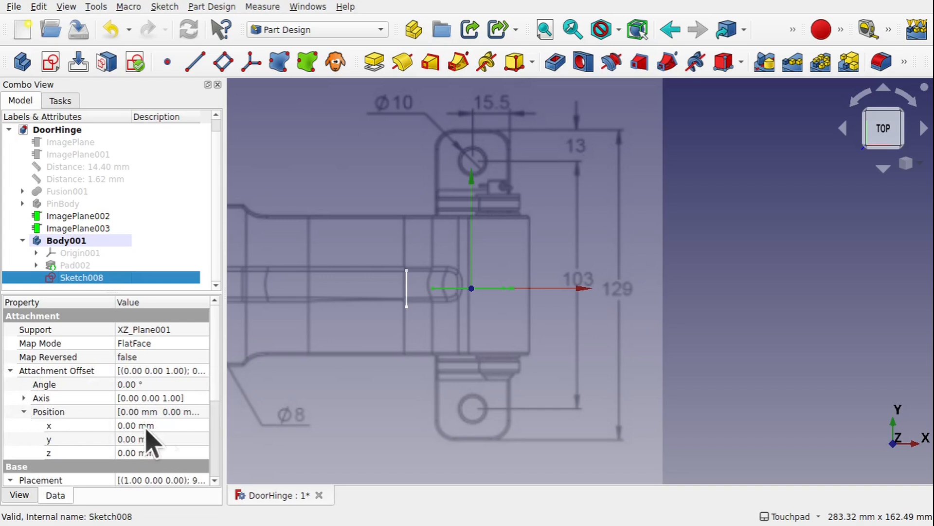
{"action": "left_click", "coordinate": [173, 438]}
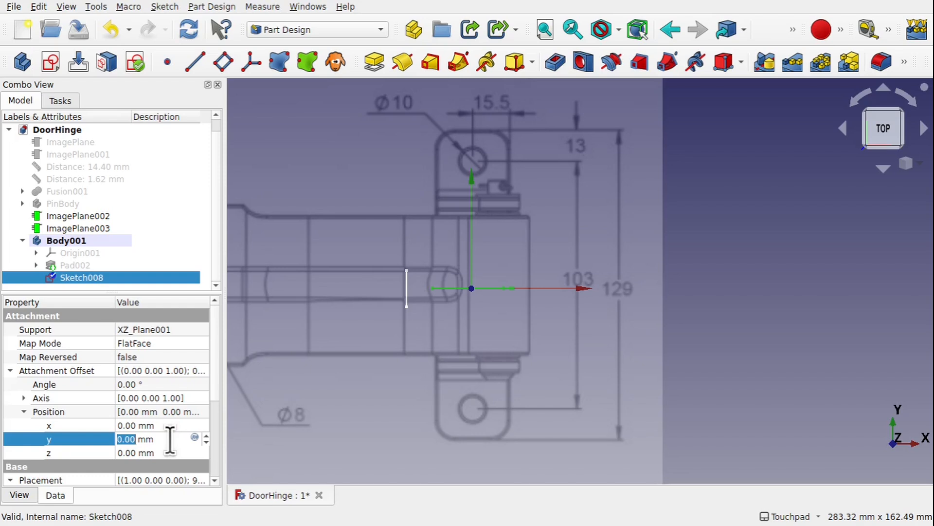
{"action": "left_click", "coordinate": [166, 426]}
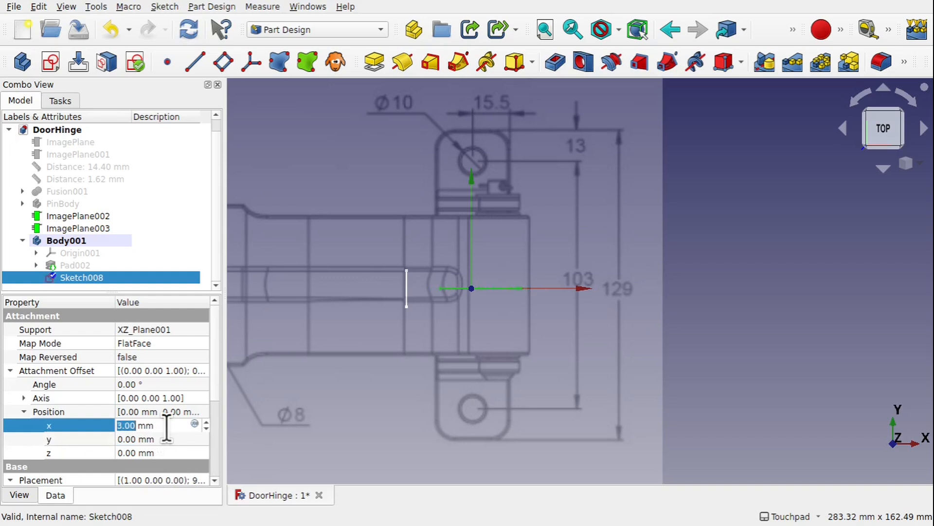
{"action": "left_click", "coordinate": [164, 452]}
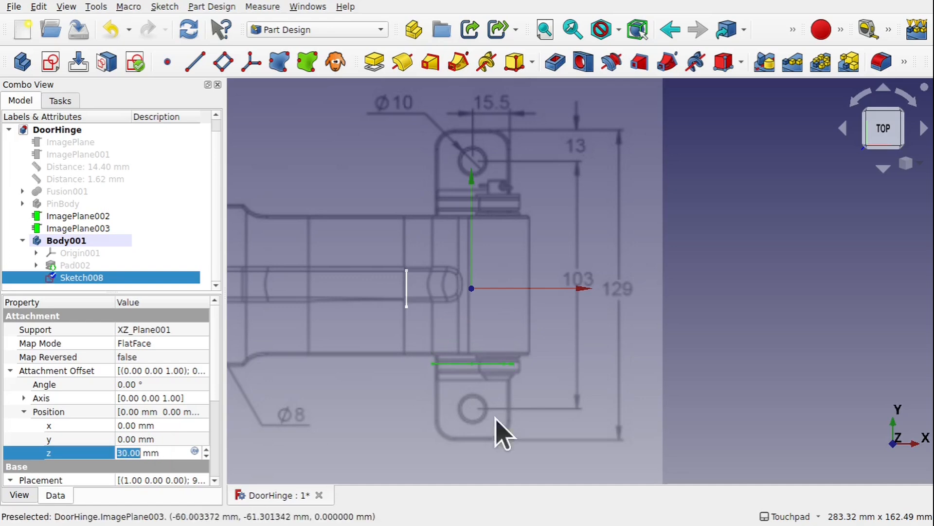
- Show the base plate again and check how the offset side profile sits on its upper face
{"action": "mouse_move", "coordinate": [508, 367]}
{"action": "left_mouse_down", "text": "shift"}
{"action": "mouse_move", "coordinate": [520, 315]}
{"action": "mouse_move", "coordinate": [501, 364]}
{"action": "mouse_move", "coordinate": [517, 331]}
{"action": "mouse_move", "coordinate": [532, 347]}
{"action": "left_mouse_up", "text": "shift"}
{"action": "left_click", "coordinate": [46, 266]}
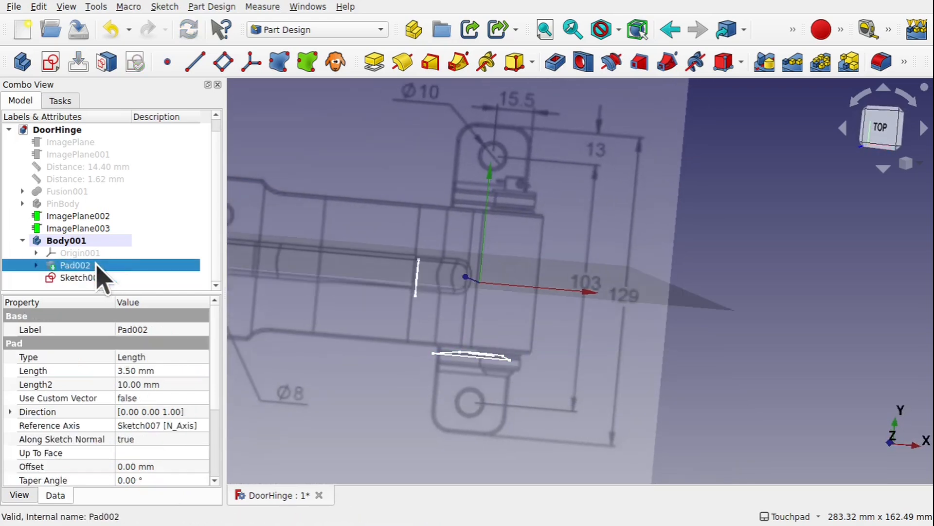
{"action": "key", "text": "space"}
{"action": "left_click_drag", "start_coordinate": [469, 411], "coordinate": [552, 375], "text": "shift"}
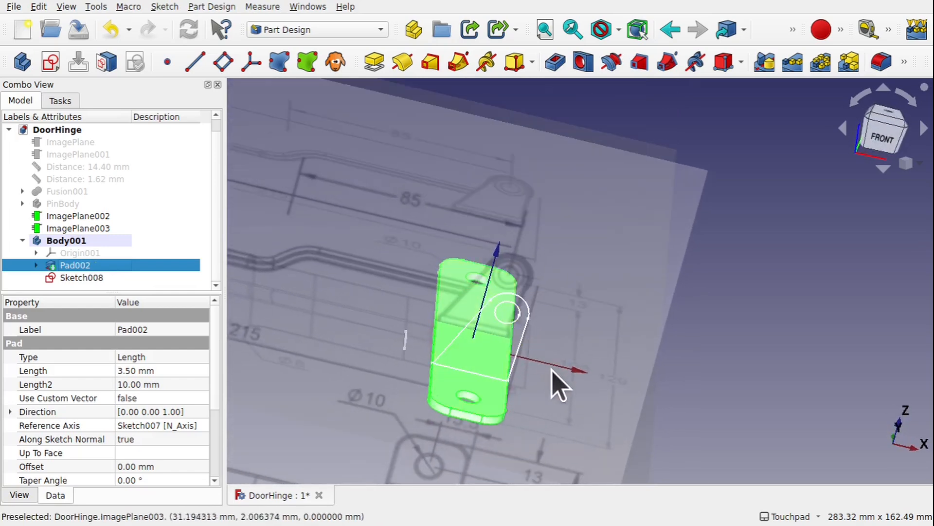
{"action": "left_click", "coordinate": [553, 375]}
{"action": "left_click_drag", "start_coordinate": [482, 366], "coordinate": [358, 364], "text": "shift"}
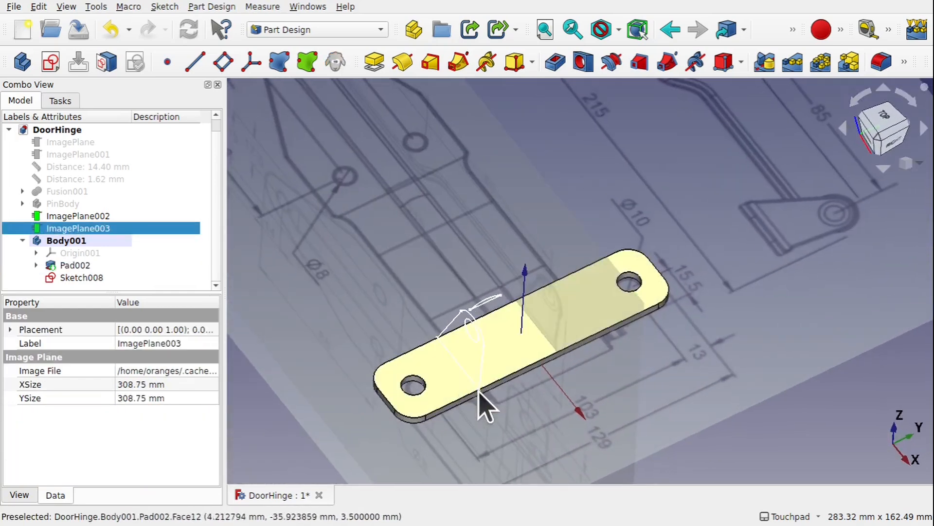
{"action": "scroll", "coordinate": [509, 413], "scroll_direction": "up", "scroll_amount": 5}
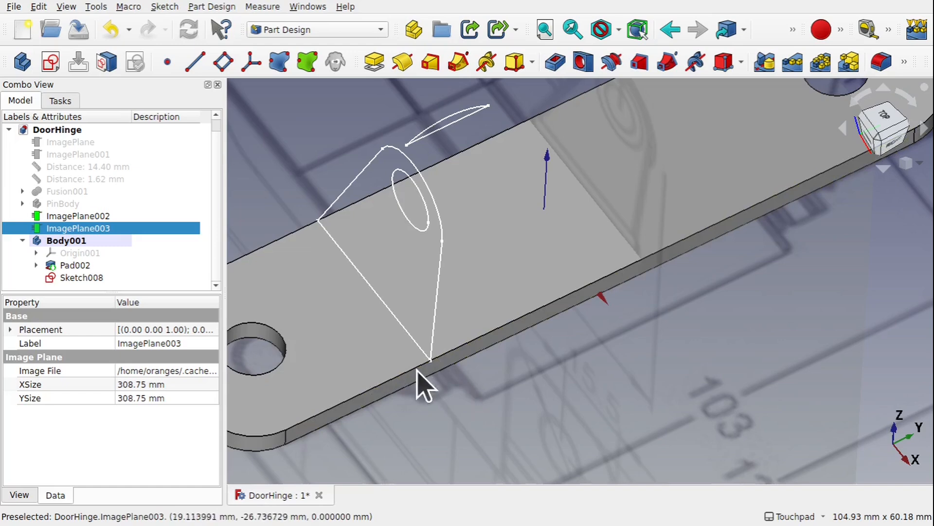
- Pad the side profile sketch by 2.5 mm along the sketch normal to form the pin lug
{"action": "left_click", "coordinate": [80, 278]}
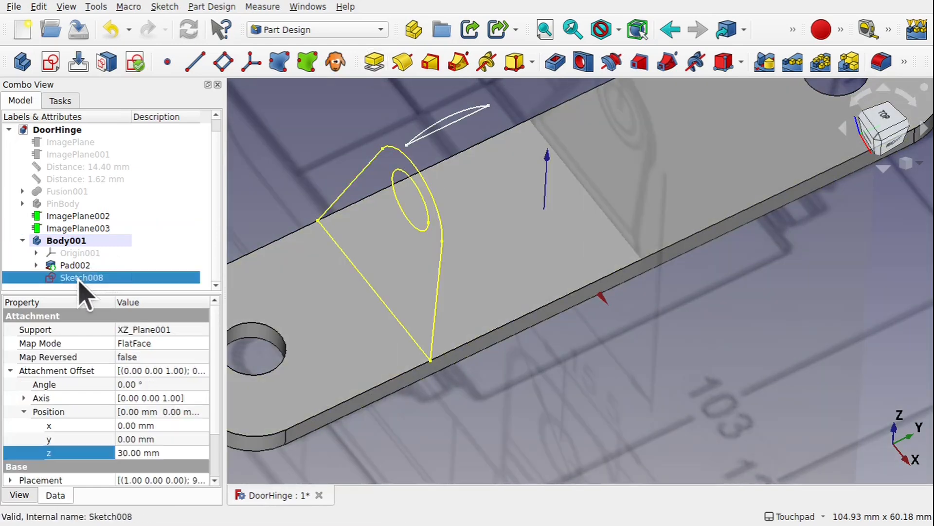
{"action": "left_click", "coordinate": [377, 64]}
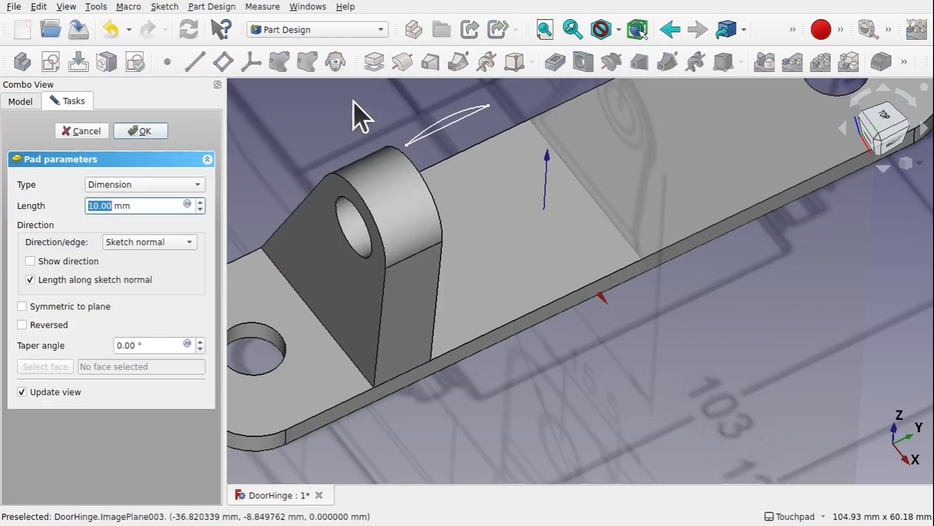
{"action": "mouse_move", "coordinate": [475, 209]}
{"action": "left_mouse_down", "text": "alt"}
{"action": "mouse_move", "coordinate": [451, 274]}
{"action": "mouse_move", "coordinate": [475, 275]}
{"action": "mouse_move", "coordinate": [524, 411]}
{"action": "mouse_move", "coordinate": [503, 388]}
{"action": "mouse_move", "coordinate": [485, 389]}
{"action": "left_mouse_up", "text": "alt"}
{"action": "type", "text": "2"}
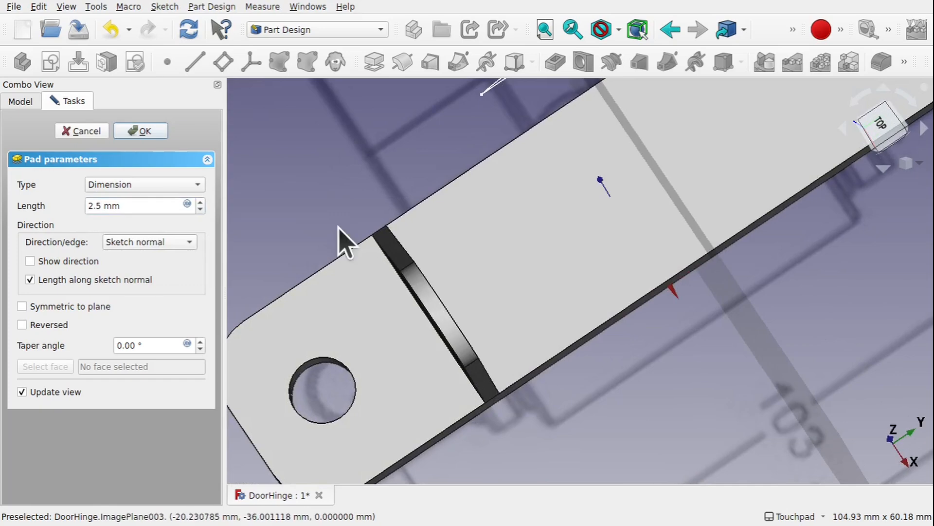
{"action": "left_click_drag", "start_coordinate": [524, 392], "coordinate": [473, 349], "text": "shift"}
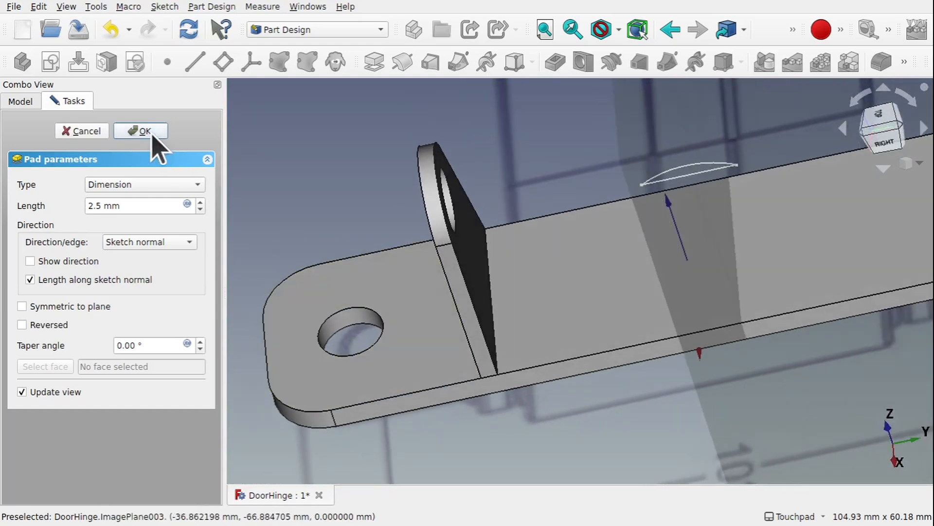
{"action": "left_click", "coordinate": [146, 134]}
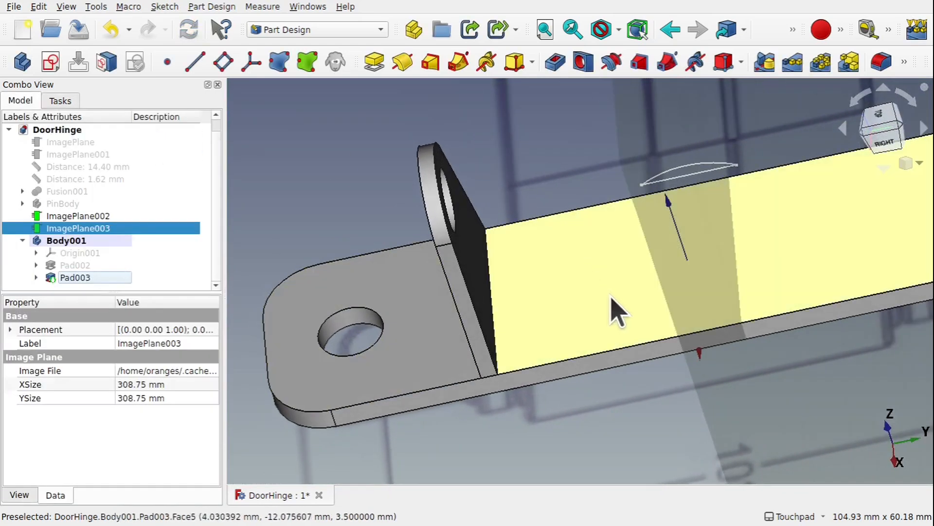
- Mirror the padded pin lug across the base XZ plane to the other end of the base plate
{"action": "scroll", "coordinate": [611, 297], "scroll_direction": "down", "scroll_amount": 4}
{"action": "left_click_drag", "start_coordinate": [612, 297], "coordinate": [567, 317], "text": "shift"}
{"action": "left_click", "coordinate": [584, 314]}
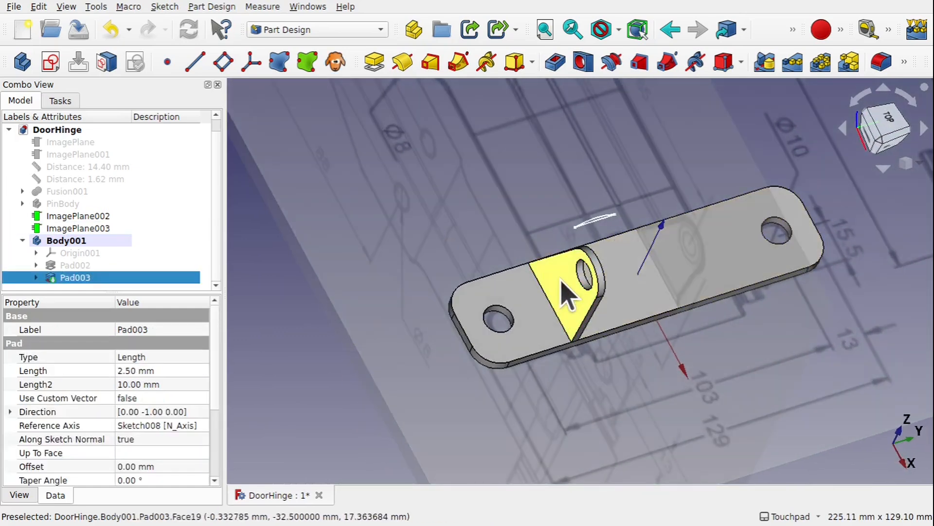
{"action": "left_click_drag", "start_coordinate": [631, 300], "coordinate": [553, 274], "text": "shift"}
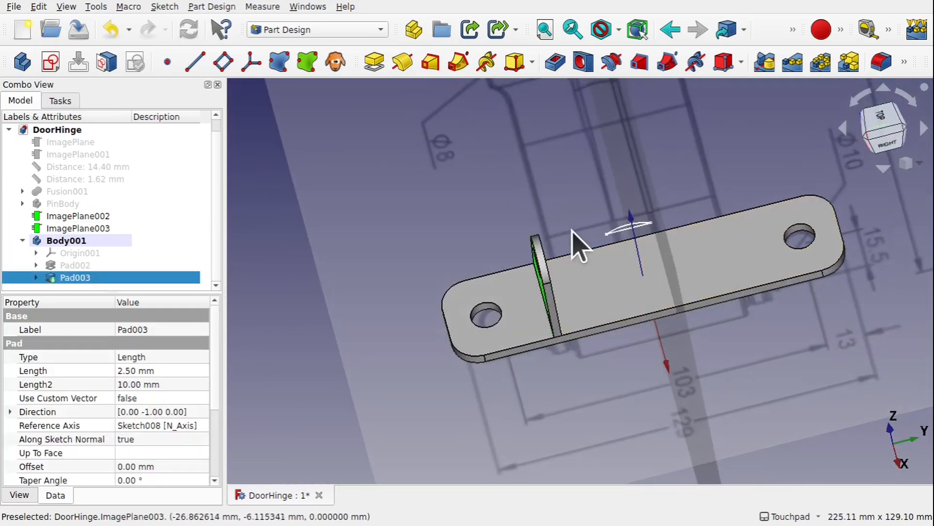
{"action": "left_click", "coordinate": [767, 63]}
{"action": "left_click_drag", "start_coordinate": [563, 173], "coordinate": [701, 219], "text": "shift"}
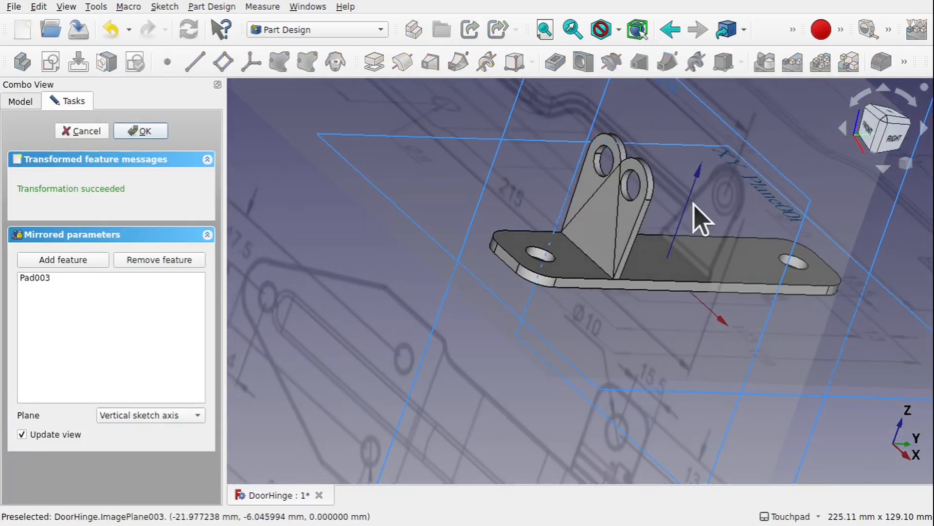
{"action": "left_click", "coordinate": [157, 415]}
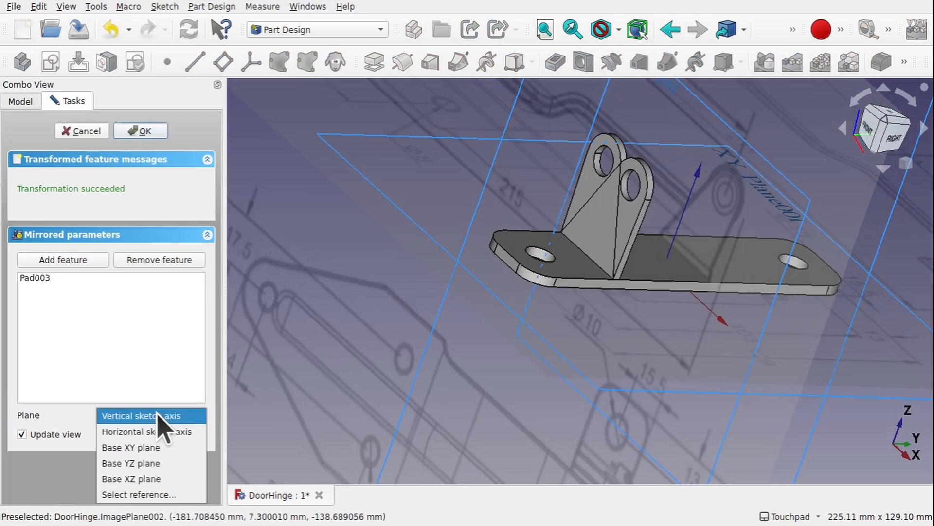
{"action": "left_click", "coordinate": [154, 478]}
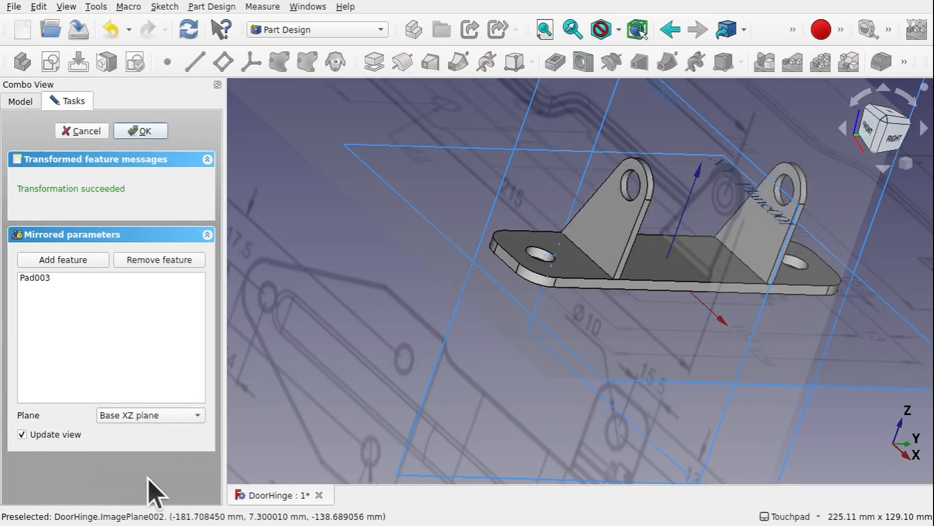
{"action": "left_click_drag", "start_coordinate": [563, 317], "coordinate": [479, 343], "text": "shift"}
{"action": "scroll", "coordinate": [682, 352], "scroll_direction": "down", "scroll_amount": 5}
{"action": "mouse_move", "coordinate": [652, 385]}
{"action": "left_mouse_down", "text": "shift"}
{"action": "mouse_move", "coordinate": [725, 399]}
{"action": "mouse_move", "coordinate": [780, 384]}
{"action": "mouse_move", "coordinate": [918, 470]}
{"action": "left_mouse_up", "text": "shift"}
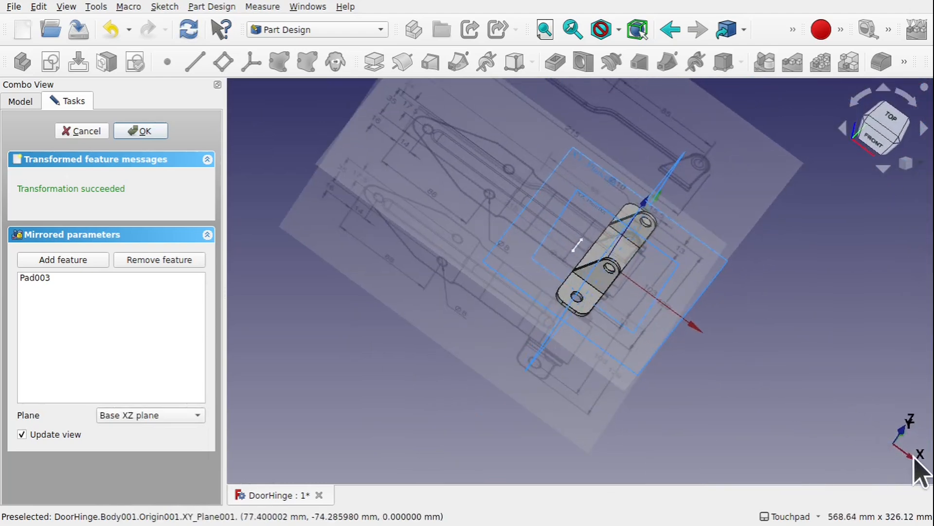
{"action": "left_click_drag", "start_coordinate": [692, 282], "coordinate": [610, 312], "text": "shift"}
{"action": "scroll", "coordinate": [657, 256], "scroll_direction": "up", "scroll_amount": 4}
{"action": "left_click_drag", "start_coordinate": [657, 256], "coordinate": [695, 267], "text": "shift"}
{"action": "left_click", "coordinate": [153, 138]}
- Set the original pin lug's pad length to 3 mm and show the mirrored feature again
{"action": "left_click_drag", "start_coordinate": [693, 313], "coordinate": [694, 242], "text": "shift"}
{"action": "left_click_drag", "start_coordinate": [638, 246], "coordinate": [608, 216], "text": "shift"}
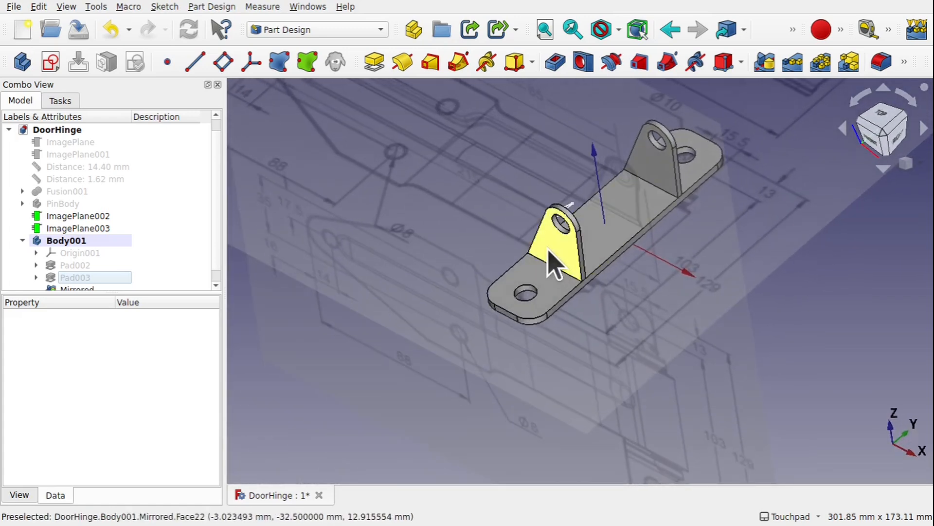
{"action": "left_click", "coordinate": [555, 263]}
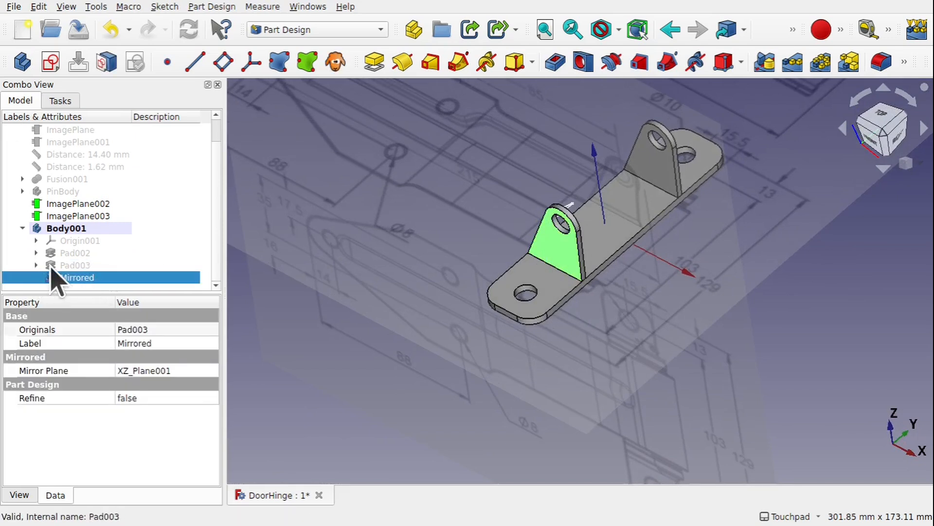
{"action": "left_click", "coordinate": [77, 265]}
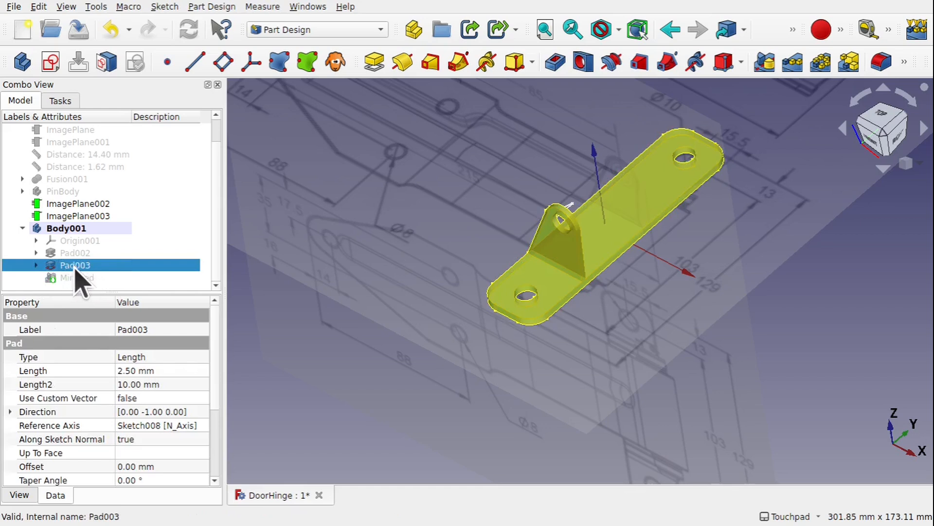
{"action": "left_click", "coordinate": [129, 370]}
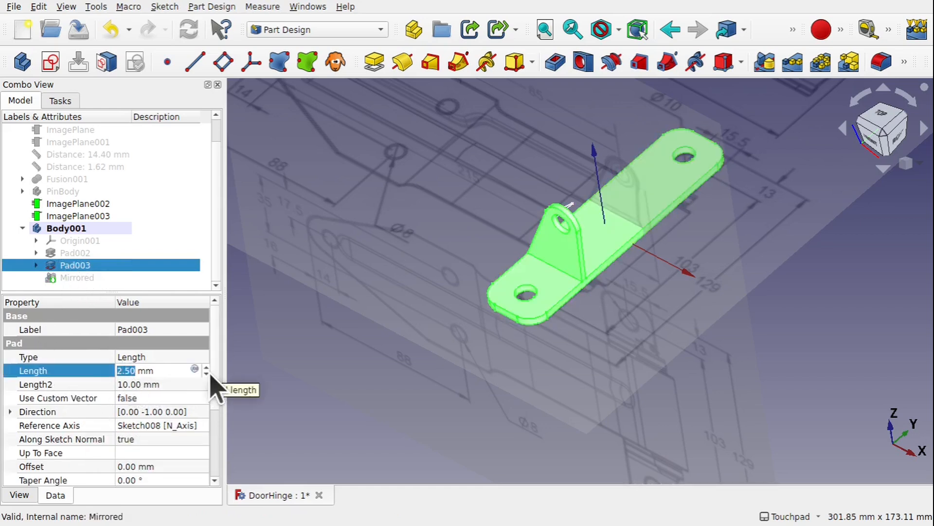
{"action": "type", "text": "3"}
{"action": "left_click", "coordinate": [438, 313]}
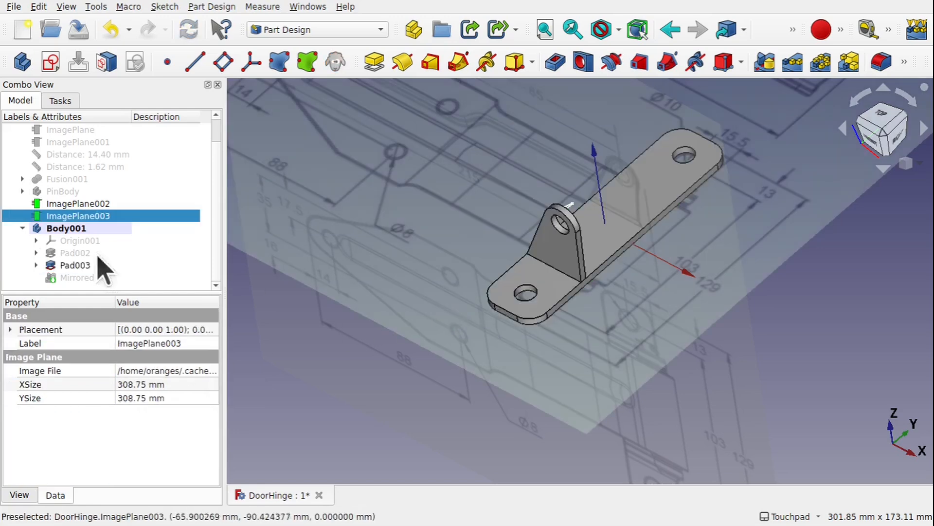
{"action": "left_click", "coordinate": [68, 277]}
{"action": "key", "text": "space"}
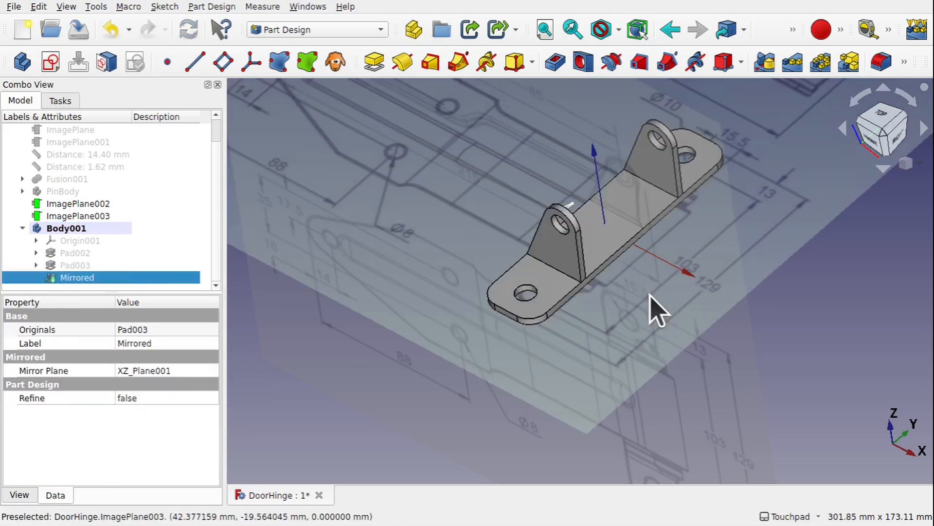
- Show the hidden pin body and compare its position with the holes in the bracket's two lugs
{"action": "left_click", "coordinate": [652, 292]}
{"action": "middle_click_drag", "start_coordinate": [657, 236], "coordinate": [650, 187]}
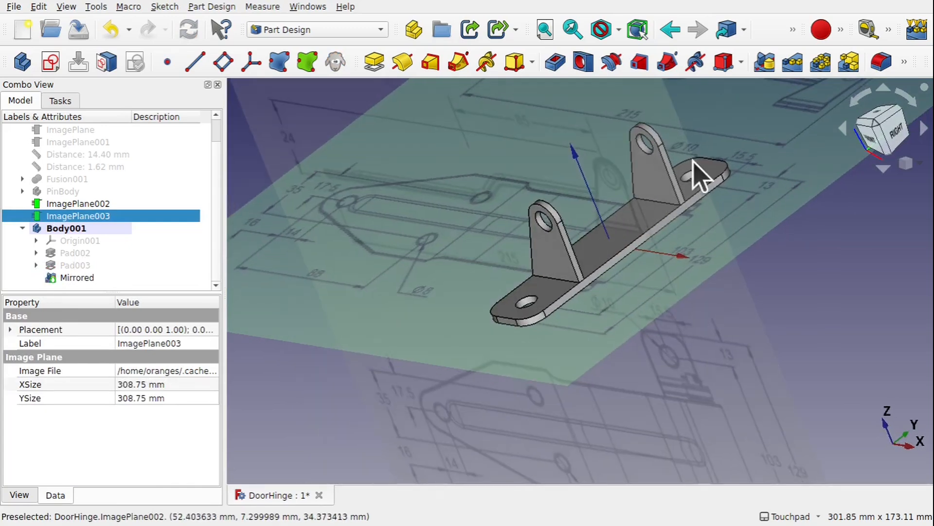
{"action": "middle_click_drag", "start_coordinate": [549, 209], "coordinate": [605, 240]}
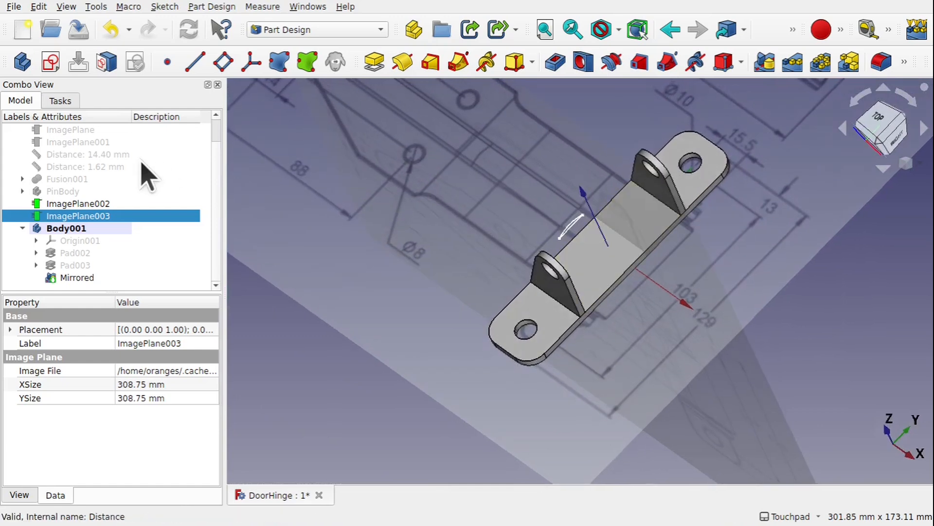
{"action": "left_click", "coordinate": [63, 191]}
{"action": "key", "text": "space"}
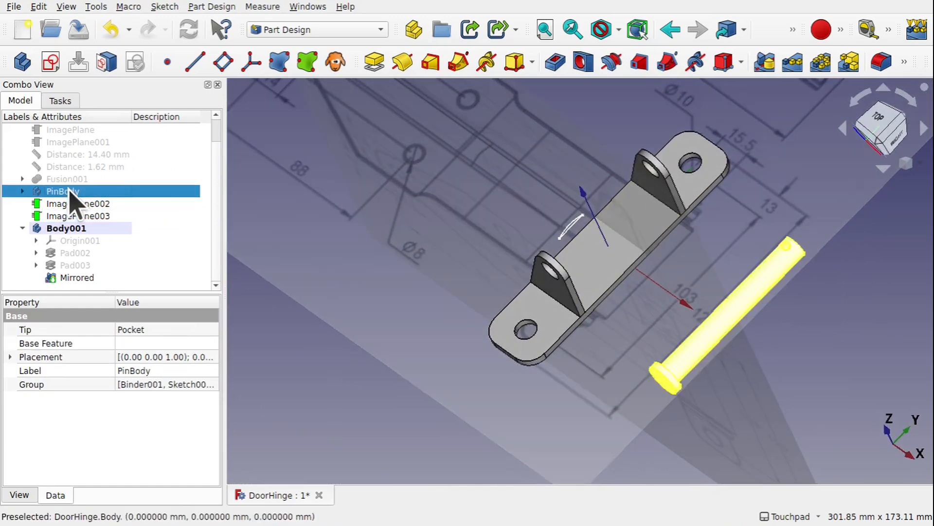
{"action": "middle_click_drag", "start_coordinate": [595, 374], "coordinate": [744, 267]}
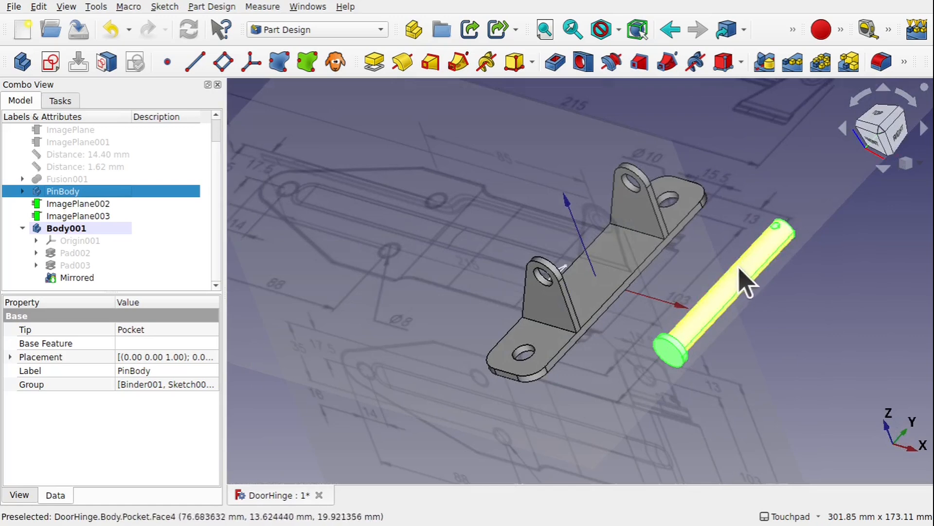
{"action": "middle_click_drag", "start_coordinate": [552, 293], "coordinate": [626, 262]}
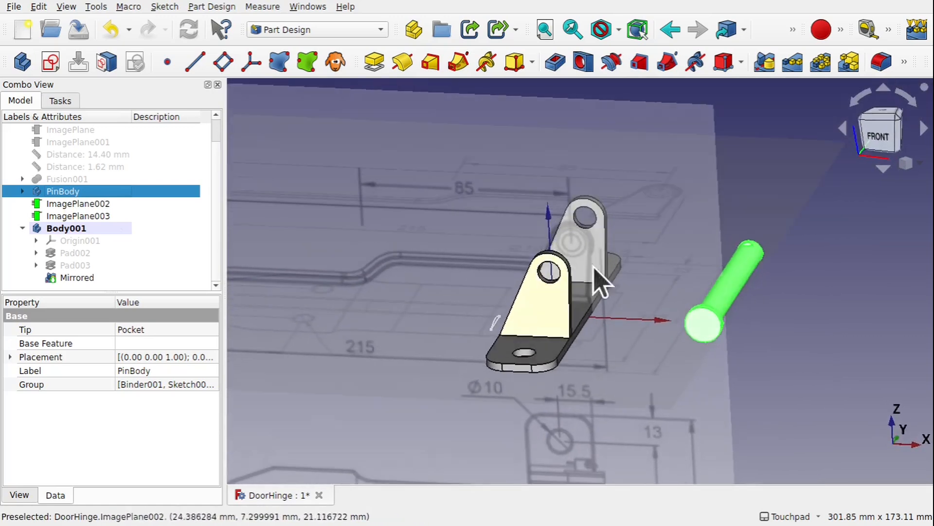
- Add a reference diameter dimension to the circle in the pin body's first pad sketch, then close the sketch
{"action": "left_click", "coordinate": [22, 191]}
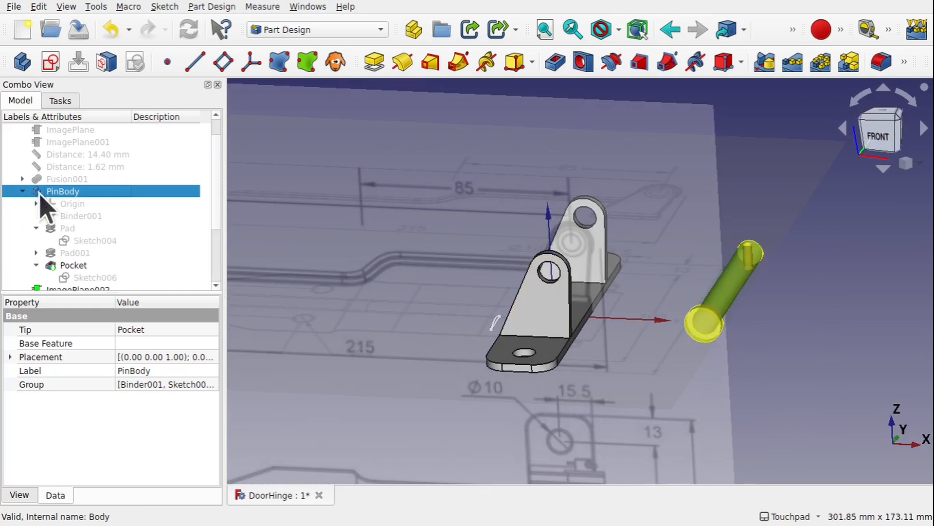
{"action": "left_click", "coordinate": [95, 240]}
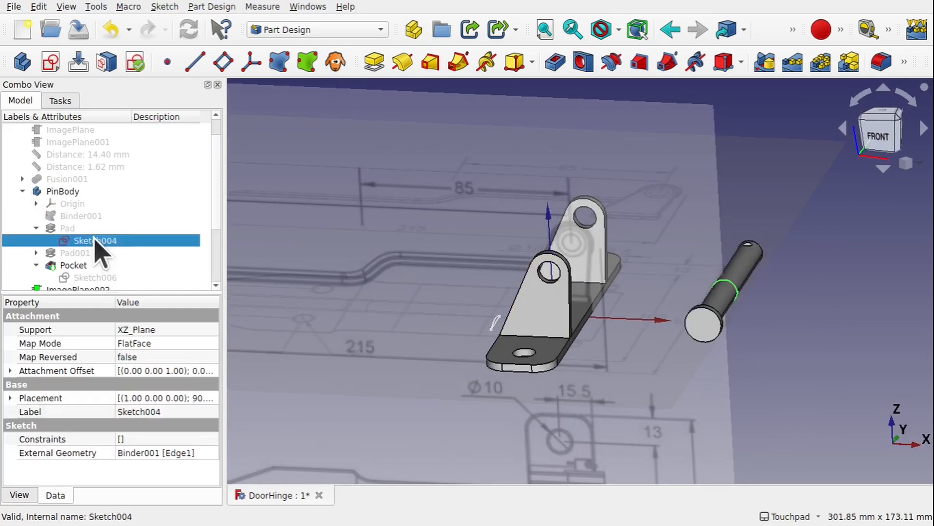
{"action": "double_click", "coordinate": [98, 240]}
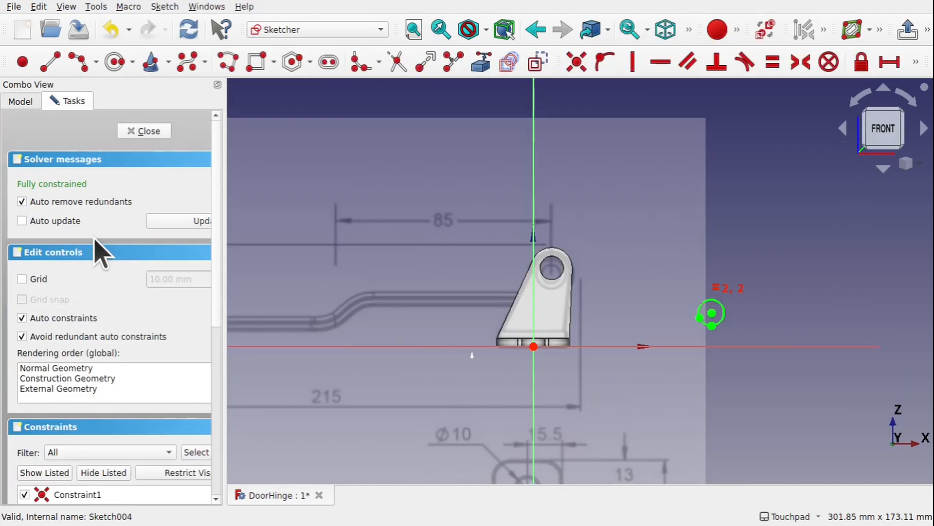
{"action": "scroll", "coordinate": [720, 327], "scroll_direction": "up", "scroll_amount": 3}
{"action": "scroll", "coordinate": [716, 315], "scroll_direction": "up", "scroll_amount": 2}
{"action": "left_click_drag", "start_coordinate": [745, 328], "coordinate": [720, 327], "text": "alt"}
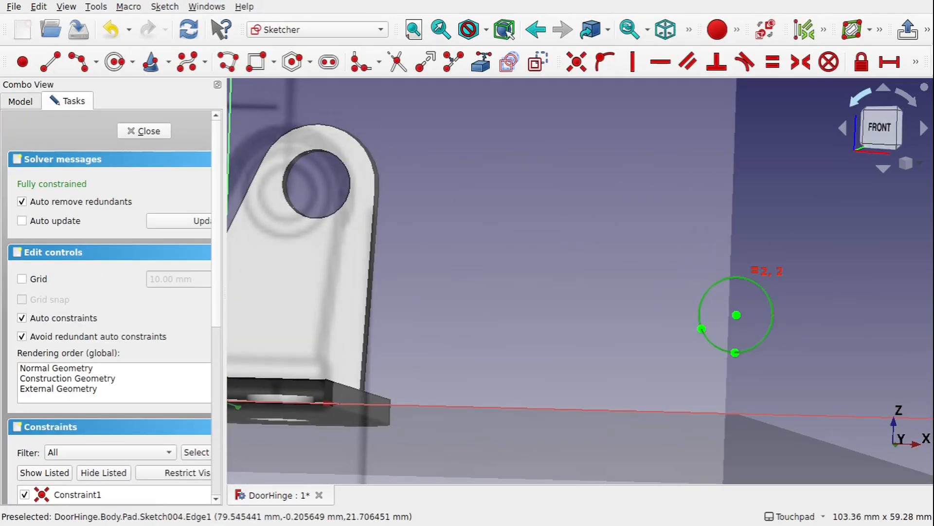
{"action": "left_click", "coordinate": [916, 65]}
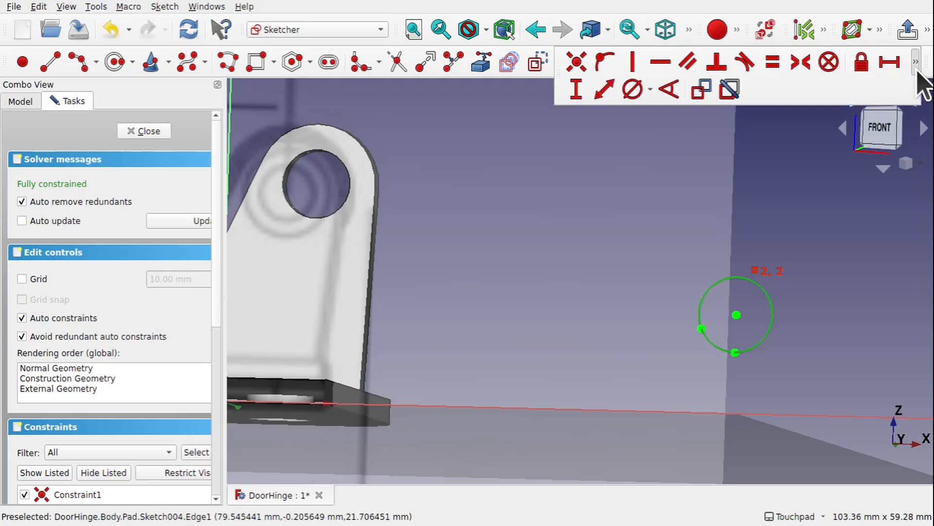
{"action": "left_click", "coordinate": [632, 89]}
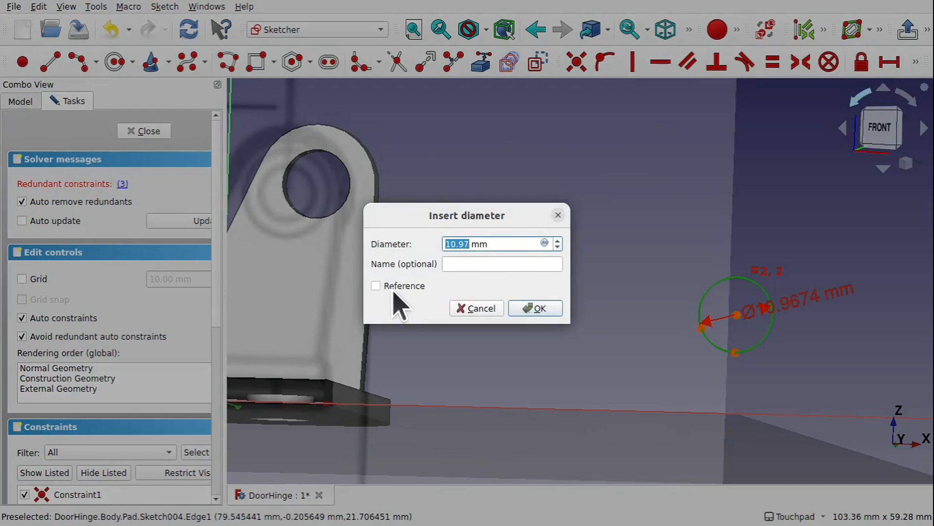
{"action": "left_click", "coordinate": [376, 286]}
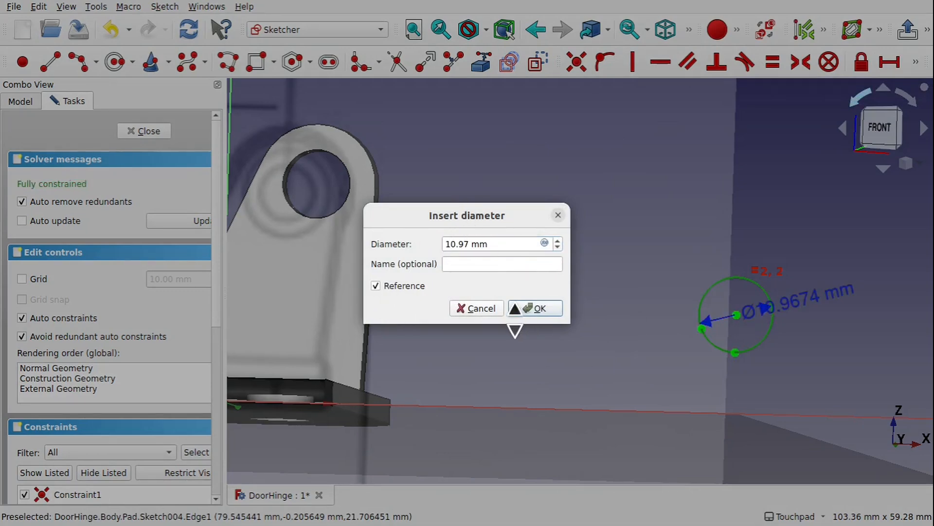
{"action": "left_click", "coordinate": [537, 308]}
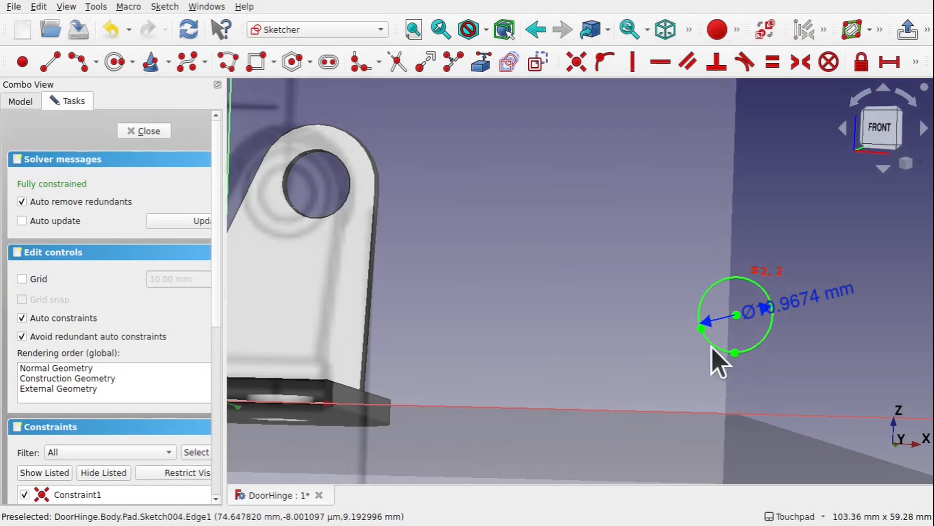
{"action": "scroll", "coordinate": [796, 336], "scroll_direction": "down", "scroll_amount": 4}
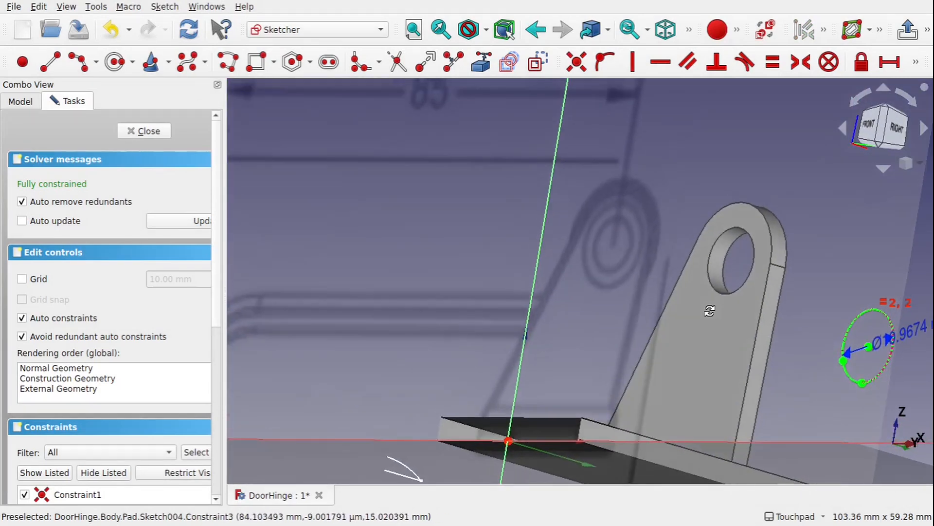
{"action": "scroll", "coordinate": [803, 340], "scroll_direction": "down", "scroll_amount": 2}
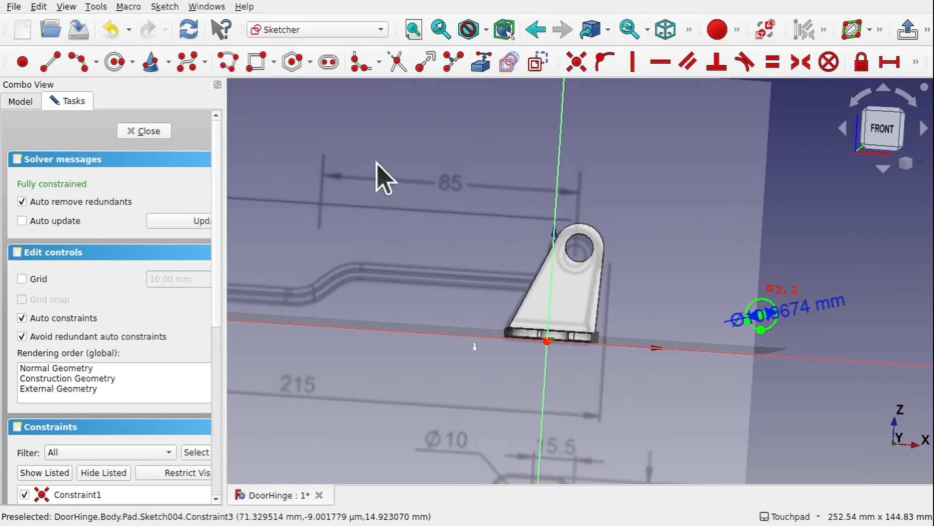
{"action": "left_click", "coordinate": [141, 132]}
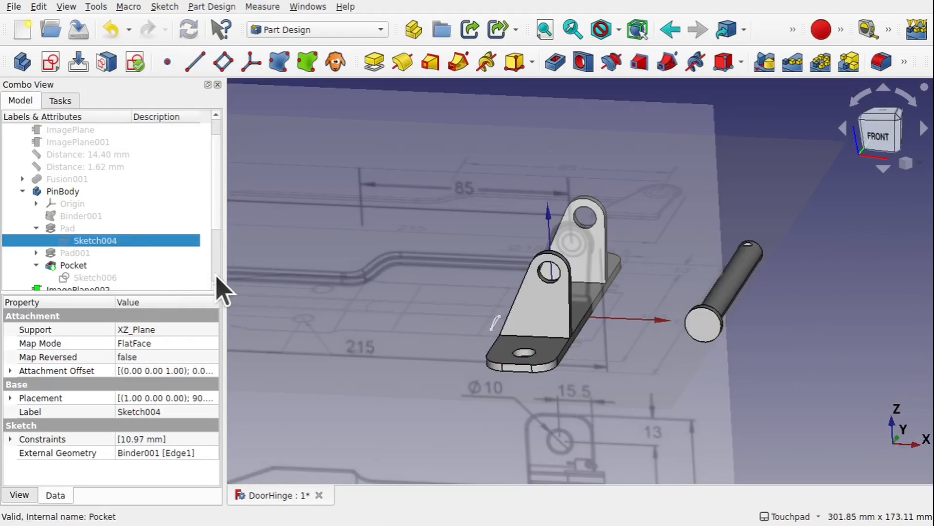
- Set the hole diameter to 12 mm in the pin lug's side profile sketch and close the sketch
{"action": "scroll", "coordinate": [216, 275], "scroll_direction": "down", "scroll_amount": 2}
{"action": "left_click", "coordinate": [36, 265]}
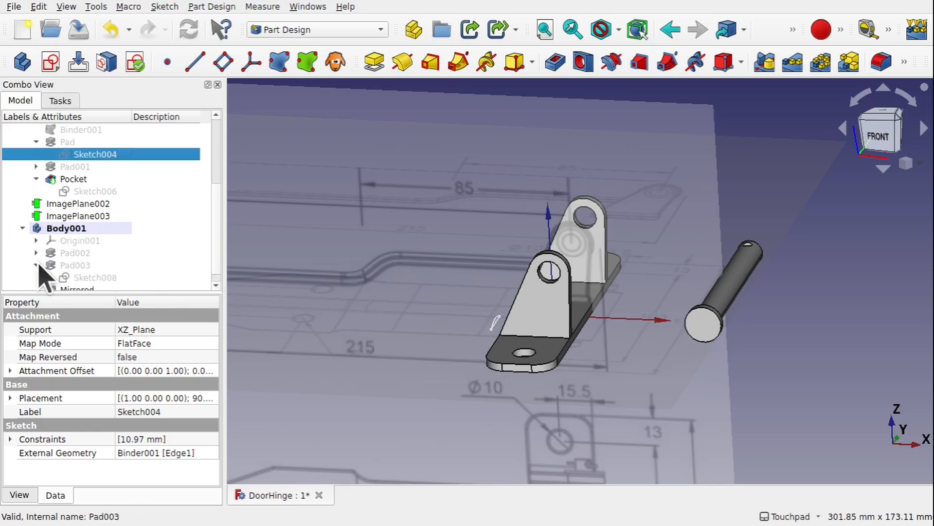
{"action": "left_click", "coordinate": [90, 277]}
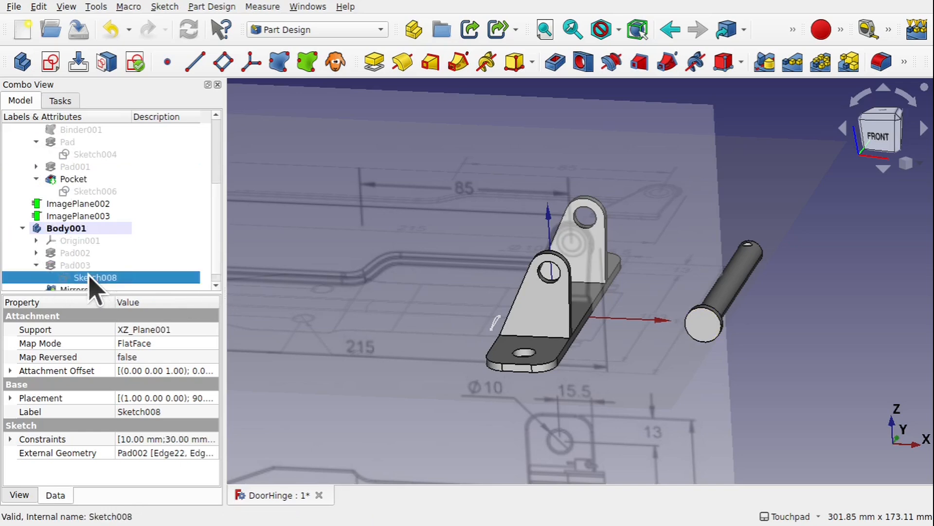
{"action": "double_click", "coordinate": [90, 277]}
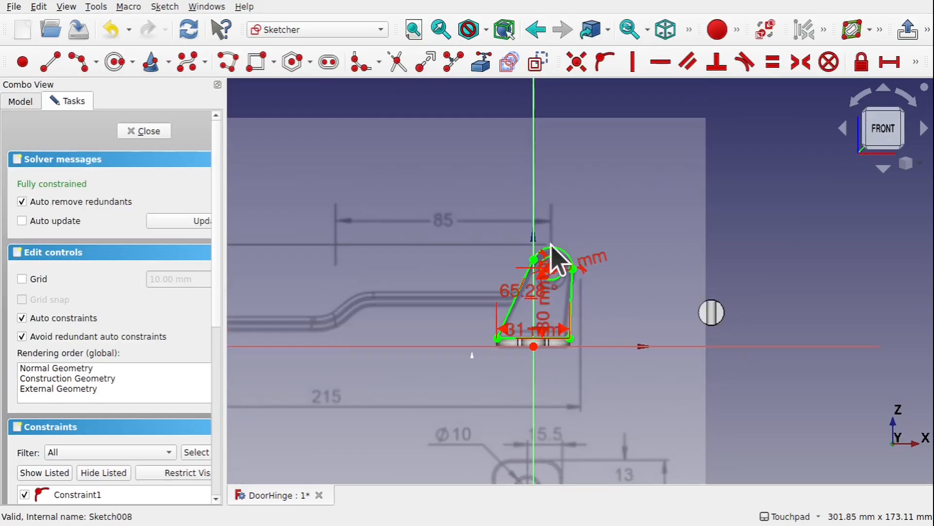
{"action": "scroll", "coordinate": [601, 290], "scroll_direction": "up", "scroll_amount": 5}
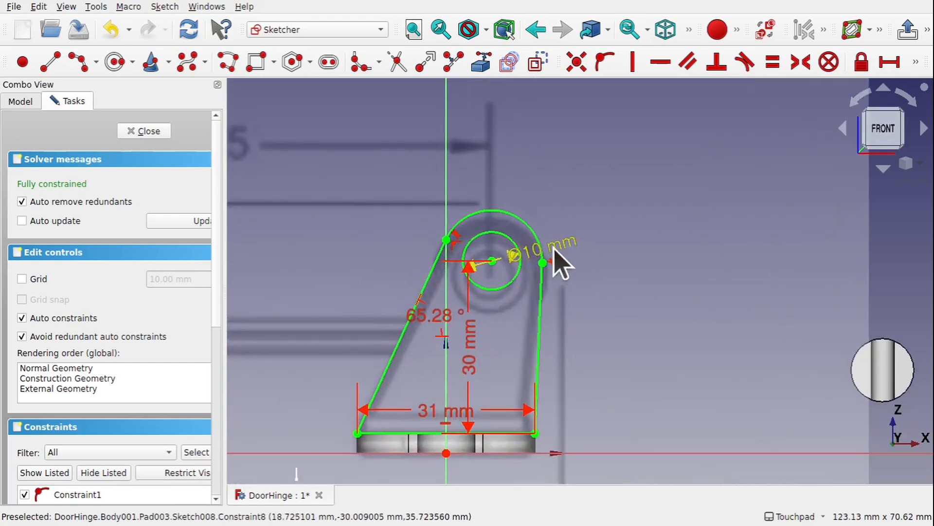
{"action": "left_click_drag", "start_coordinate": [669, 241], "coordinate": [664, 247]}
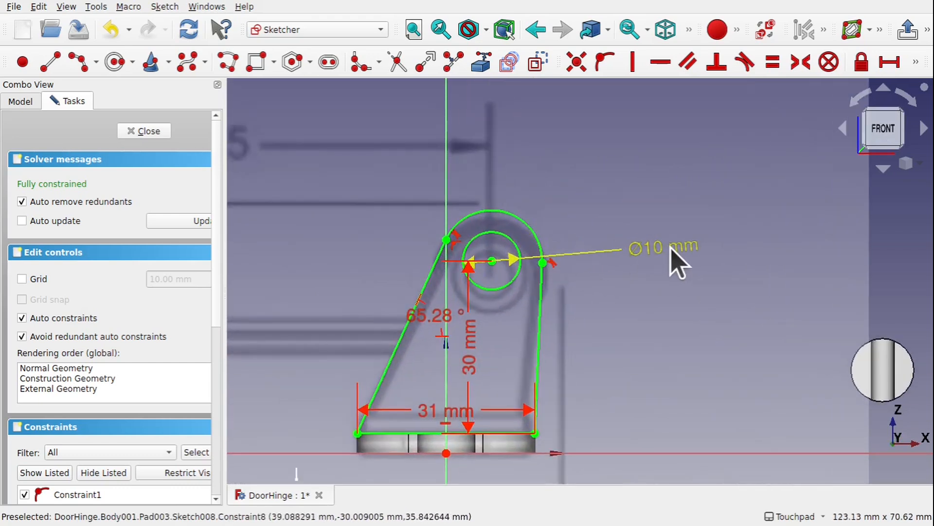
{"action": "left_click", "coordinate": [656, 246]}
{"action": "double_click", "coordinate": [656, 246]}
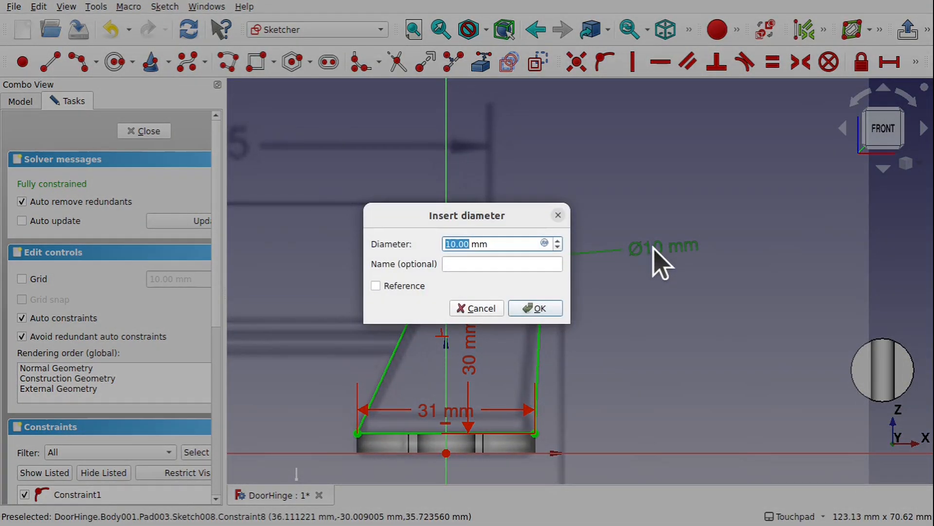
{"action": "type", "text": "12"}
{"action": "key", "text": "Return"}
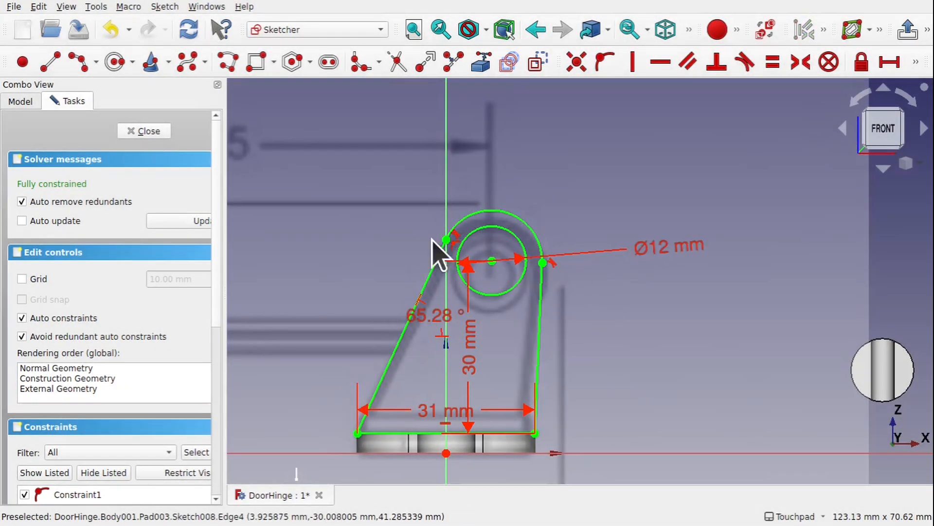
{"action": "left_click", "coordinate": [161, 136]}
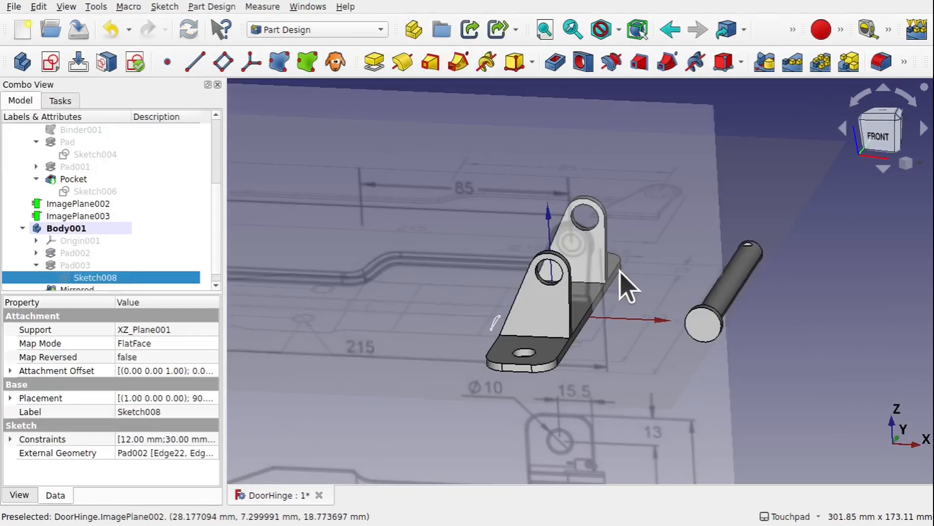
- Rename the bracket's body from Body001 to FastenerBody
{"action": "left_click_drag", "start_coordinate": [626, 271], "coordinate": [555, 305], "text": "alt"}
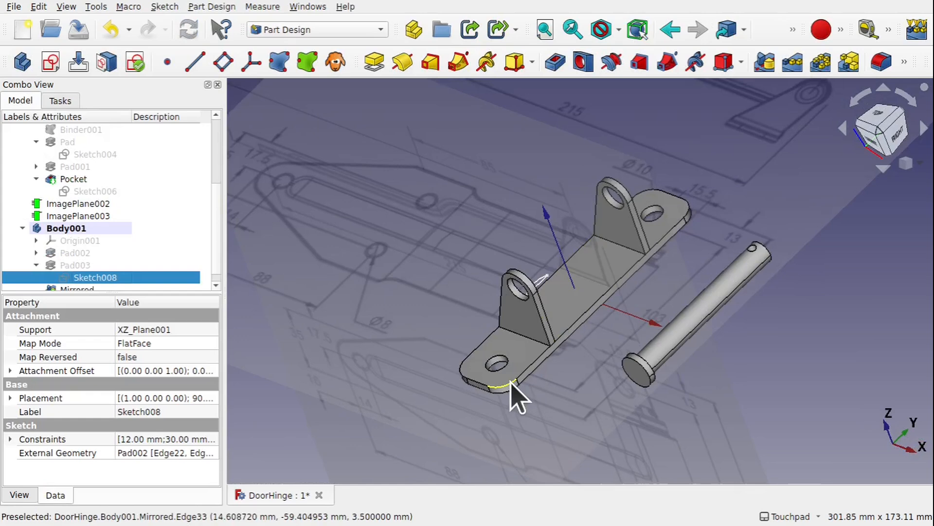
{"action": "left_click_drag", "start_coordinate": [633, 351], "coordinate": [654, 382], "text": "alt"}
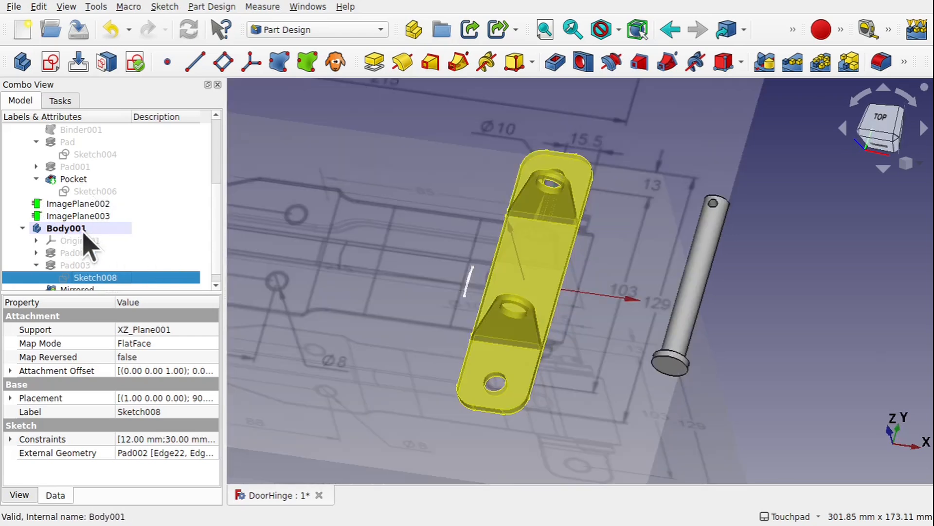
{"action": "left_click", "coordinate": [22, 227]}
{"action": "left_click", "coordinate": [52, 277]}
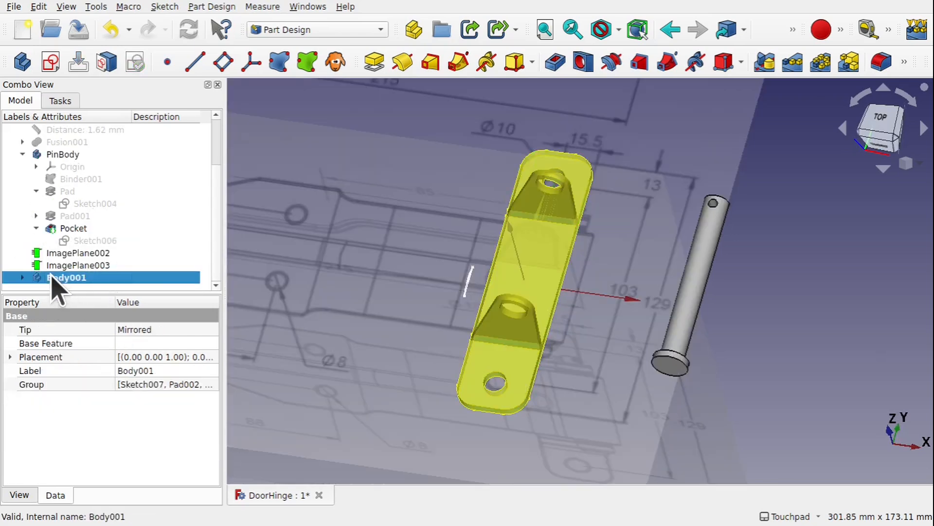
{"action": "right_click", "coordinate": [51, 278]}
{"action": "left_click", "coordinate": [117, 268]}
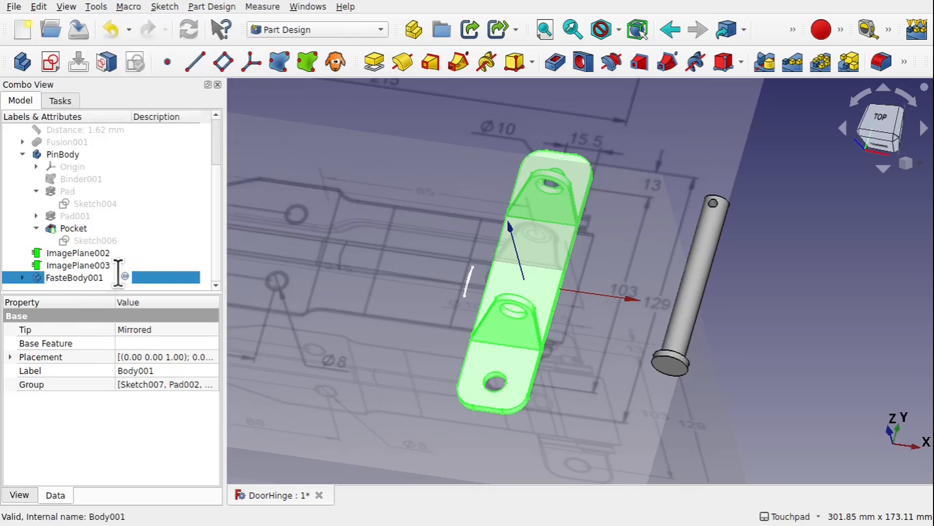
{"action": "key", "text": "End"}
{"action": "key", "text": "BackSpace"}
{"action": "key", "text": "BackSpace"}
{"action": "key", "text": "BackSpace"}
{"action": "key", "text": "Return"}
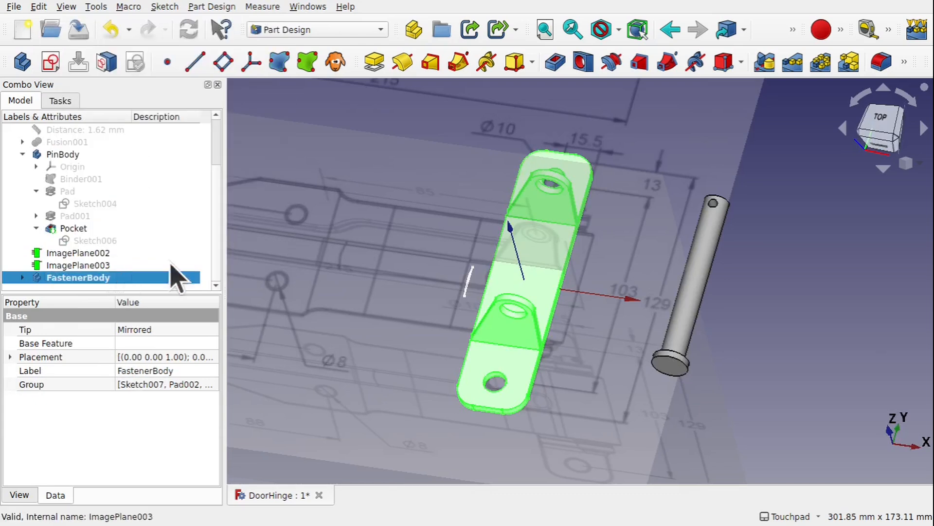
- Show the hidden Fusion001 hinge leaf alongside the pin and the bracket, then clear the selection
{"action": "left_click", "coordinate": [400, 286]}
{"action": "scroll", "coordinate": [401, 286], "scroll_direction": "down", "scroll_amount": 3}
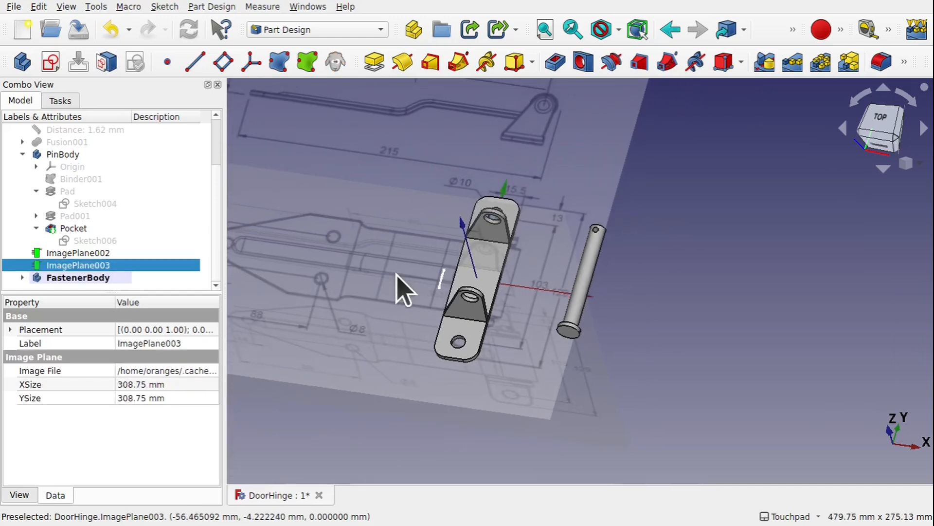
{"action": "left_click", "coordinate": [79, 141]}
{"action": "key", "text": "space"}
{"action": "left_click", "coordinate": [605, 339]}
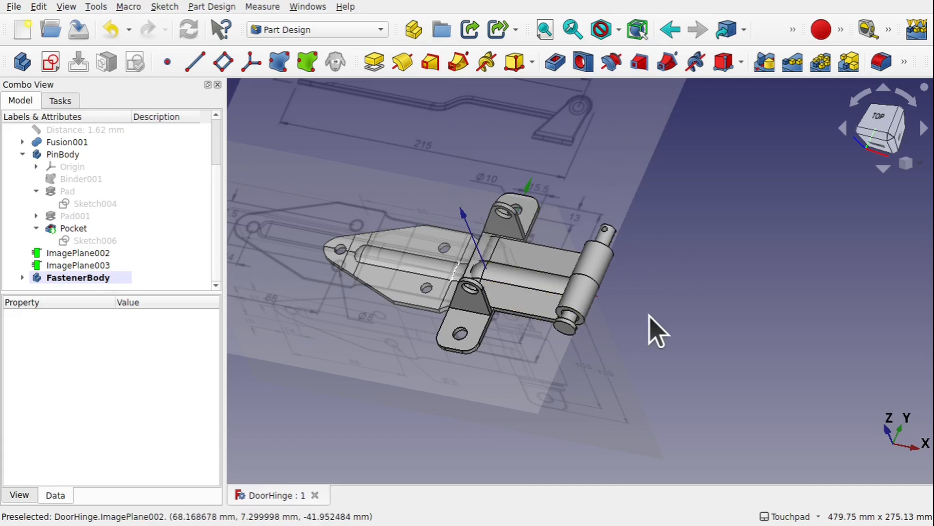
- Switch to the A2plus workbench and create a new empty document for the assembly
{"action": "left_click", "coordinate": [311, 31]}
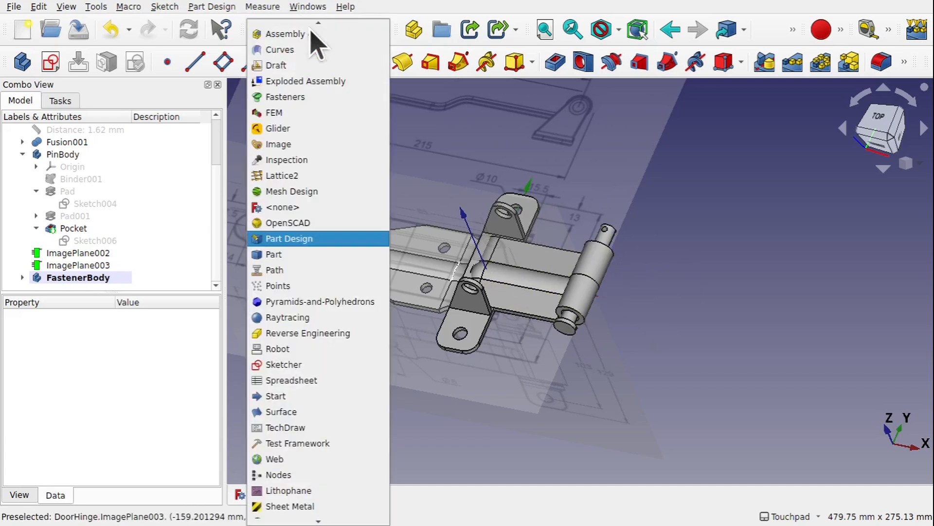
{"action": "left_click", "coordinate": [298, 28]}
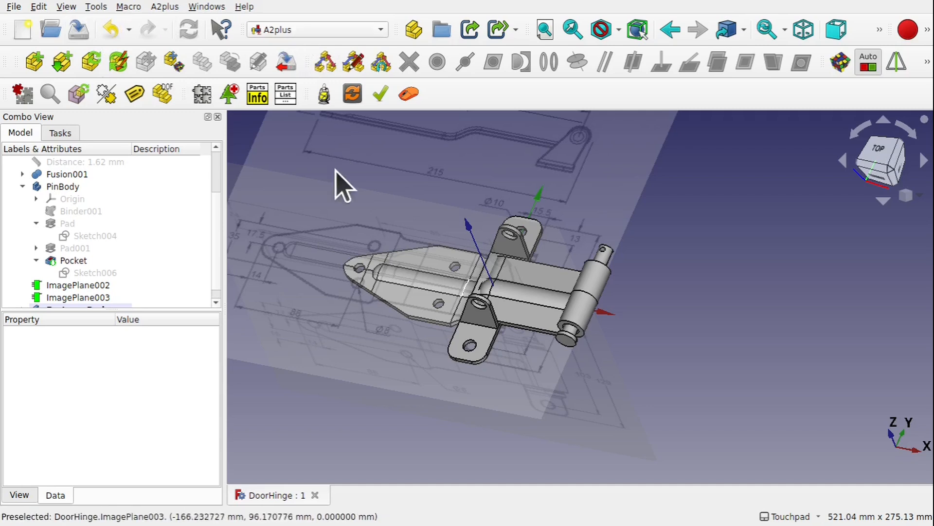
{"action": "scroll", "coordinate": [122, 229], "scroll_direction": "down", "scroll_amount": 1}
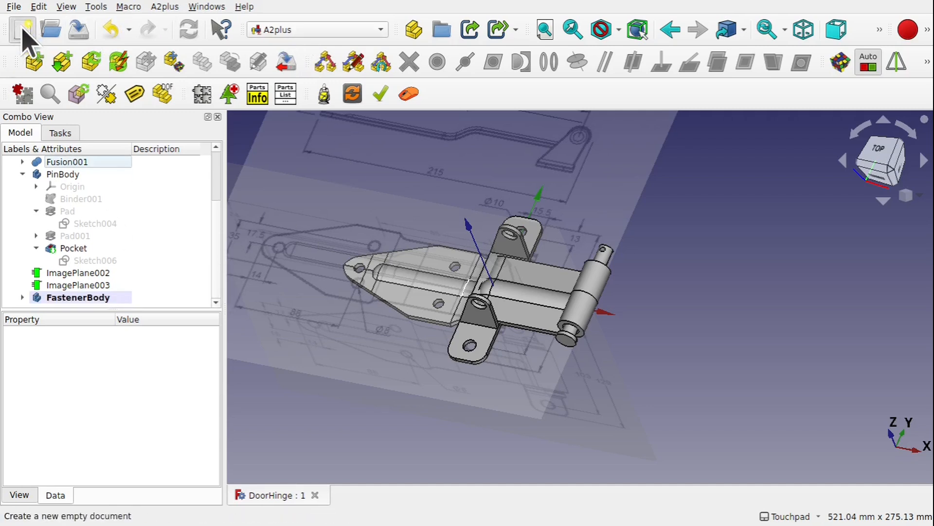
{"action": "left_click", "coordinate": [21, 30]}
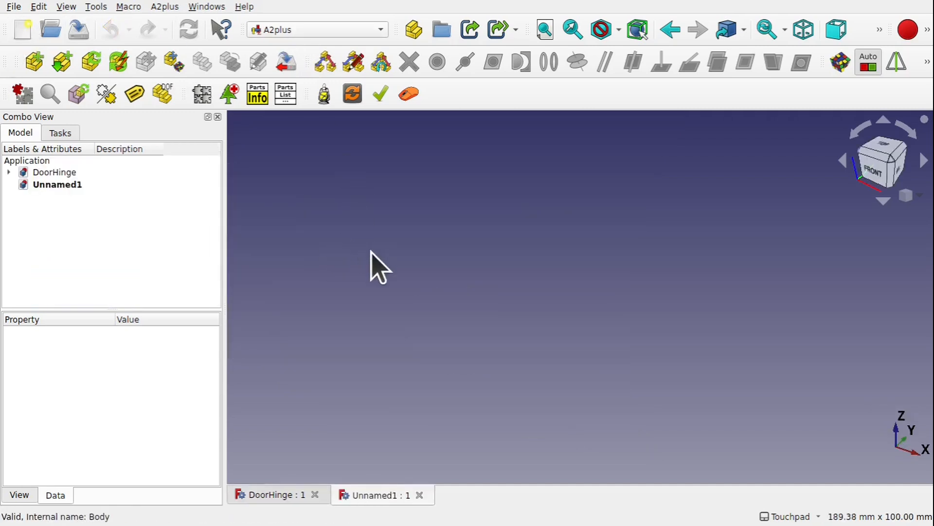
- Start adding a part to the empty assembly and save the document as DoorHingeAssem in the DoorHinge folder
{"action": "left_click", "coordinate": [60, 66]}
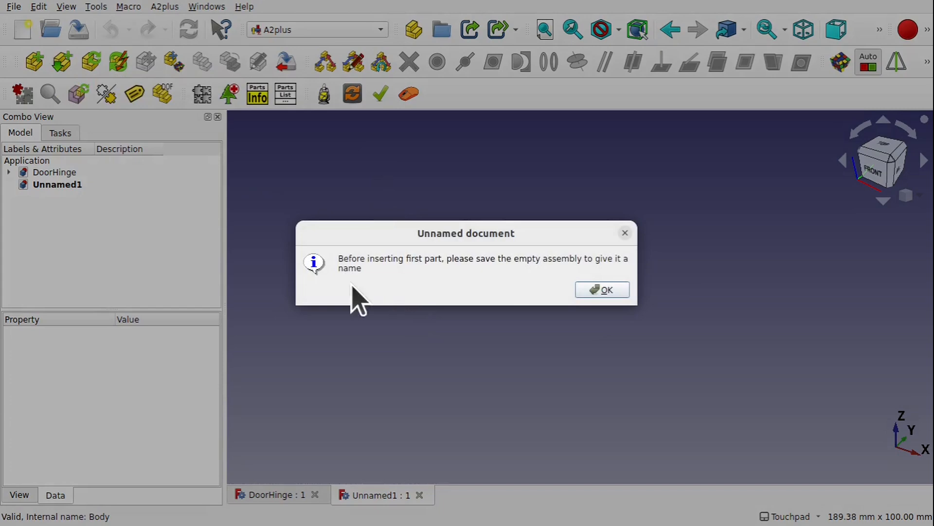
{"action": "left_click", "coordinate": [600, 289]}
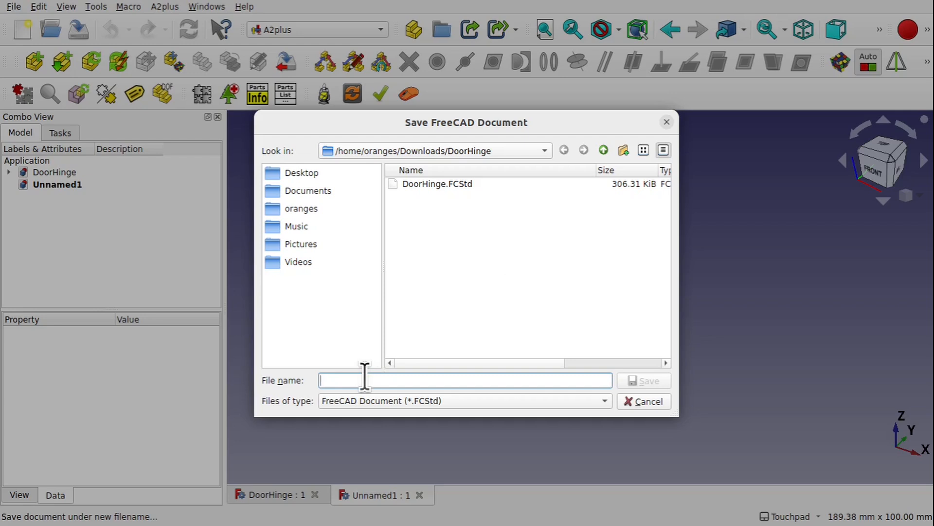
{"action": "type", "text": "Door"}
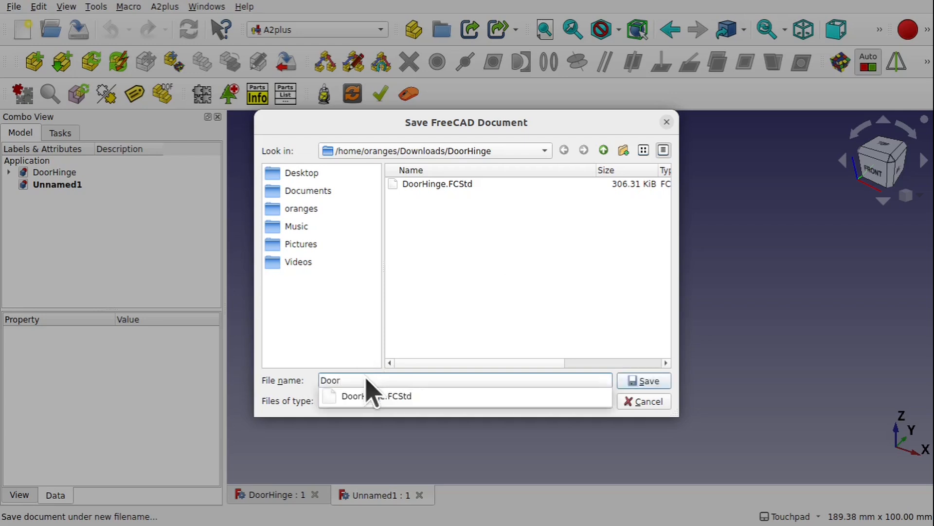
{"action": "type", "text": "HingeAsseml"}
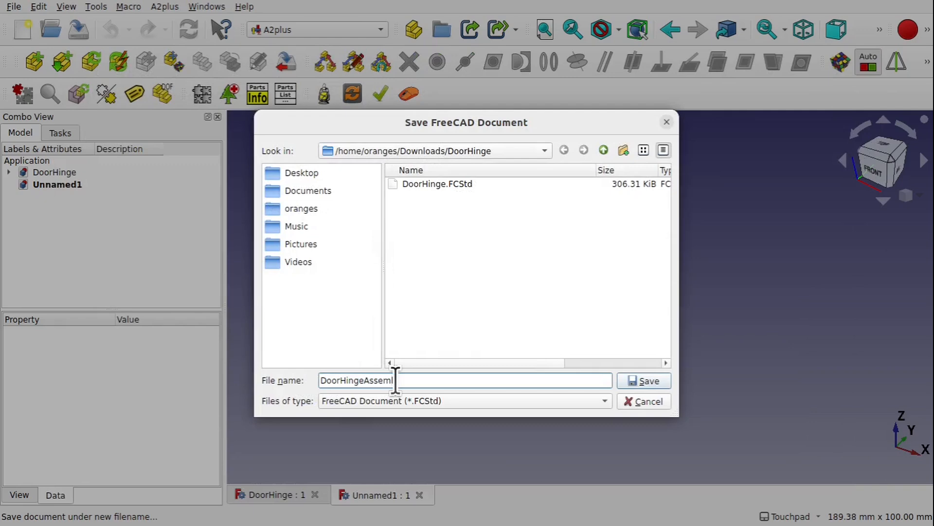
{"action": "key", "text": "Return"}
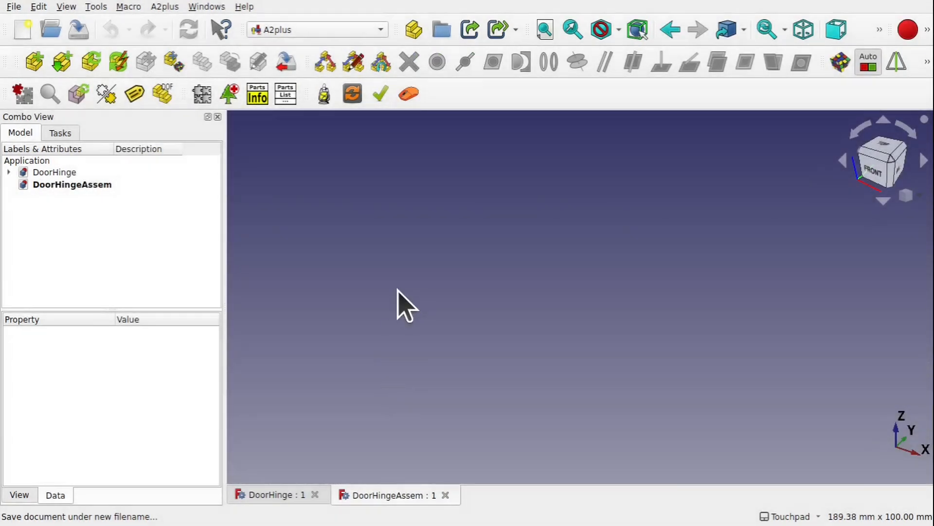
- Import FastenerBody from DoorHinge.FCStd into the assembly and review the imported part's properties
{"action": "left_click", "coordinate": [62, 60]}
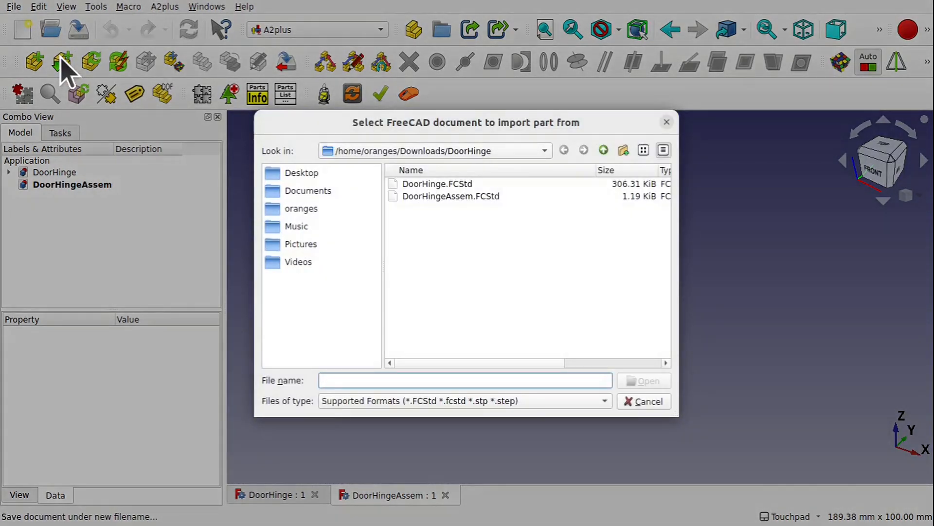
{"action": "double_click", "coordinate": [438, 183]}
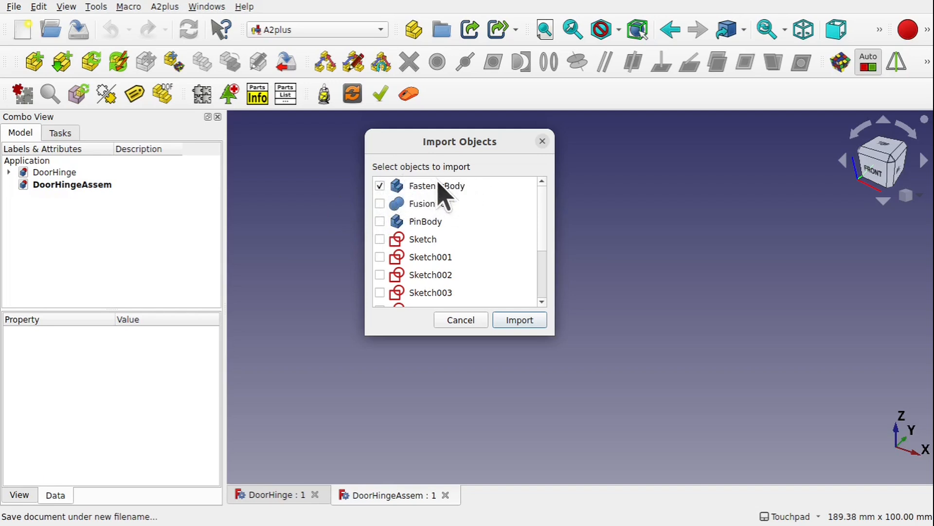
{"action": "left_click", "coordinate": [520, 320]}
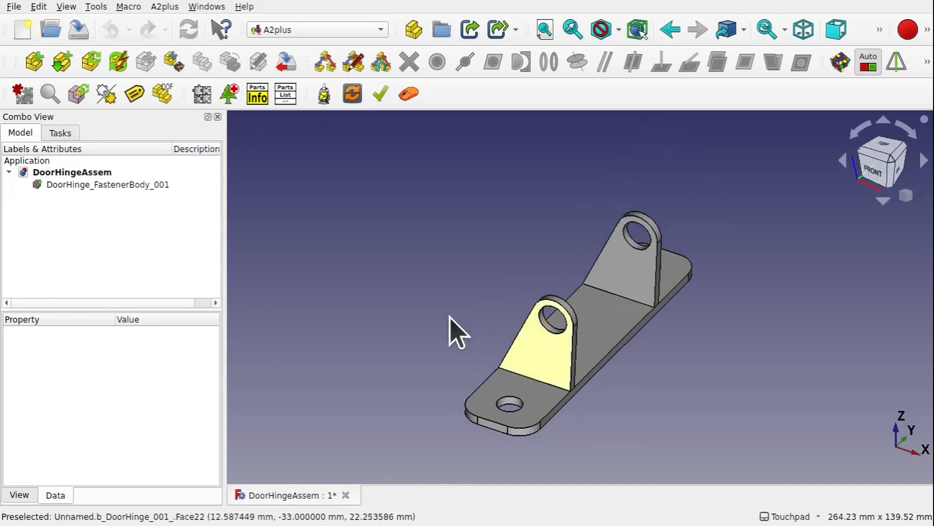
{"action": "left_click", "coordinate": [110, 173]}
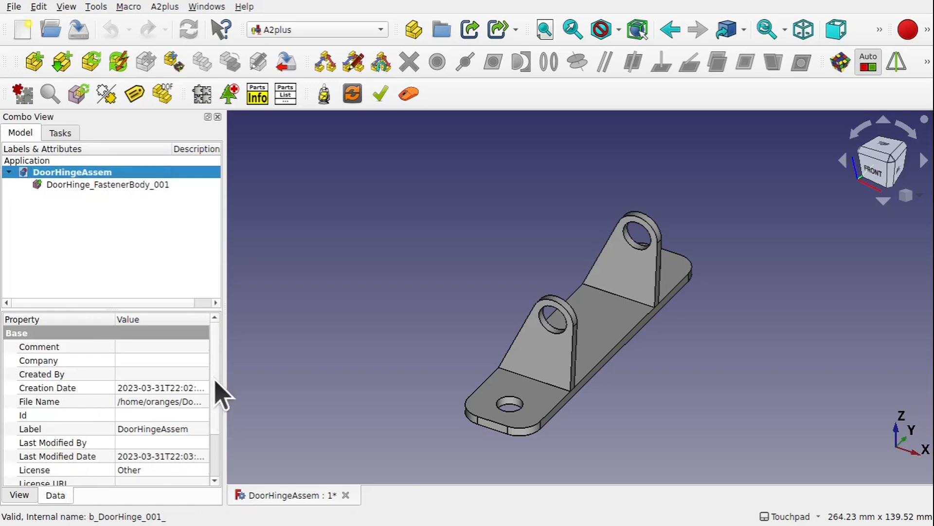
{"action": "scroll", "coordinate": [217, 395], "scroll_direction": "down", "scroll_amount": 2}
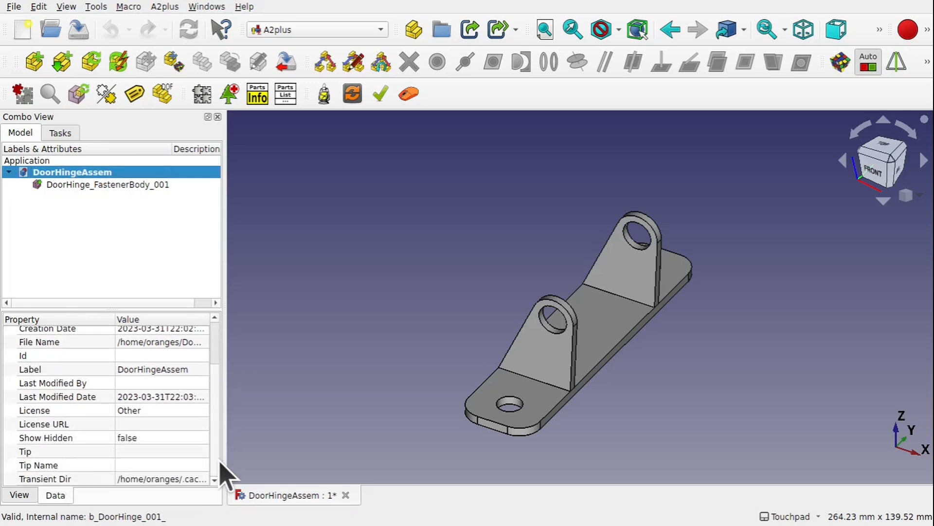
{"action": "left_click", "coordinate": [104, 184]}
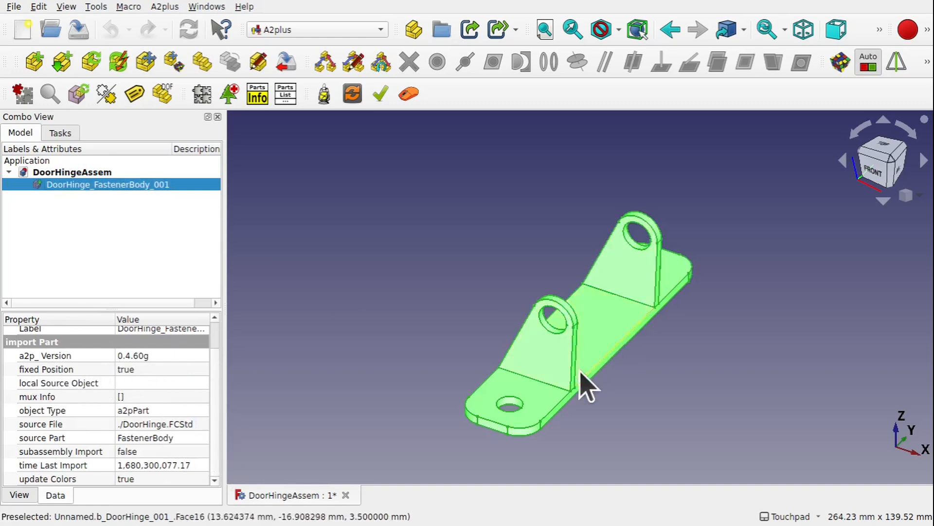
{"action": "left_click", "coordinate": [461, 262]}
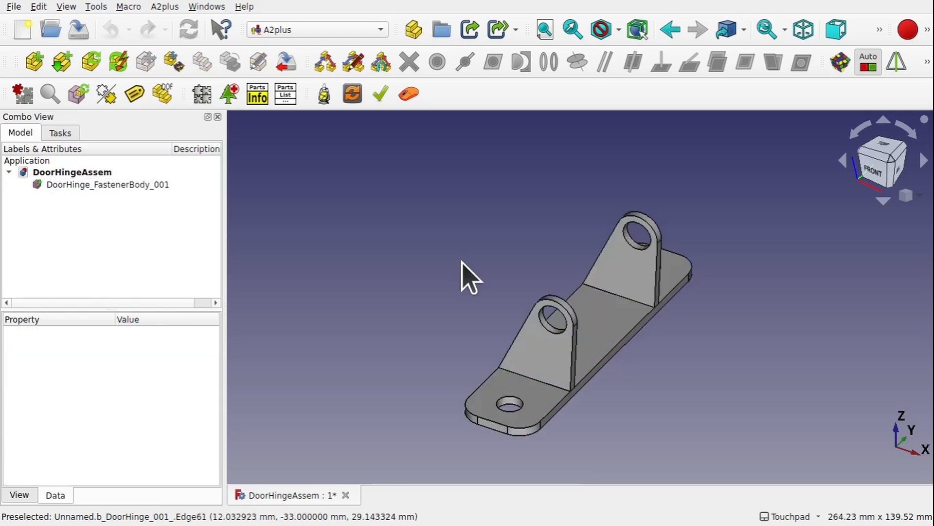
- Import PinBody from DoorHinge.FCStd and place it beside the bracket
{"action": "left_click", "coordinate": [61, 62]}
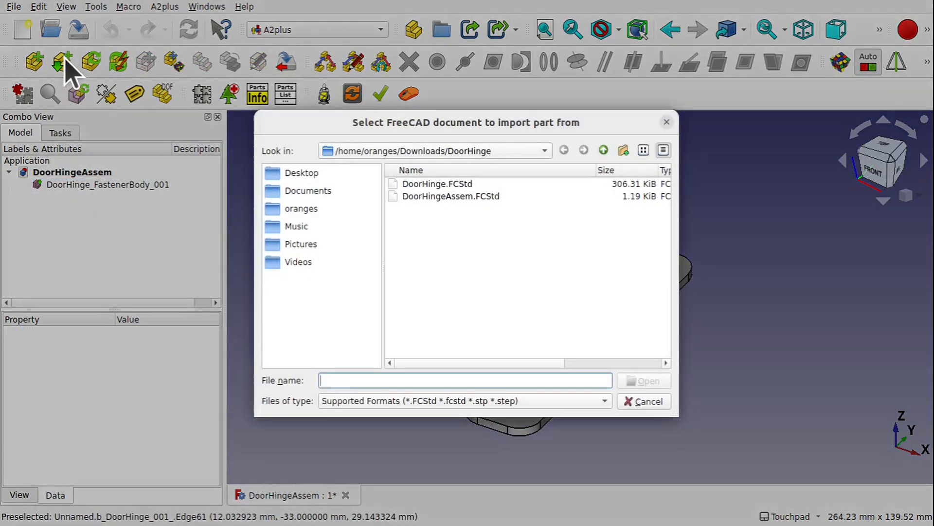
{"action": "left_click", "coordinate": [450, 196]}
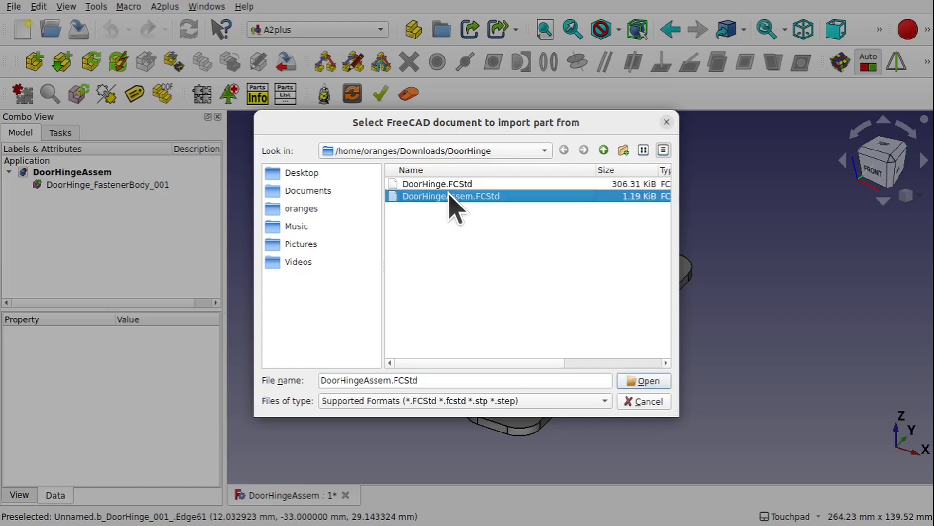
{"action": "double_click", "coordinate": [433, 184]}
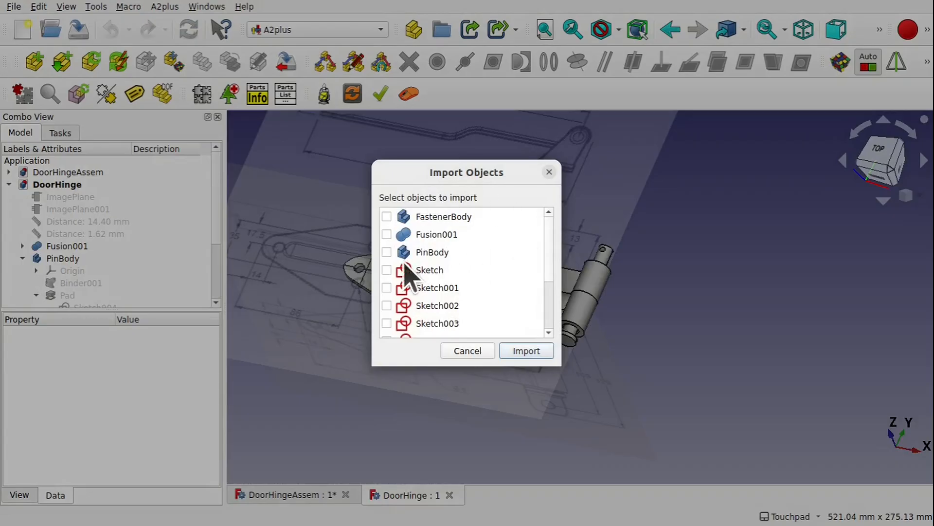
{"action": "left_click", "coordinate": [533, 350]}
{"action": "scroll", "coordinate": [560, 358], "scroll_direction": "down", "scroll_amount": 2}
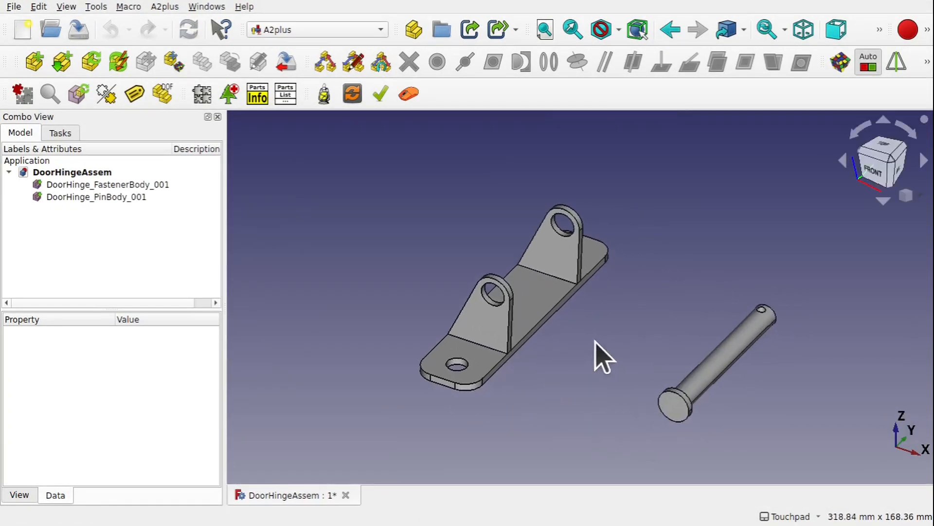
{"action": "left_click", "coordinate": [572, 308]}
- Seat the pin's head against the bracket's outer lug hole with a circular edge constraint, direction aligned and offset 0 mm
{"action": "middle_click_drag", "start_coordinate": [727, 335], "coordinate": [550, 340]}
{"action": "scroll", "coordinate": [674, 352], "scroll_direction": "up", "scroll_amount": 3}
{"action": "scroll", "coordinate": [677, 356], "scroll_direction": "up", "scroll_amount": 2}
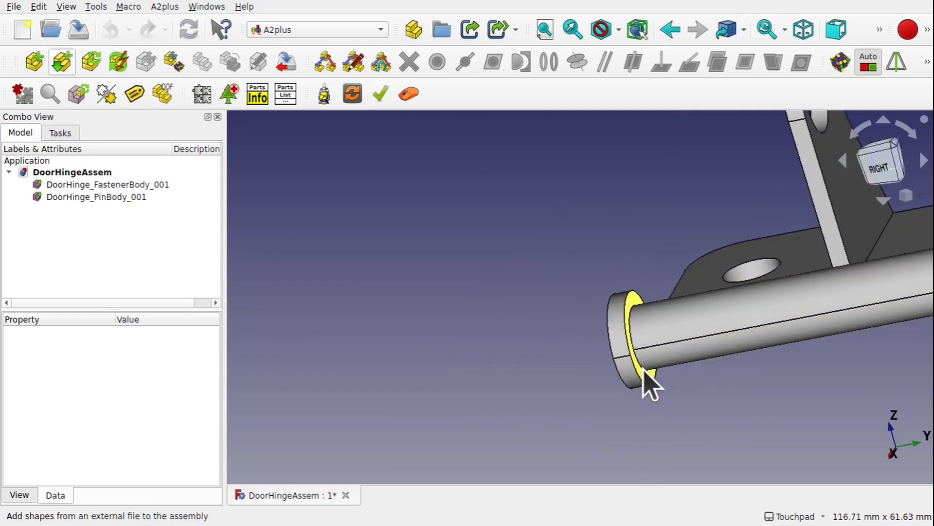
{"action": "left_click", "coordinate": [644, 381]}
{"action": "middle_click_drag", "start_coordinate": [643, 382], "coordinate": [633, 289]}
{"action": "scroll", "coordinate": [641, 329], "scroll_direction": "down", "scroll_amount": 4}
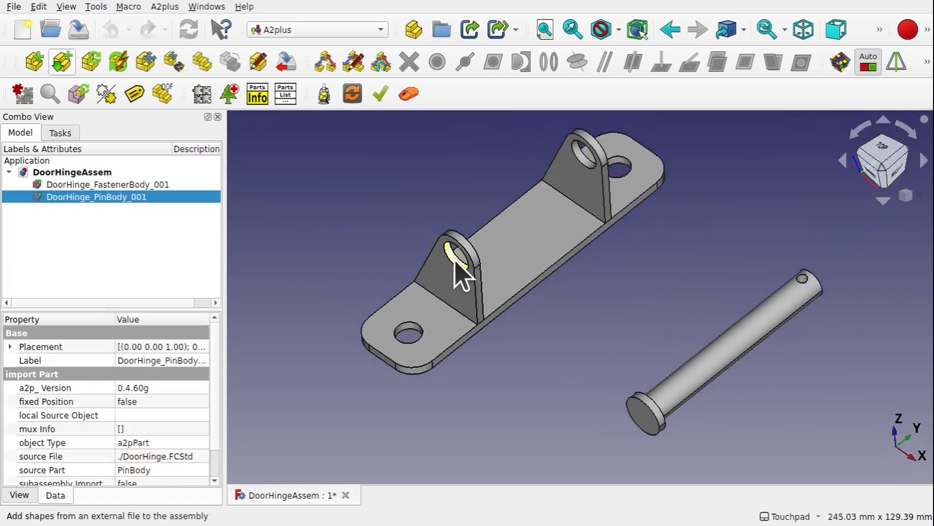
{"action": "scroll", "coordinate": [455, 263], "scroll_direction": "up", "scroll_amount": 6}
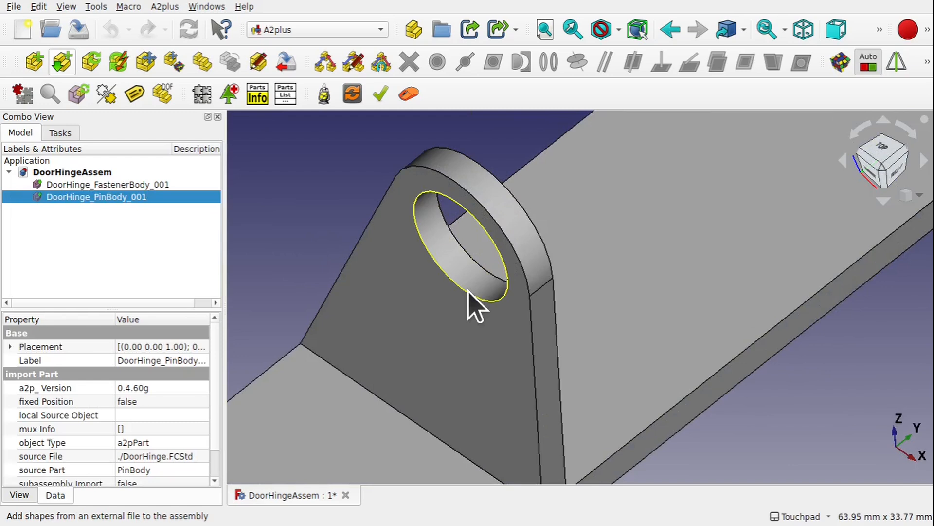
{"action": "left_click", "coordinate": [468, 290], "text": "ctrl"}
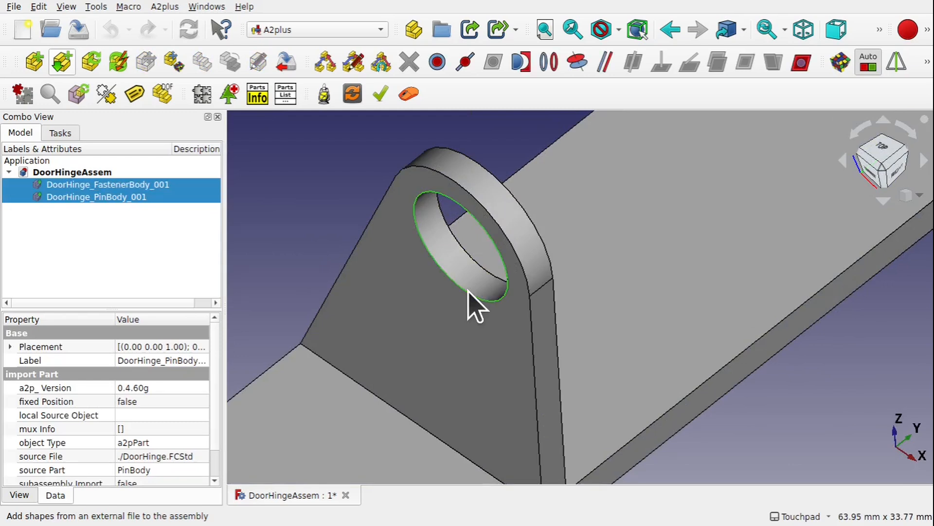
{"action": "left_click", "coordinate": [547, 62]}
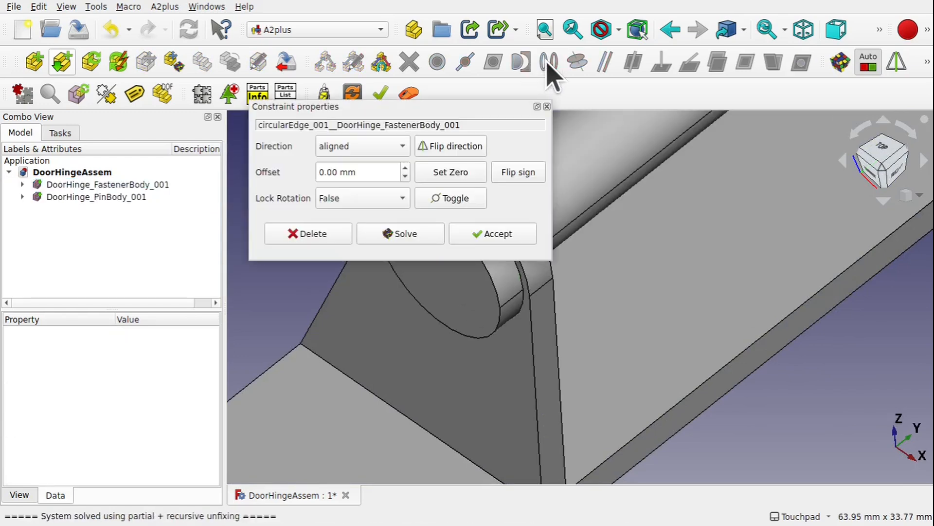
{"action": "left_click", "coordinate": [515, 234]}
- Inspect how the pin fits through both lug holes, including its free end with the cross hole
{"action": "left_click_drag", "start_coordinate": [623, 278], "coordinate": [533, 282], "text": "alt"}
{"action": "scroll", "coordinate": [533, 282], "scroll_direction": "down", "scroll_amount": 3}
{"action": "scroll", "coordinate": [533, 285], "scroll_direction": "down", "scroll_amount": 3}
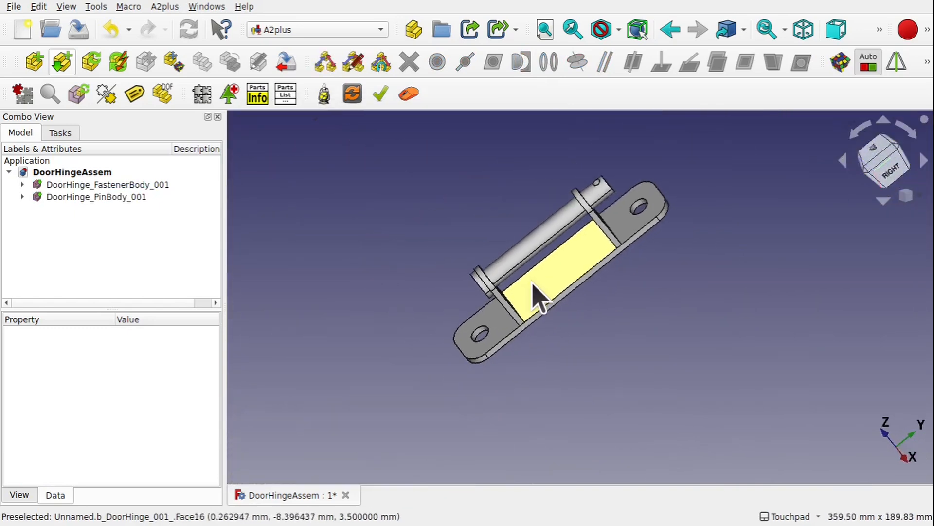
{"action": "left_click_drag", "start_coordinate": [599, 225], "coordinate": [619, 350], "text": "alt"}
{"action": "scroll", "coordinate": [565, 299], "scroll_direction": "up", "scroll_amount": 10}
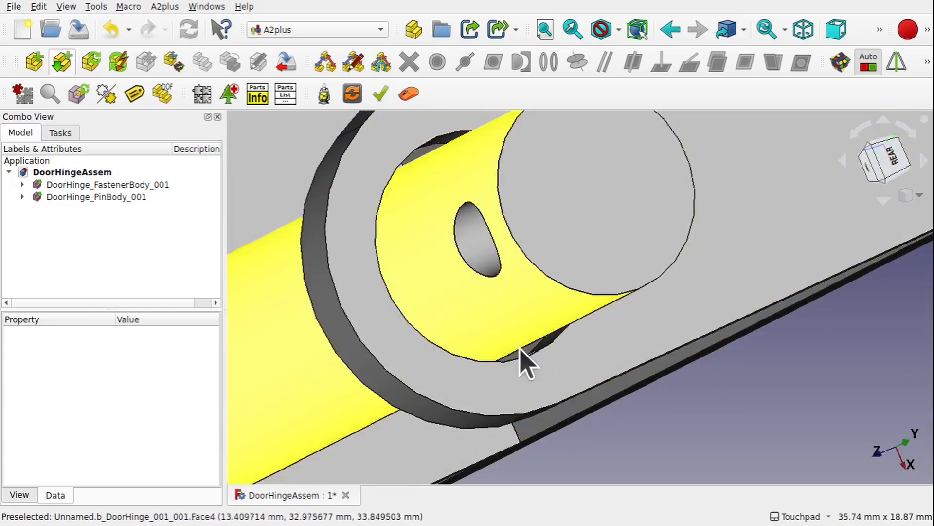
{"action": "scroll", "coordinate": [521, 351], "scroll_direction": "down", "scroll_amount": 5}
{"action": "left_click_drag", "start_coordinate": [522, 350], "coordinate": [636, 336], "text": "shift"}
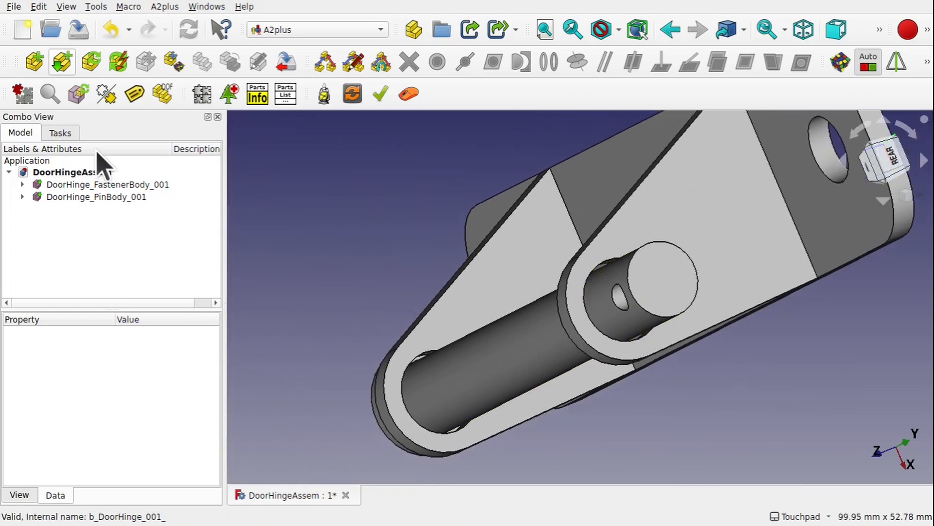
- Import the Fusion001 hinge leaf from DoorHinge.FCStd and place it beside the bracket and pin
{"action": "left_click", "coordinate": [63, 66]}
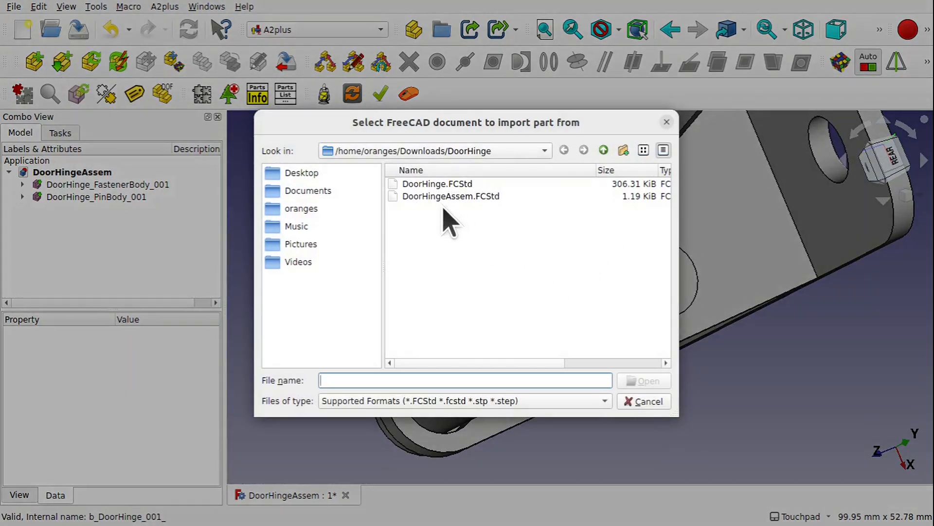
{"action": "double_click", "coordinate": [442, 185]}
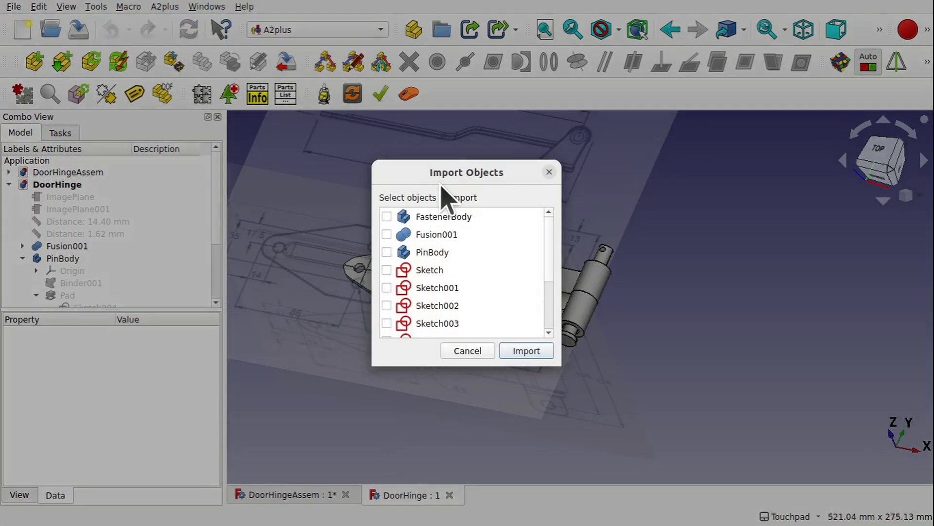
{"action": "left_click", "coordinate": [388, 234]}
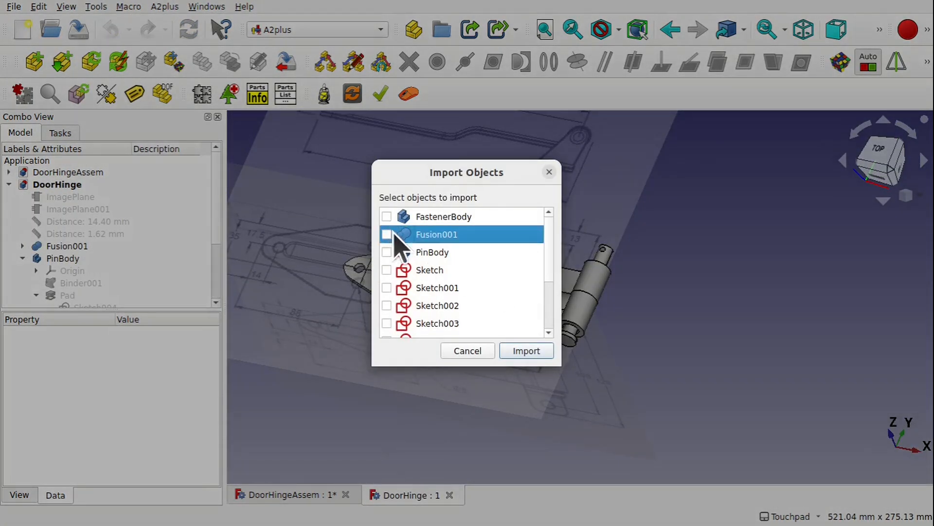
{"action": "left_click", "coordinate": [523, 352]}
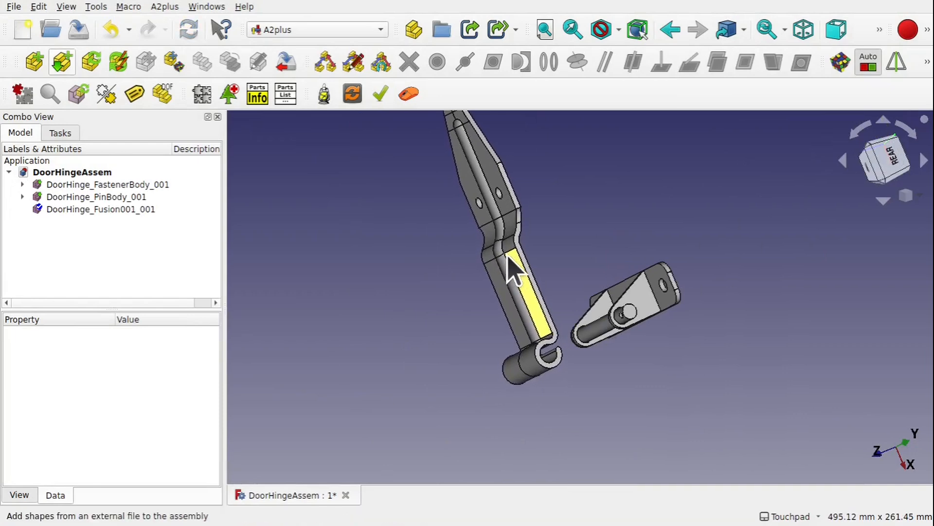
{"action": "left_click", "coordinate": [508, 263]}
- Try to align the hinge leaf's barrel with the pin using an opposed axis coincident constraint, and inspect the fit
{"action": "scroll", "coordinate": [608, 323], "scroll_direction": "up", "scroll_amount": 5}
{"action": "scroll", "coordinate": [602, 308], "scroll_direction": "up", "scroll_amount": 1}
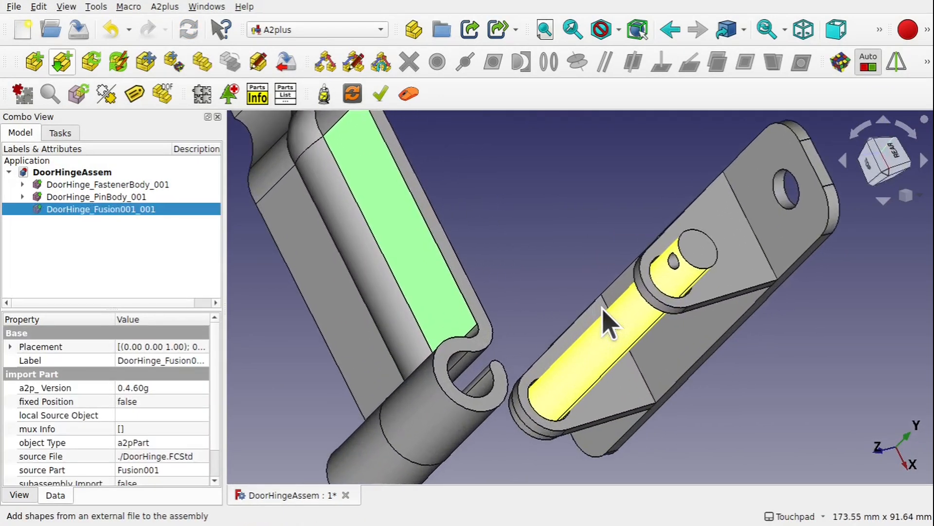
{"action": "left_click", "coordinate": [461, 386]}
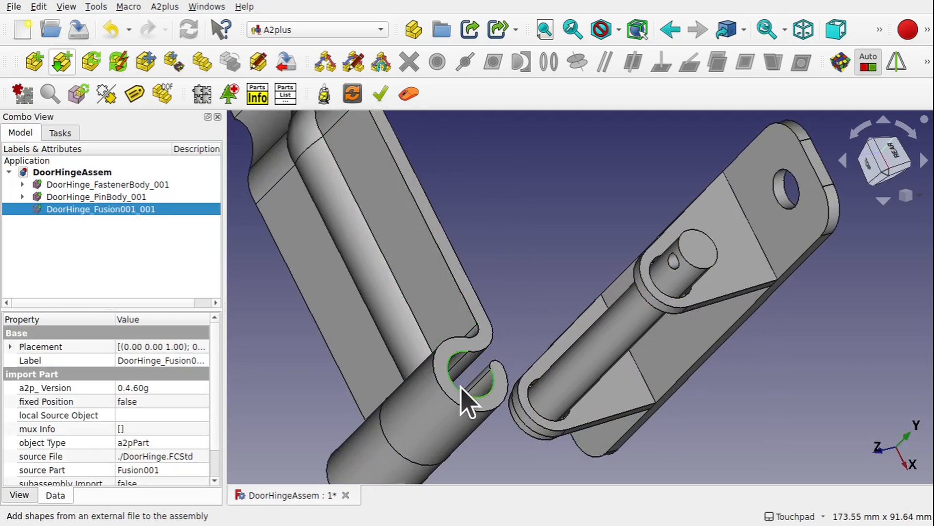
{"action": "left_click", "coordinate": [614, 340], "text": "ctrl"}
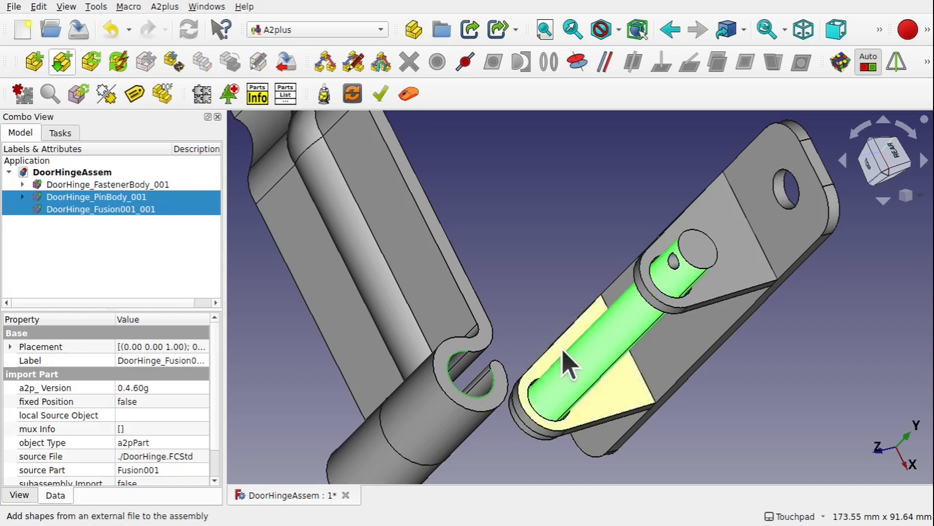
{"action": "left_click", "coordinate": [577, 62]}
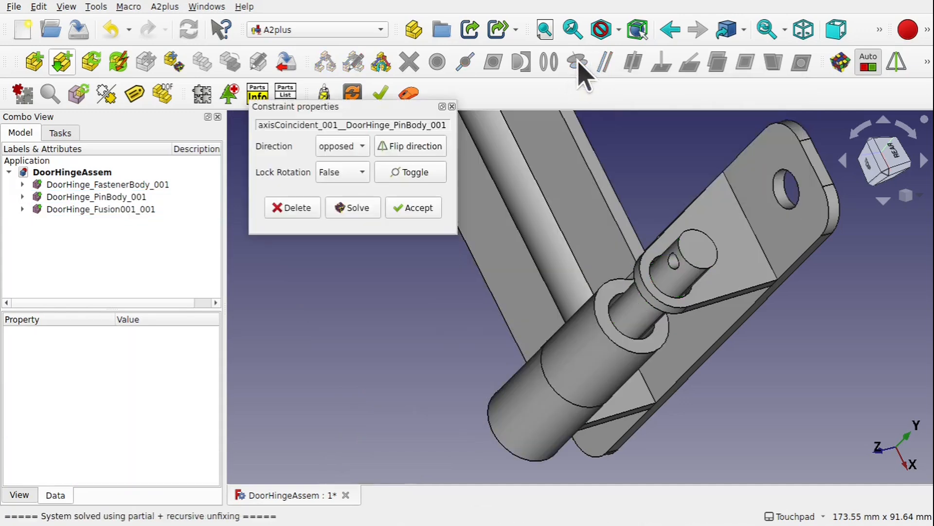
{"action": "middle_click_drag", "start_coordinate": [587, 267], "coordinate": [705, 166]}
{"action": "middle_click_drag", "start_coordinate": [584, 277], "coordinate": [438, 326]}
{"action": "middle_click_drag", "start_coordinate": [728, 187], "coordinate": [482, 226]}
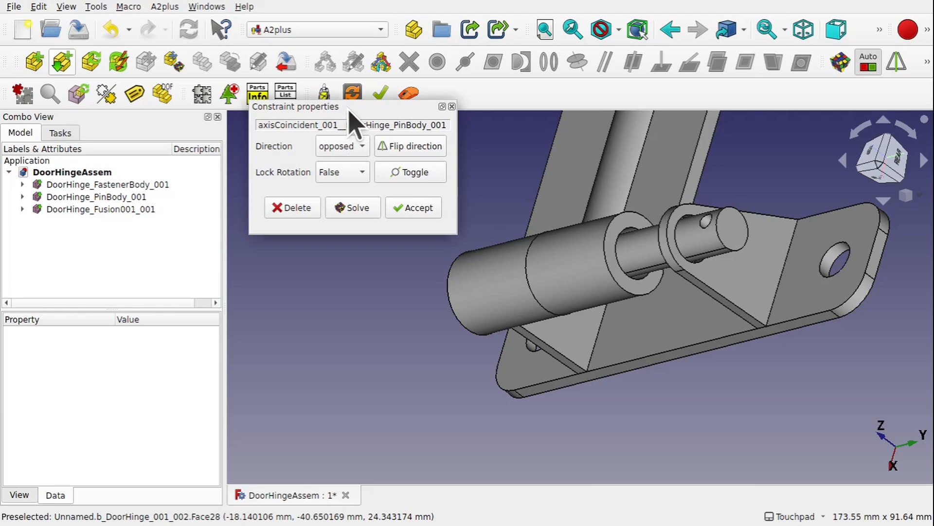
{"action": "left_click_drag", "start_coordinate": [349, 112], "coordinate": [360, 175]}
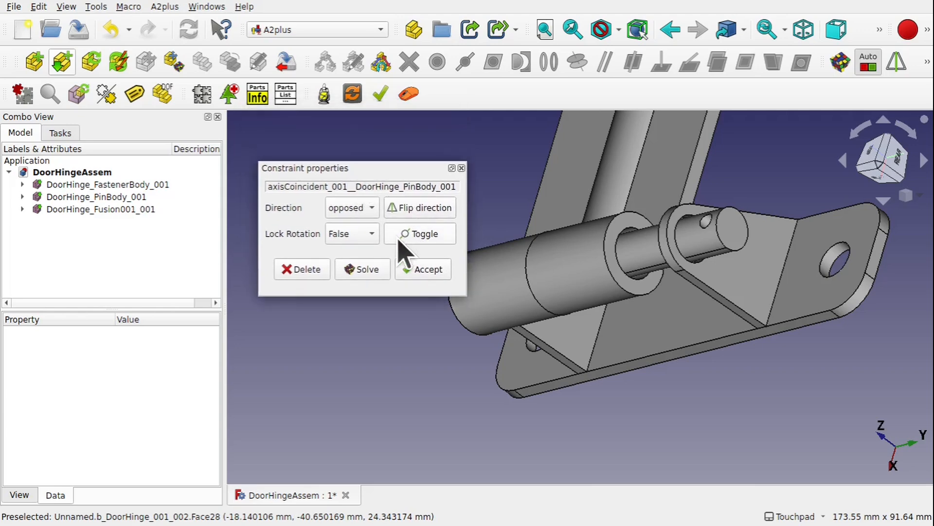
{"action": "key", "text": "3"}
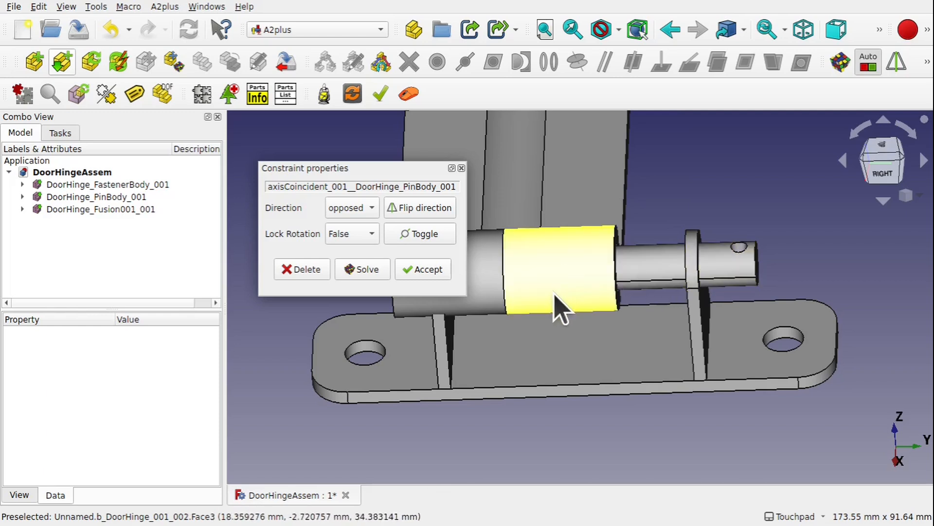
- Delete the axis coincident constraint between the hinge leaf and the pin
{"action": "left_click", "coordinate": [306, 269]}
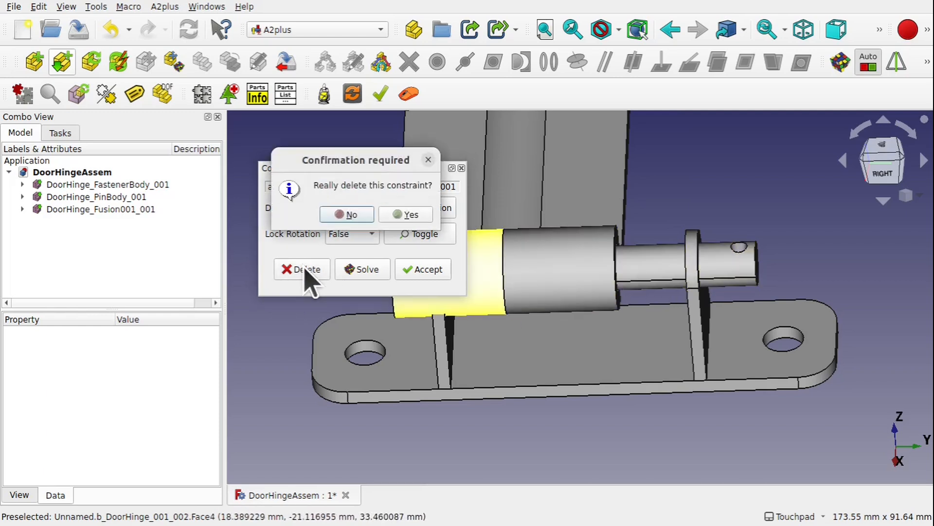
{"action": "left_click", "coordinate": [408, 216]}
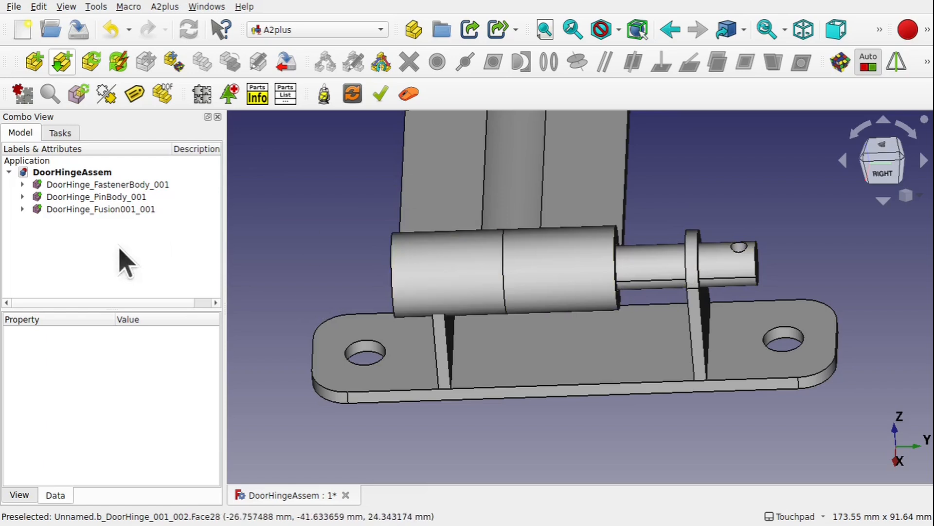
{"action": "left_click", "coordinate": [22, 209]}
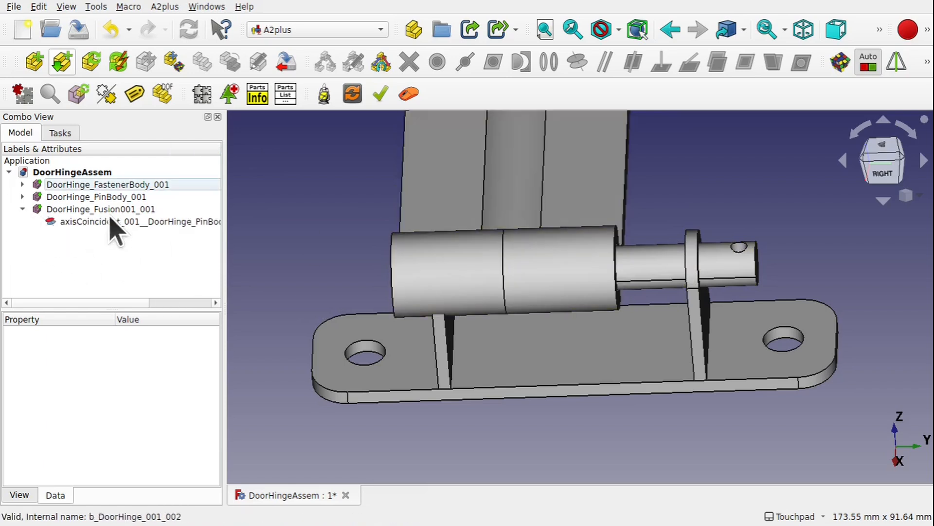
{"action": "left_click", "coordinate": [129, 222]}
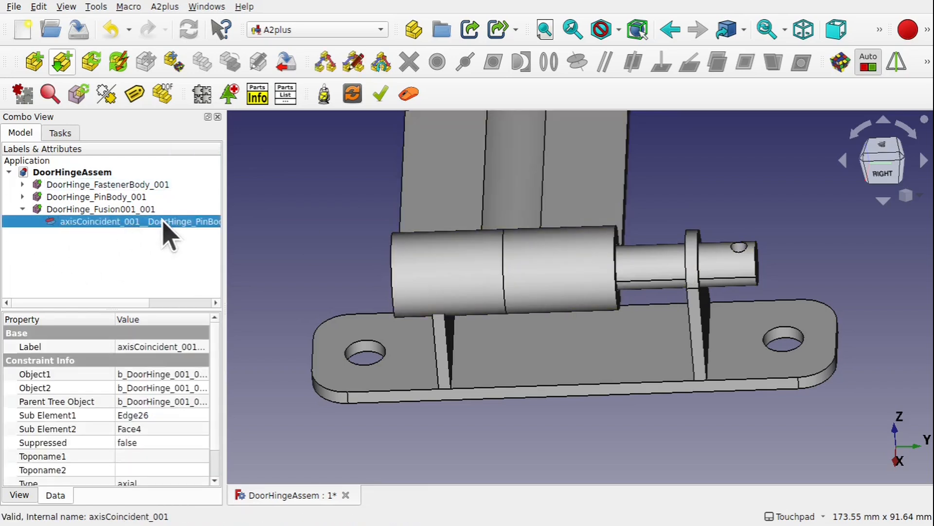
{"action": "key", "text": "Delete"}
{"action": "left_click_drag", "start_coordinate": [548, 236], "coordinate": [459, 268], "text": "alt"}
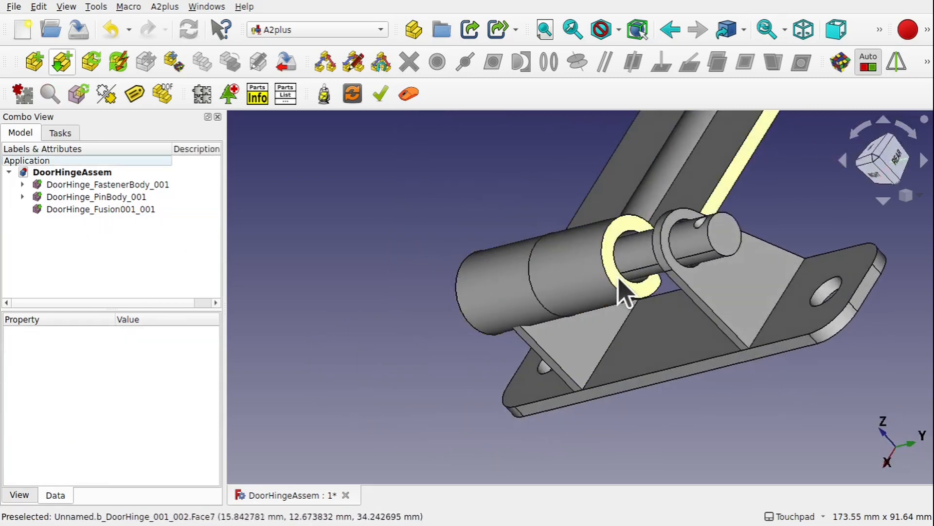
- Add an aligned circular edge constraint between the hinge leaf barrel's inner edge and the end edge of the pin with the cross hole
{"action": "left_click", "coordinate": [627, 289]}
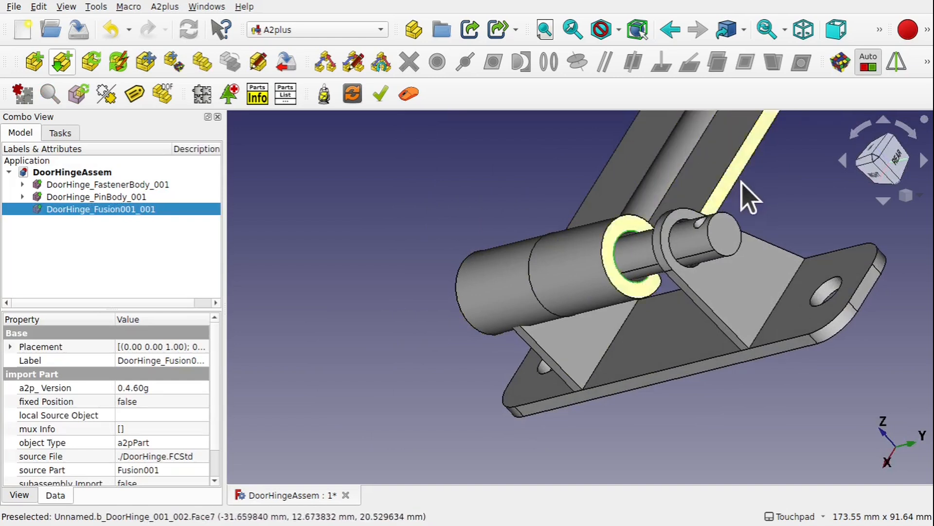
{"action": "left_click", "coordinate": [721, 262], "text": "ctrl"}
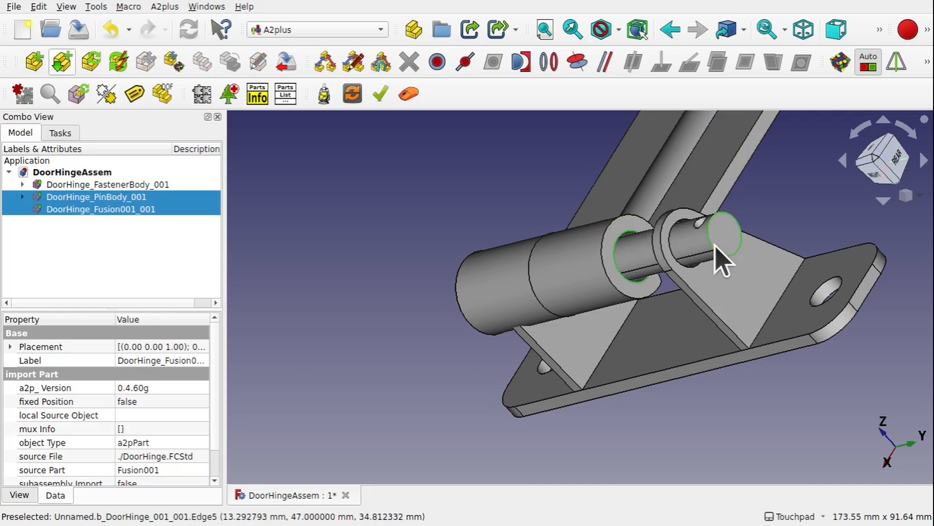
{"action": "left_click", "coordinate": [549, 62]}
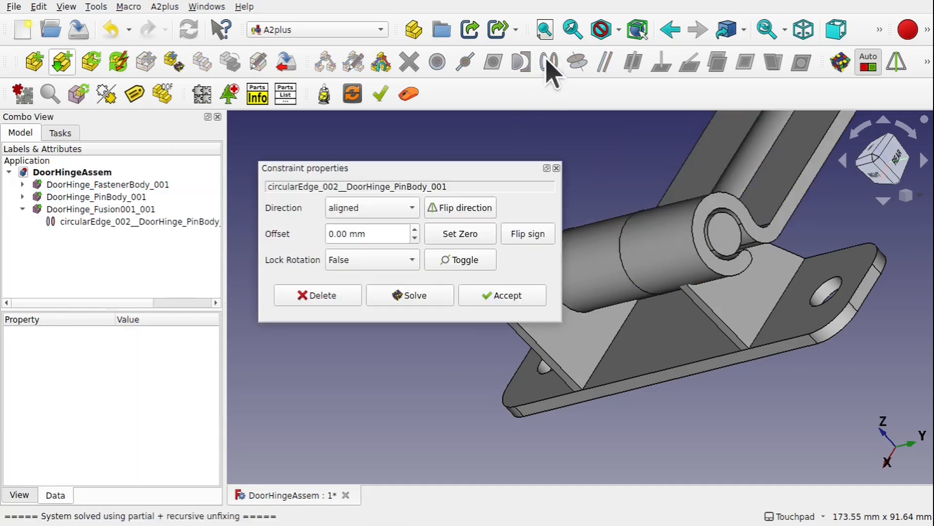
- Set the offset of the leaf-to-pin circular edge constraint to 20 mm so the barrel sits between the bracket lugs, and accept it
{"action": "left_click_drag", "start_coordinate": [655, 279], "coordinate": [786, 245], "text": "alt"}
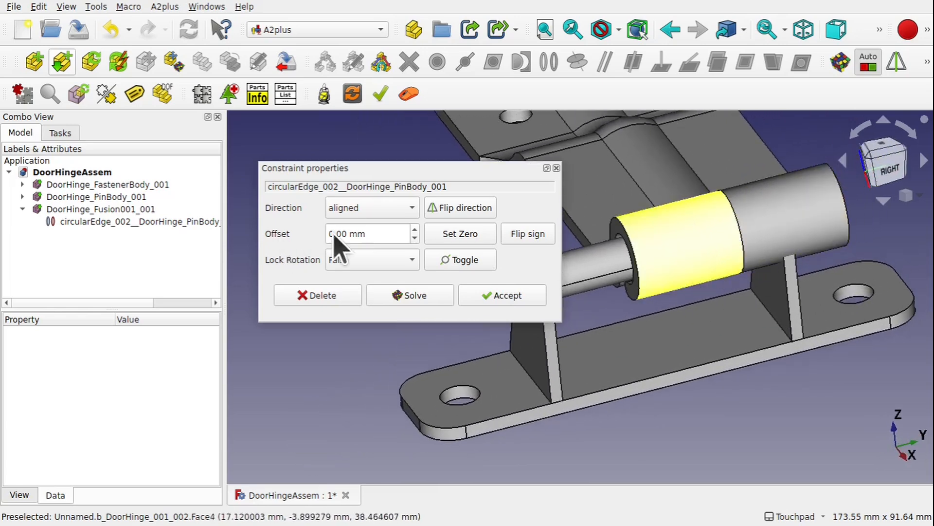
{"action": "left_click", "coordinate": [415, 238]}
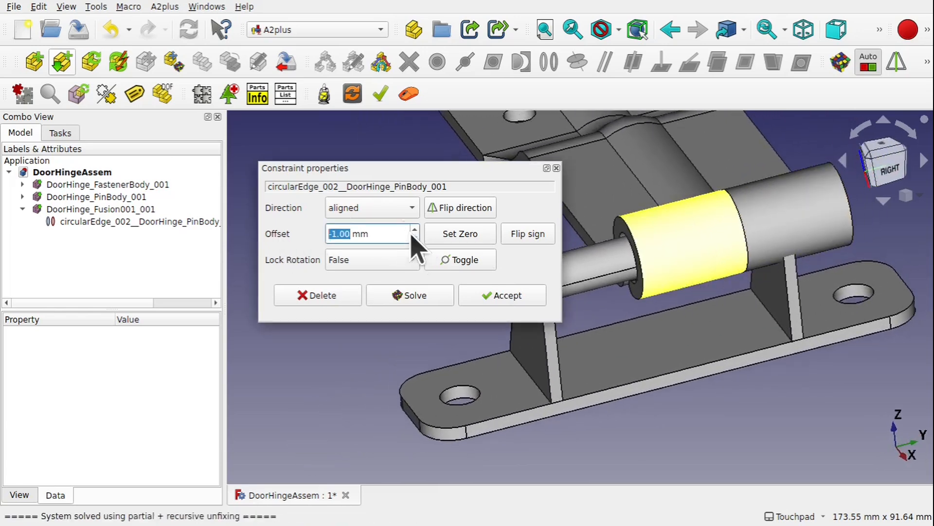
{"action": "scroll", "coordinate": [416, 232], "scroll_direction": "up", "scroll_amount": 13}
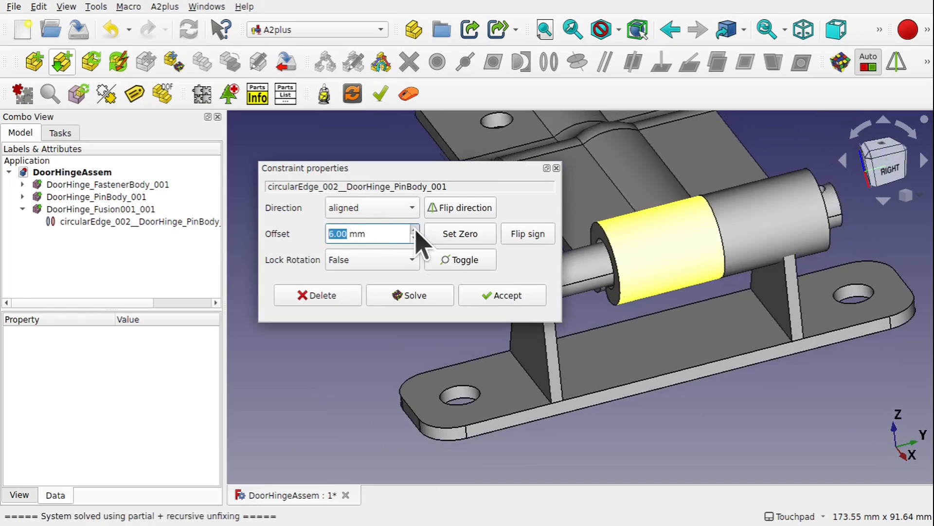
{"action": "scroll", "coordinate": [417, 238], "scroll_direction": "up", "scroll_amount": 4}
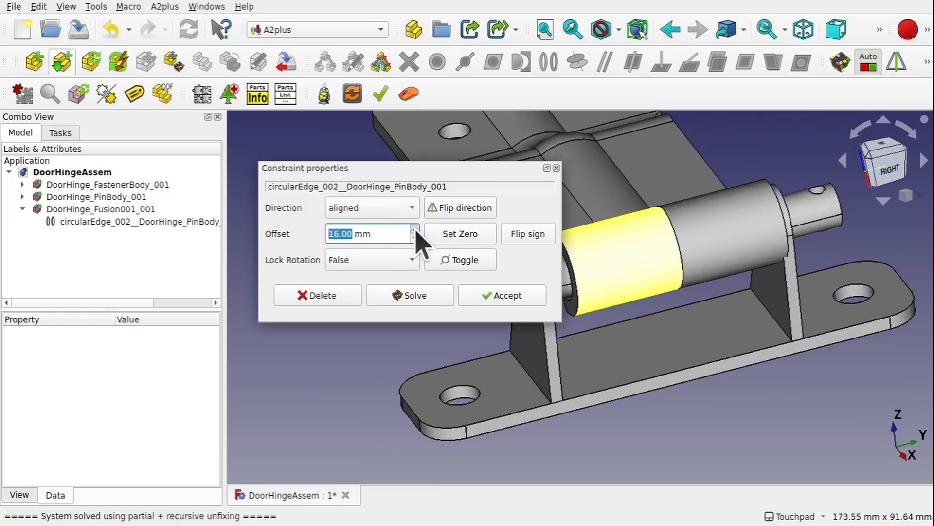
{"action": "scroll", "coordinate": [416, 232], "scroll_direction": "up", "scroll_amount": 1}
{"action": "left_click_drag", "start_coordinate": [622, 282], "coordinate": [710, 300], "text": "shift"}
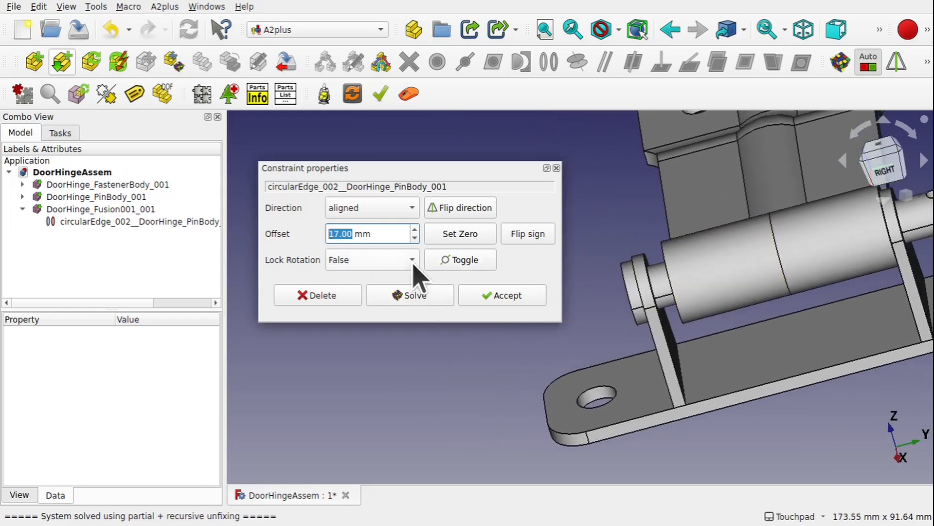
{"action": "scroll", "coordinate": [416, 232], "scroll_direction": "up", "scroll_amount": 3}
{"action": "left_click_drag", "start_coordinate": [691, 260], "coordinate": [682, 299], "text": "shift"}
{"action": "left_click_drag", "start_coordinate": [761, 271], "coordinate": [709, 286], "text": "shift"}
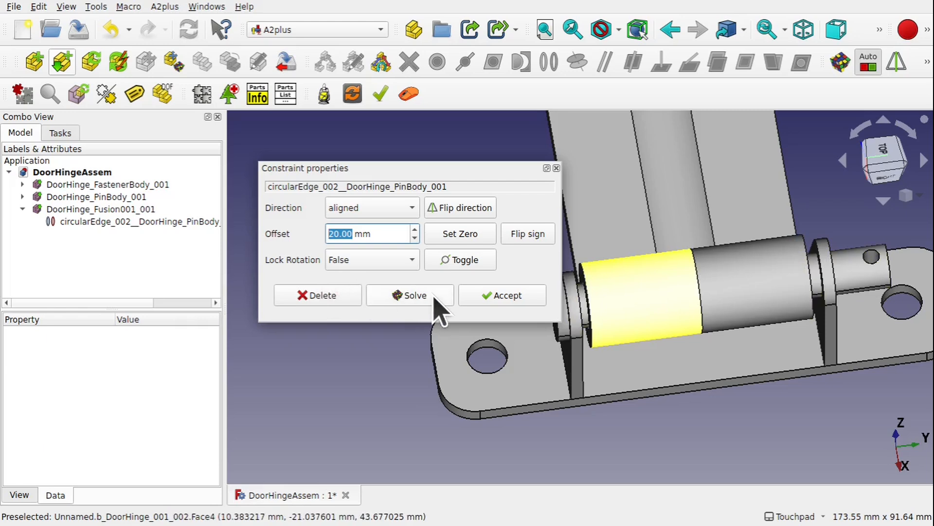
{"action": "left_click", "coordinate": [492, 295]}
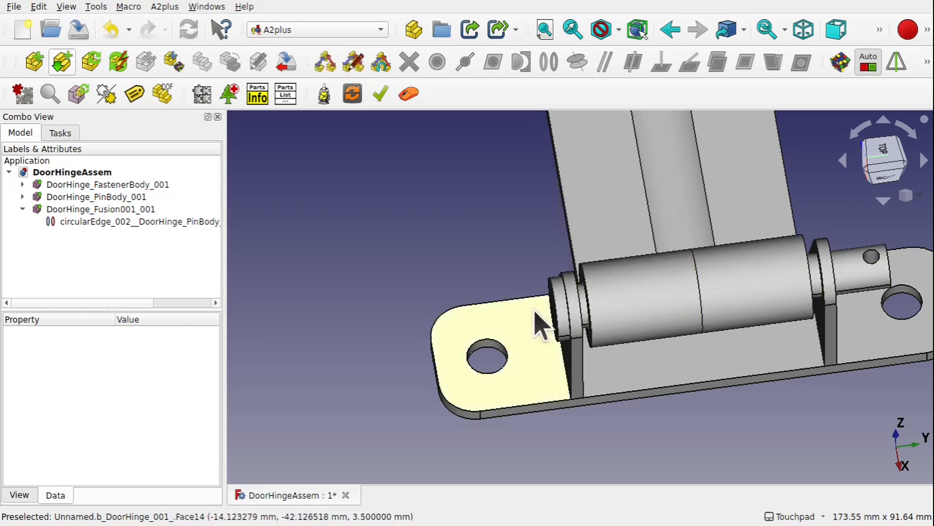
- Set the offset of the circular edge constraint between the pin and the bracket to 1 mm and accept it
{"action": "left_click", "coordinate": [567, 312]}
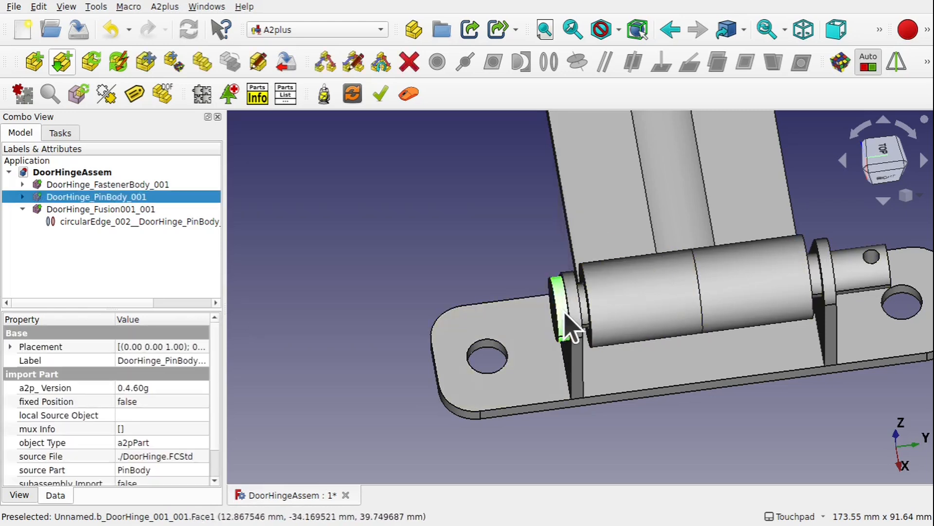
{"action": "left_click", "coordinate": [22, 197]}
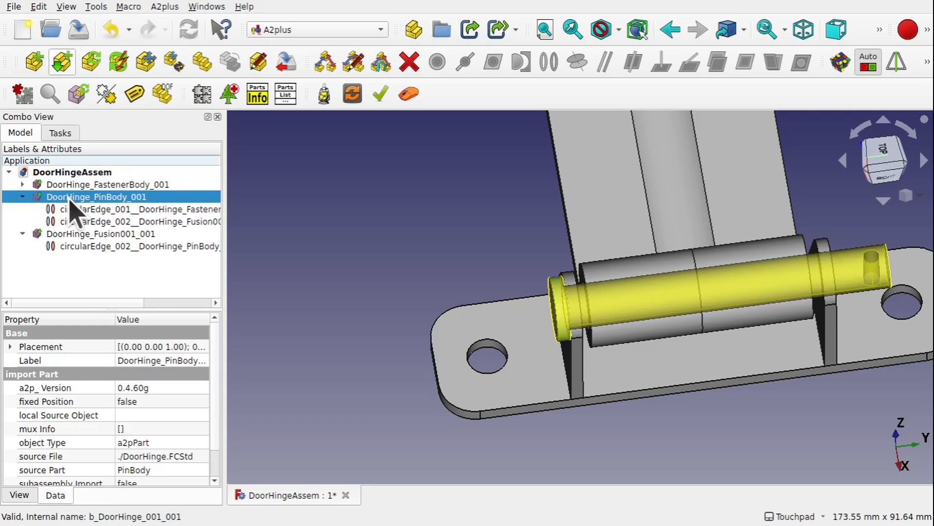
{"action": "left_click", "coordinate": [103, 209]}
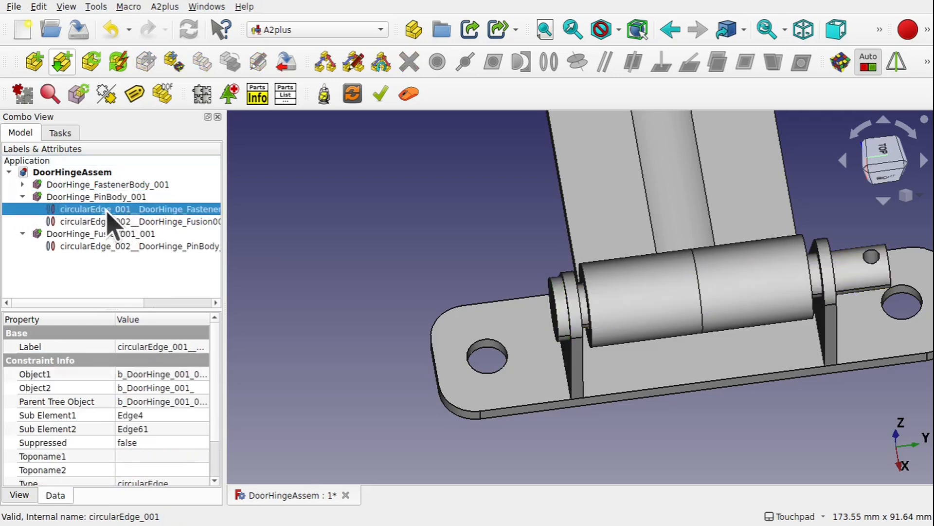
{"action": "double_click", "coordinate": [116, 210]}
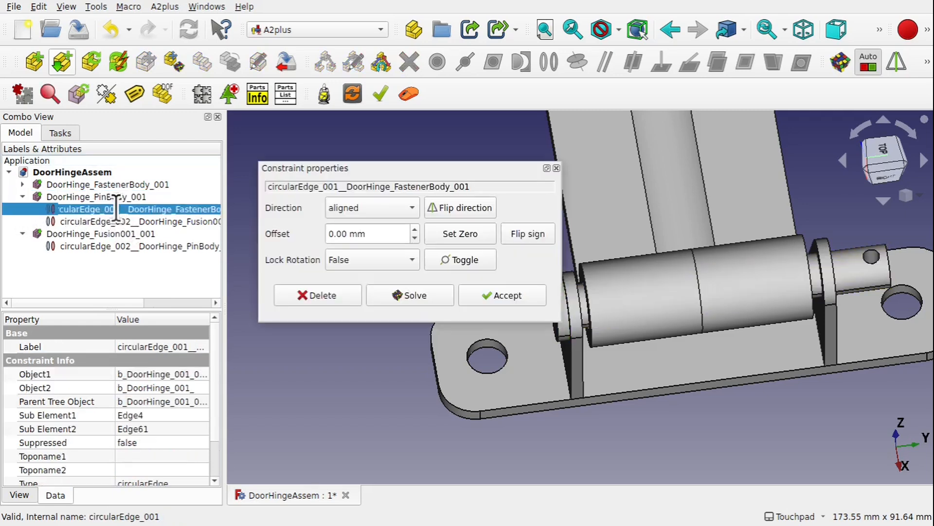
{"action": "left_click", "coordinate": [415, 238]}
{"action": "left_click", "coordinate": [416, 229]}
{"action": "left_click", "coordinate": [415, 229]}
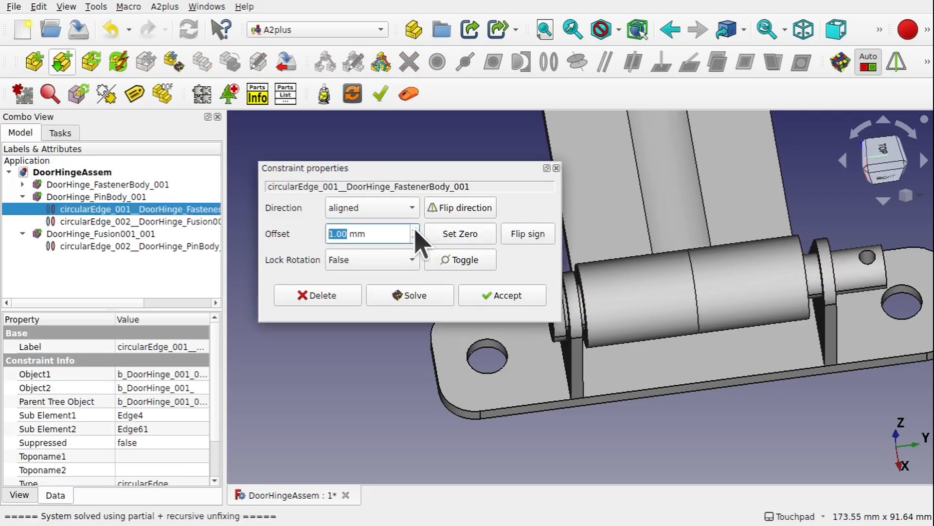
{"action": "left_click", "coordinate": [503, 292]}
{"action": "left_click_drag", "start_coordinate": [772, 267], "coordinate": [694, 287], "text": "alt"}
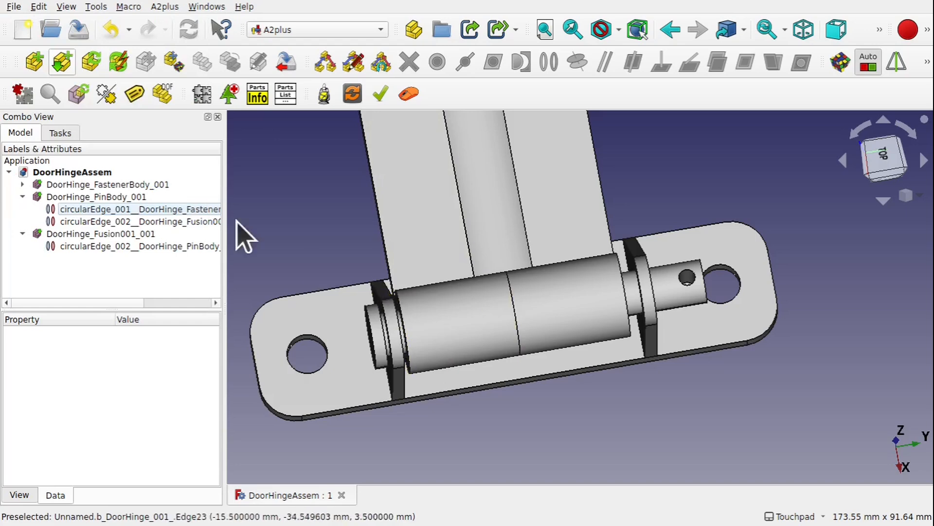
- Open the recent file DoorHinge.FCStd and find the pad that forms the pin's shaft among the PinBody features
{"action": "left_click", "coordinate": [14, 7]}
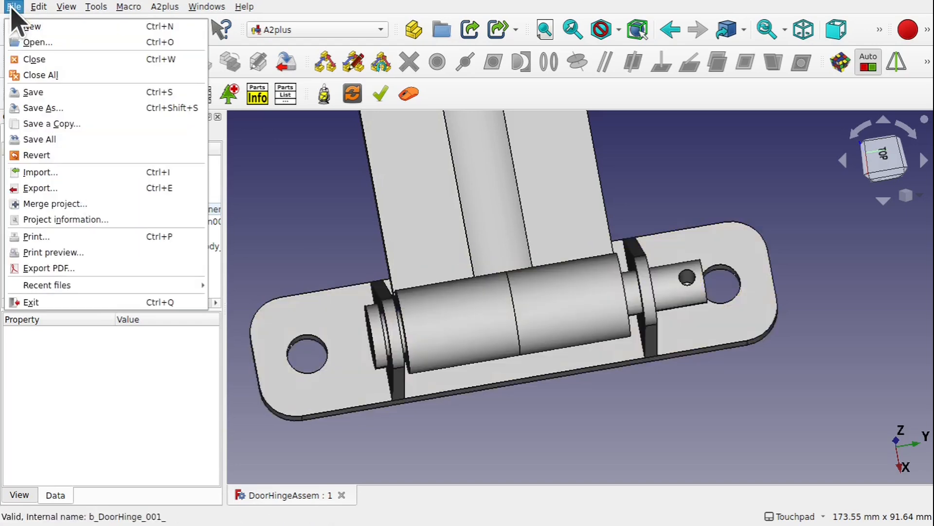
{"action": "mouse_move", "coordinate": [110, 291]}
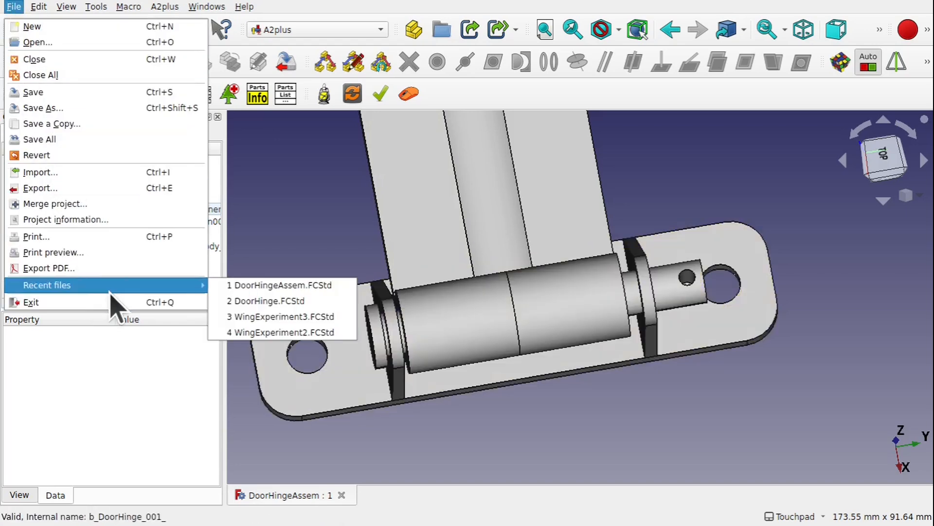
{"action": "left_click", "coordinate": [244, 301]}
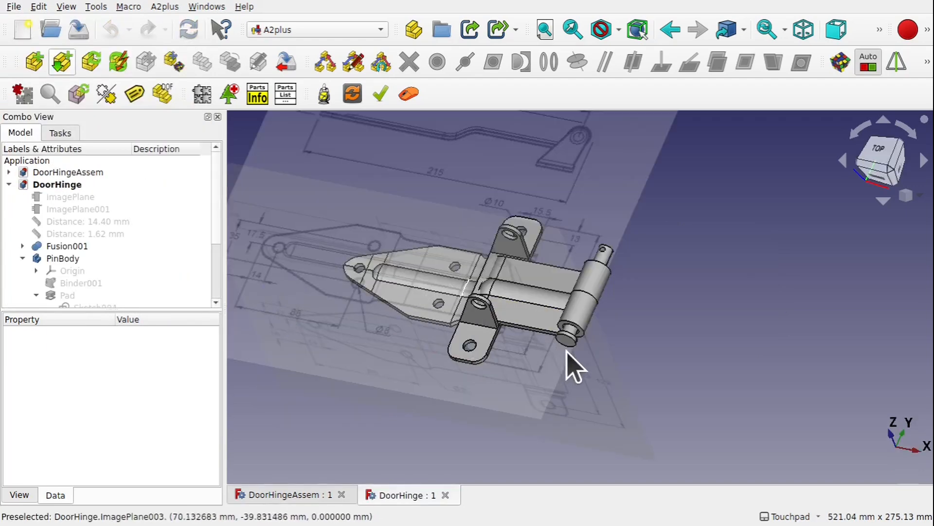
{"action": "left_click", "coordinate": [604, 259]}
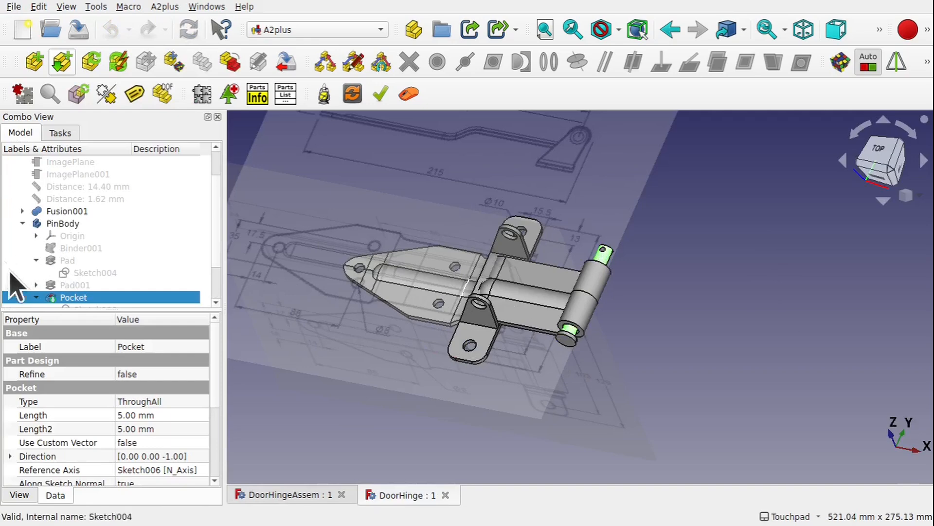
{"action": "scroll", "coordinate": [221, 277], "scroll_direction": "down", "scroll_amount": 2}
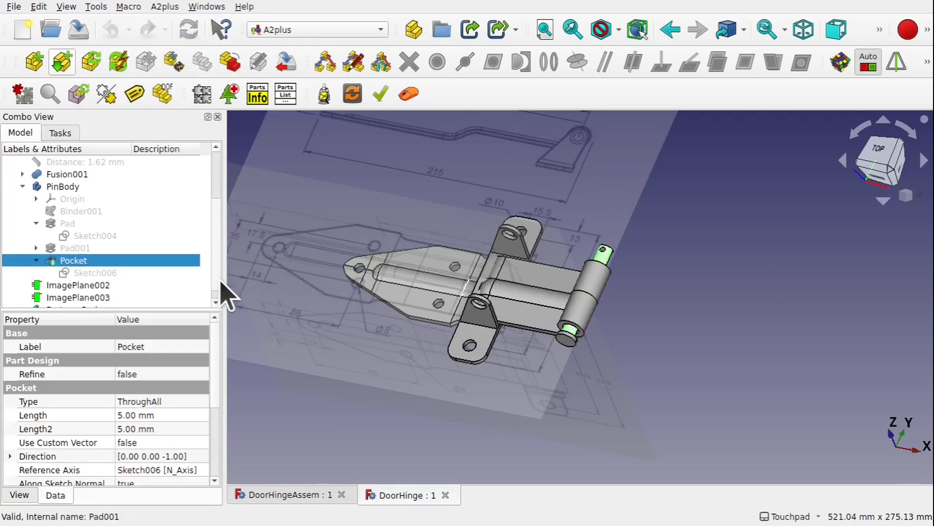
{"action": "left_click", "coordinate": [302, 495]}
{"action": "left_click", "coordinate": [387, 494]}
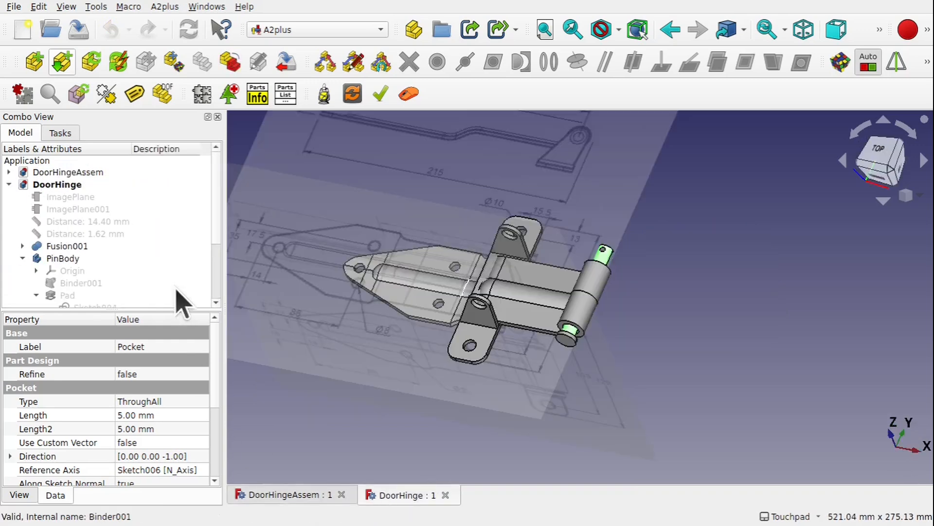
{"action": "scroll", "coordinate": [221, 273], "scroll_direction": "down", "scroll_amount": 3}
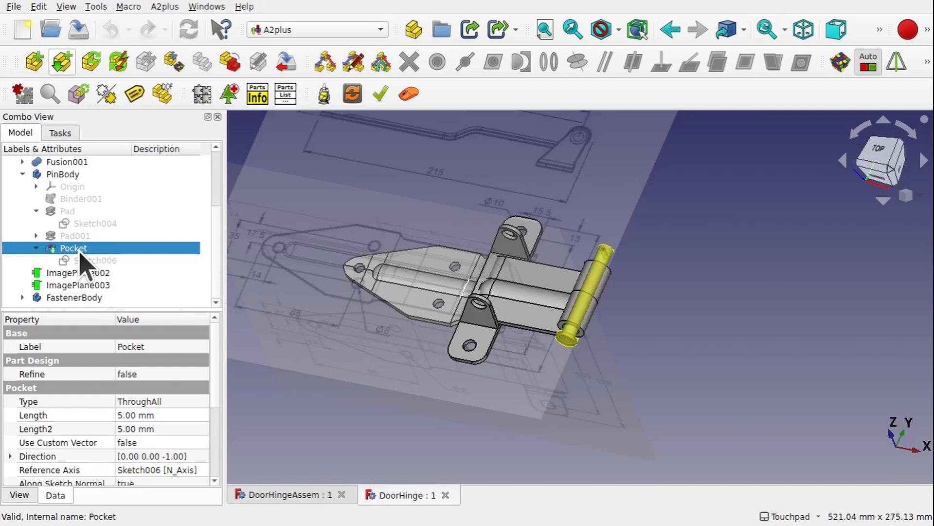
{"action": "left_click", "coordinate": [70, 236]}
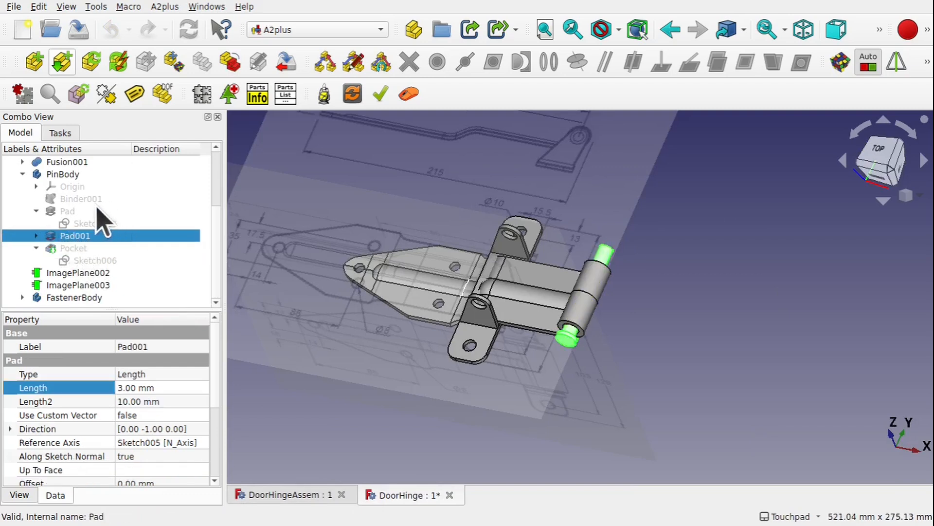
{"action": "left_click", "coordinate": [72, 211]}
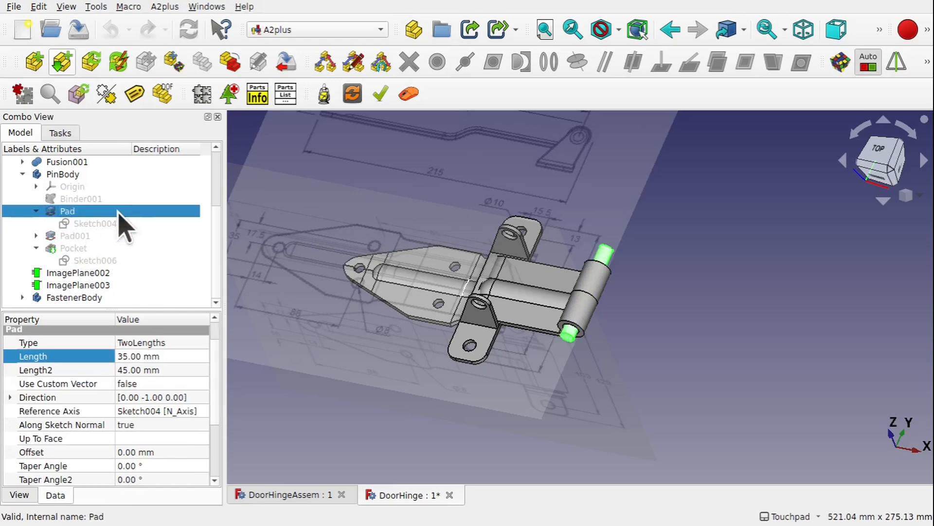
- Set the second length of the pin shaft's two-dimension Pad to 41 mm and save the DoorHinge document
{"action": "double_click", "coordinate": [75, 213]}
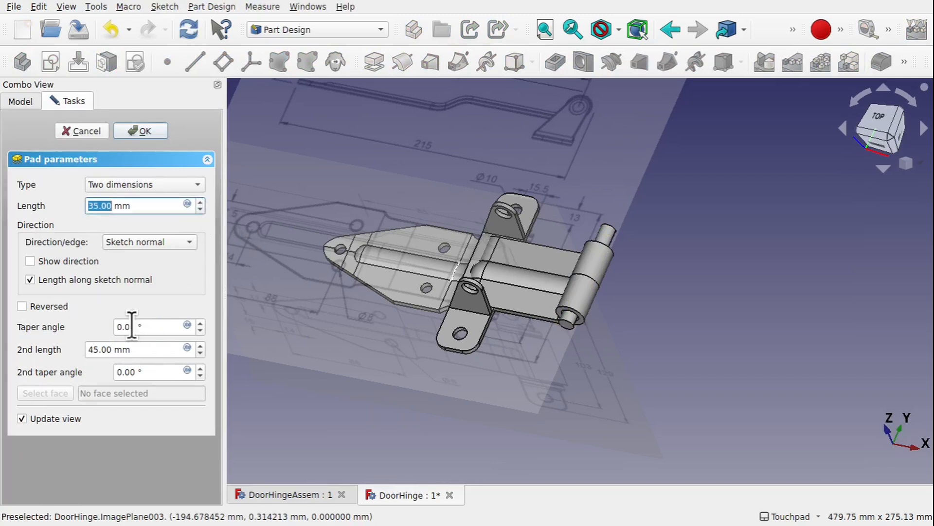
{"action": "left_click", "coordinate": [200, 354]}
{"action": "left_click", "coordinate": [200, 353]}
{"action": "middle_click_drag", "start_coordinate": [549, 218], "coordinate": [564, 255]}
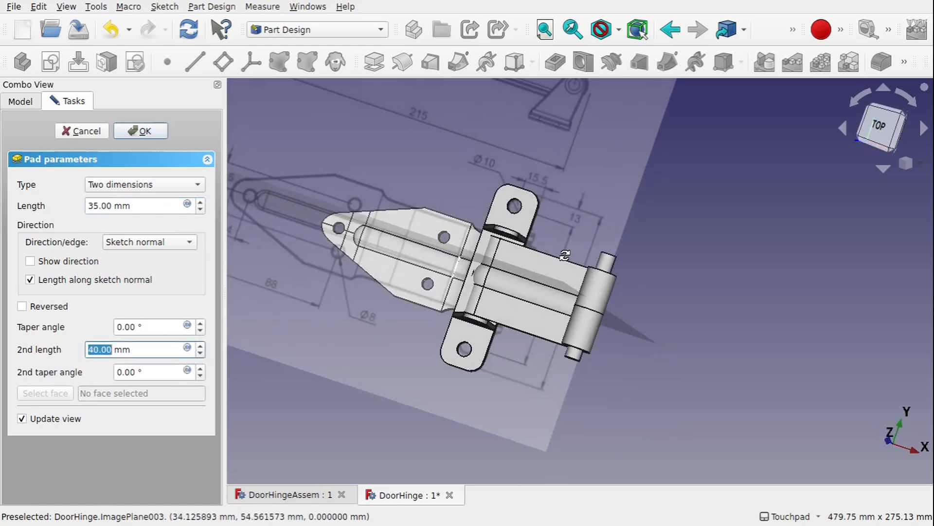
{"action": "key", "text": "Up"}
{"action": "left_click", "coordinate": [143, 130]}
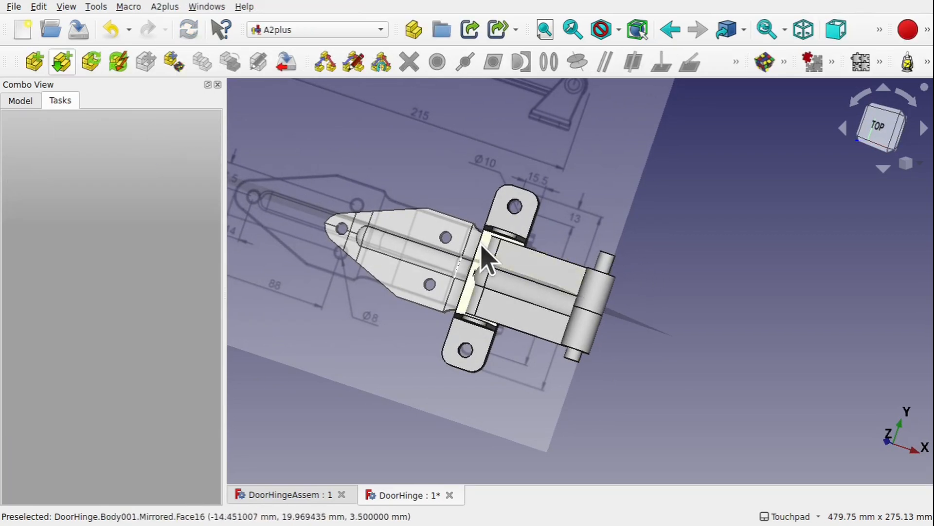
{"action": "key", "text": "ctrl+s"}
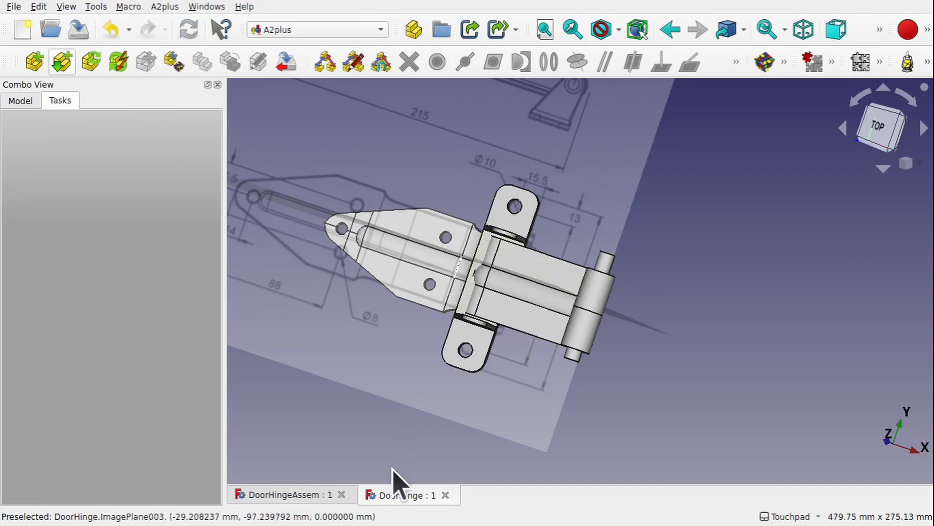
- Update the imported parts in the DoorHingeAssem document and inspect the shortened pin in the hinge
{"action": "left_click", "coordinate": [307, 498]}
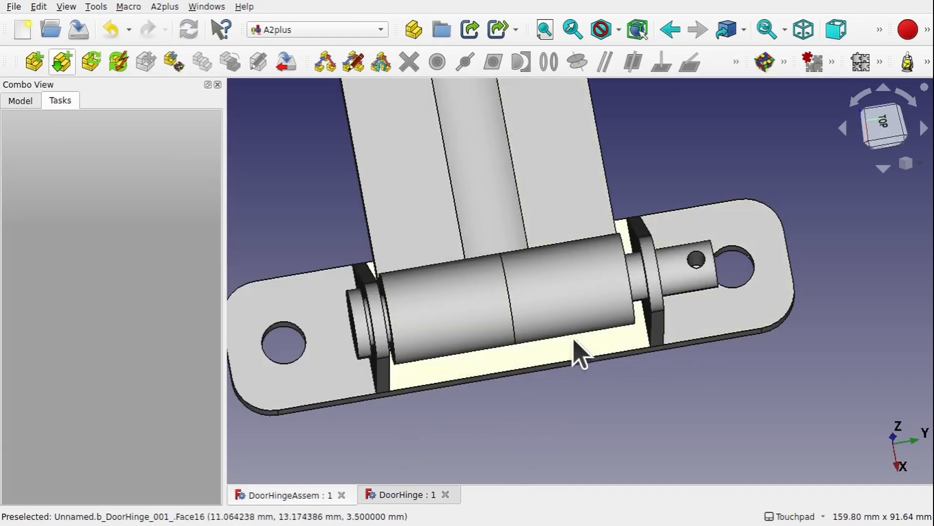
{"action": "left_click", "coordinate": [118, 63]}
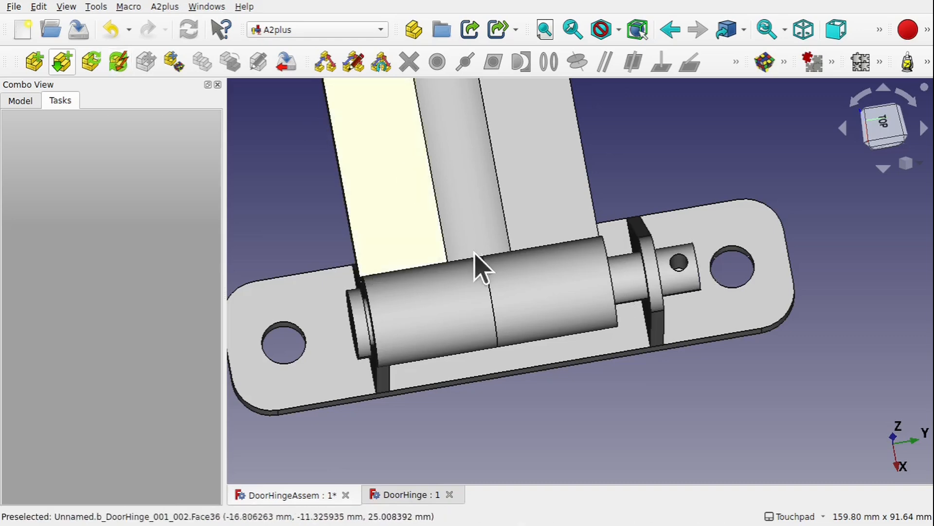
{"action": "left_click_drag", "start_coordinate": [588, 319], "coordinate": [578, 259], "text": "alt"}
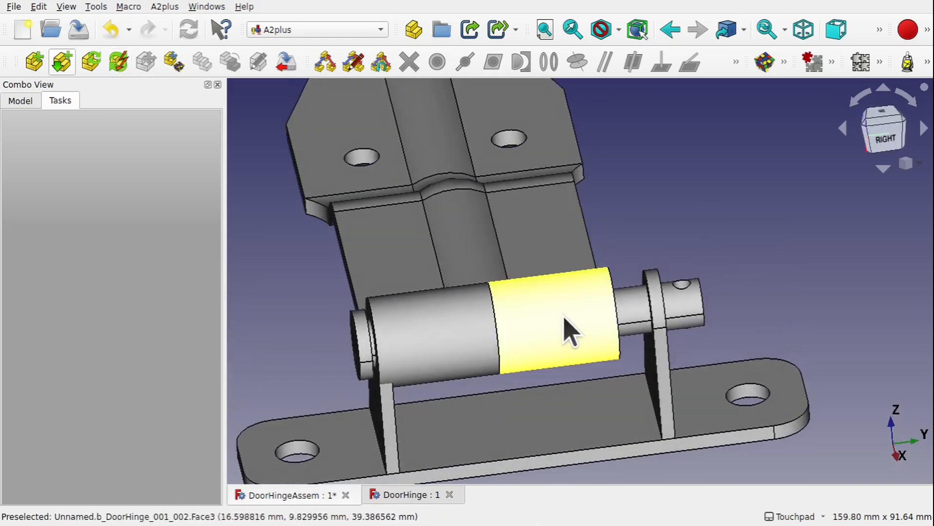
{"action": "left_click_drag", "start_coordinate": [543, 322], "coordinate": [611, 341], "text": "alt"}
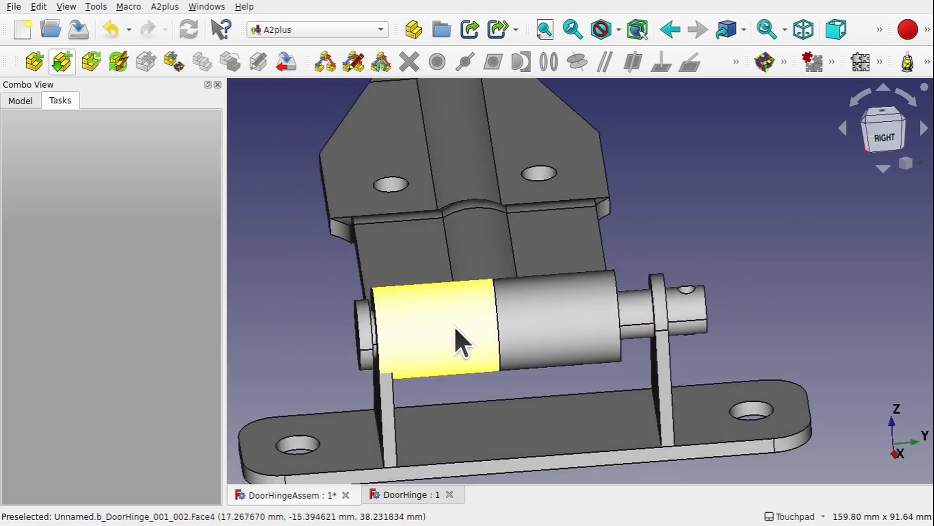
- Set the offset of the circular edge constraint between the hinge leaf and the pin to 15 mm and accept it
{"action": "left_click", "coordinate": [463, 339]}
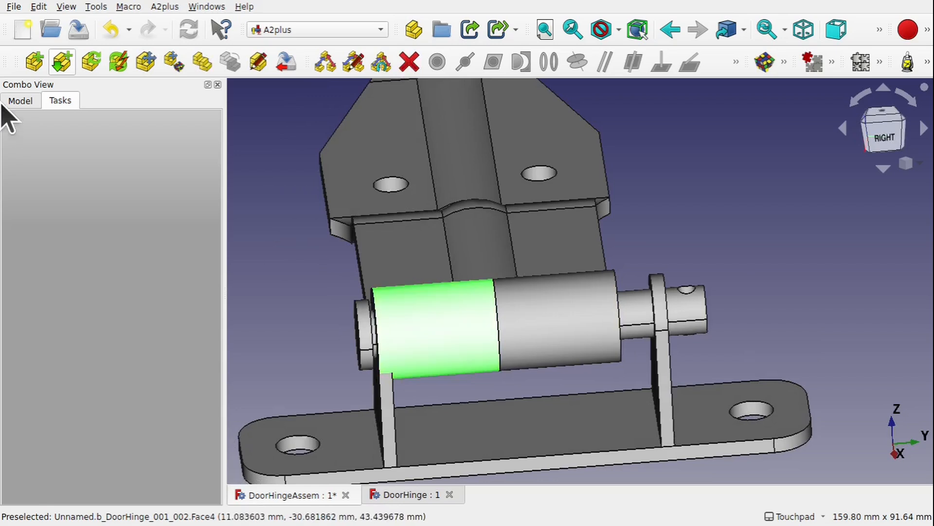
{"action": "left_click", "coordinate": [19, 101]}
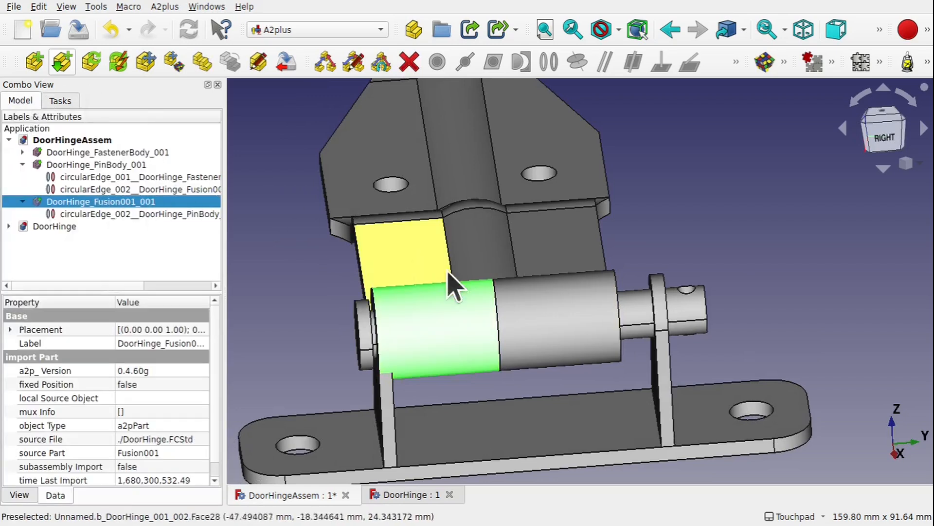
{"action": "left_click", "coordinate": [537, 336]}
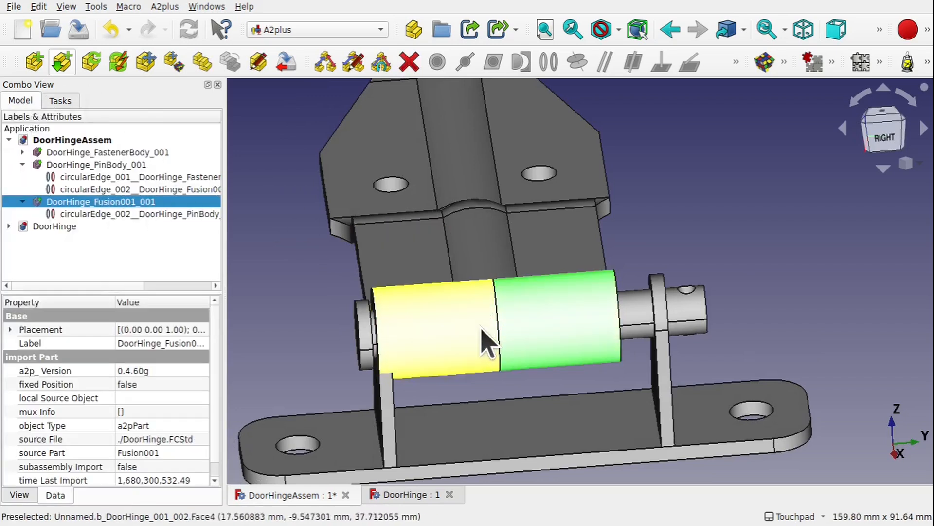
{"action": "double_click", "coordinate": [106, 214]}
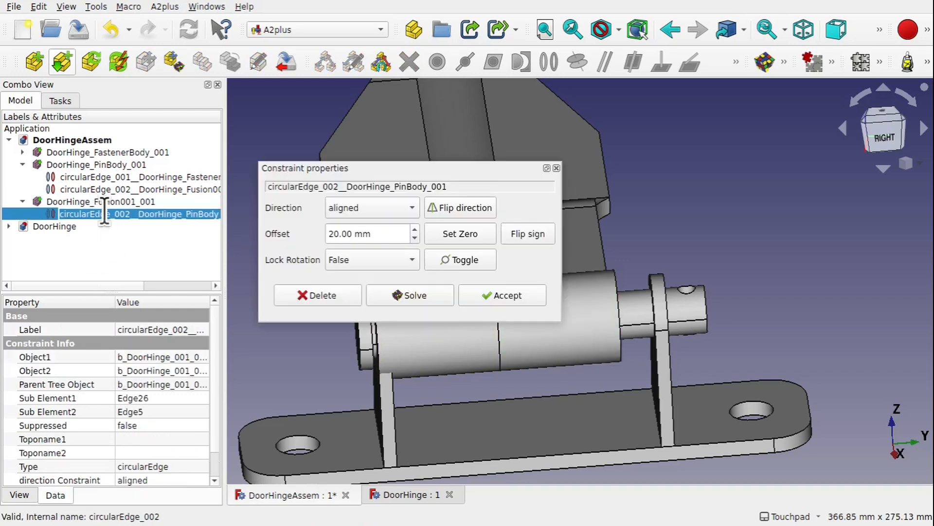
{"action": "left_click", "coordinate": [414, 238]}
{"action": "left_click", "coordinate": [415, 238]}
{"action": "left_click", "coordinate": [414, 238]}
{"action": "left_click", "coordinate": [415, 238]}
{"action": "left_click", "coordinate": [415, 238]}
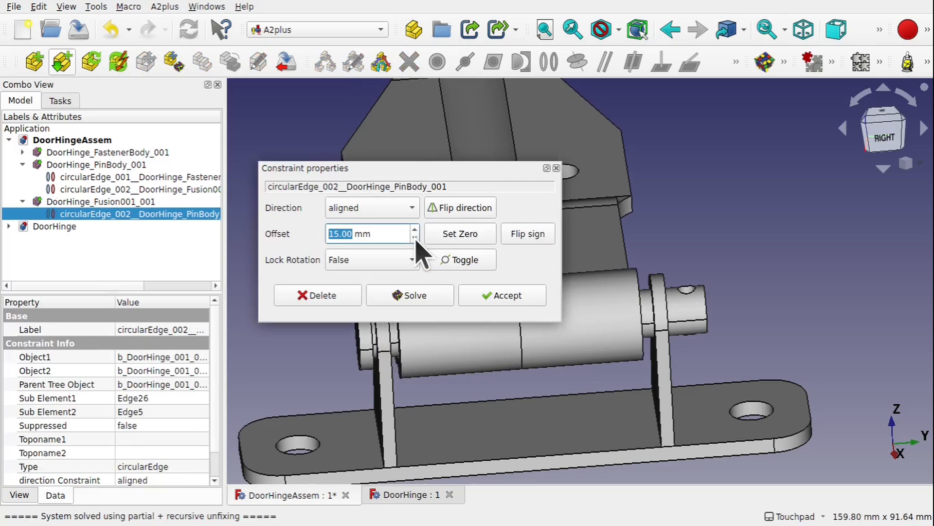
{"action": "left_click", "coordinate": [520, 287]}
- Inspect the assembled hinge from several sides and compare it with the separate source parts in the DoorHinge document
{"action": "left_click_drag", "start_coordinate": [558, 253], "coordinate": [565, 355], "text": "shift"}
{"action": "scroll", "coordinate": [642, 317], "scroll_direction": "down", "scroll_amount": 5}
{"action": "left_click_drag", "start_coordinate": [667, 370], "coordinate": [726, 330], "text": "shift"}
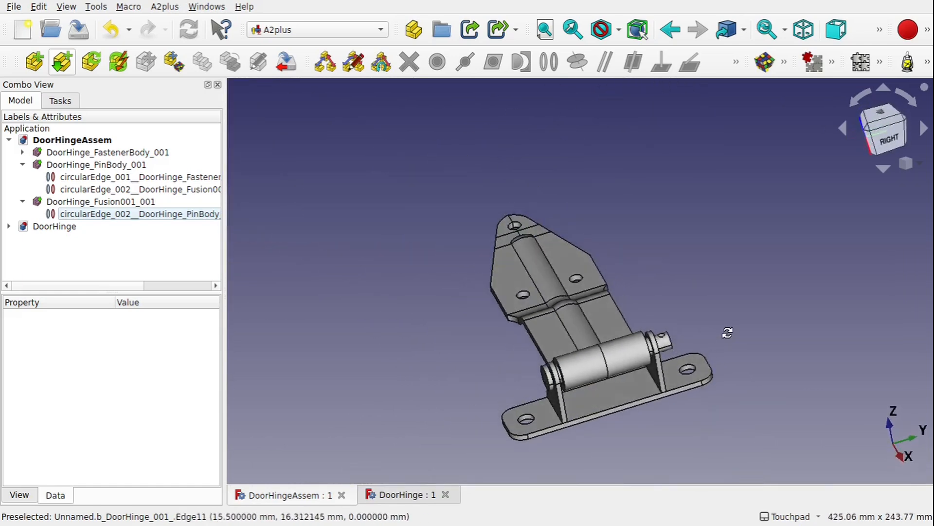
{"action": "left_click_drag", "start_coordinate": [618, 377], "coordinate": [660, 392], "text": "shift"}
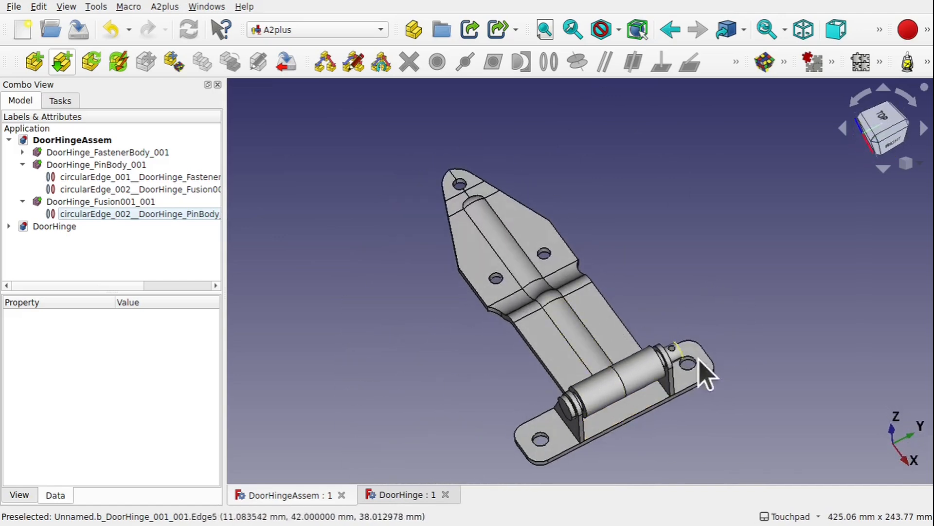
{"action": "left_click", "coordinate": [633, 404]}
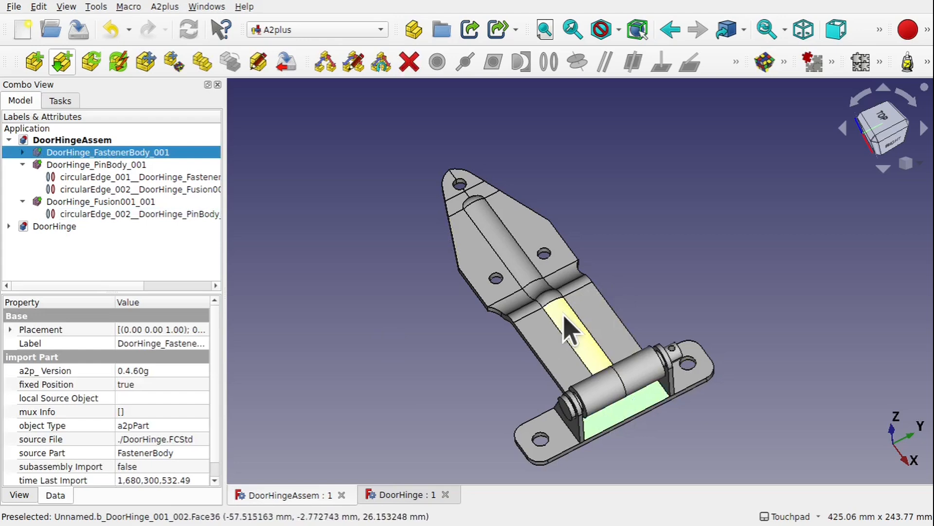
{"action": "left_click", "coordinate": [404, 494]}
{"action": "mouse_move", "coordinate": [396, 469]}
{"action": "left_mouse_down", "text": "alt"}
{"action": "mouse_move", "coordinate": [557, 292]}
{"action": "mouse_move", "coordinate": [552, 301]}
{"action": "left_mouse_up", "text": "alt"}
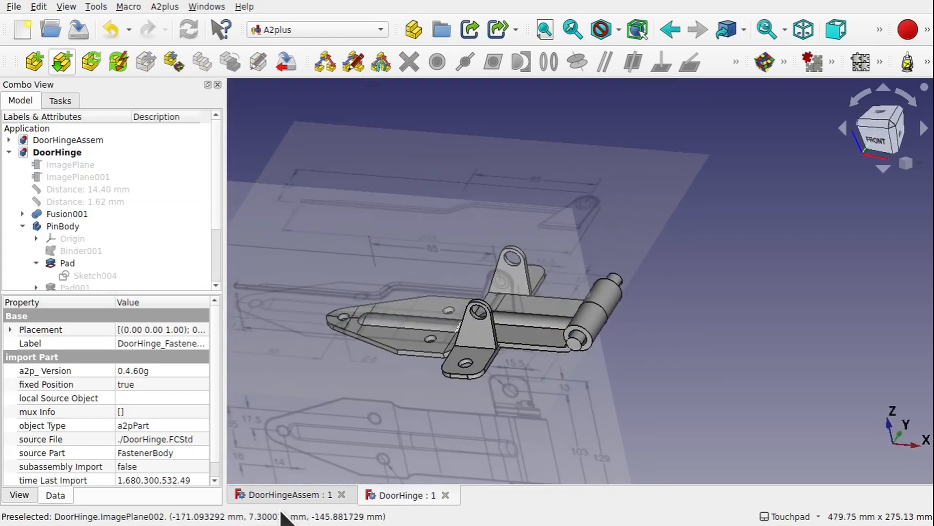
{"action": "left_click", "coordinate": [302, 496]}
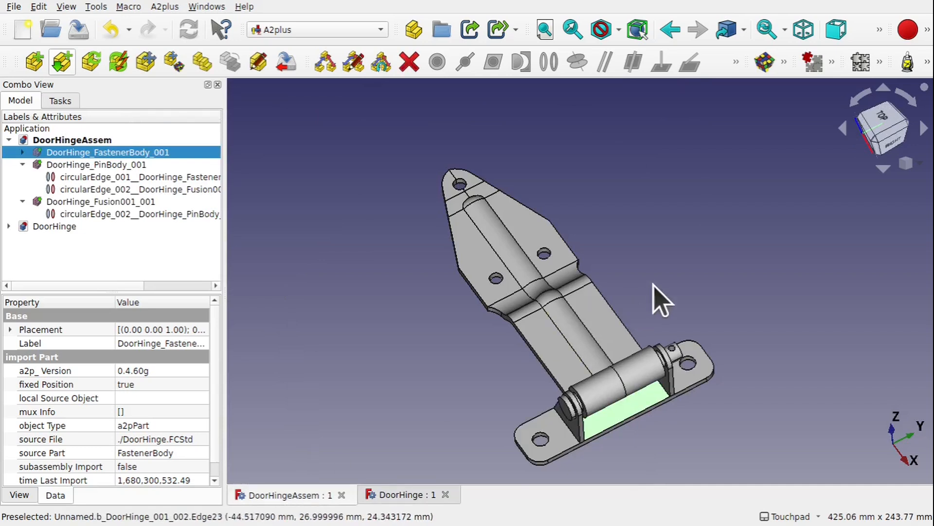
{"action": "left_click_drag", "start_coordinate": [663, 273], "coordinate": [774, 267], "text": "alt"}
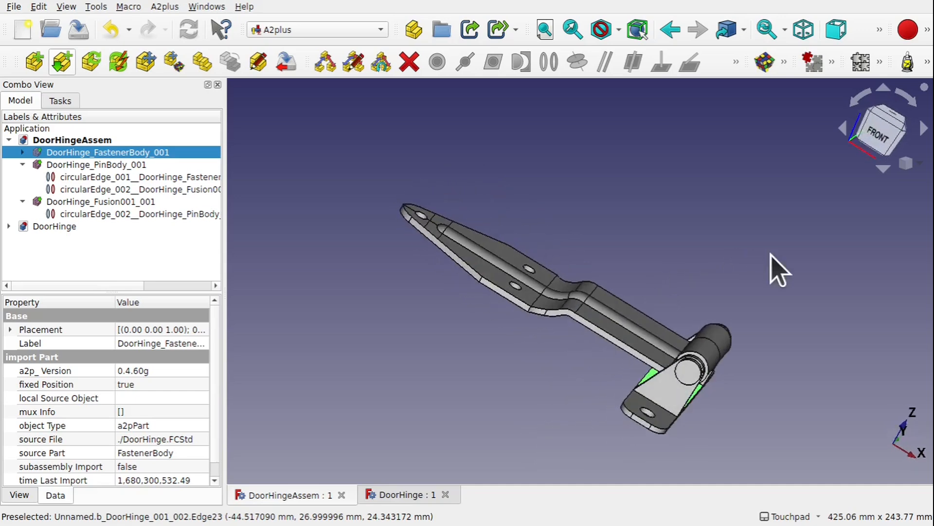
{"action": "left_click_drag", "start_coordinate": [664, 333], "coordinate": [569, 365], "text": "alt"}
{"action": "scroll", "coordinate": [694, 417], "scroll_direction": "up", "scroll_amount": 5}
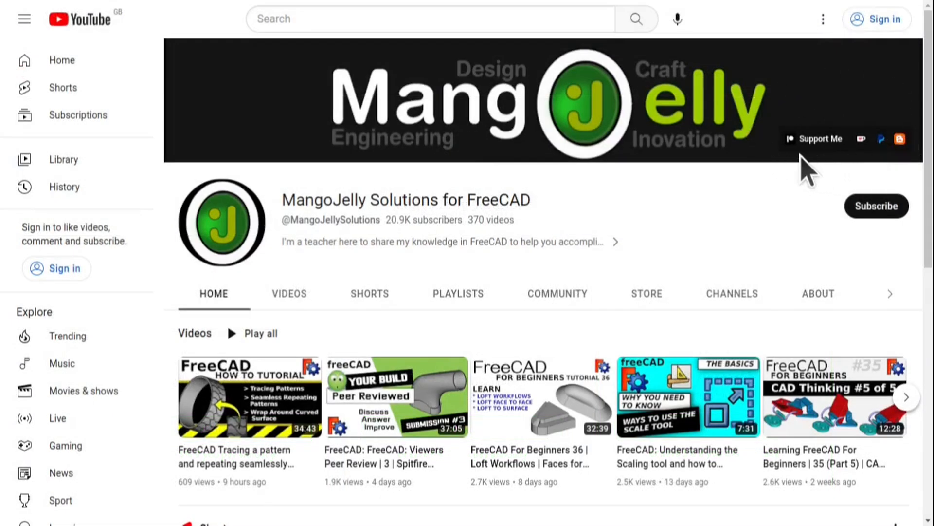
- Examine the donation links in the About description of the MangoJelly Solutions for FreeCAD channel on YouTube
{"action": "left_click", "coordinate": [812, 298]}
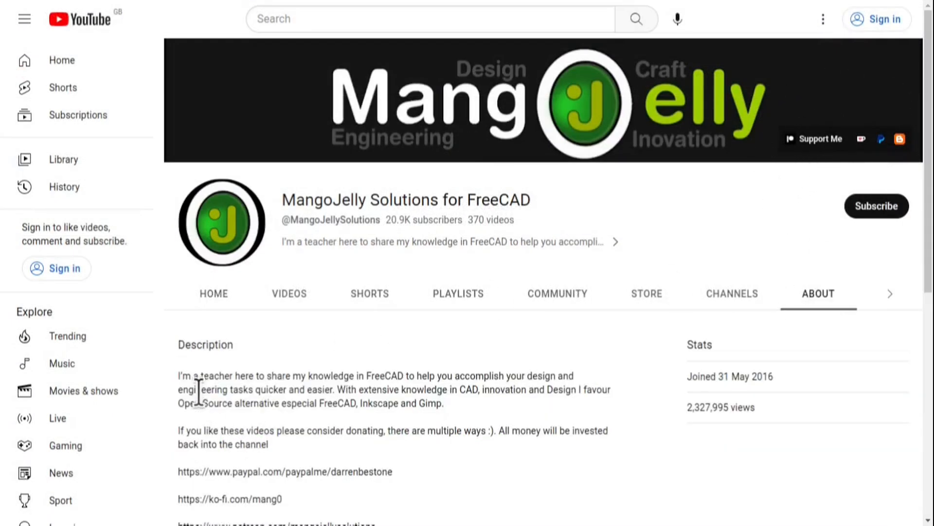
{"action": "scroll", "coordinate": [202, 399], "scroll_direction": "down", "scroll_amount": 3}
{"action": "left_click_drag", "start_coordinate": [391, 369], "coordinate": [180, 307]}
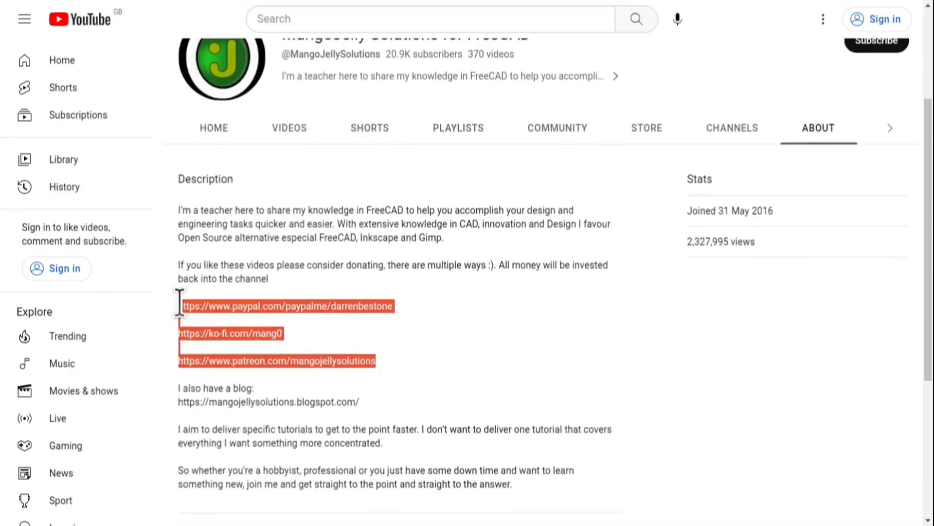
{"action": "left_click", "coordinate": [422, 356]}
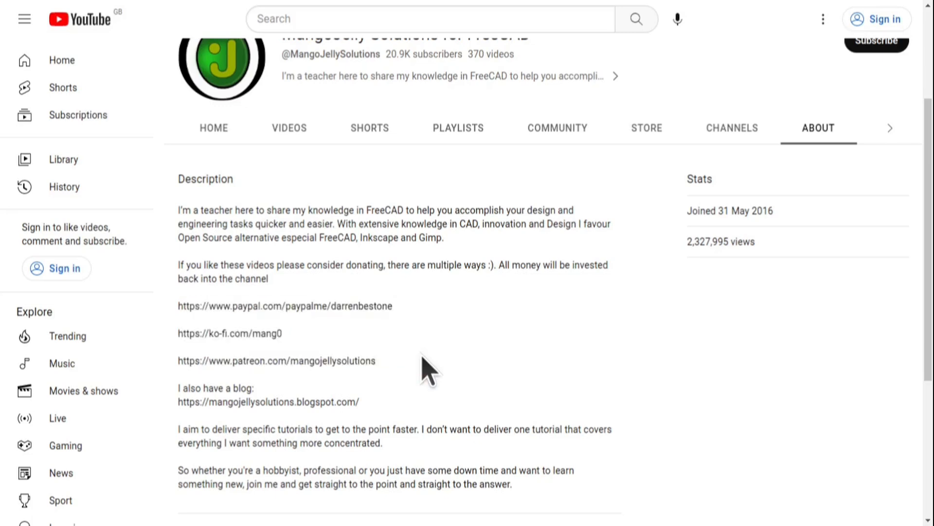